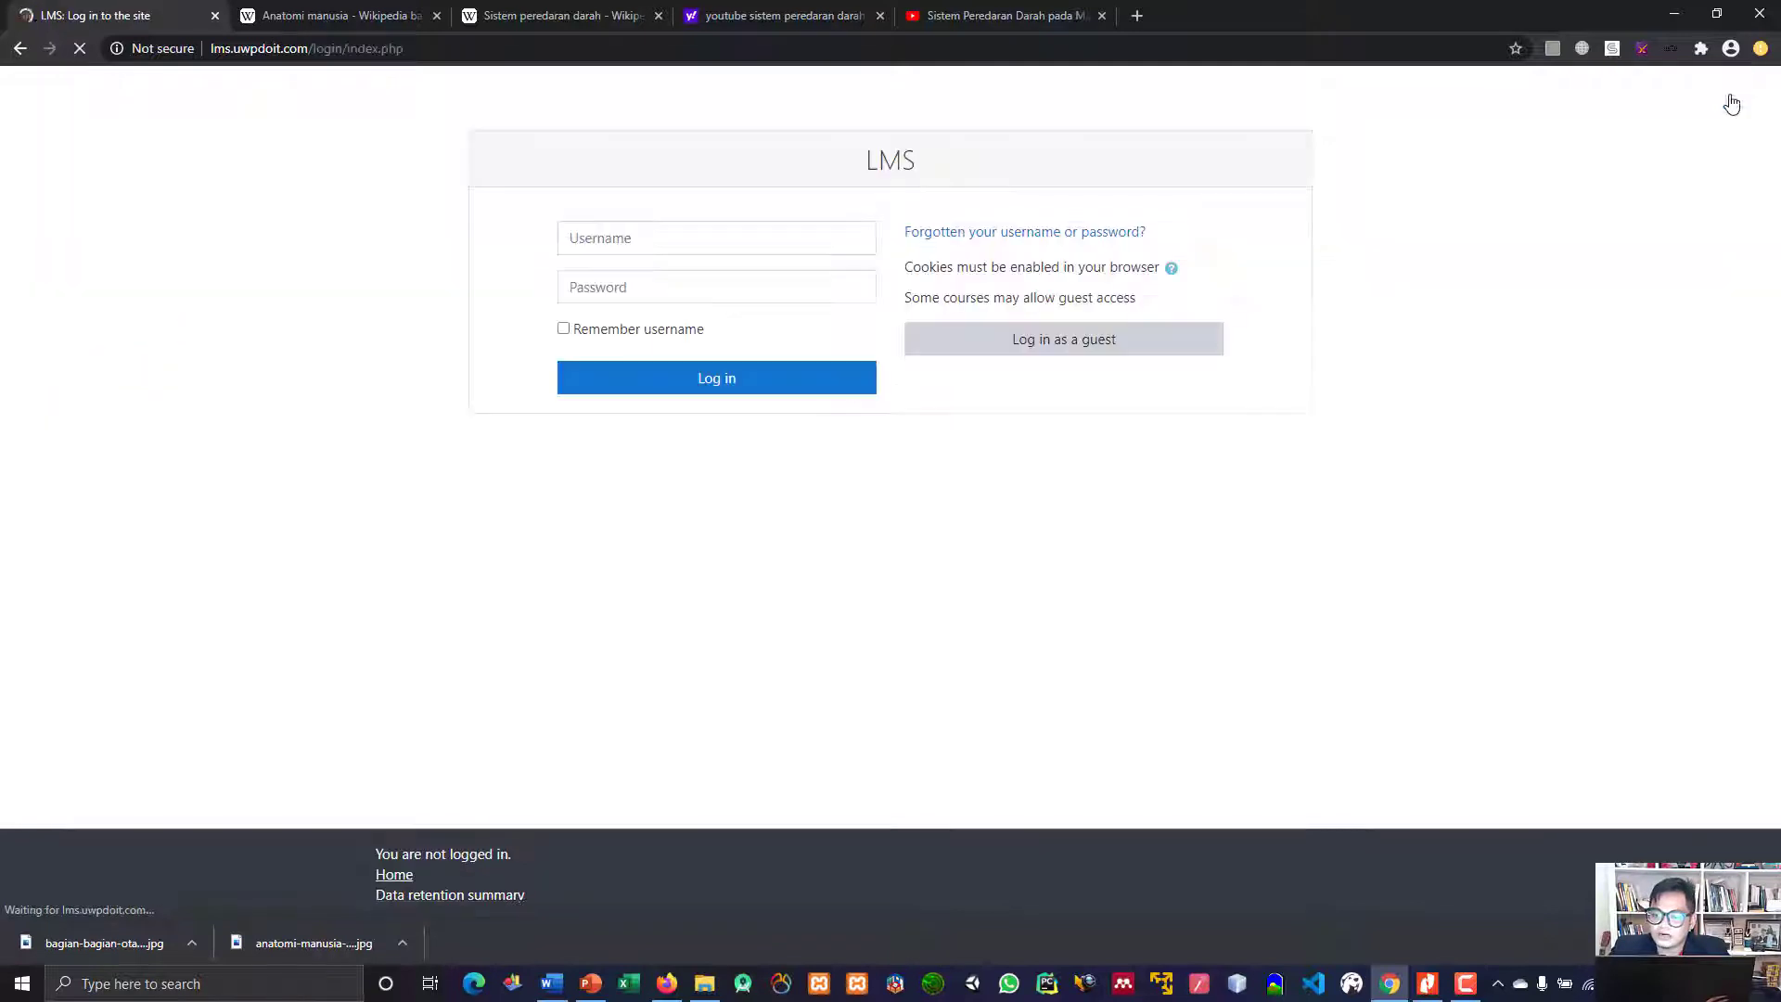
Try to log in to the LMS with the teacher's username and account password
click(753, 243)
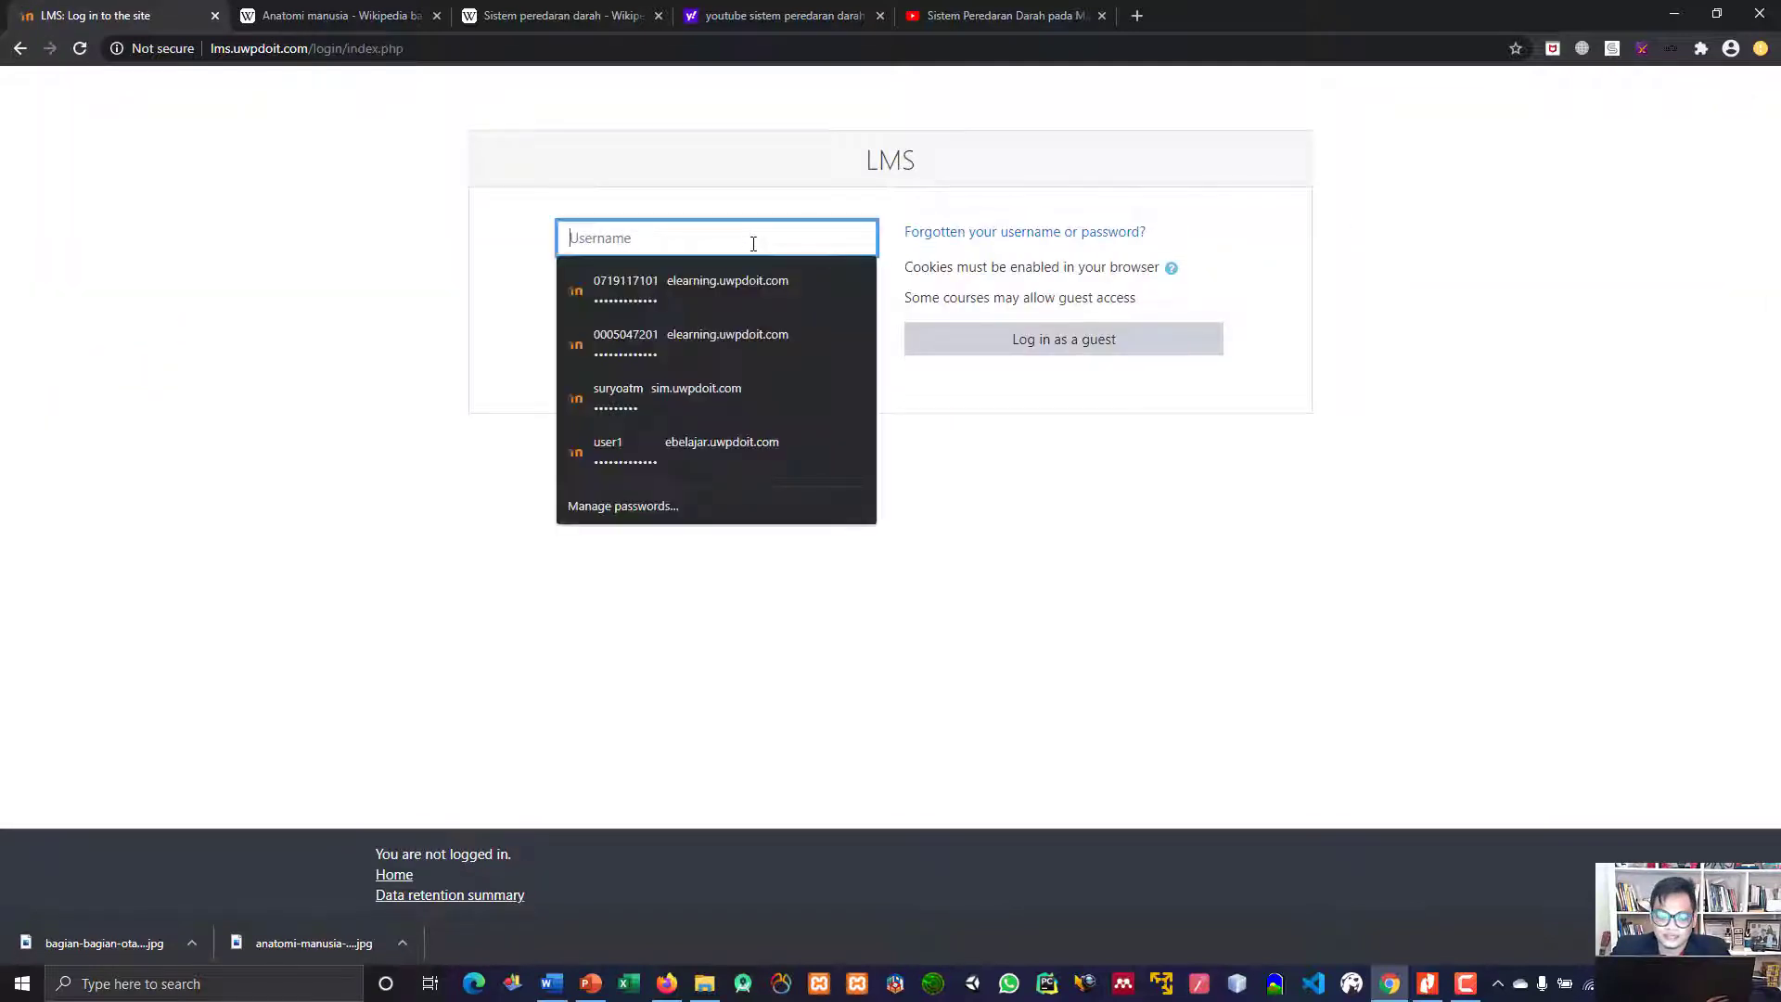
text(joni)
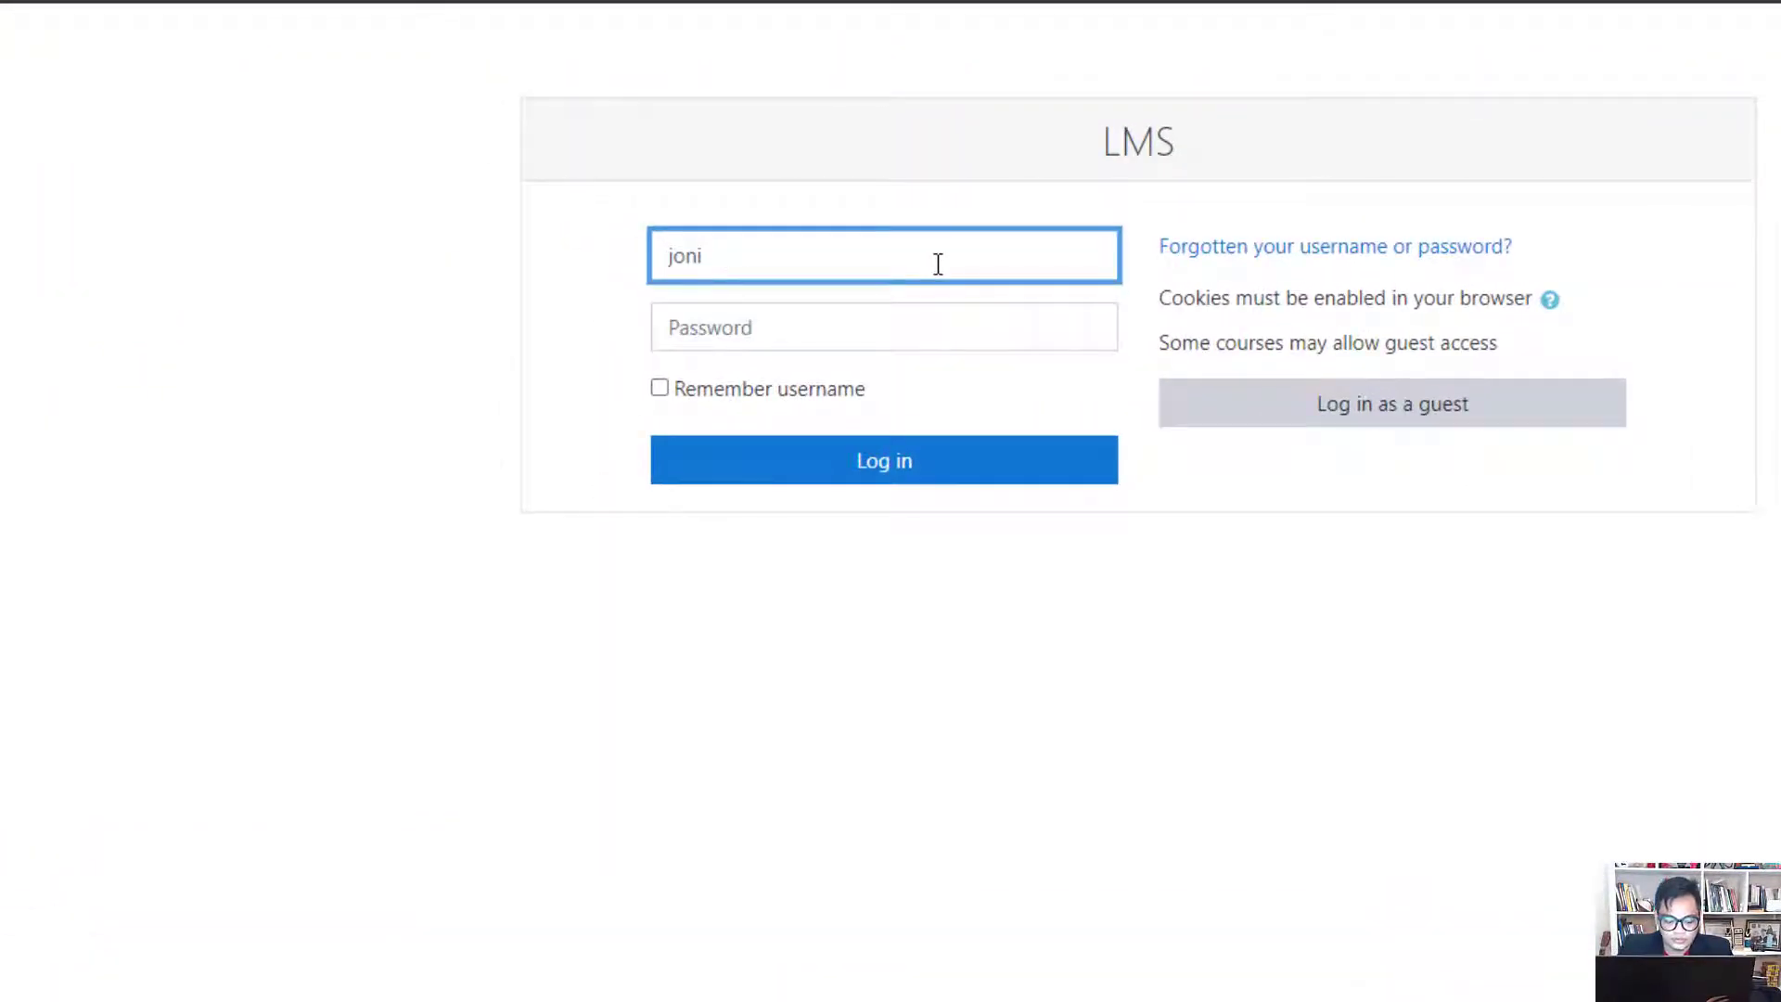
key(Tab)
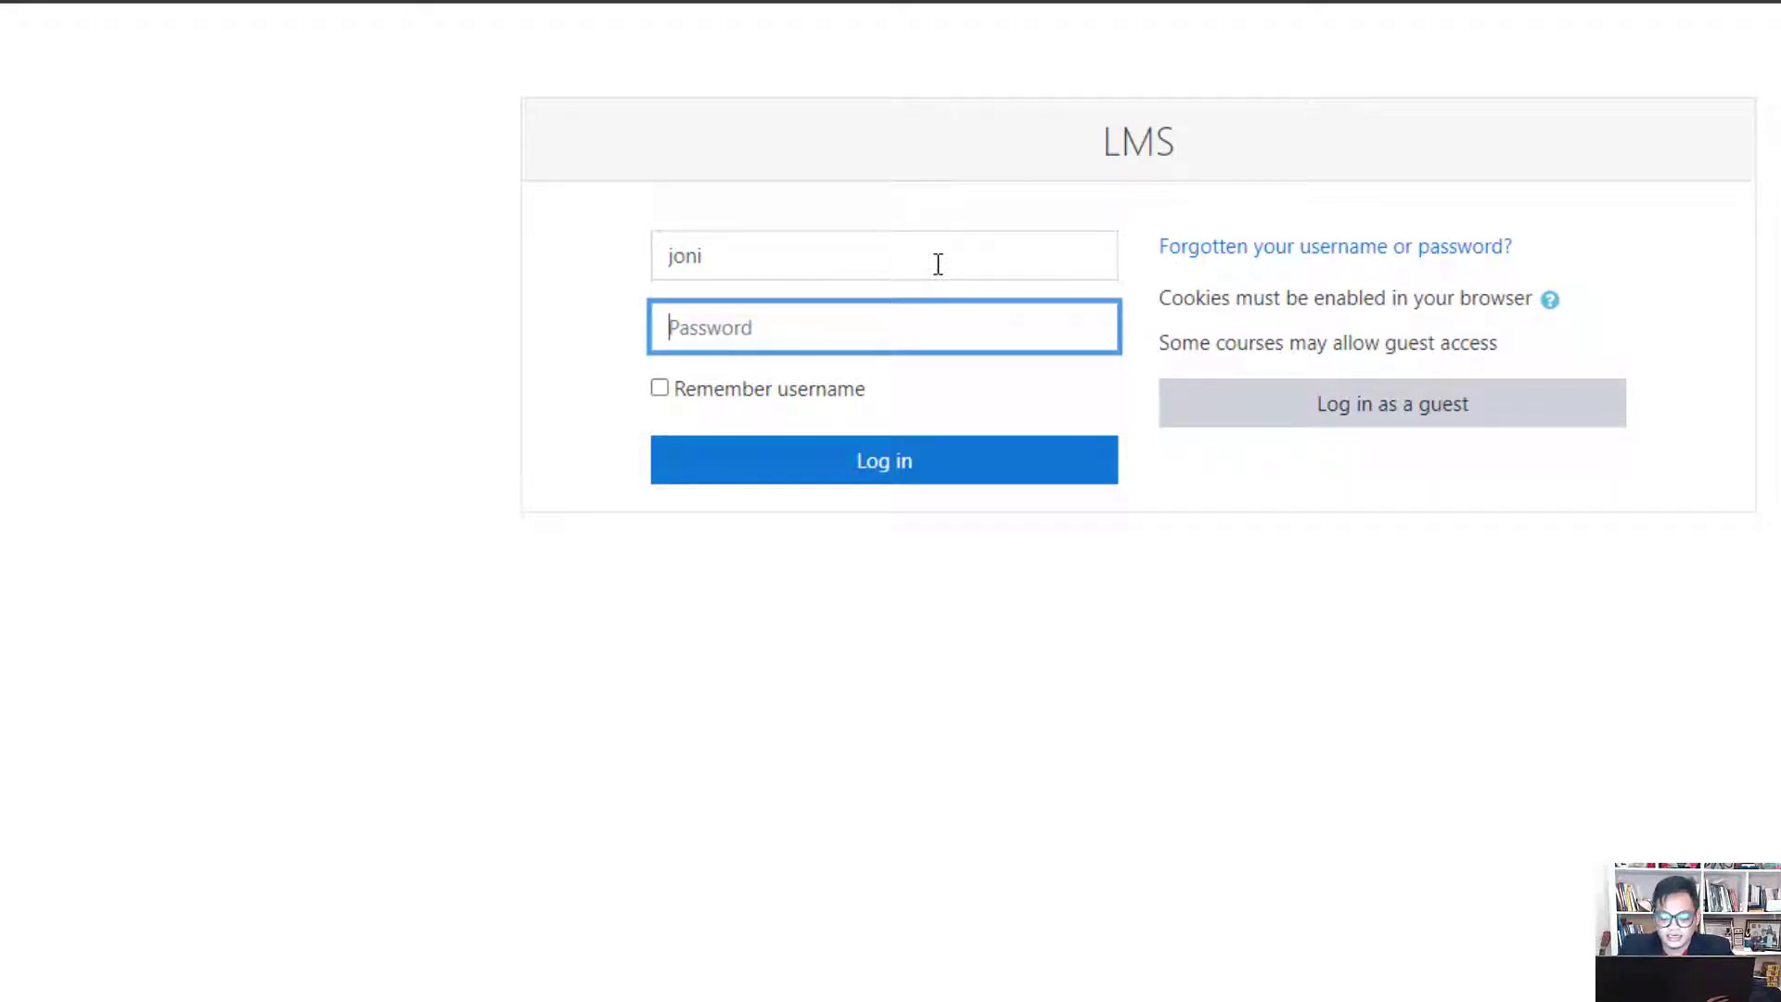
text(•••••)
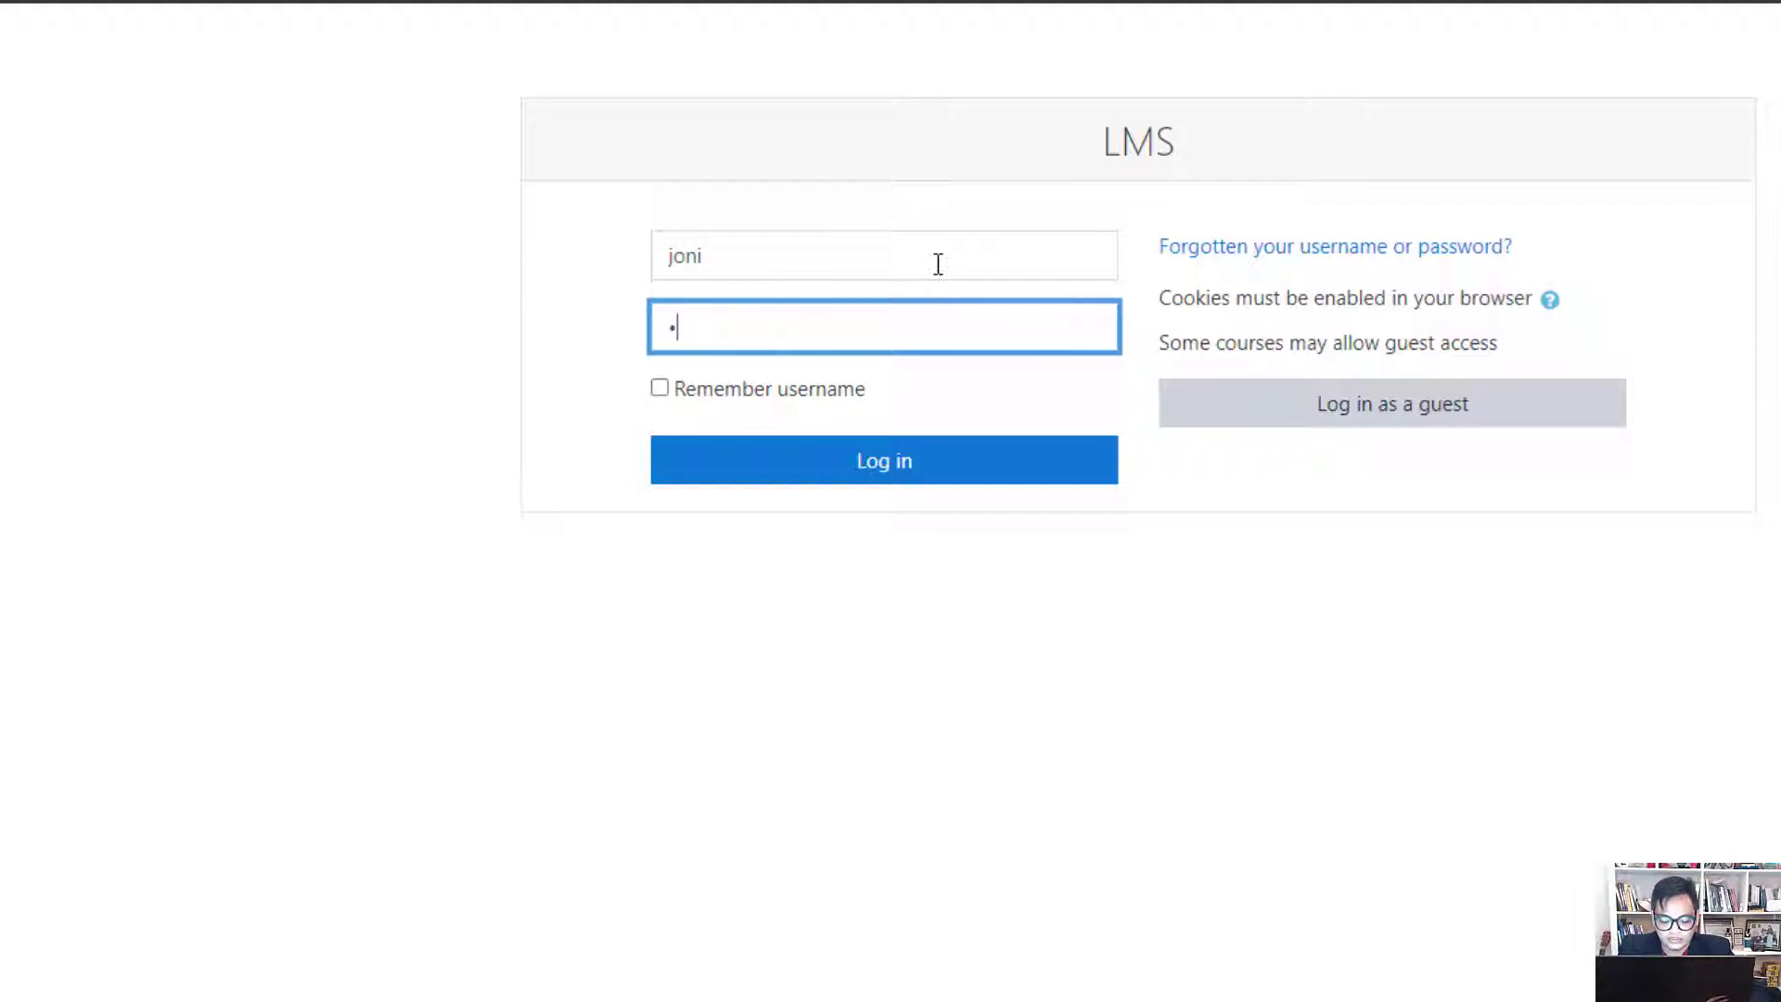
text(••••)
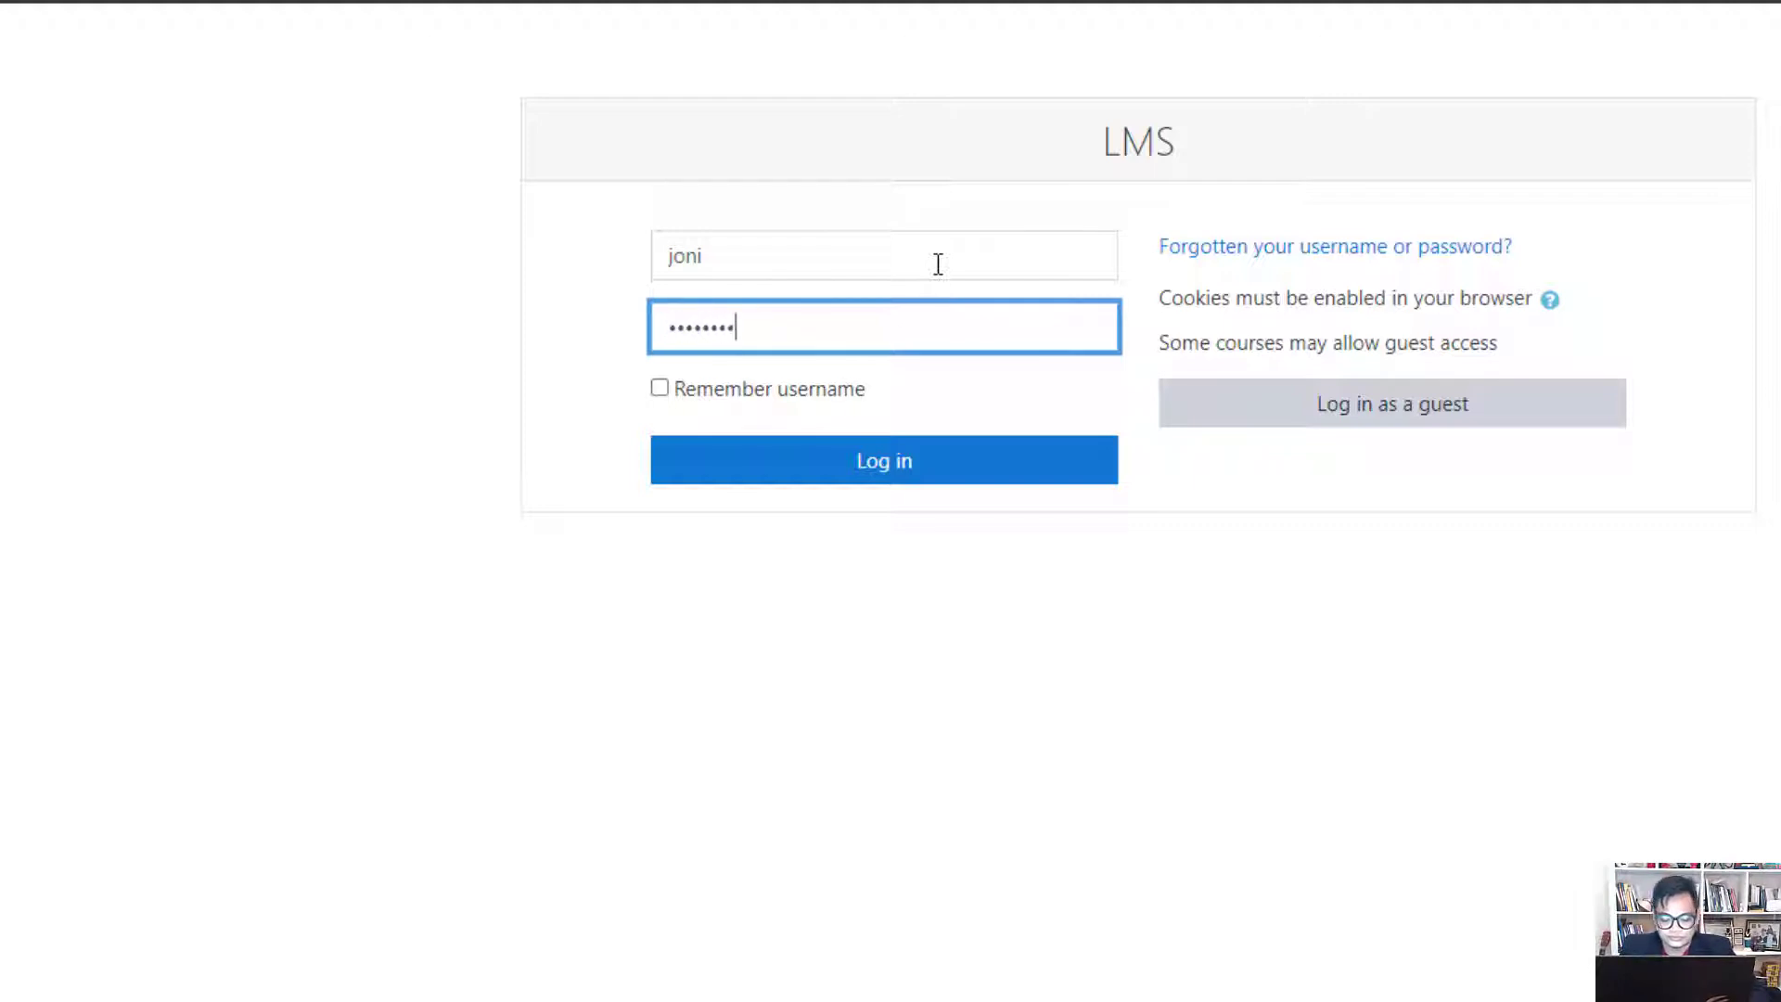
click(969, 483)
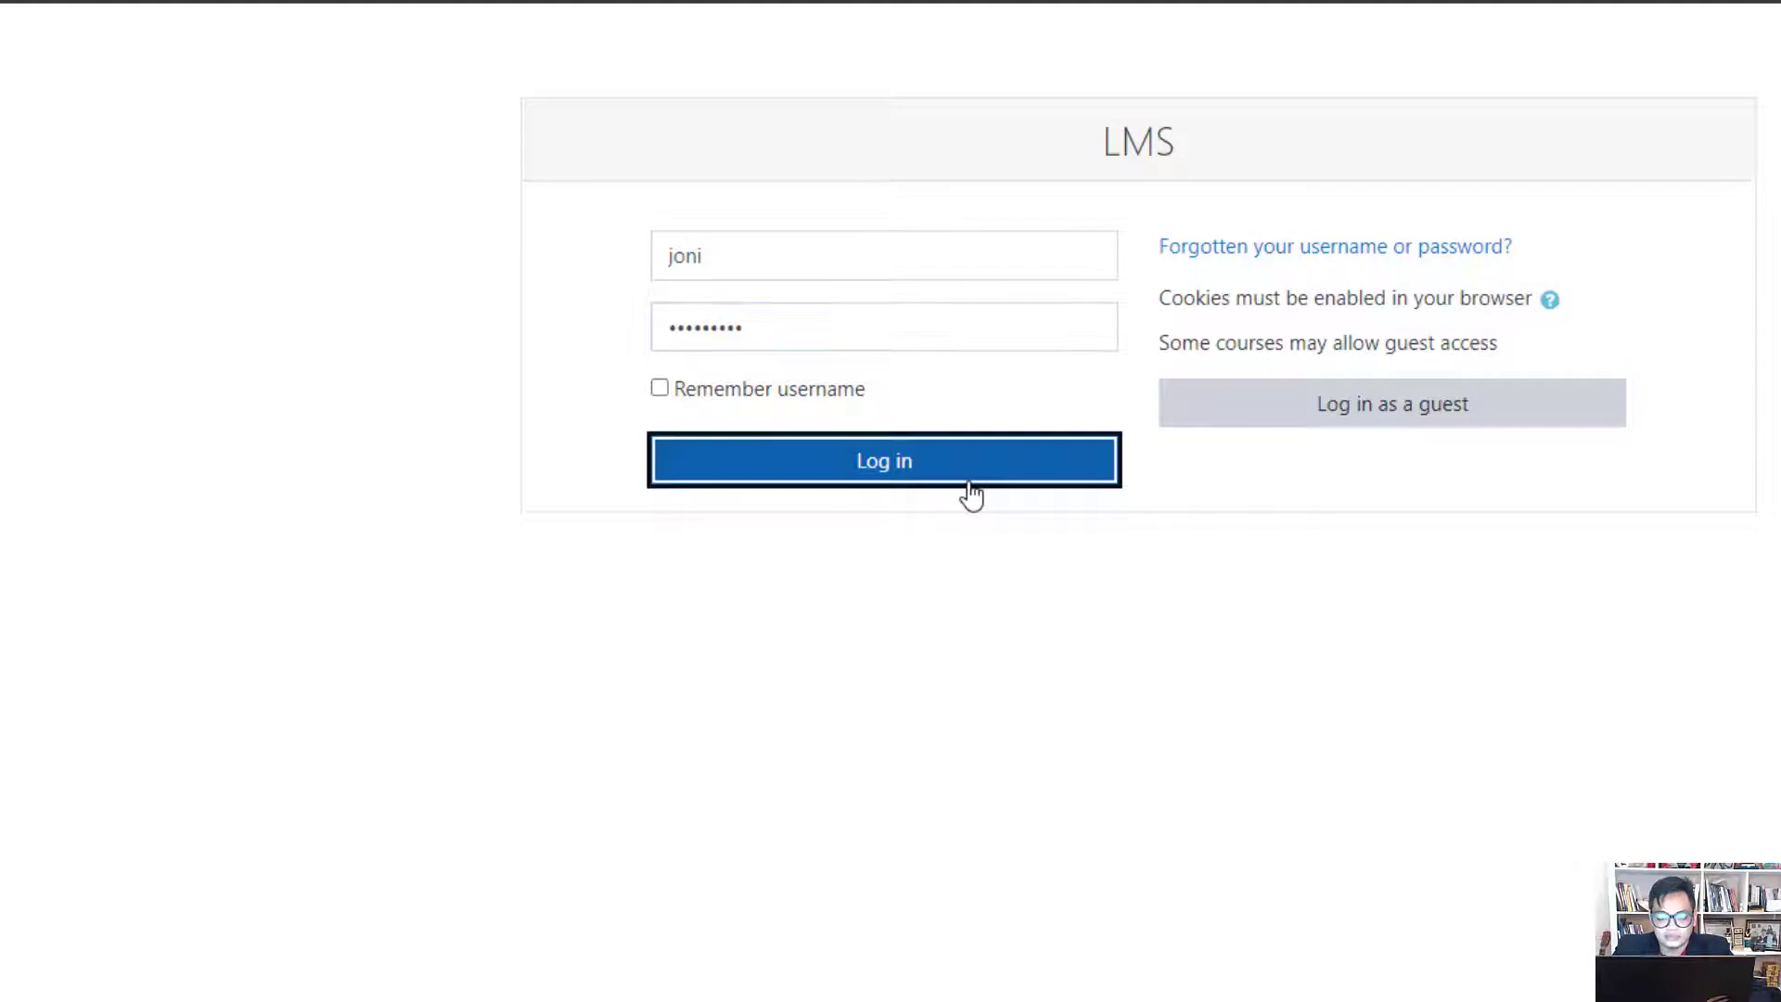
Log in to the LMS again by re-entering the teacher's username and account password
click(871, 358)
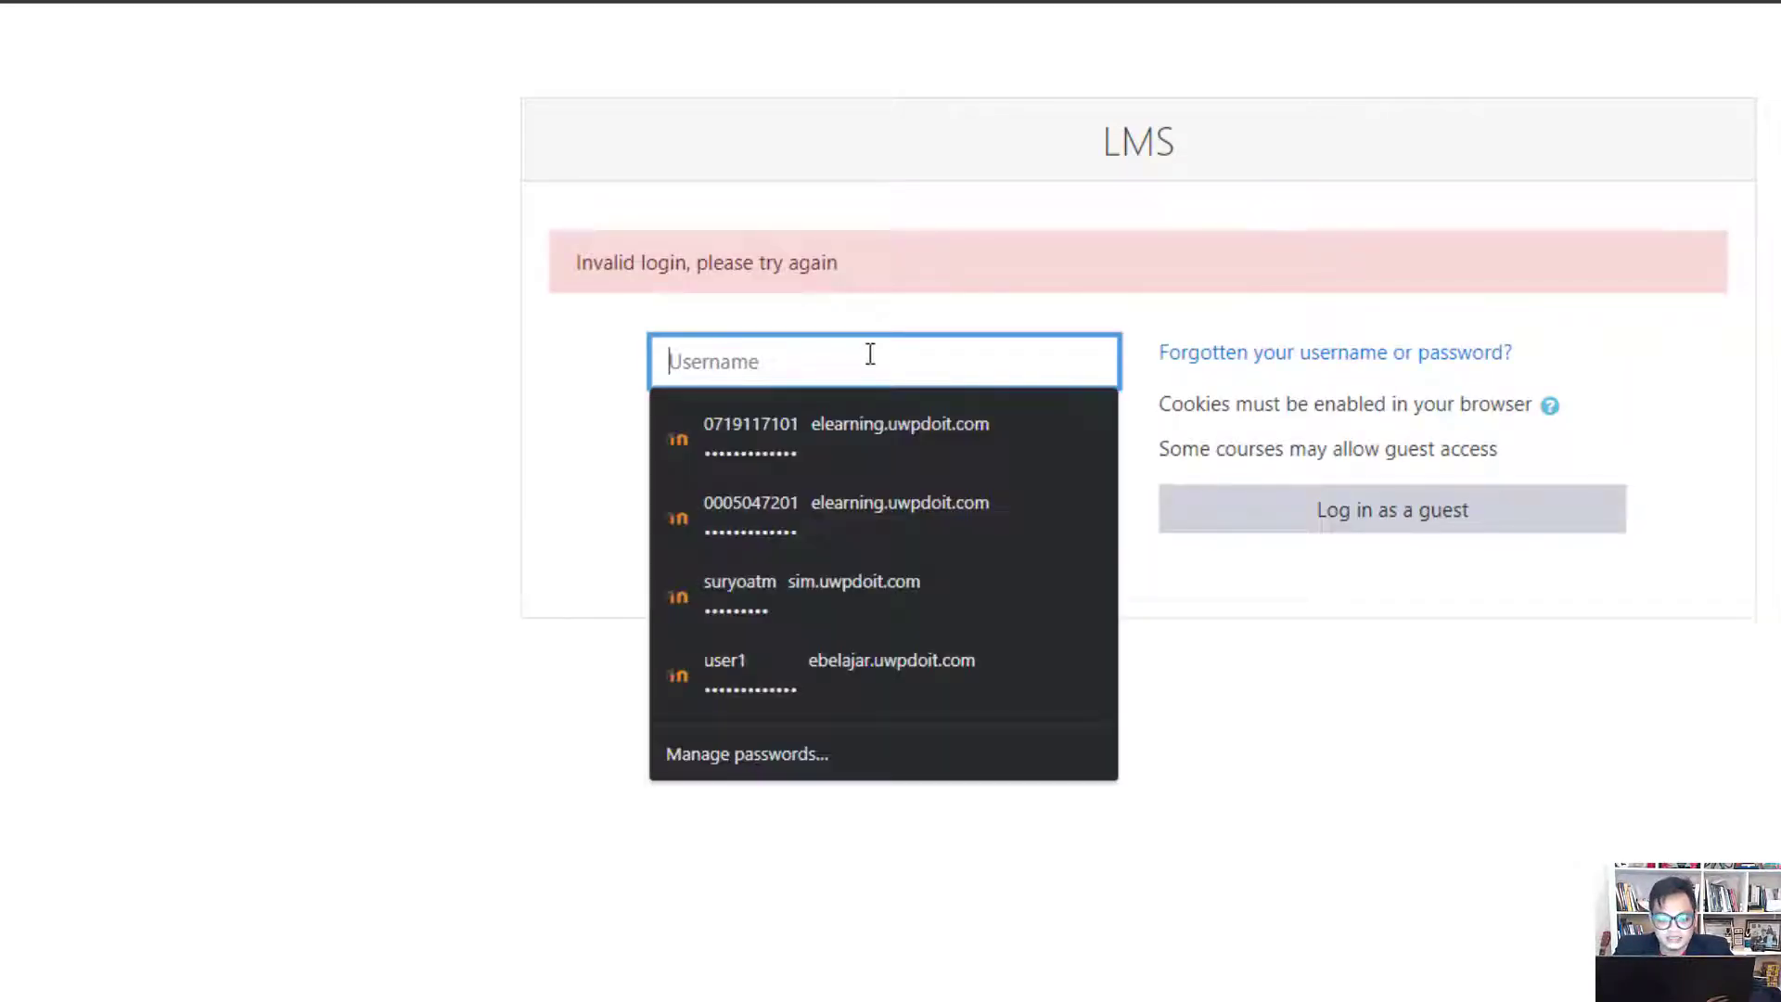
text(joni)
key(Tab)
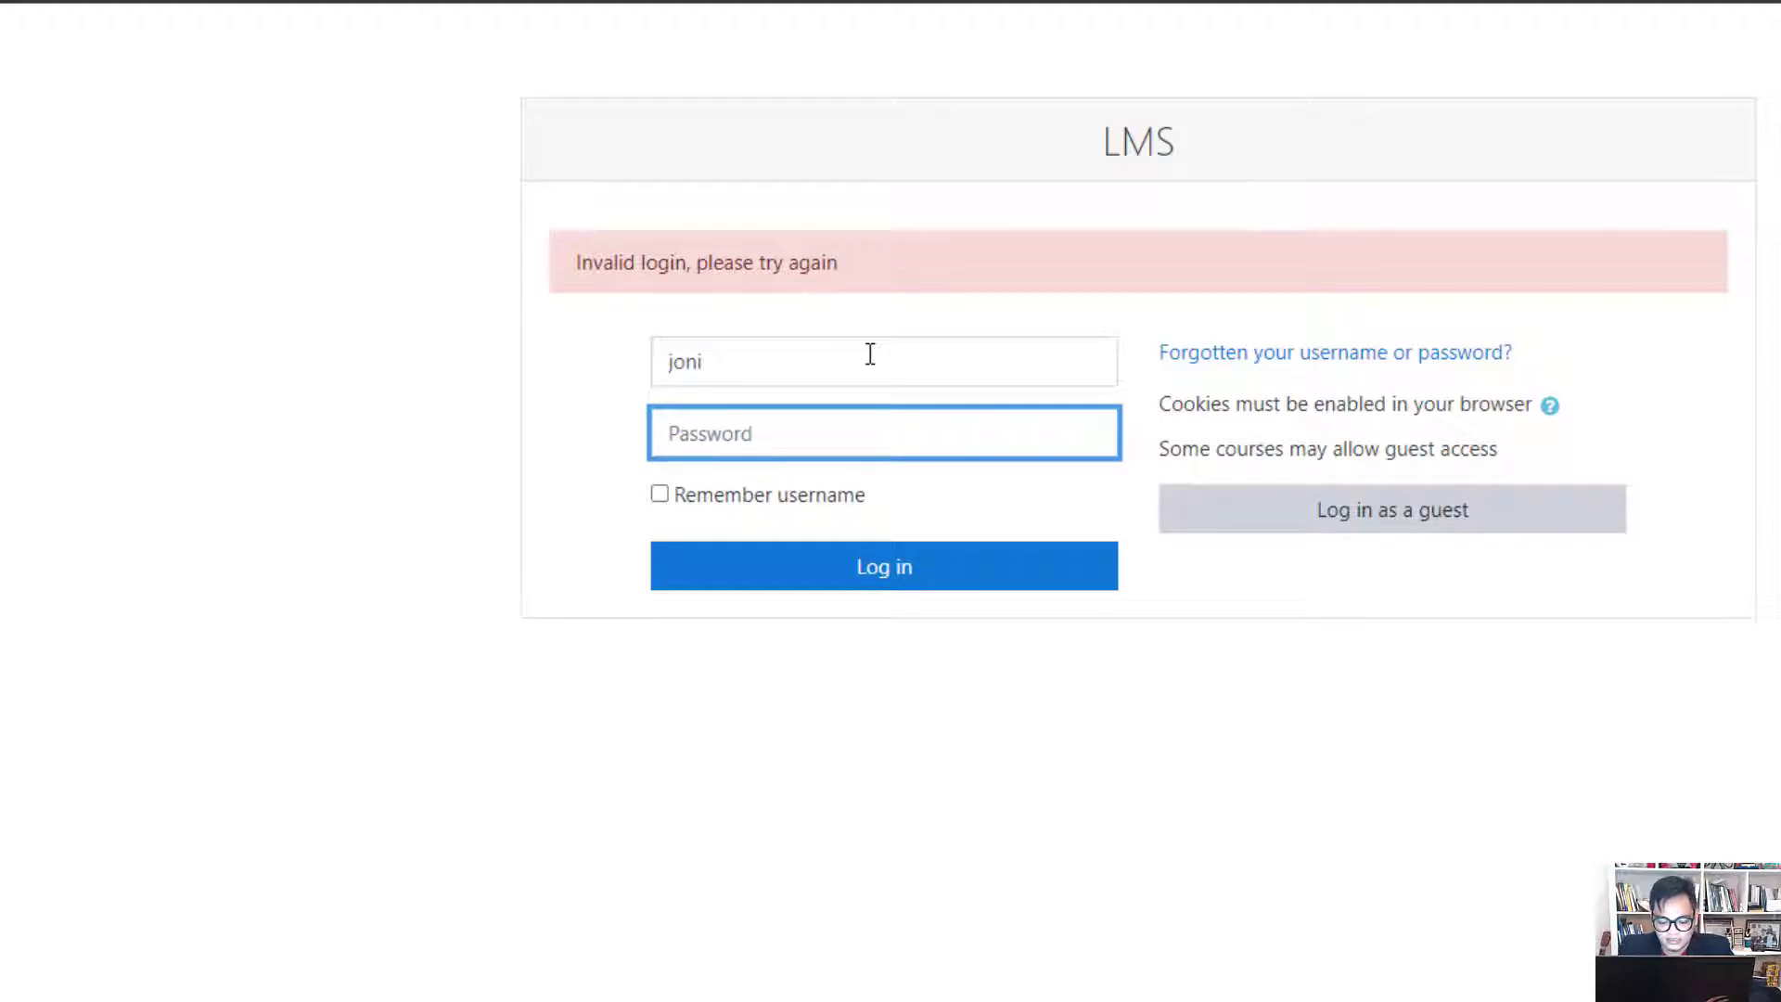
text(•••••)
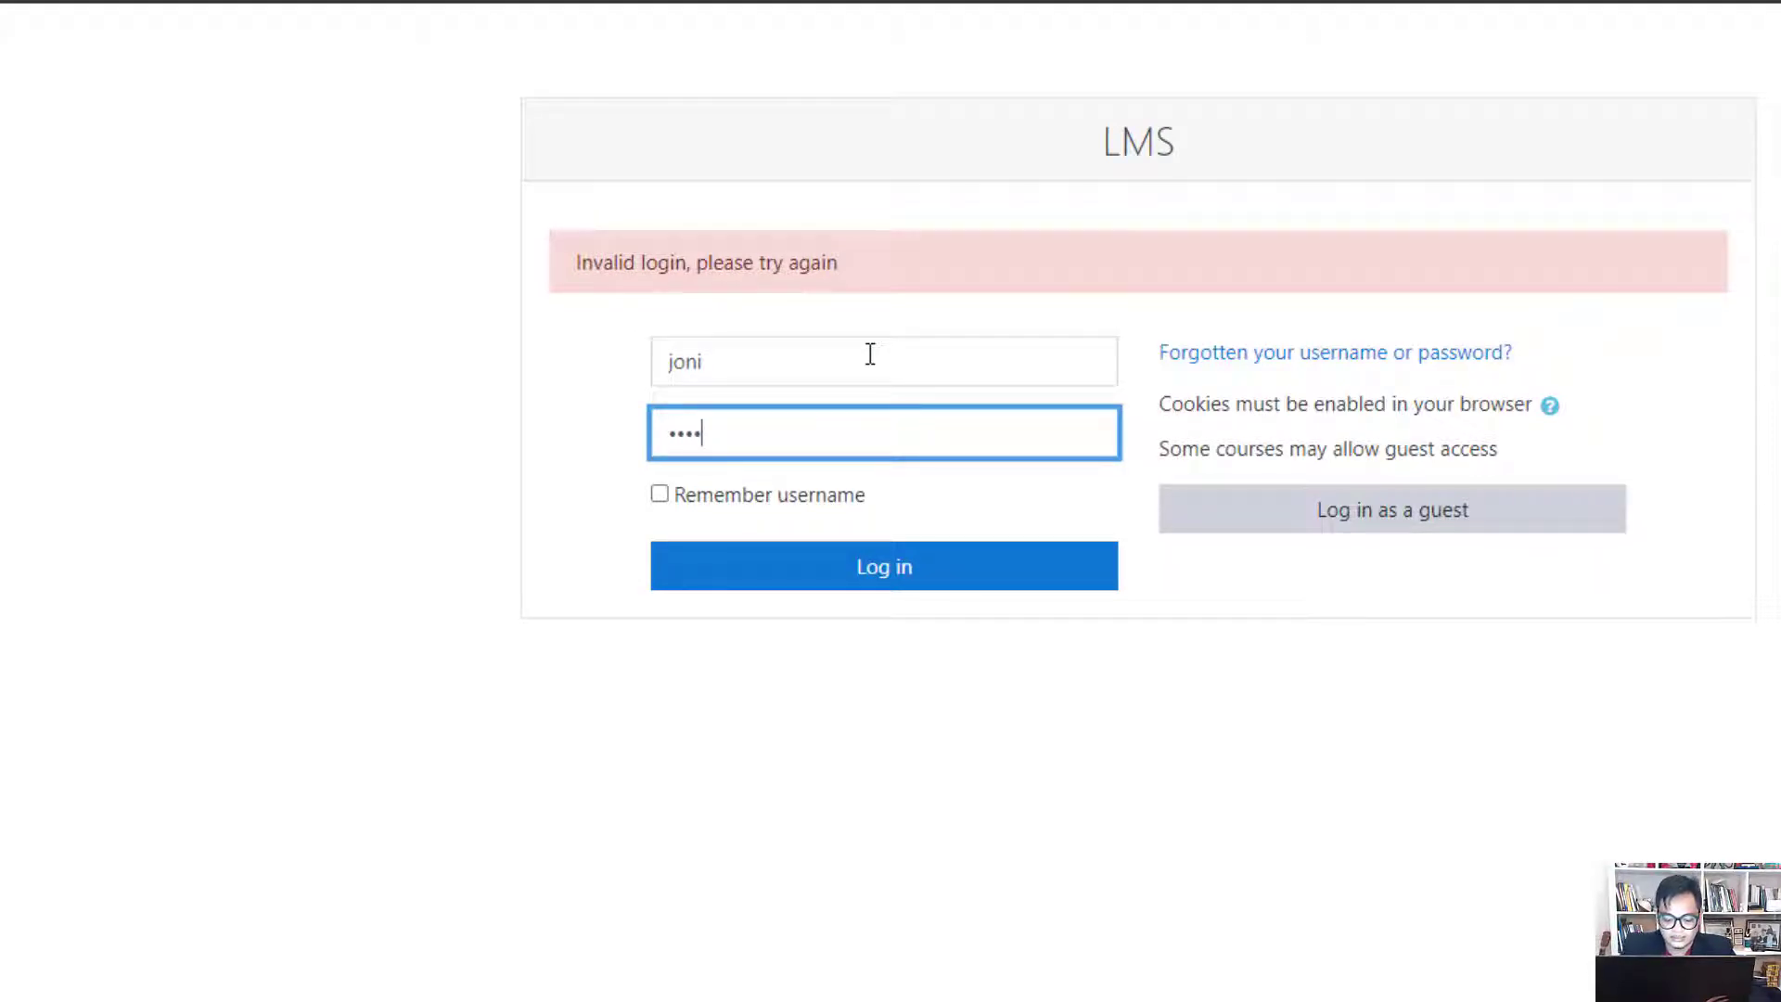
text(•••)
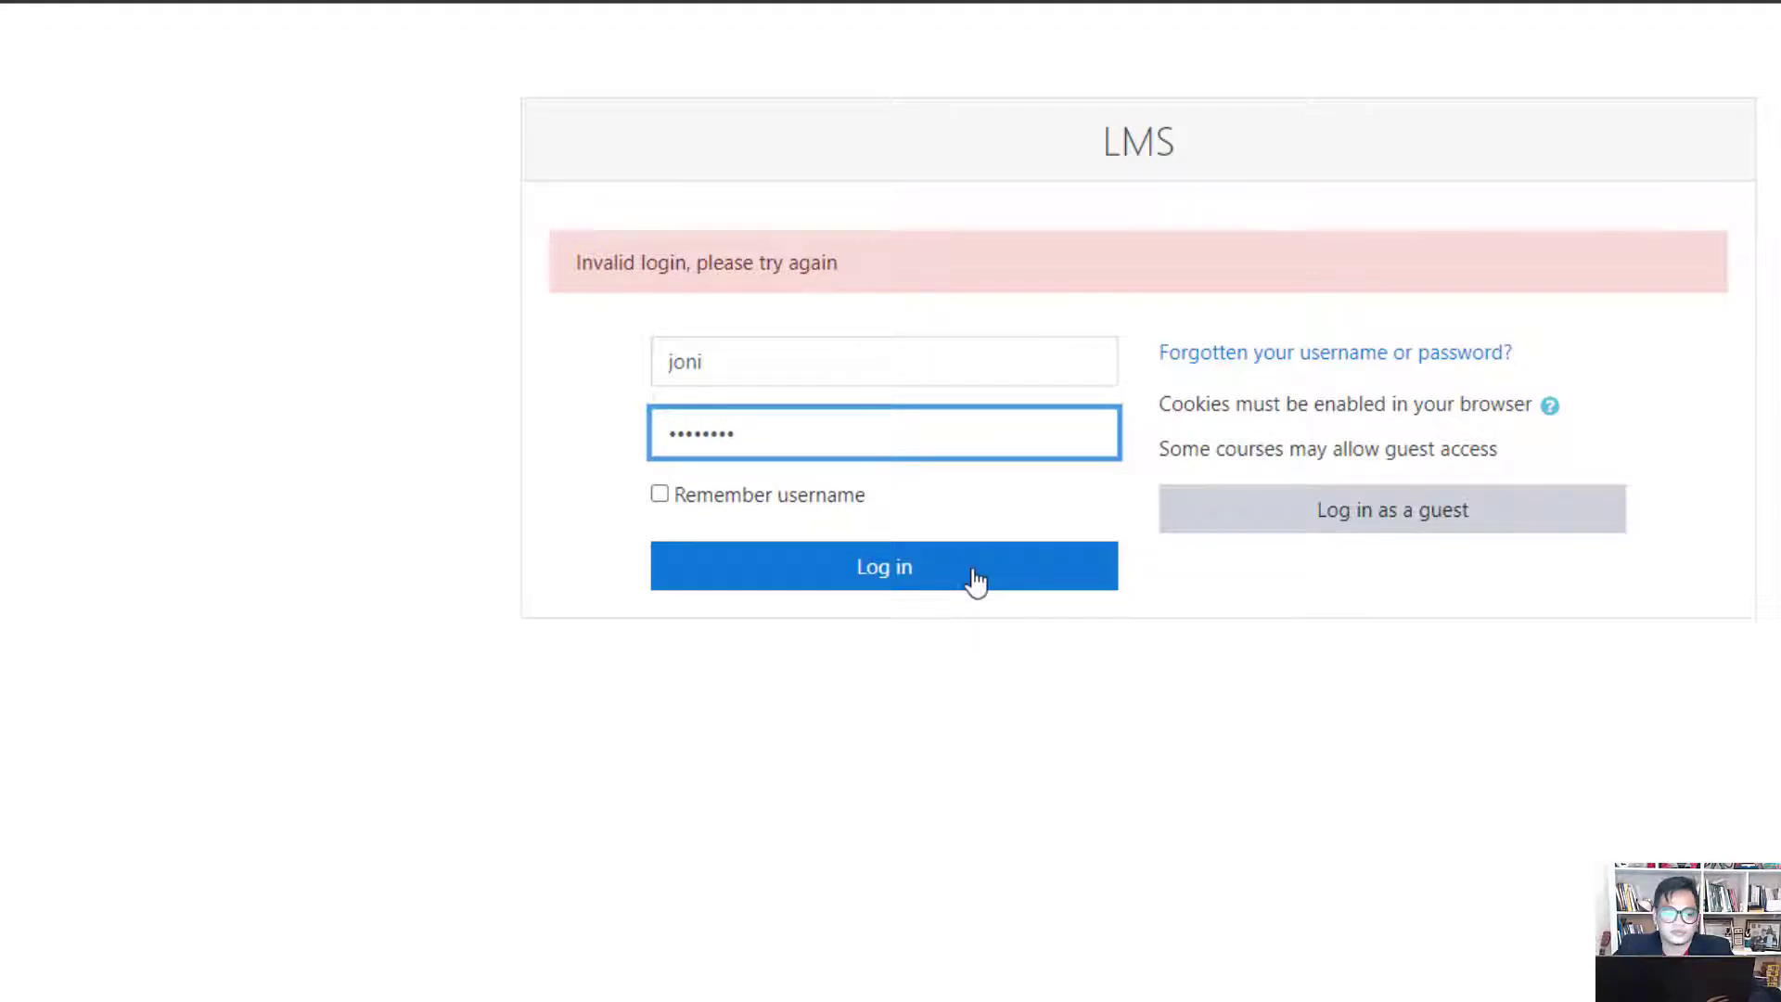
click(975, 581)
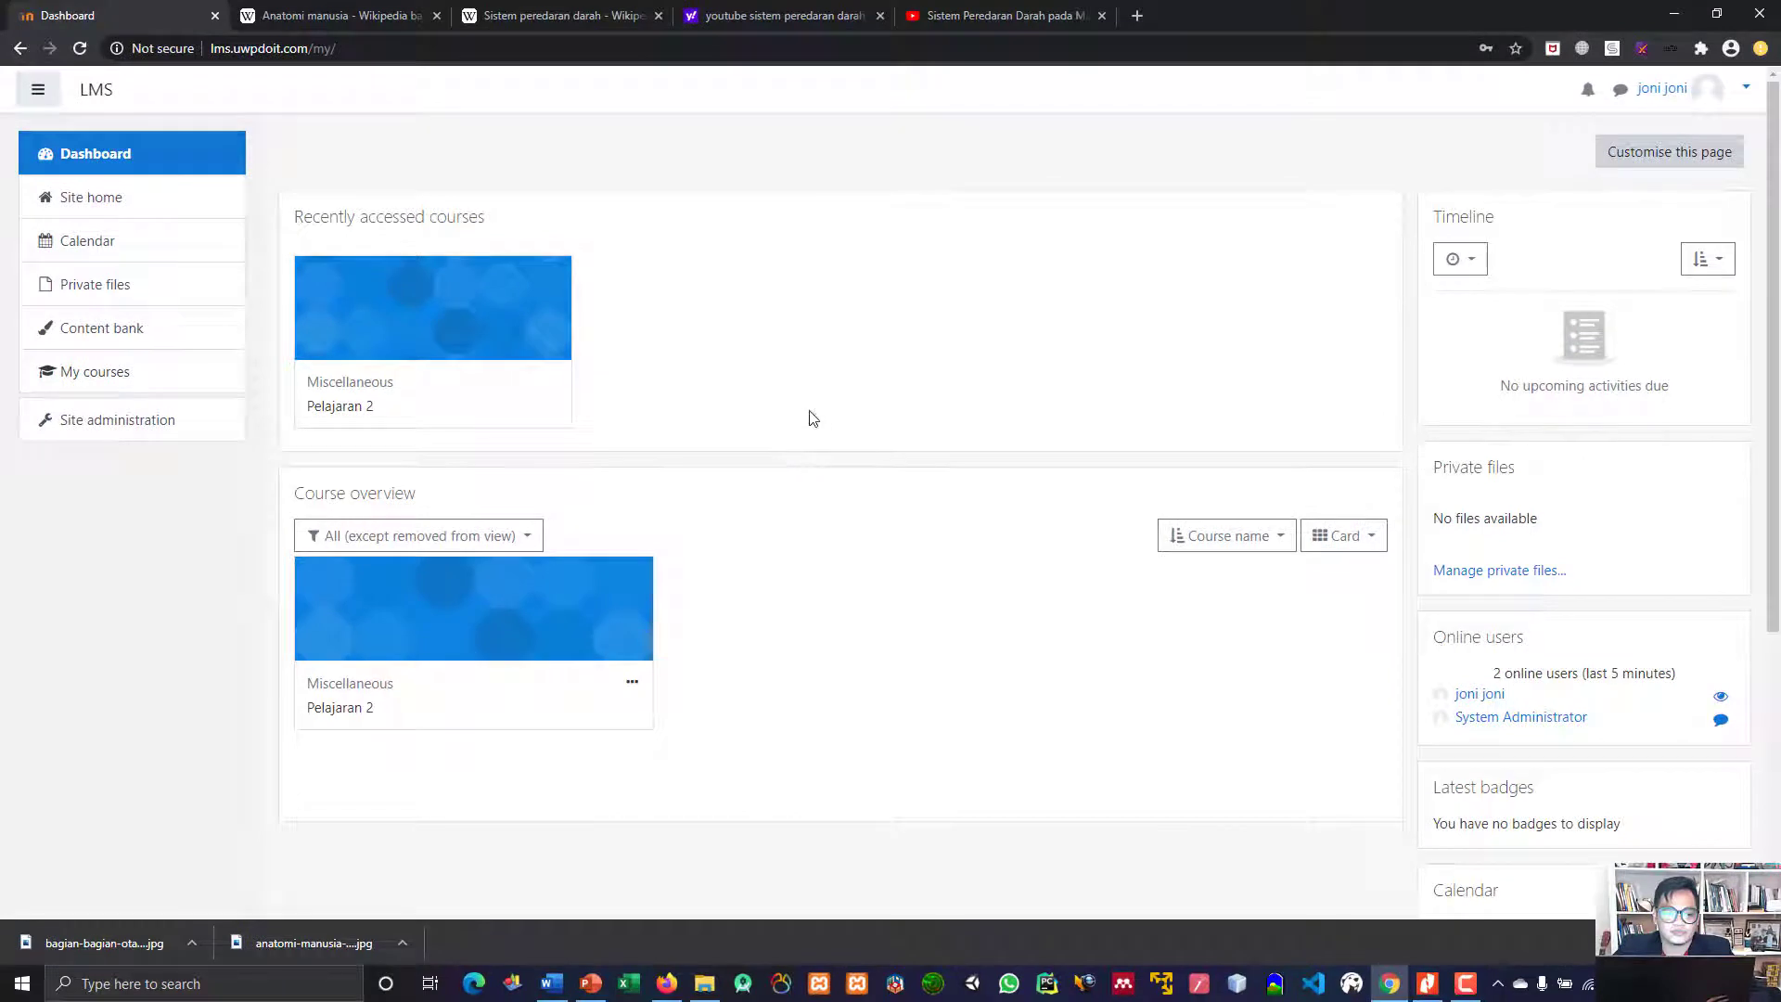
Open the Pelajaran 2 course and turn editing on
click(340, 412)
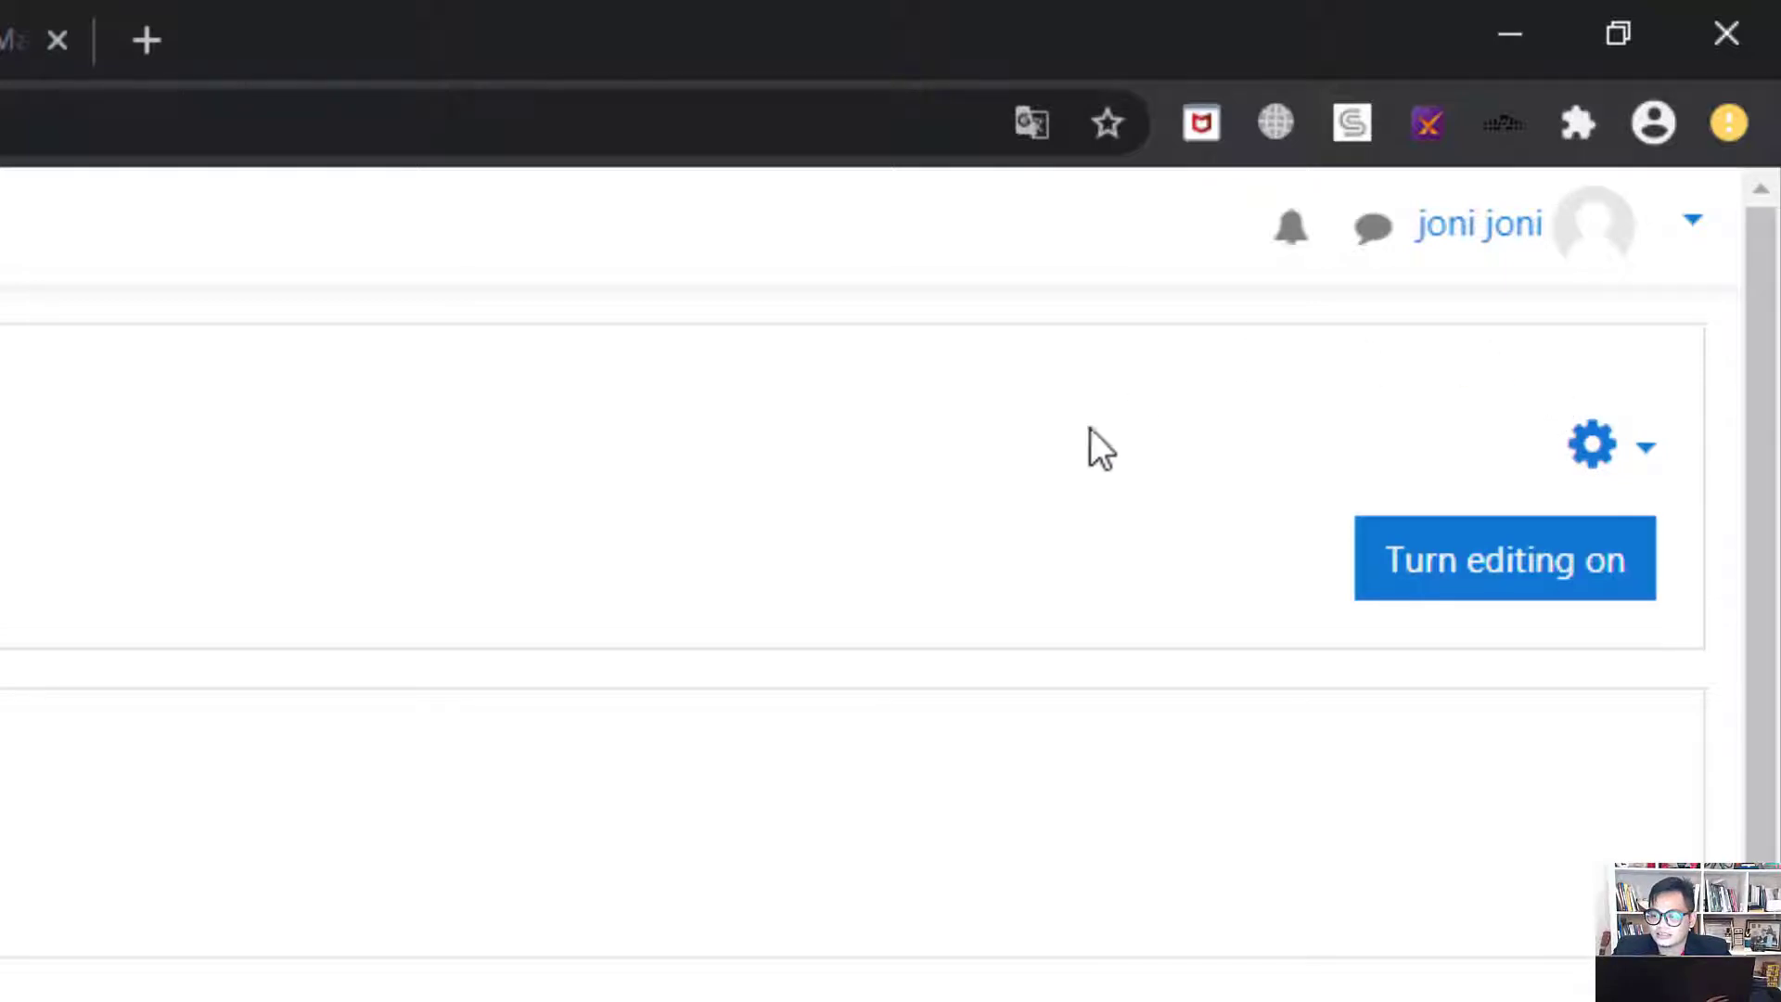
click(1571, 562)
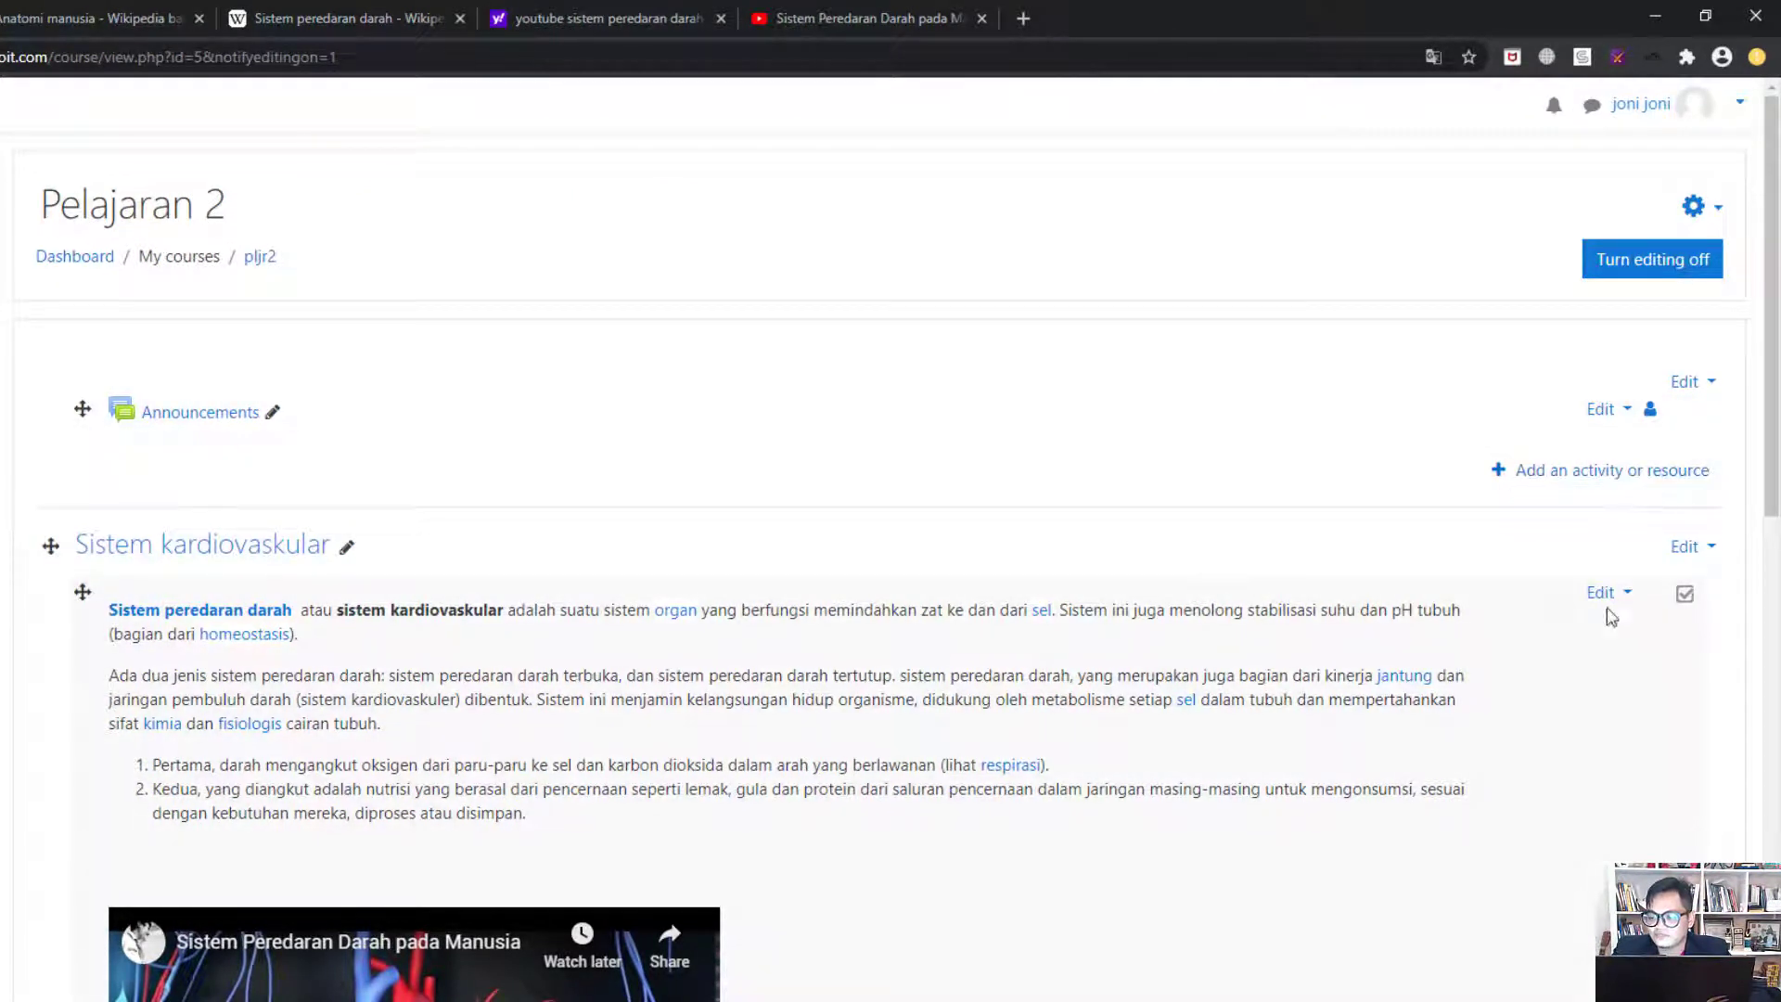
Add a new Assignment activity to the Sistem kardiovaskular section after viewing its module description
scroll(962, 603, down, 6)
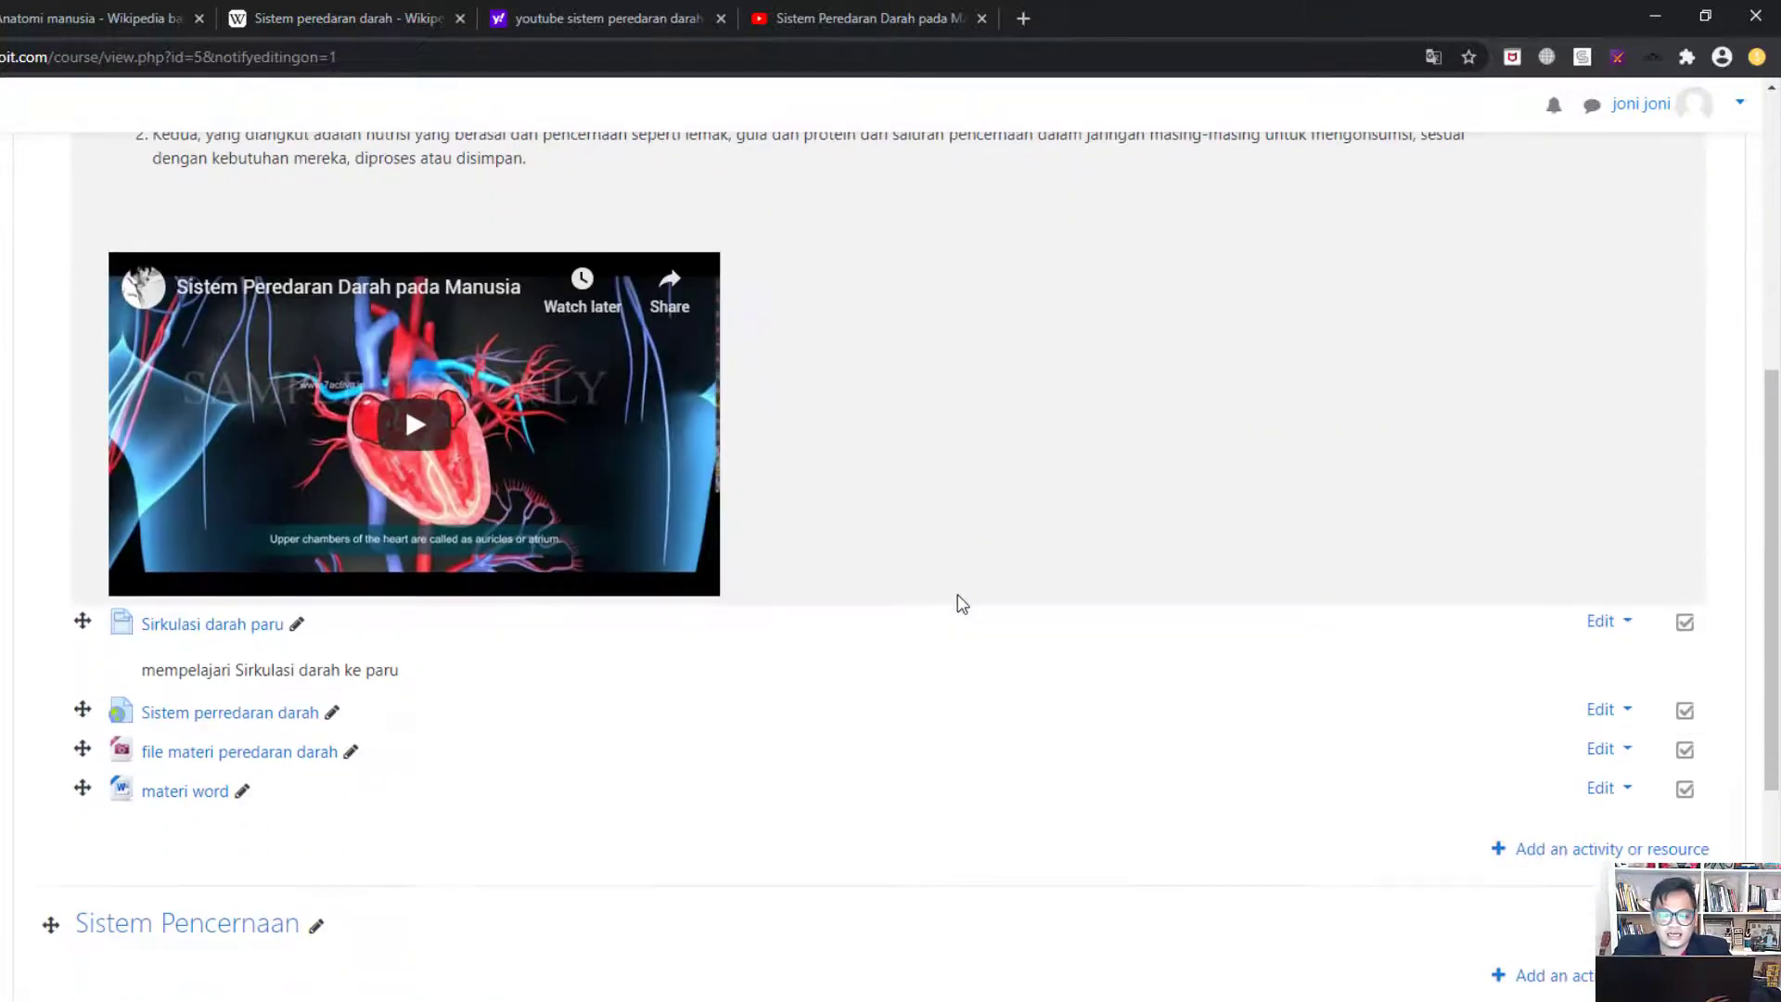
scroll(962, 604, up, 3)
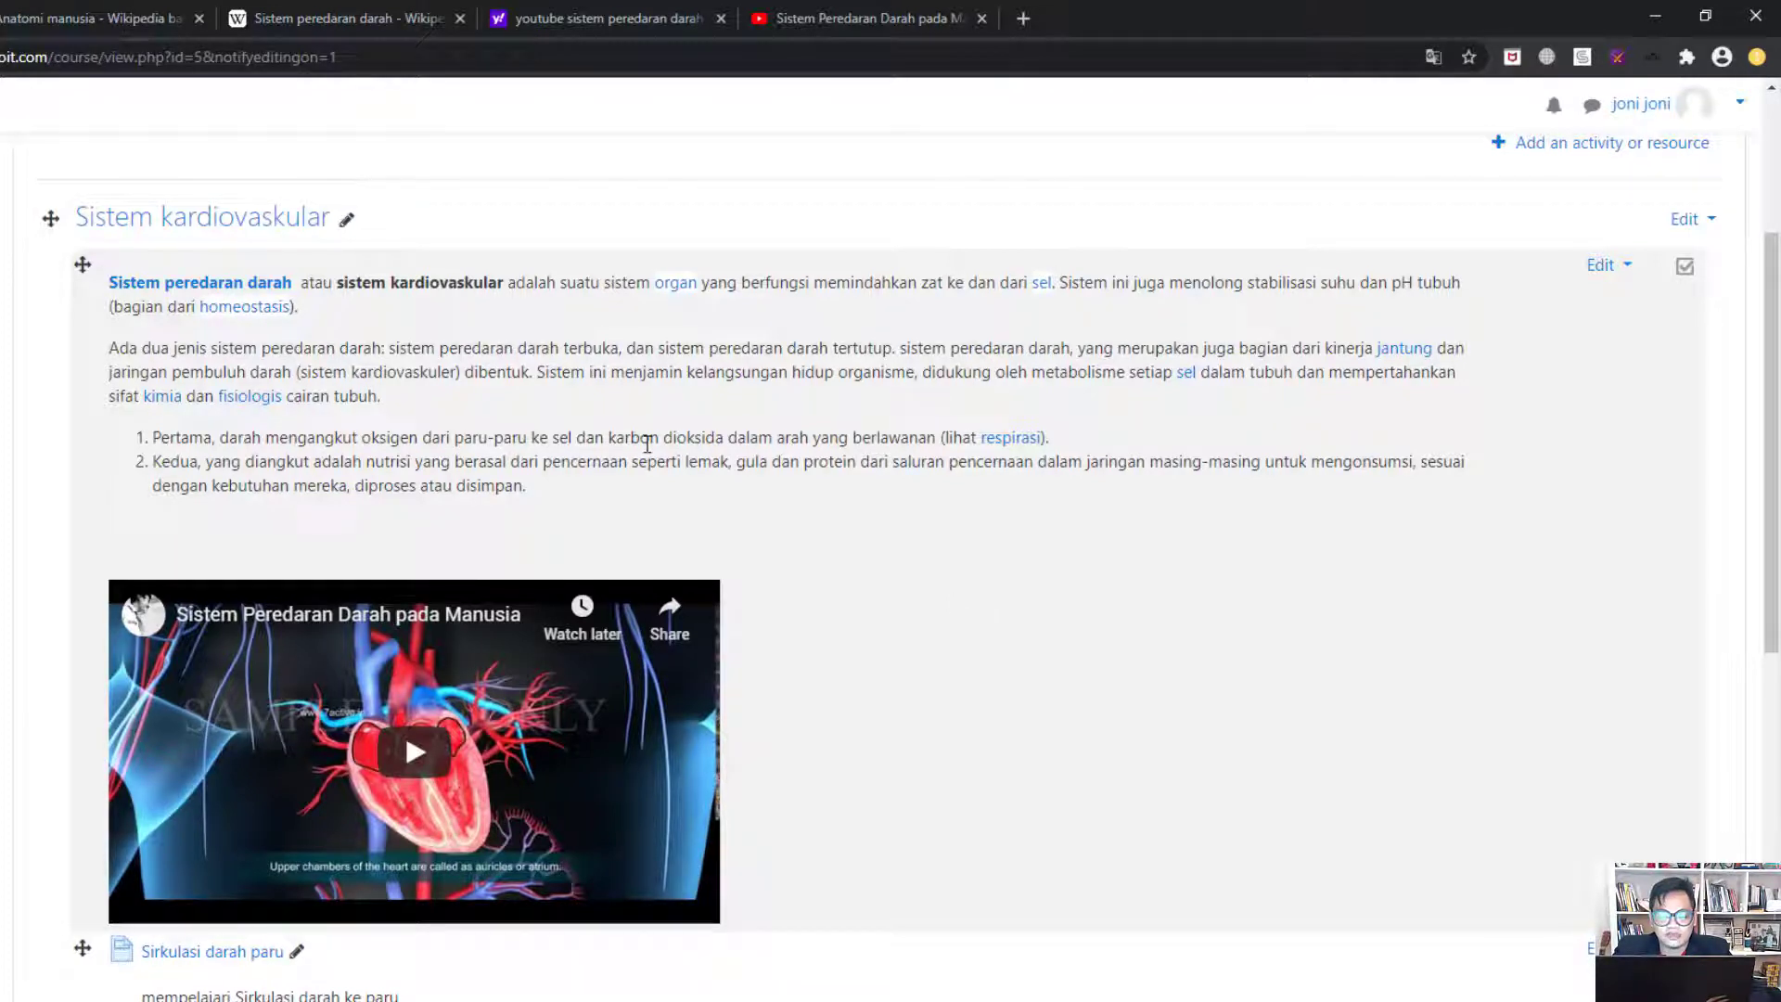
scroll(612, 459, down, 2)
scroll(594, 371, up, 1)
scroll(588, 392, down, 1)
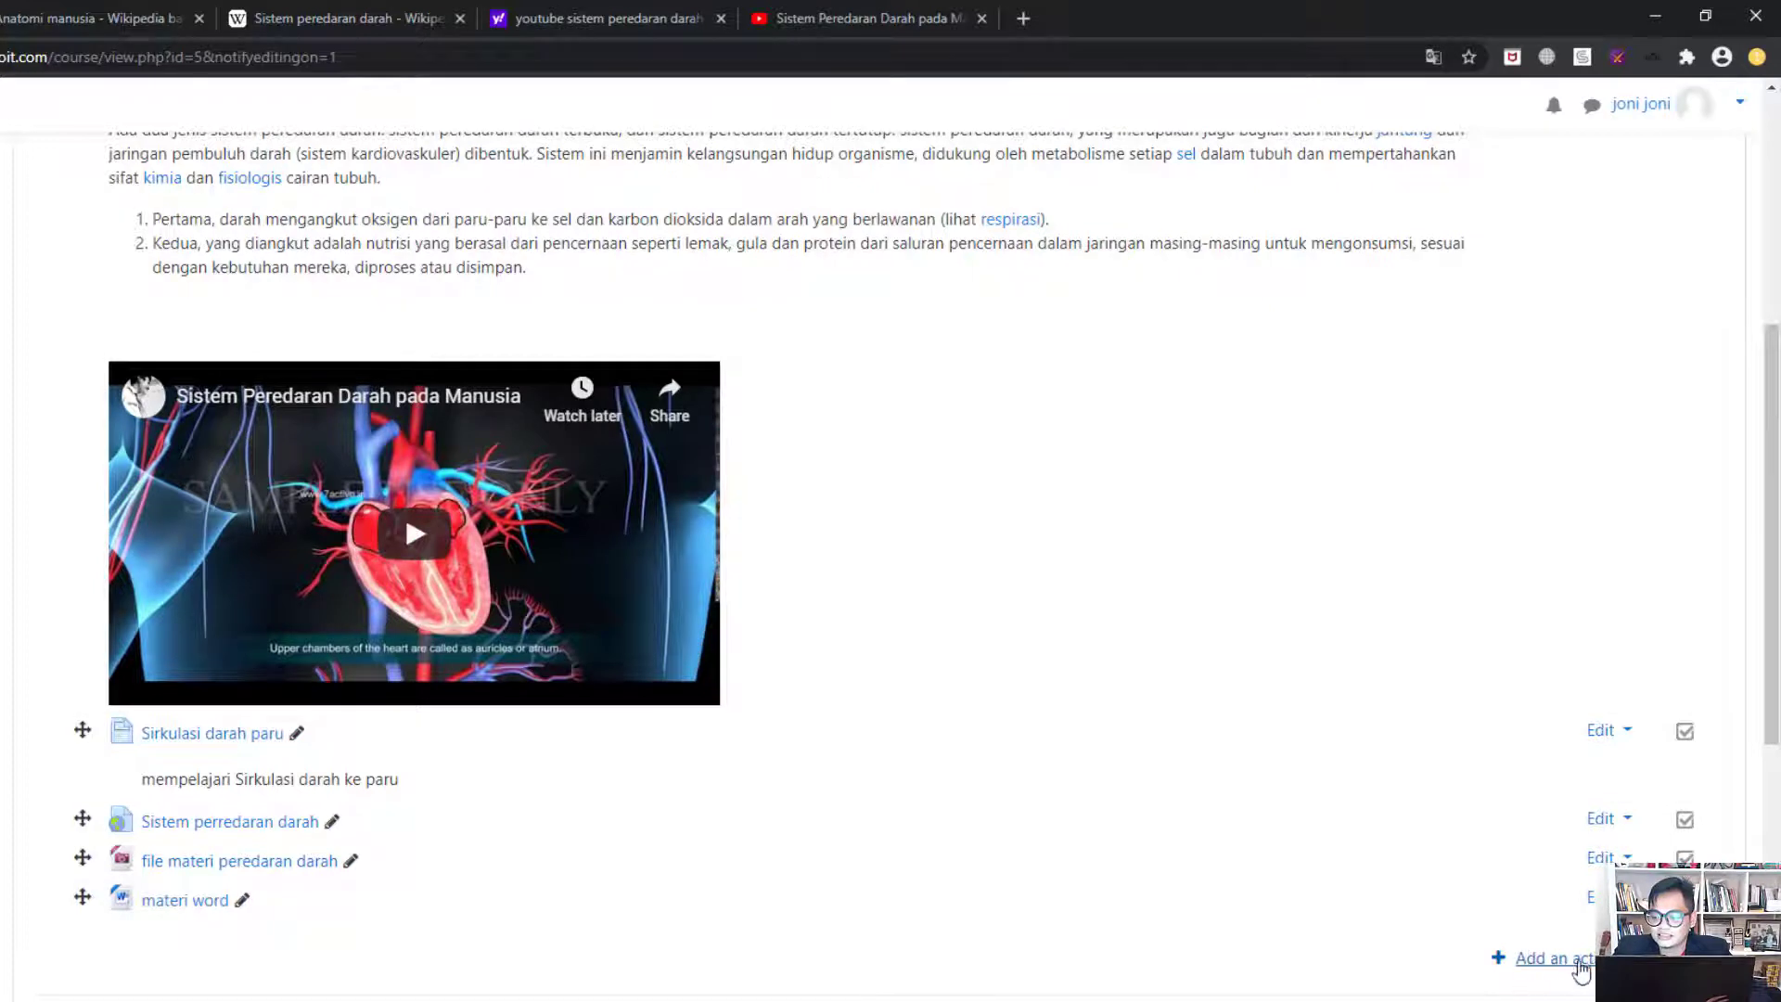
click(1577, 963)
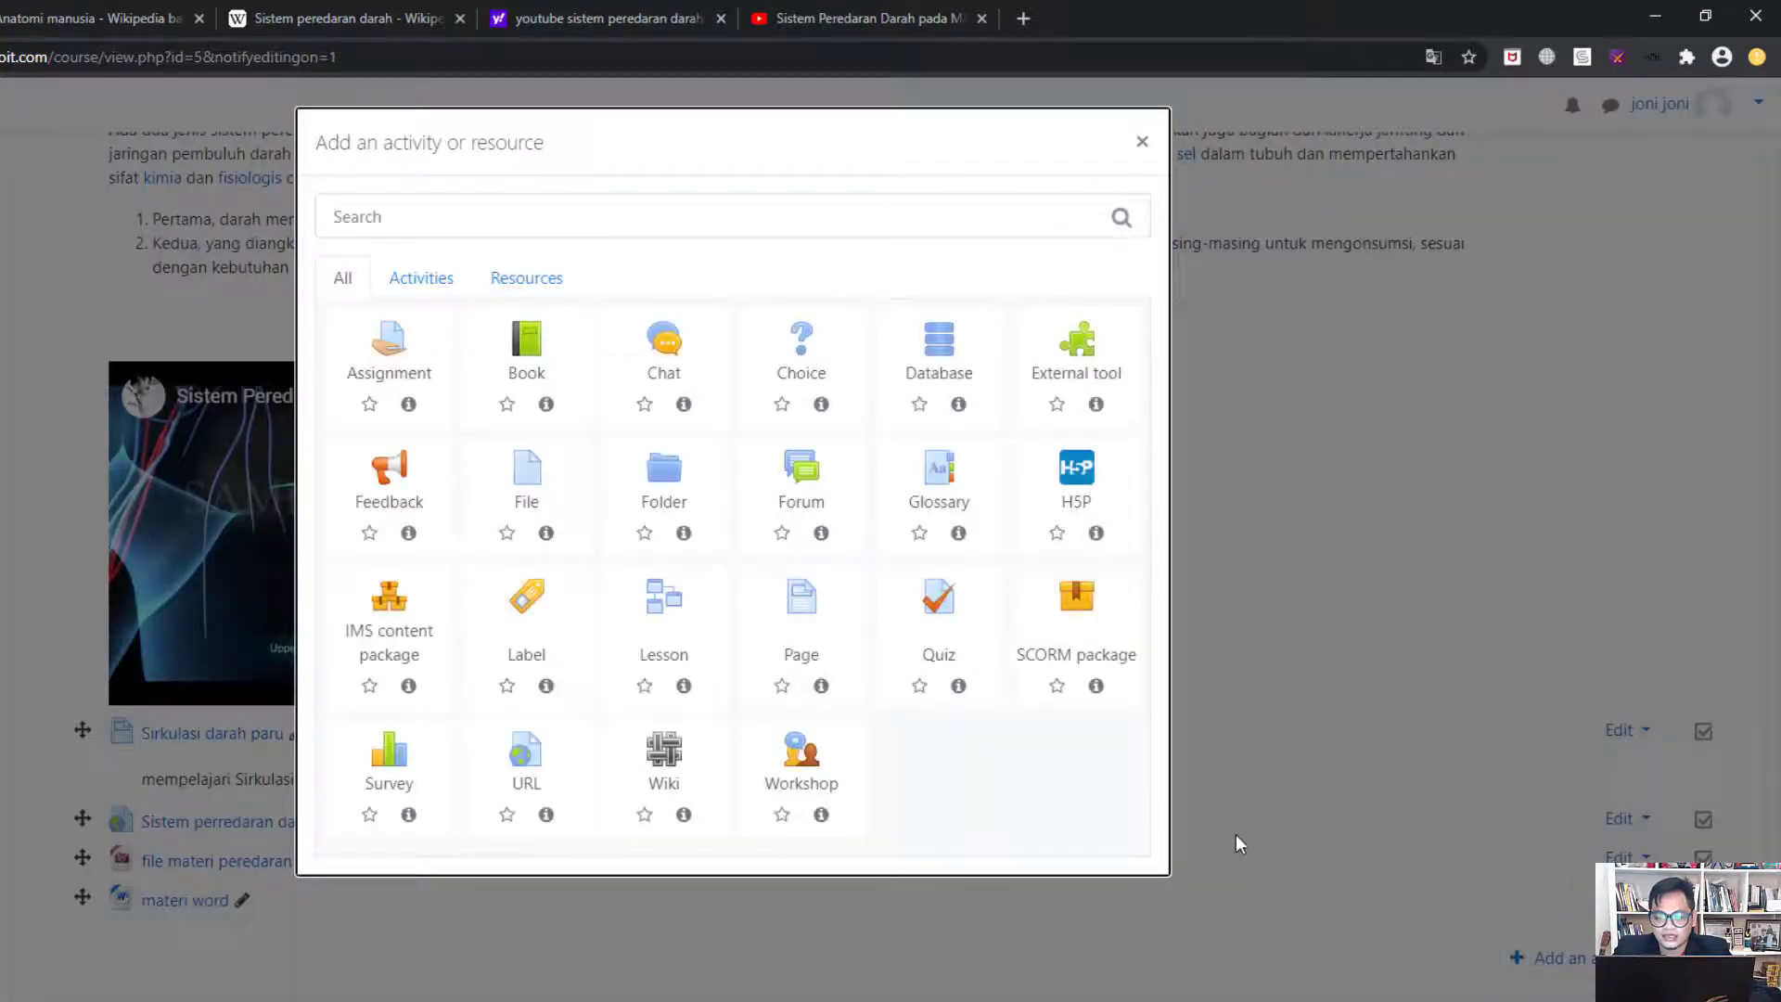
click(446, 285)
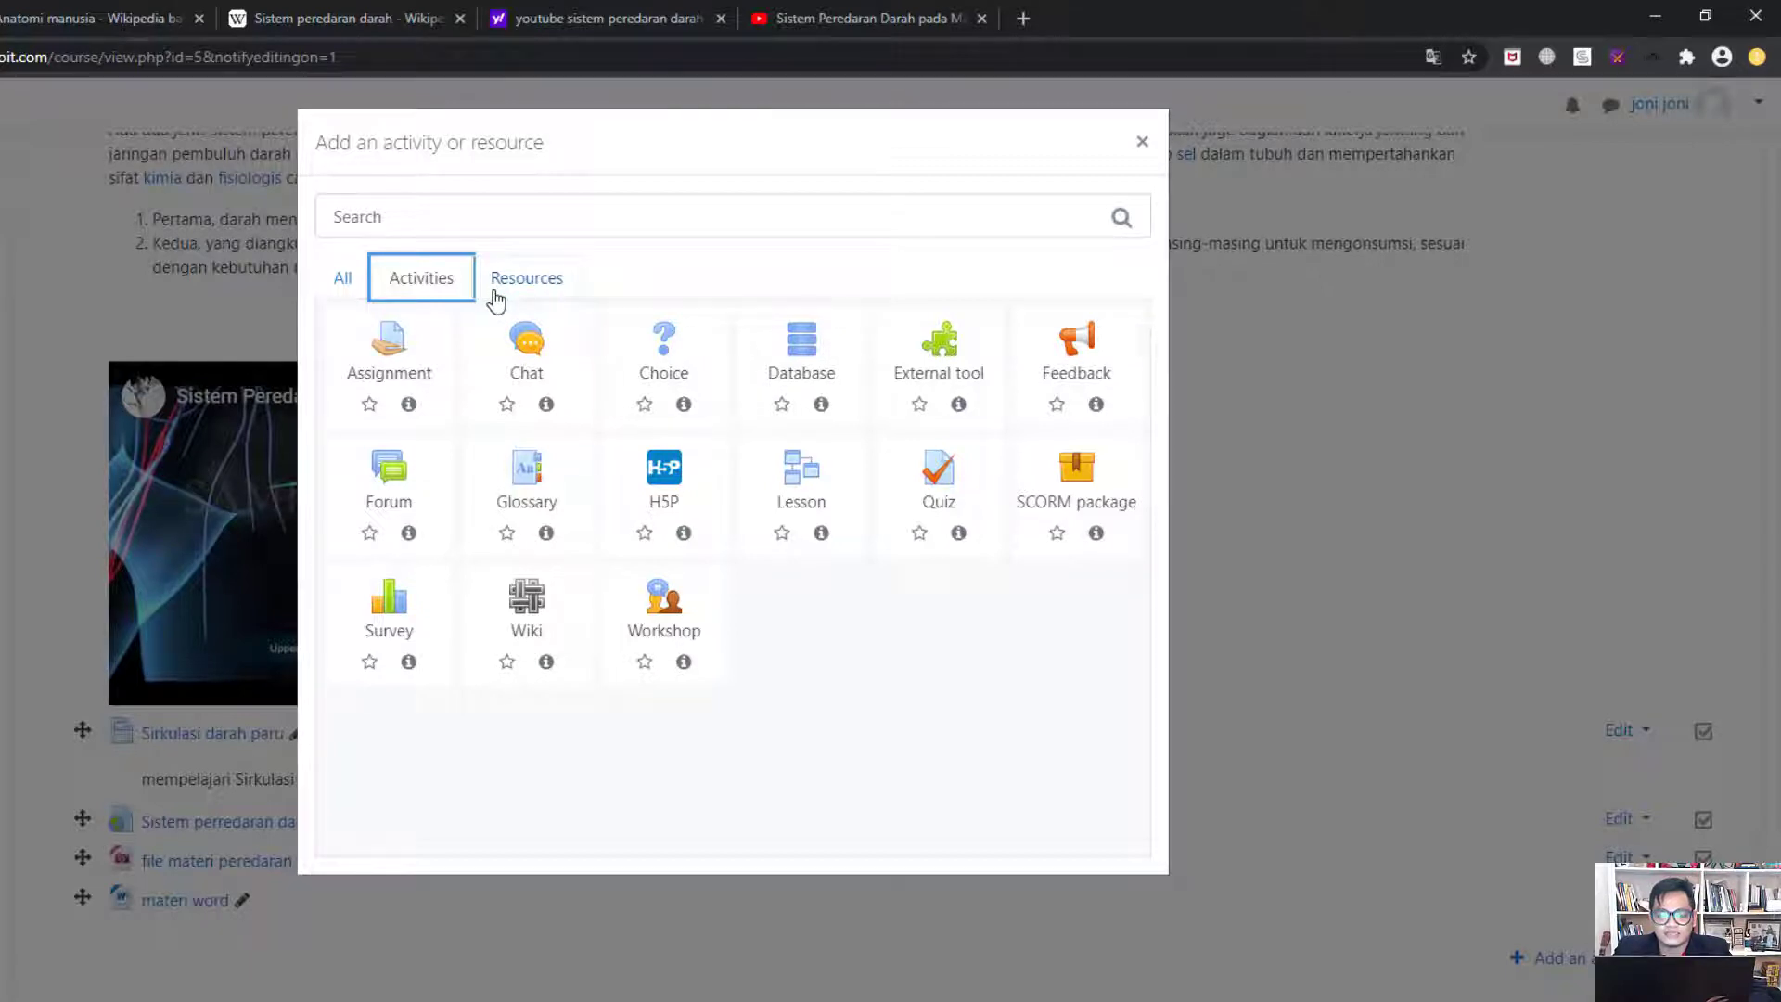
click(412, 414)
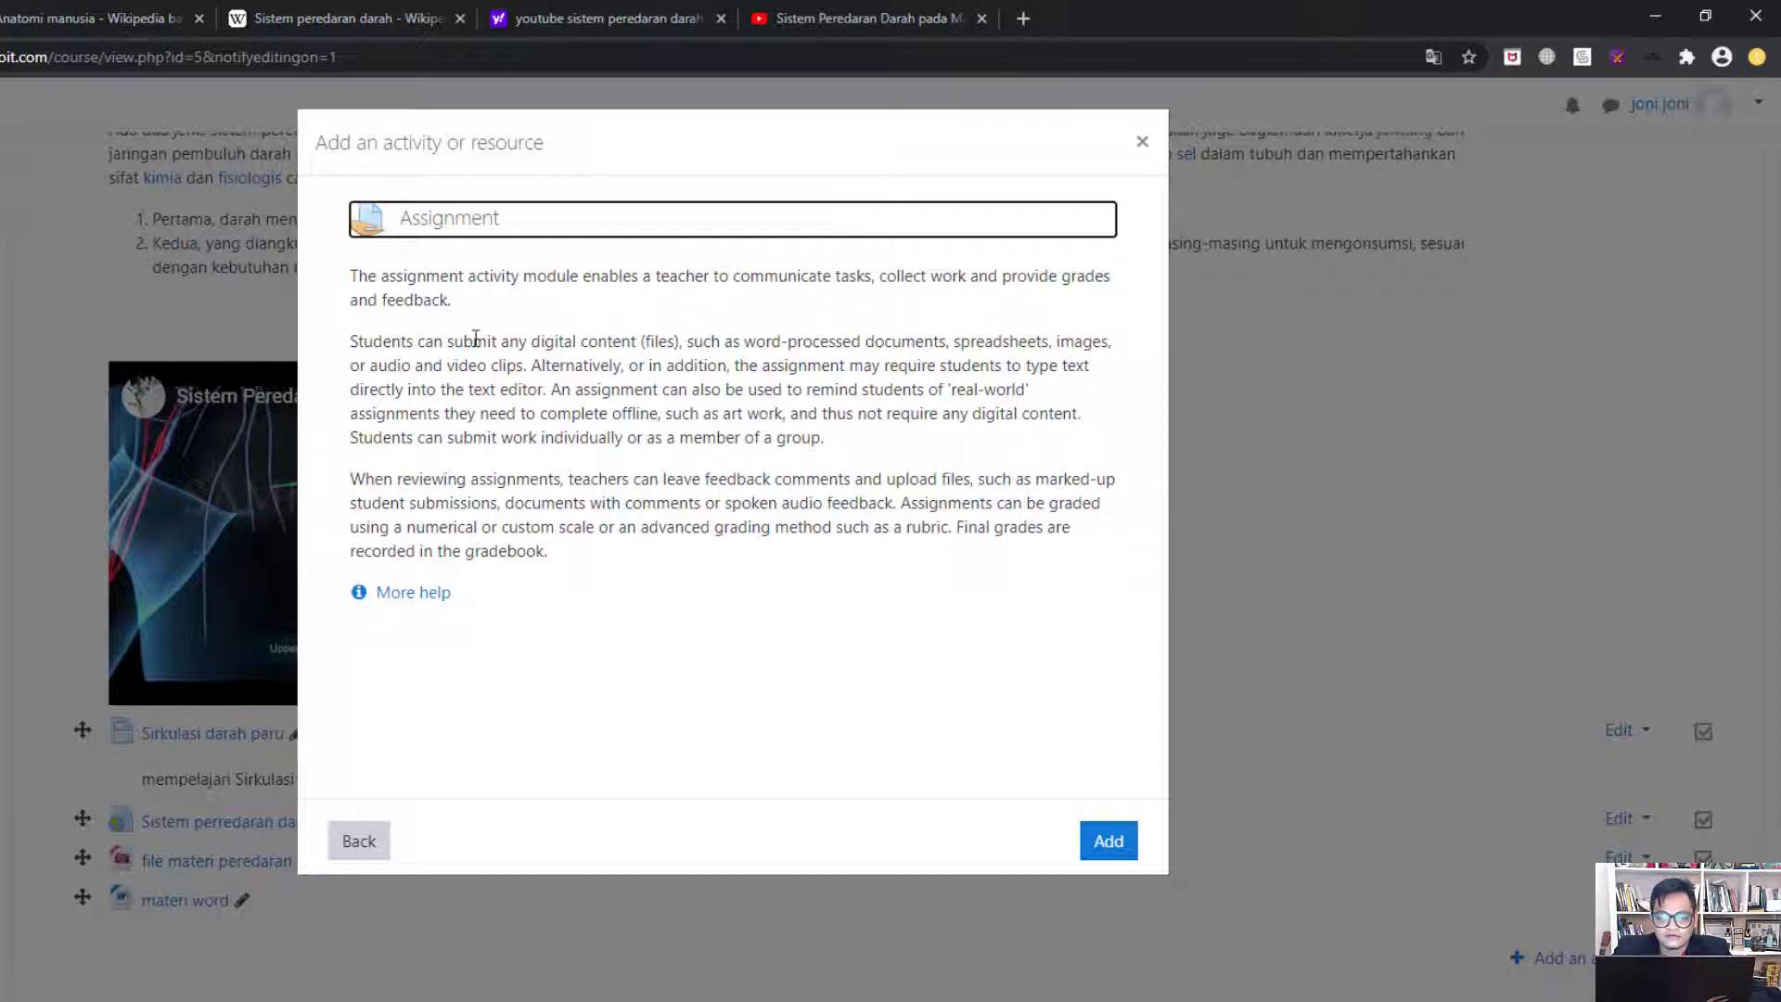
click(1108, 844)
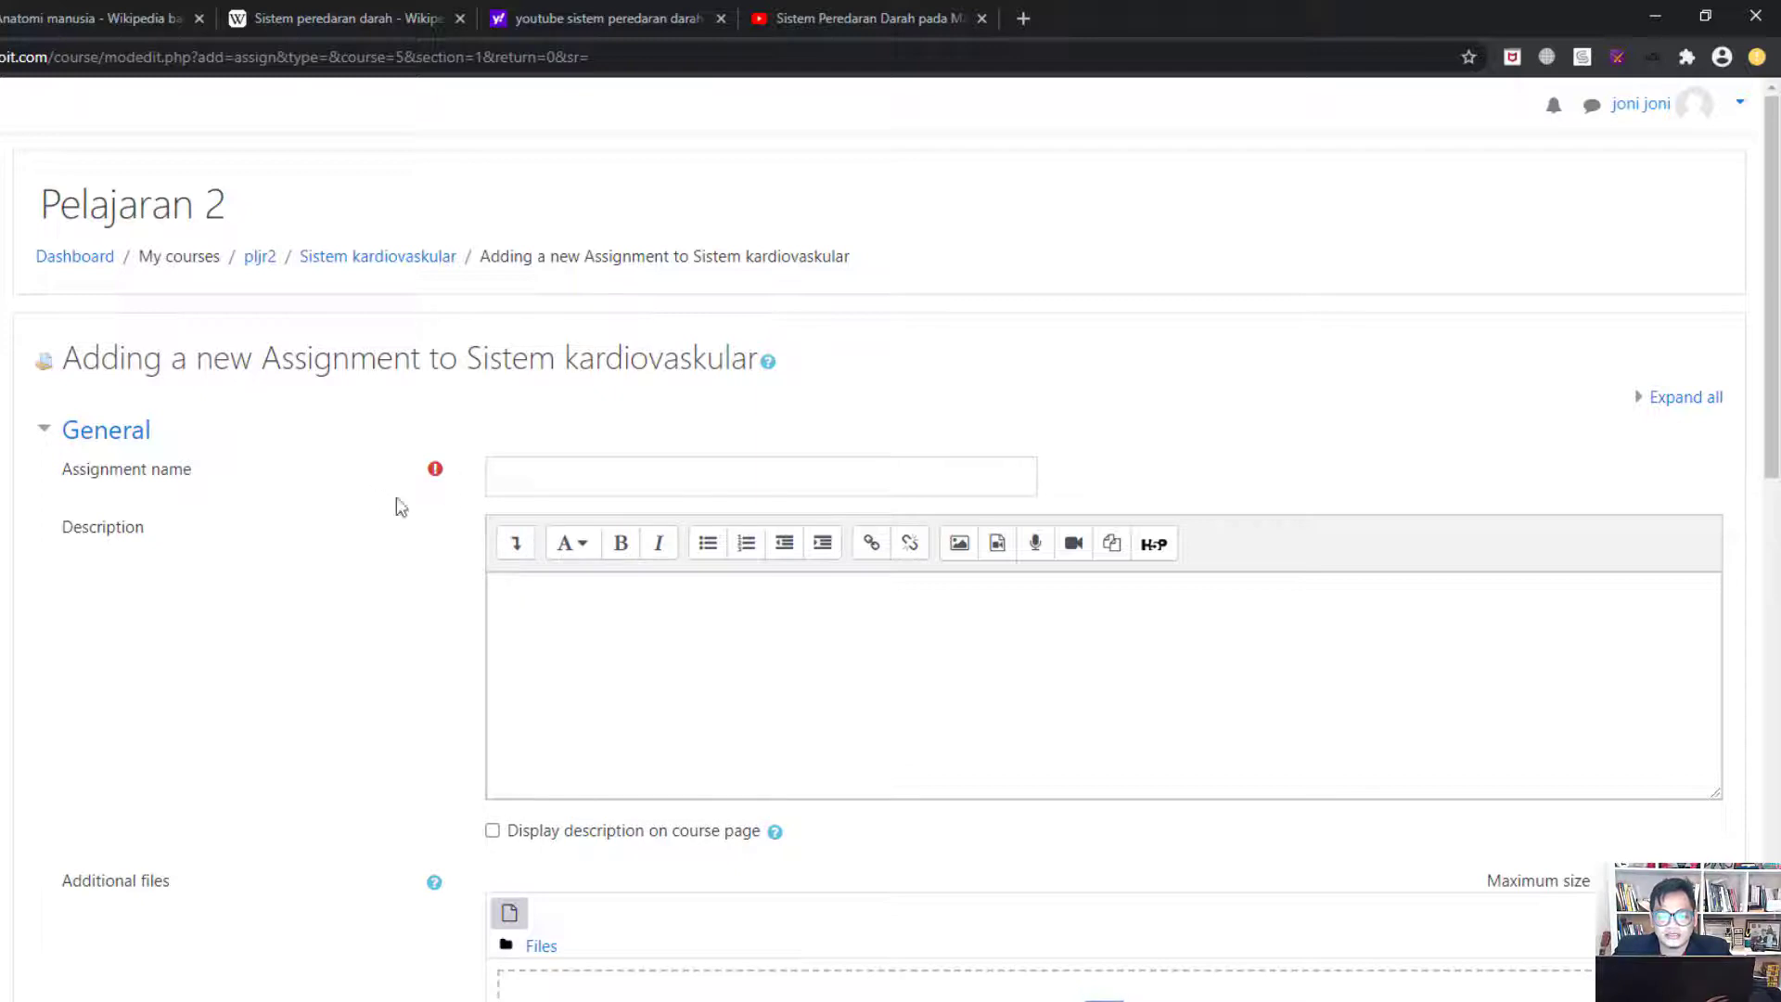
Name the assignment "Tugas Makalah Sistem Tubuh Manusia", consulting the Anatomi manusia Wikipedia page for the topic
click(516, 478)
text(Tugas Makalah)
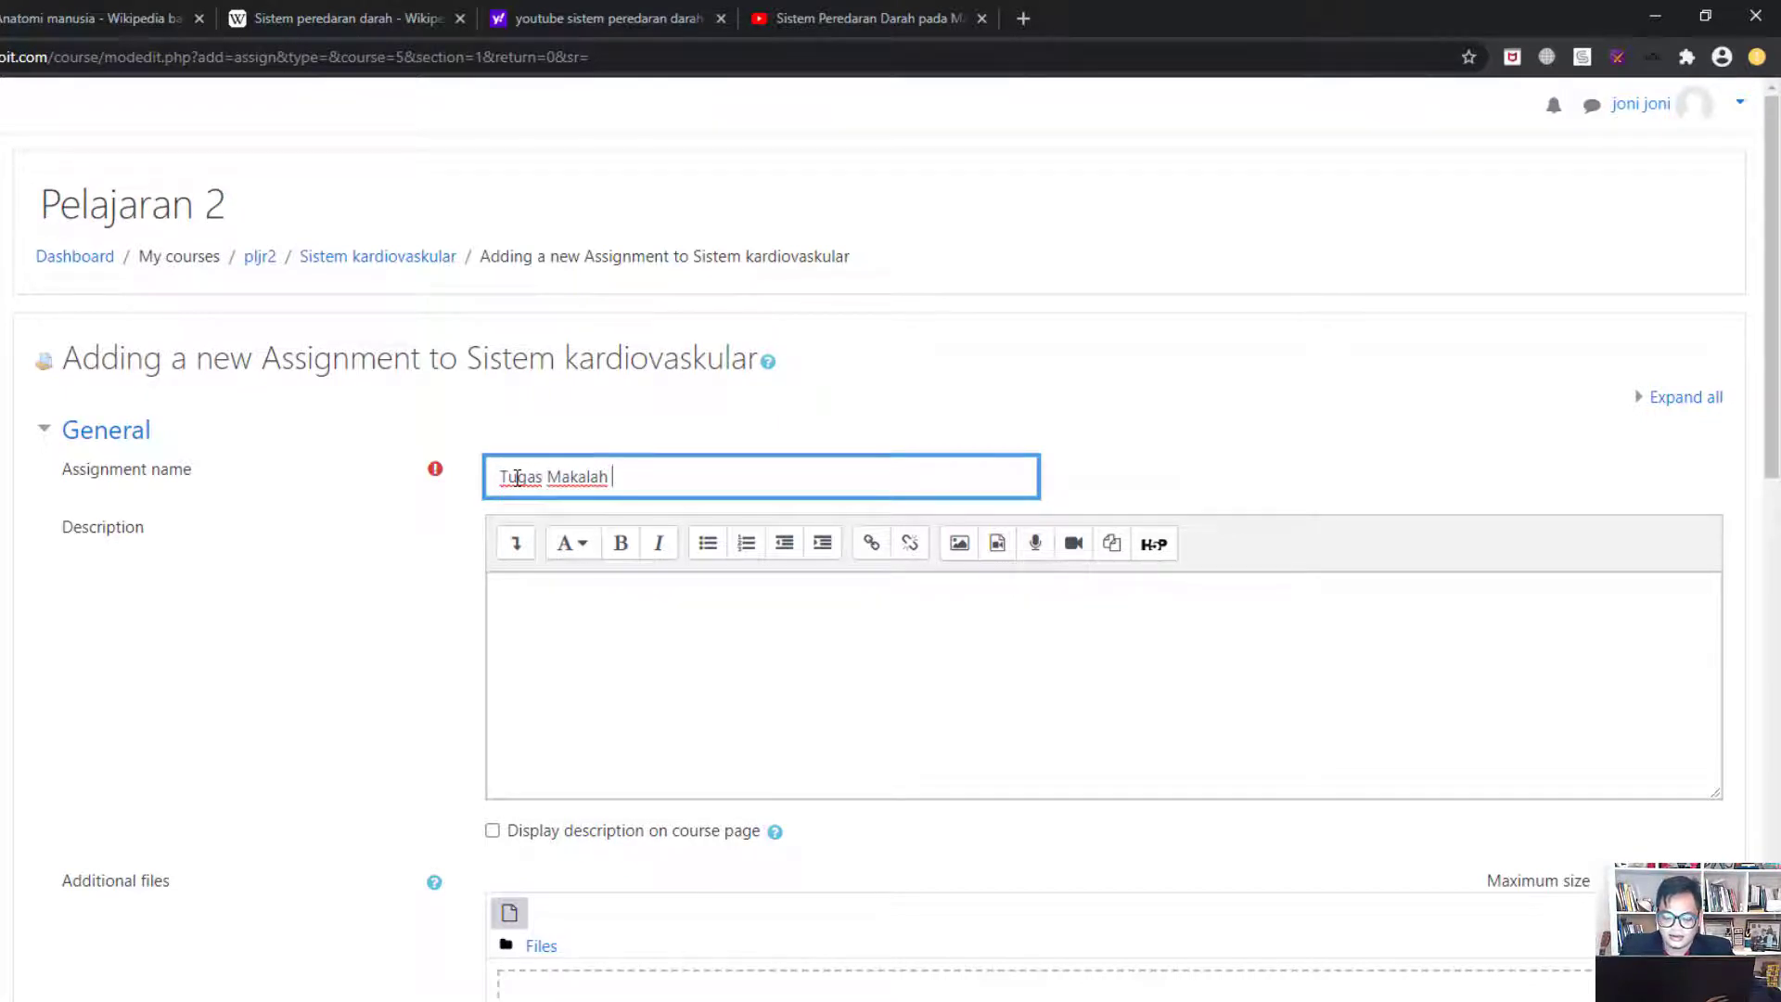
text( Sistem)
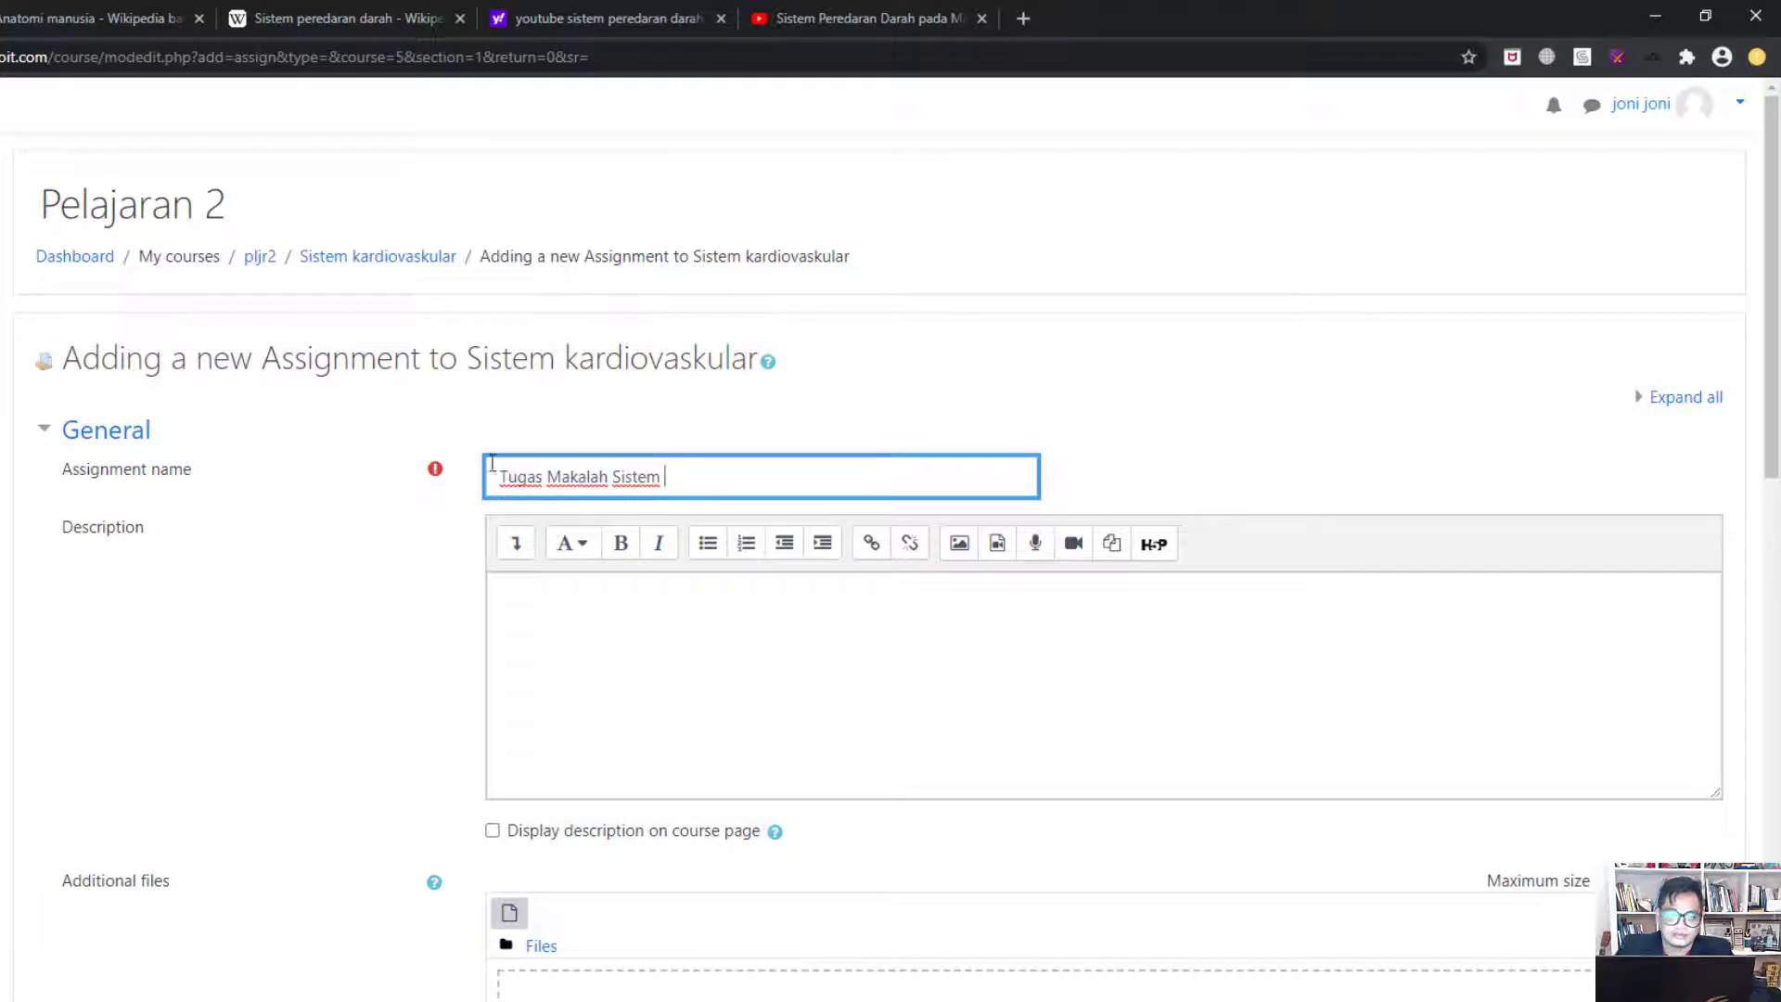
click(116, 12)
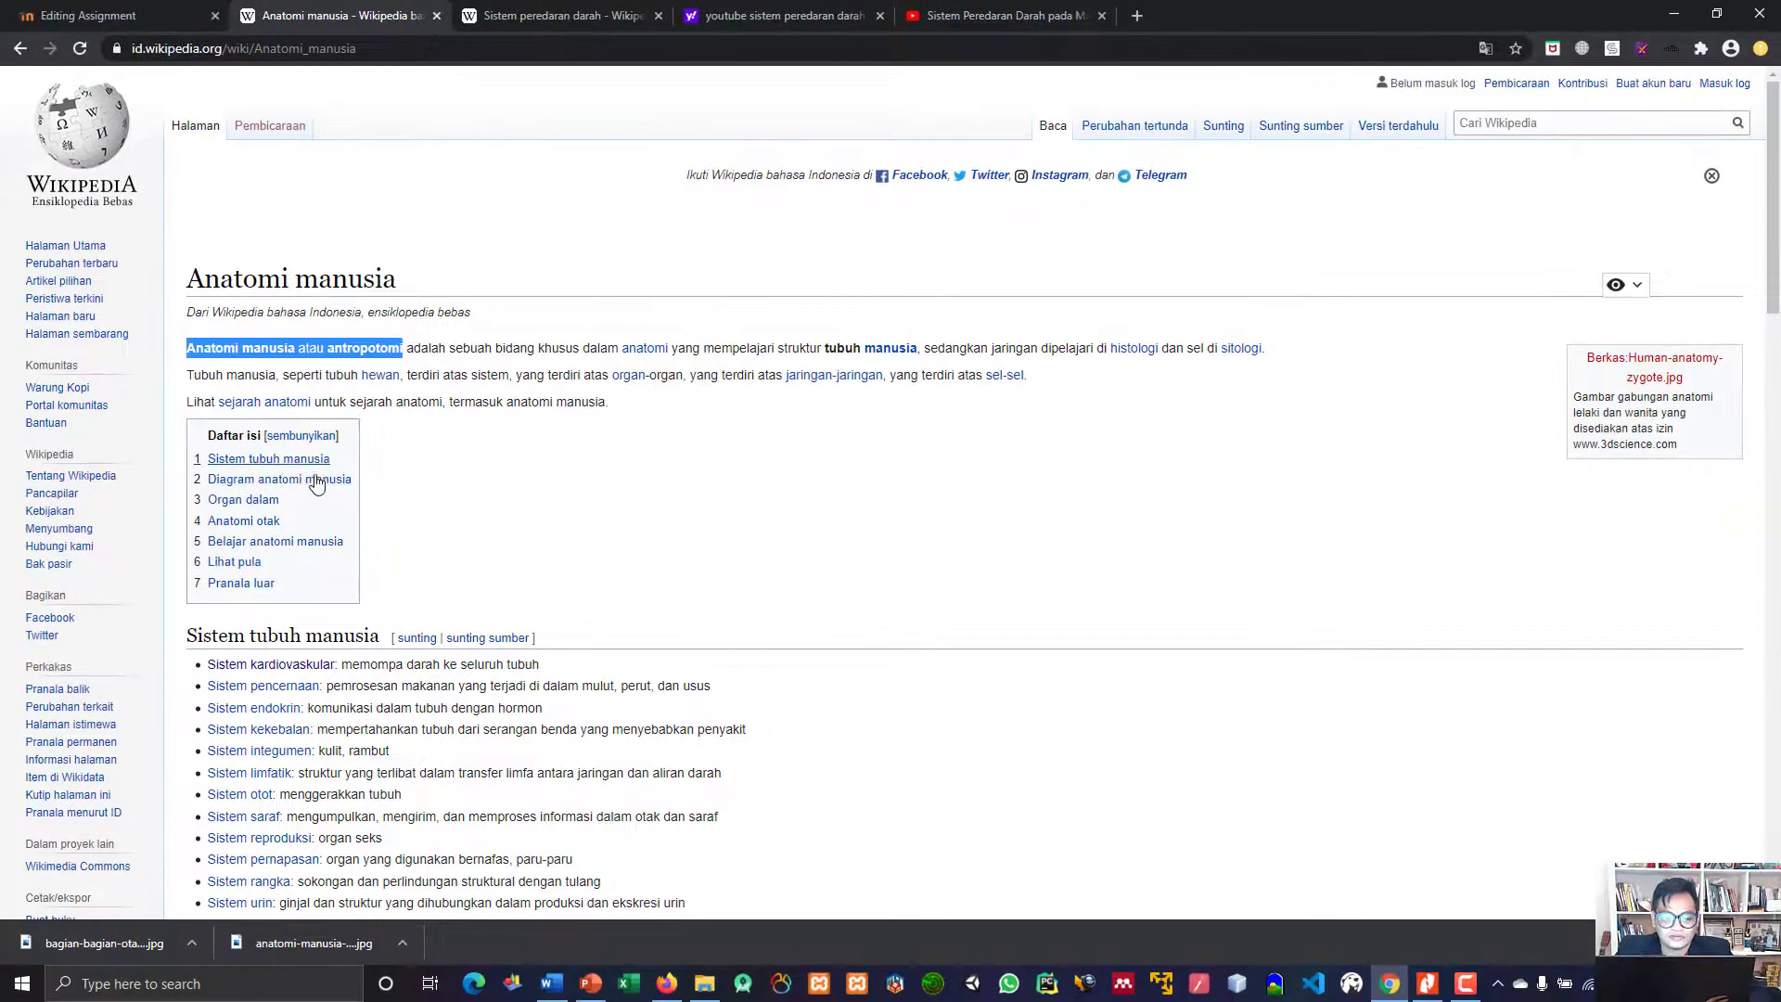
scroll(315, 482, down, 3)
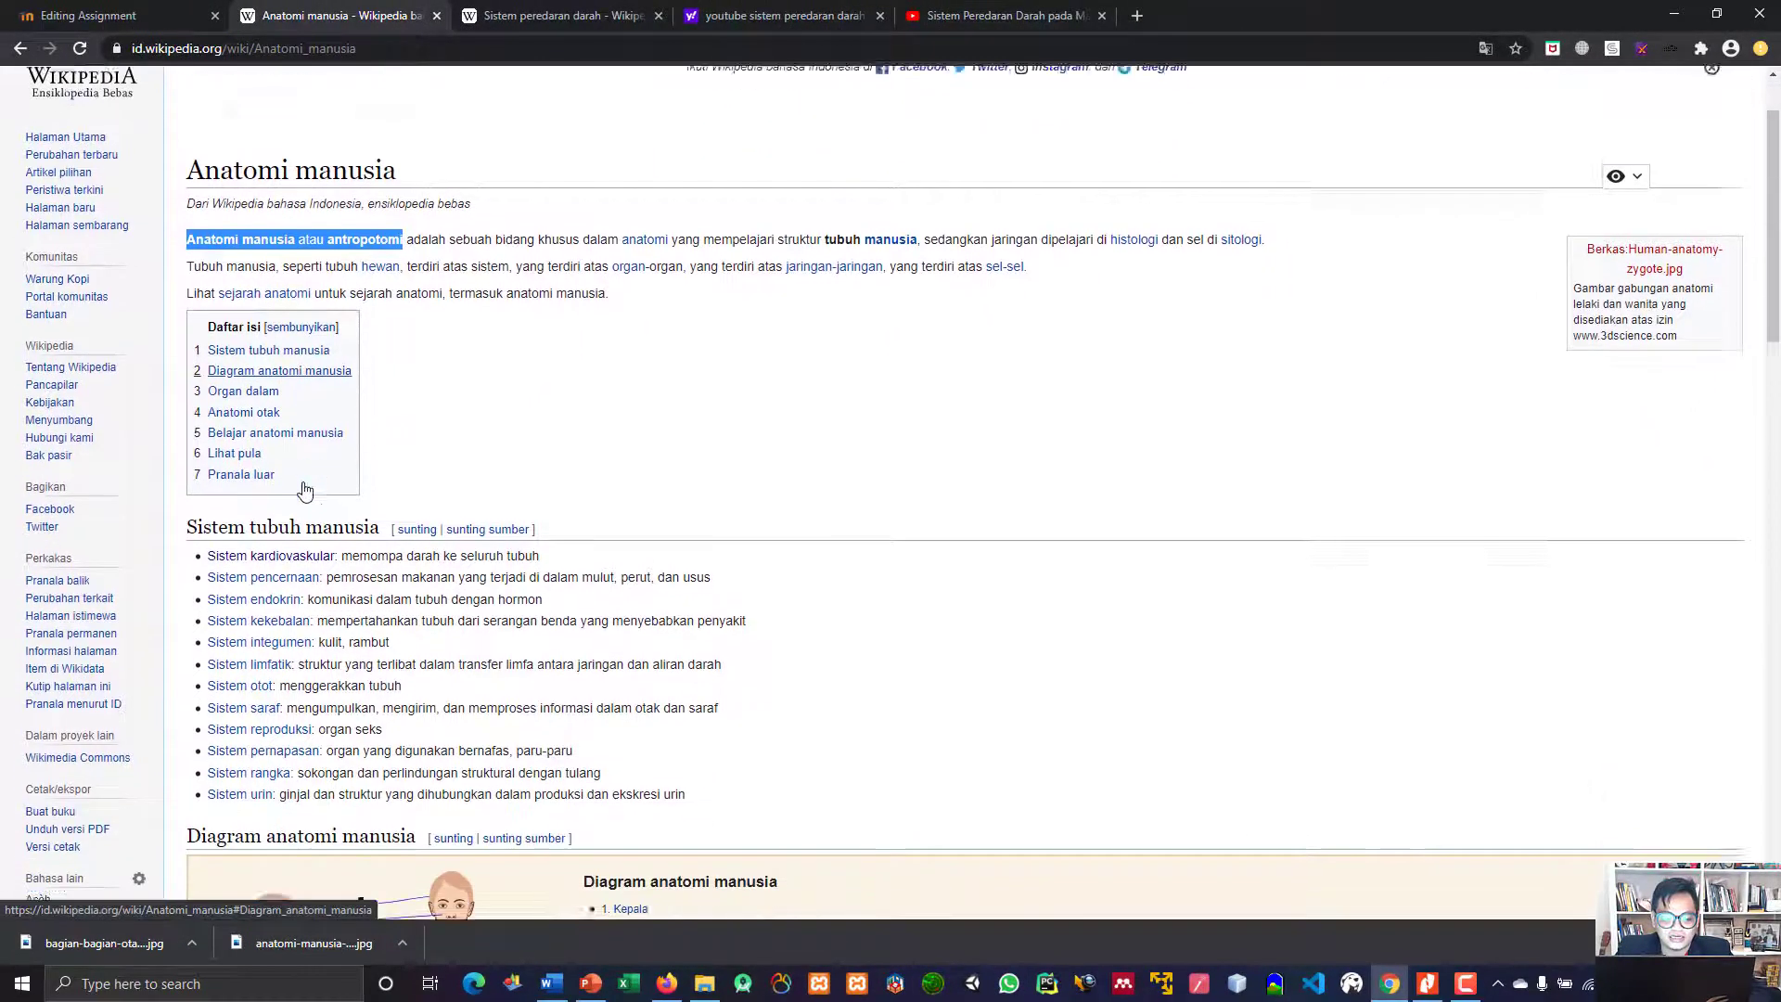
click(170, 20)
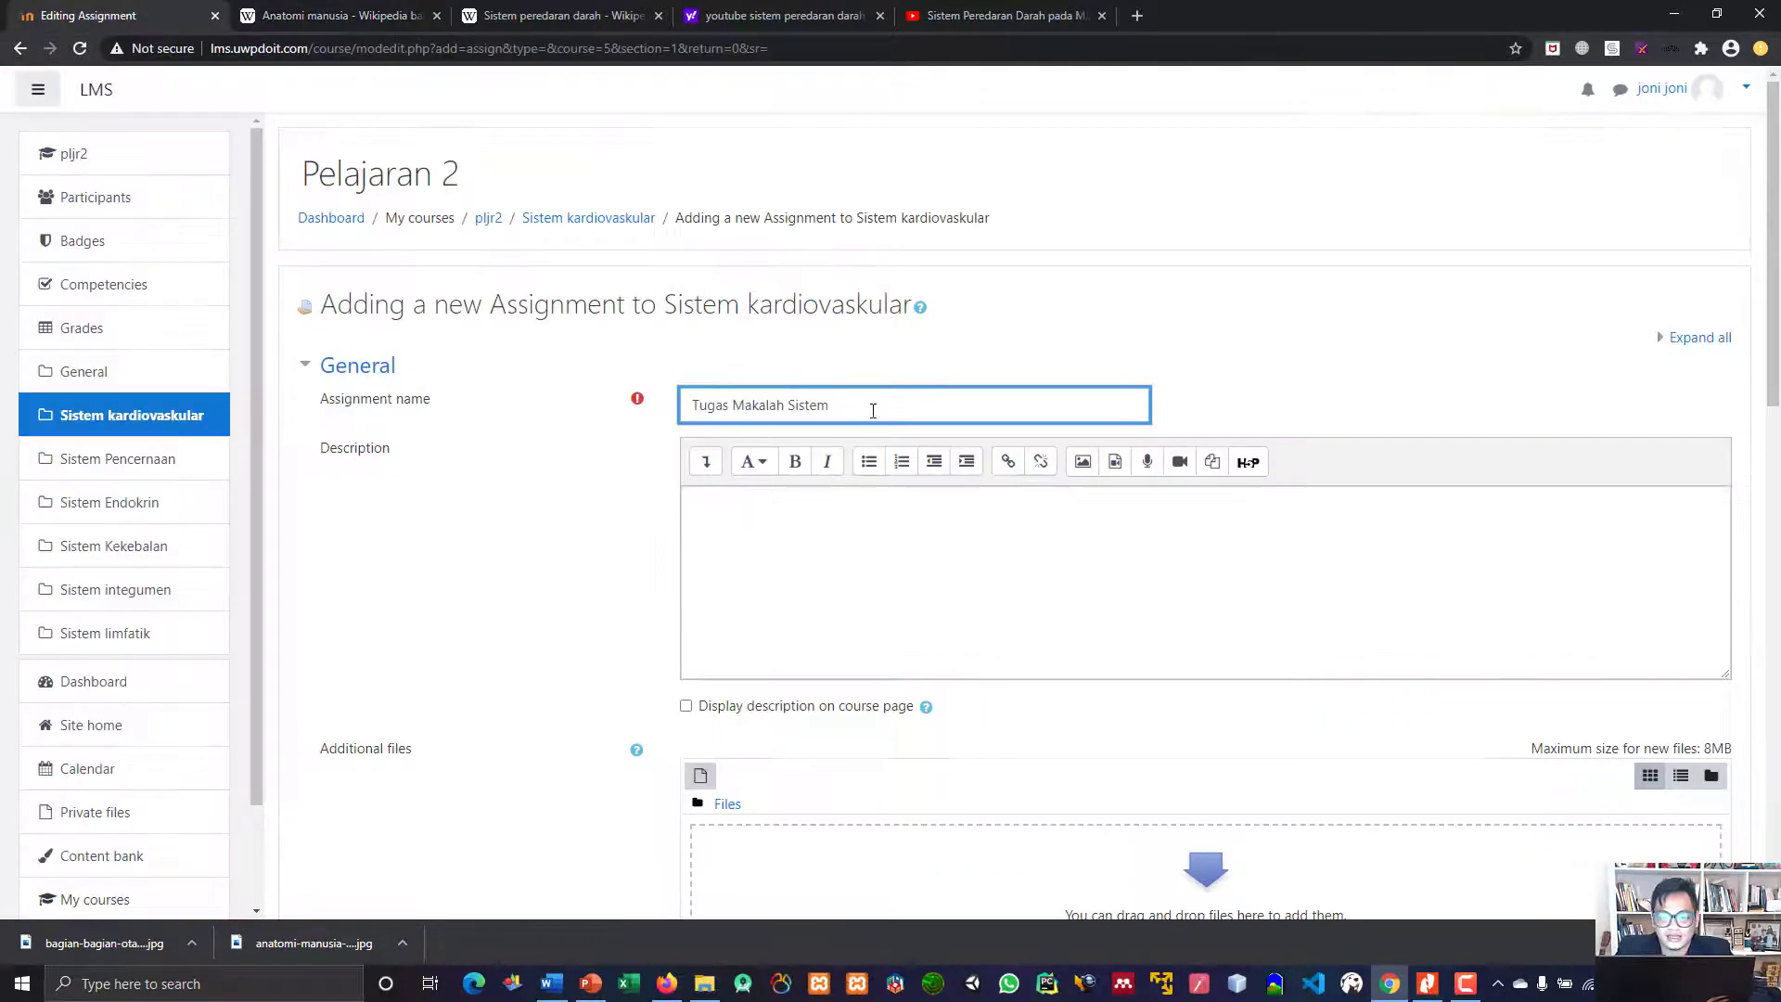
text(bu)
text(ubuh Masri)
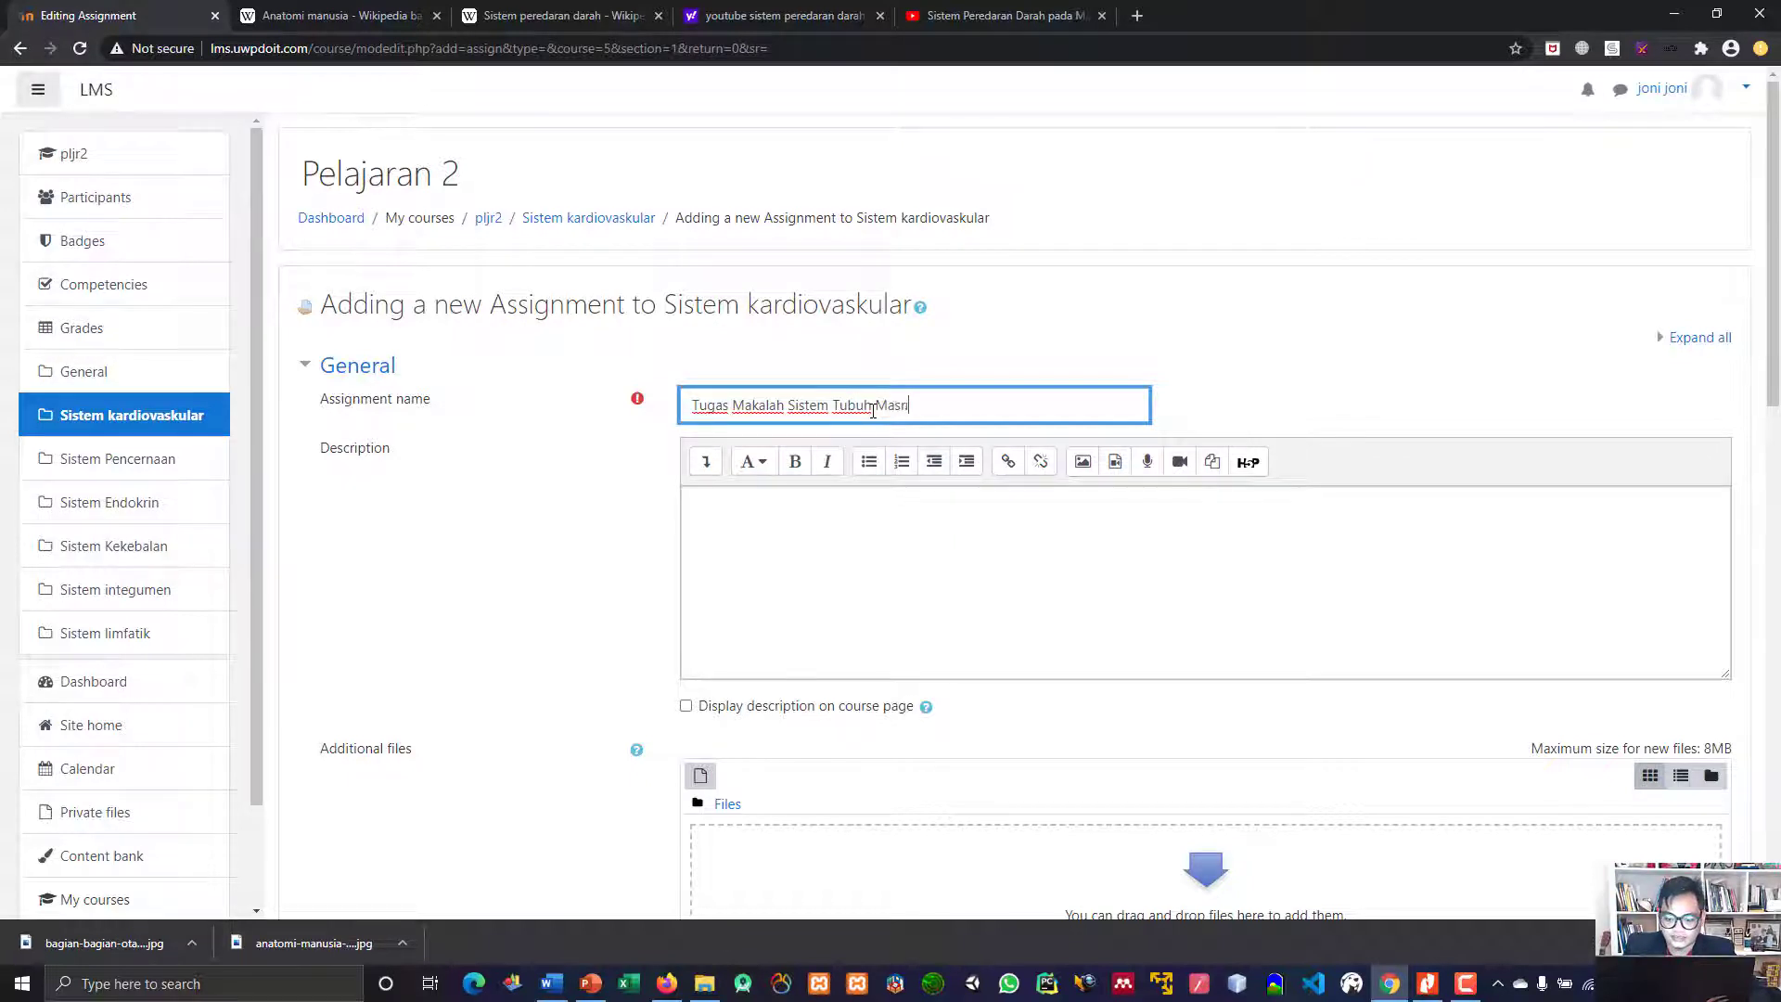
key(BackSpace)
key(BackSpace)
key(BackSpace)
text(nusia)
Enter "Tugas Makalah Sistem Tubuh Manusia dengan ketentuan" as the opening line of the assignment description
click(891, 512)
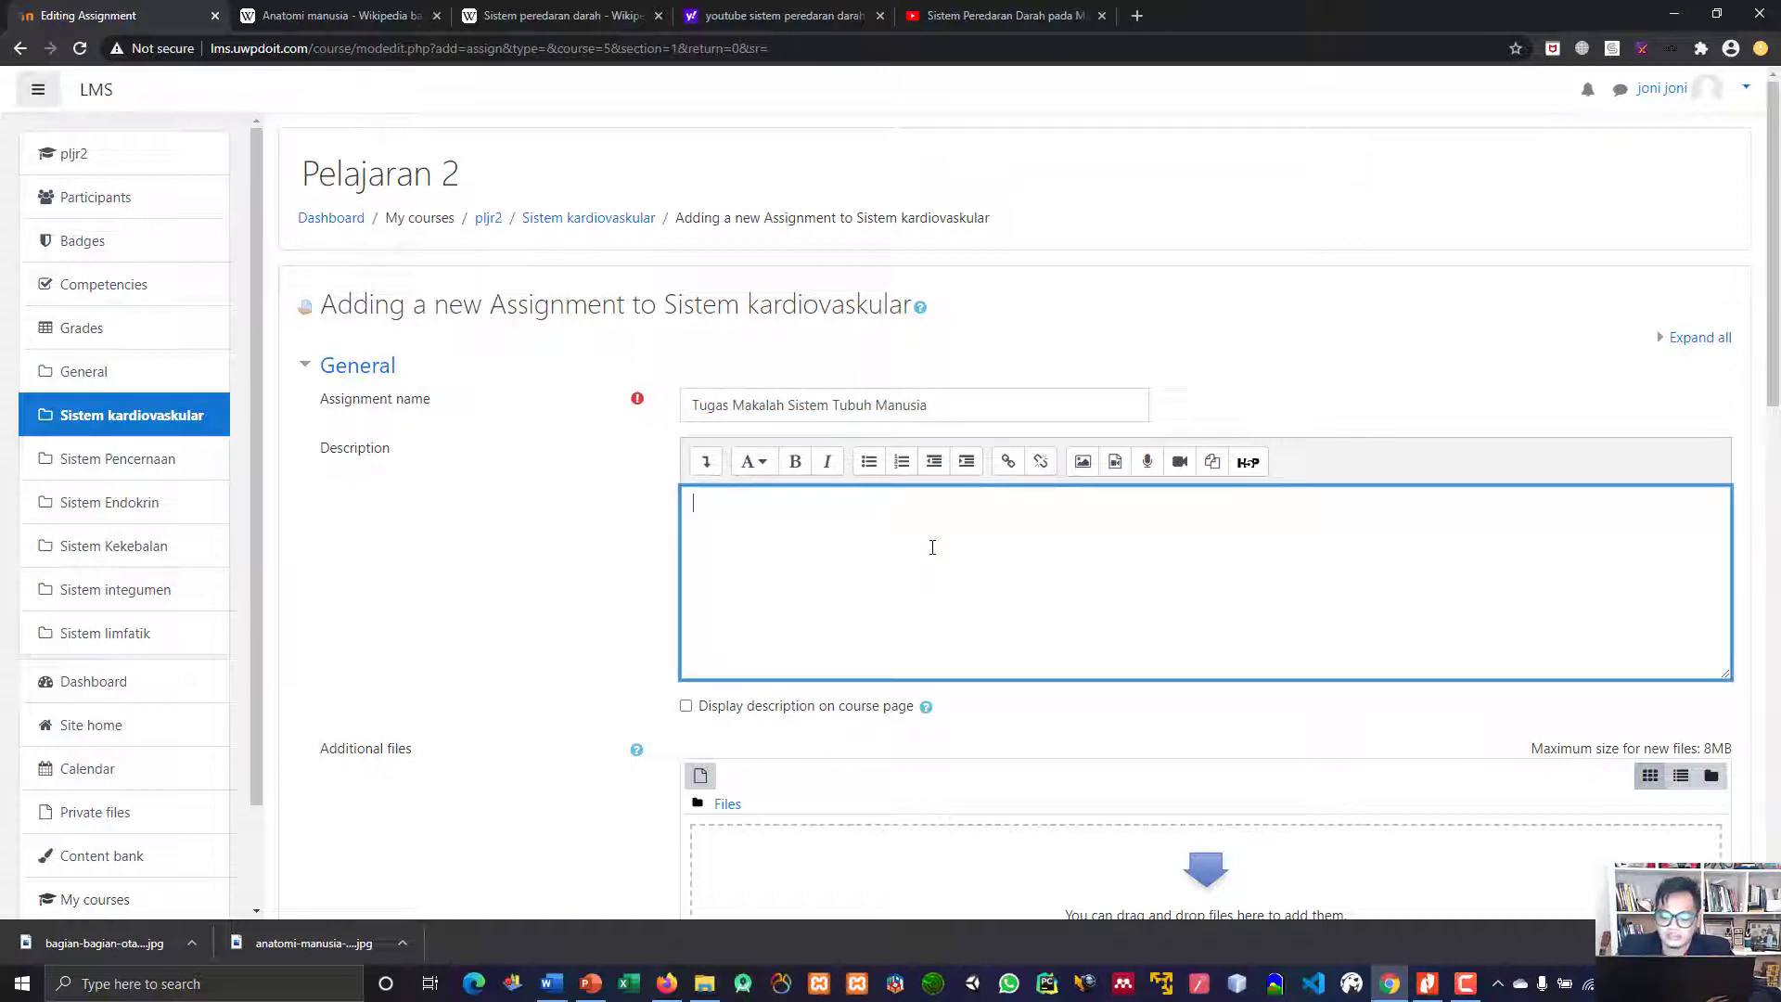
text(T)
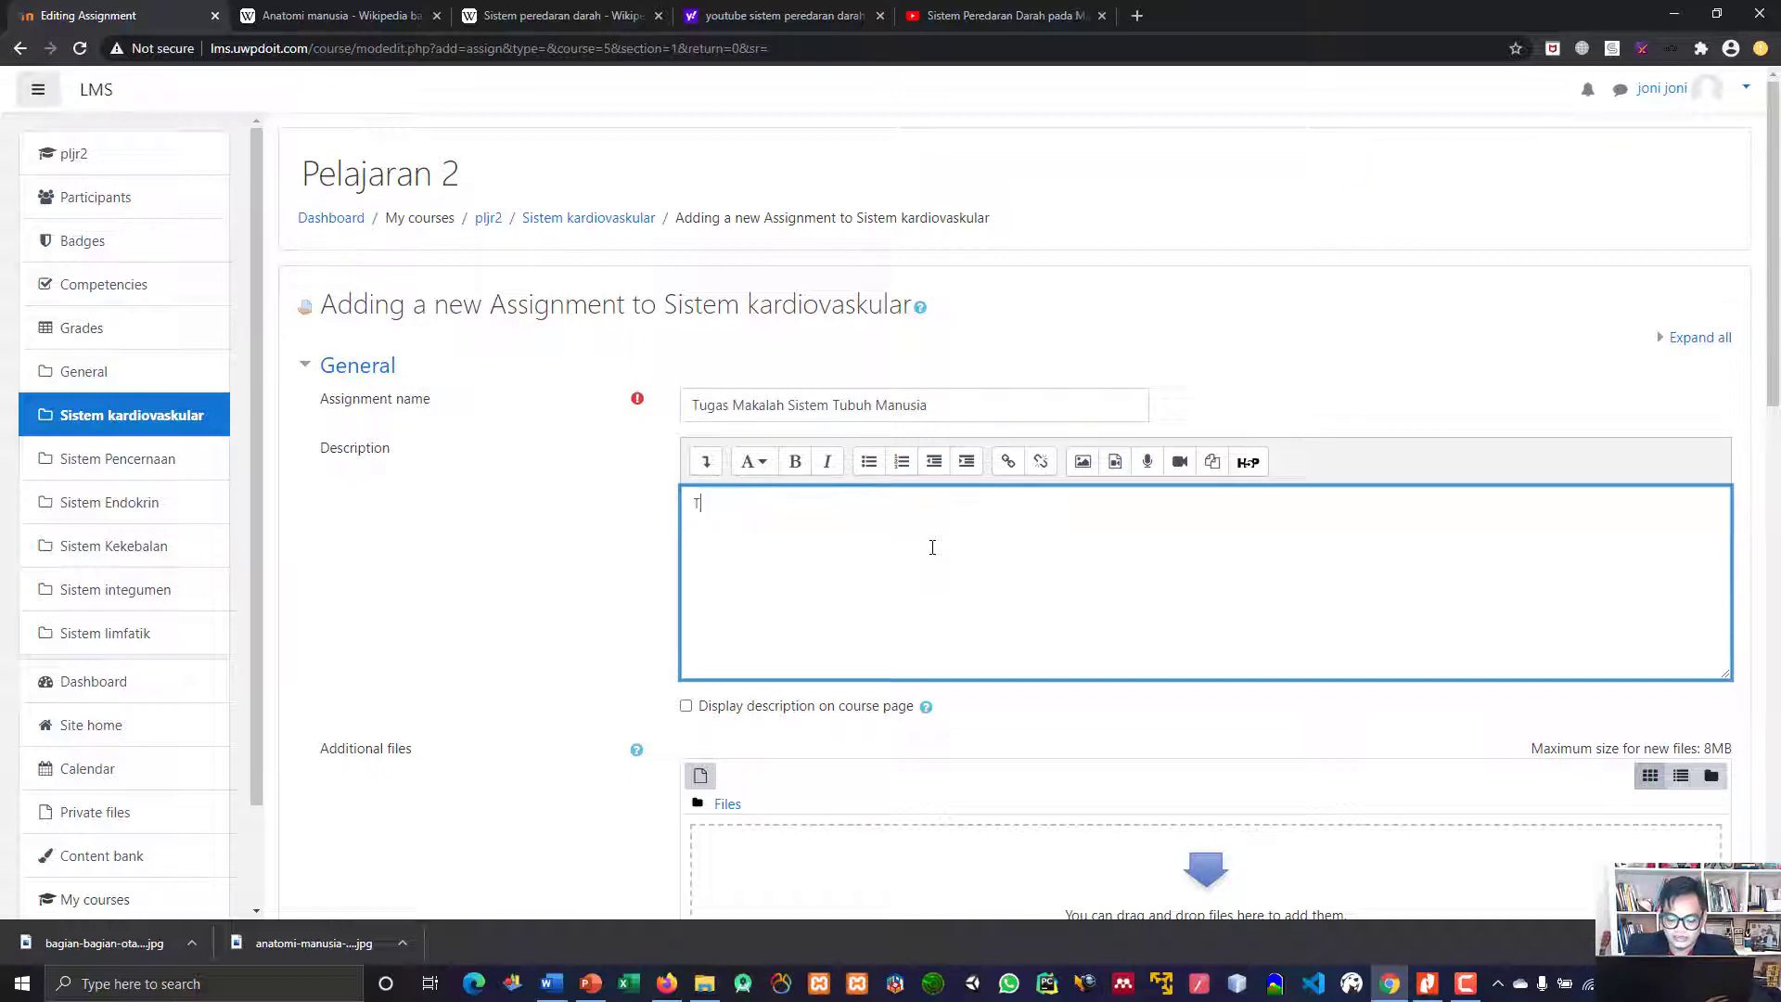
text(ugas Makalah )
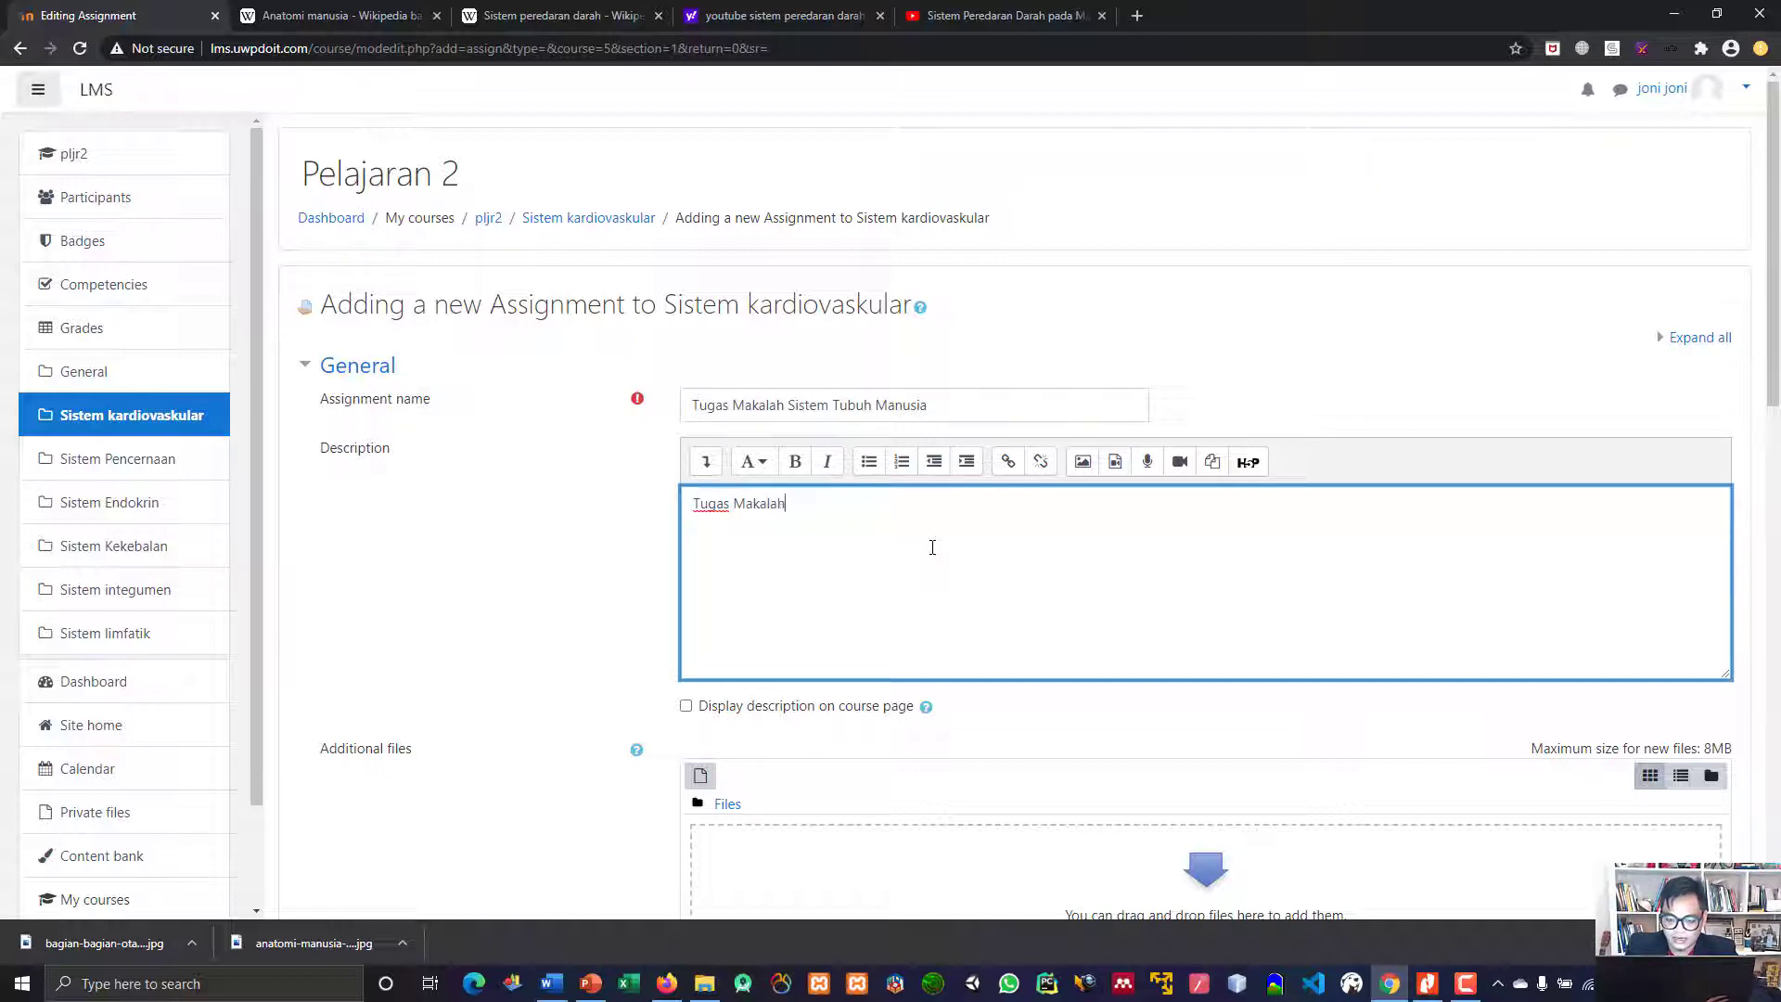
text(Sistem Tubuh )
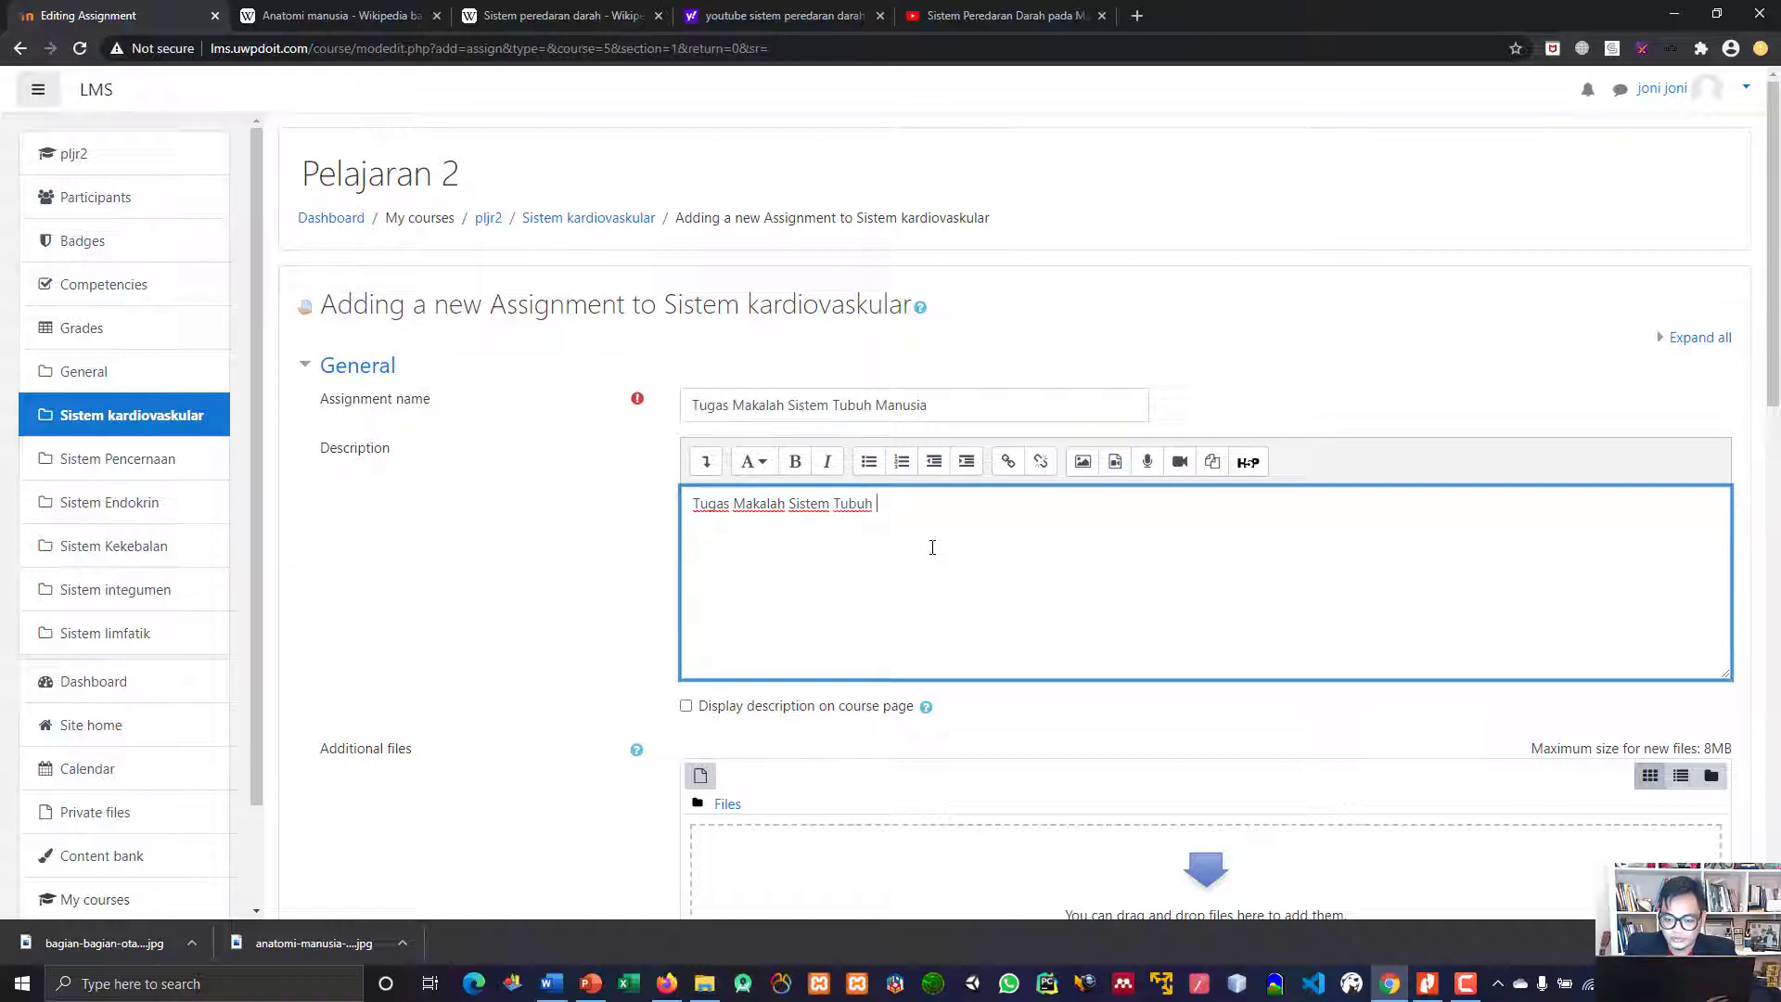
text(Manusia dengan ketentuan)
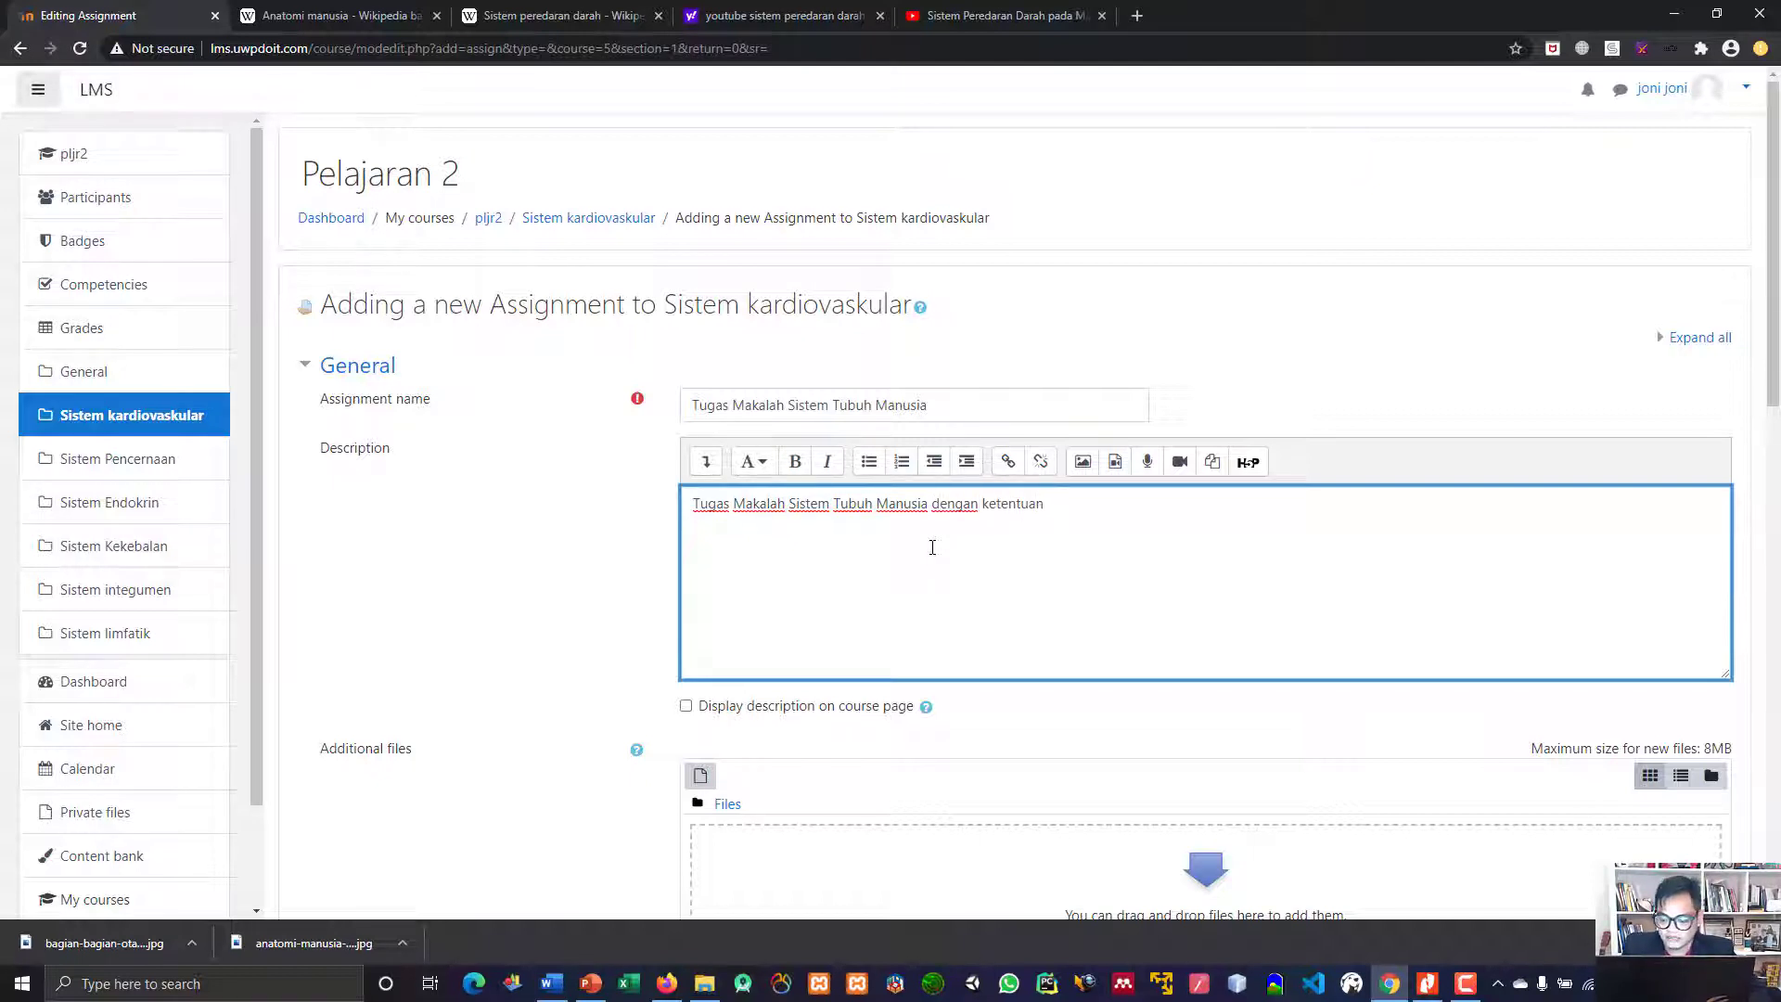
Add a numbered list to the description: "kertas A4", "minimal makalah 5 lembar", "sertakan referensi" and "kerjakan minimal 2 orang per kelompok"
click(901, 464)
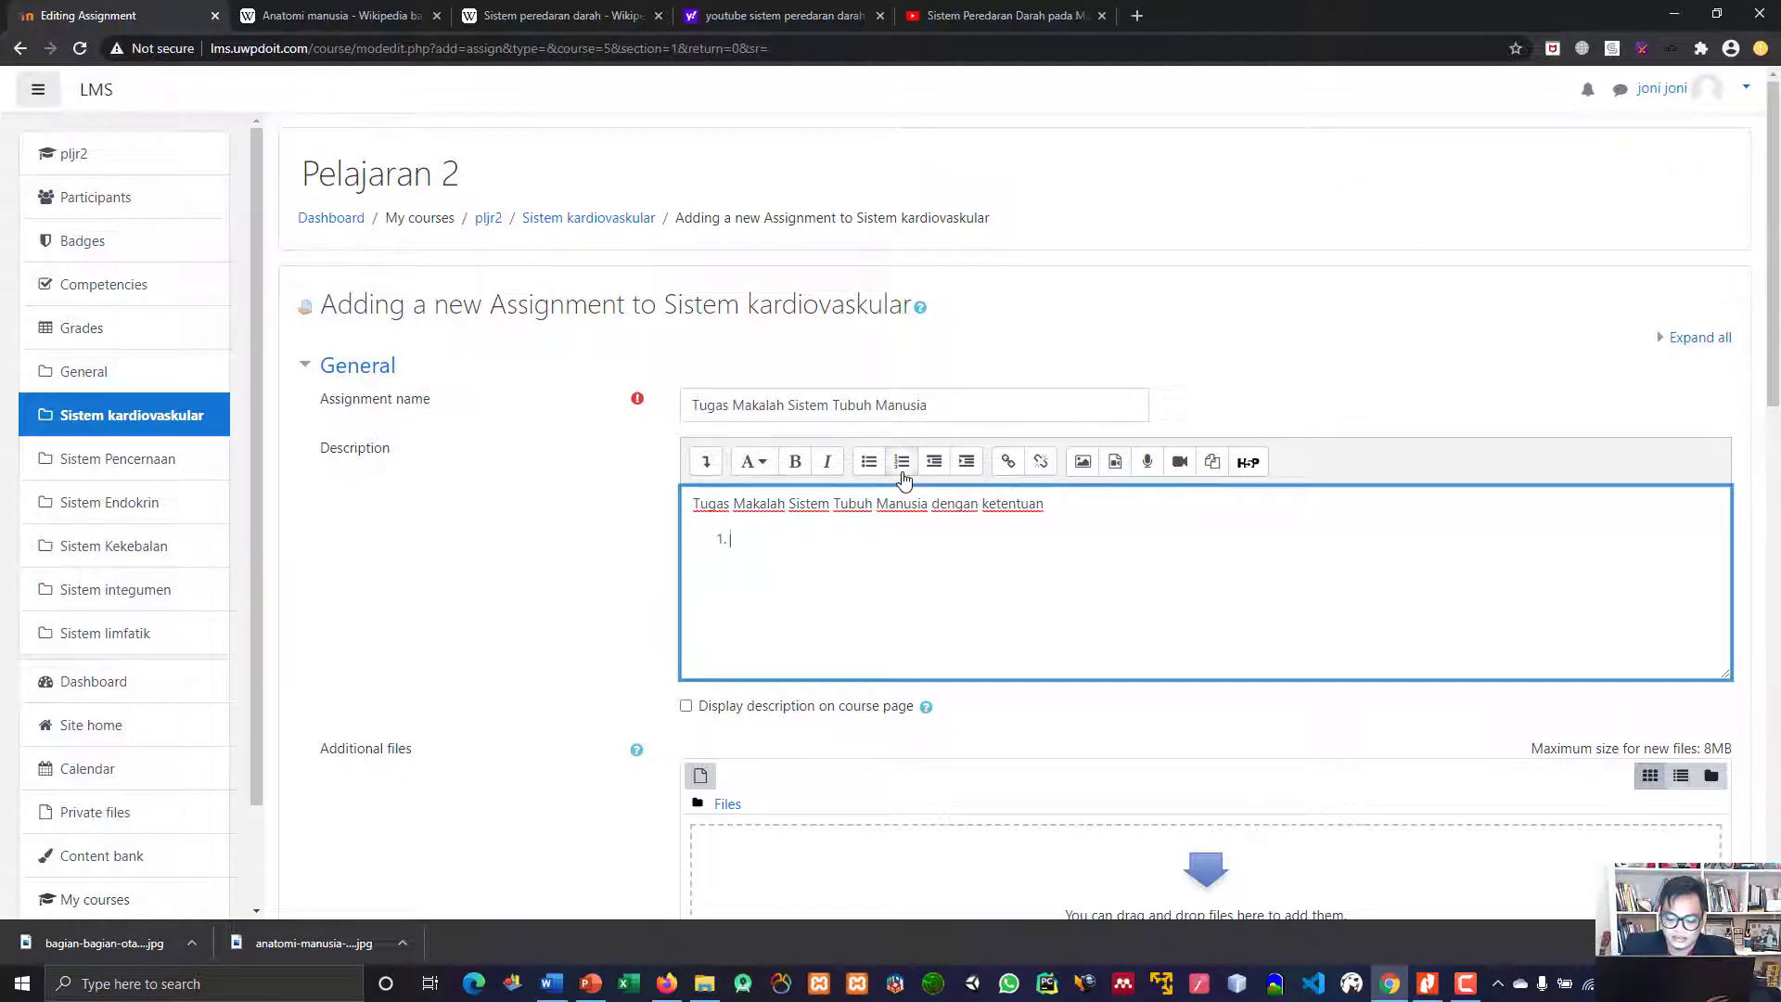
text(kertas m)
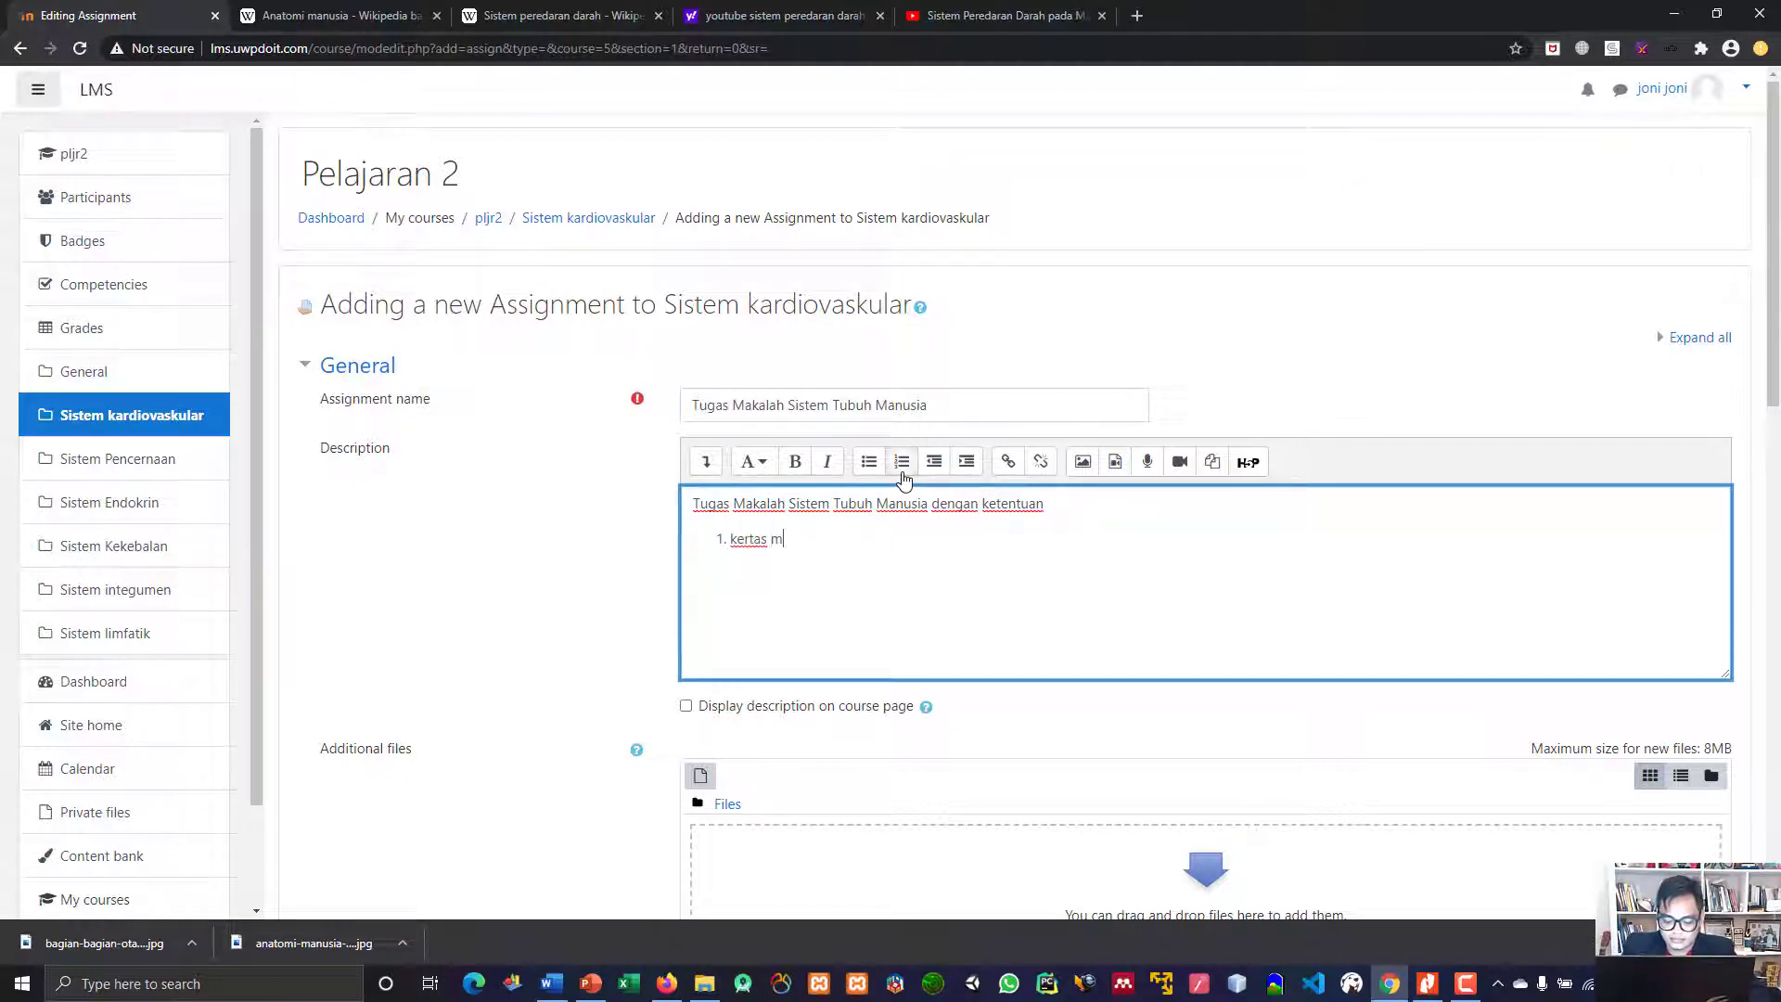
key(BackSpace)
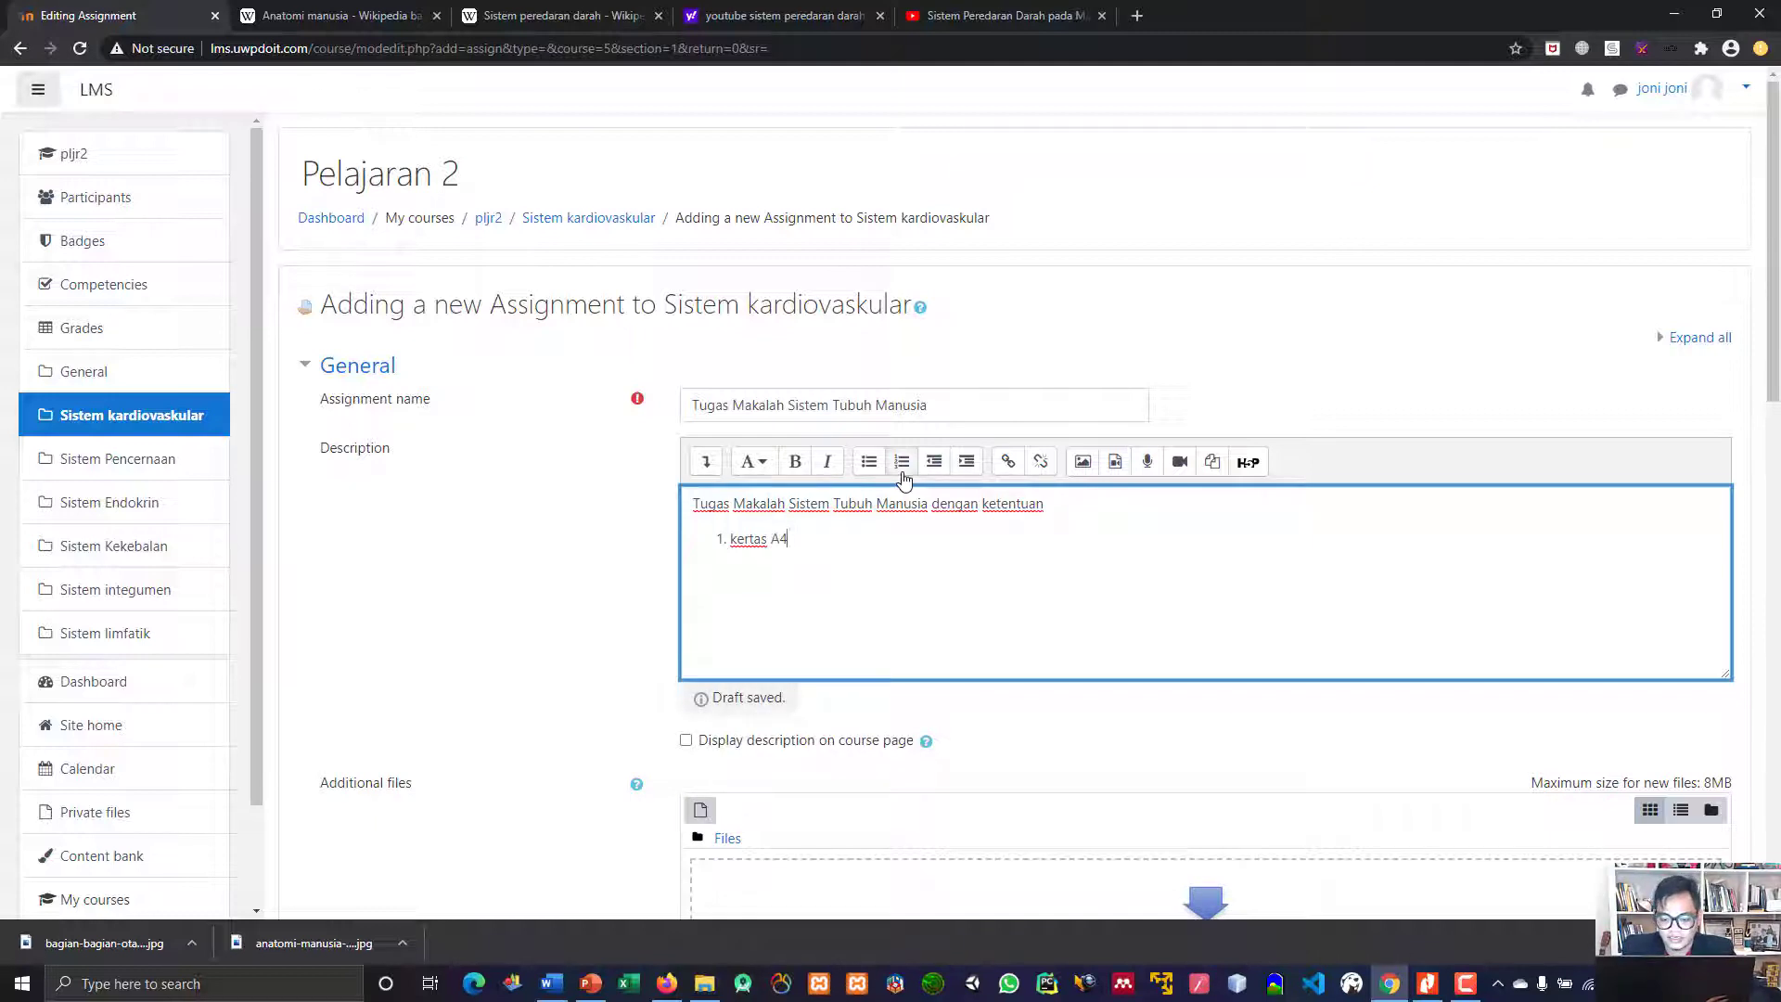
text(nimal makalah )
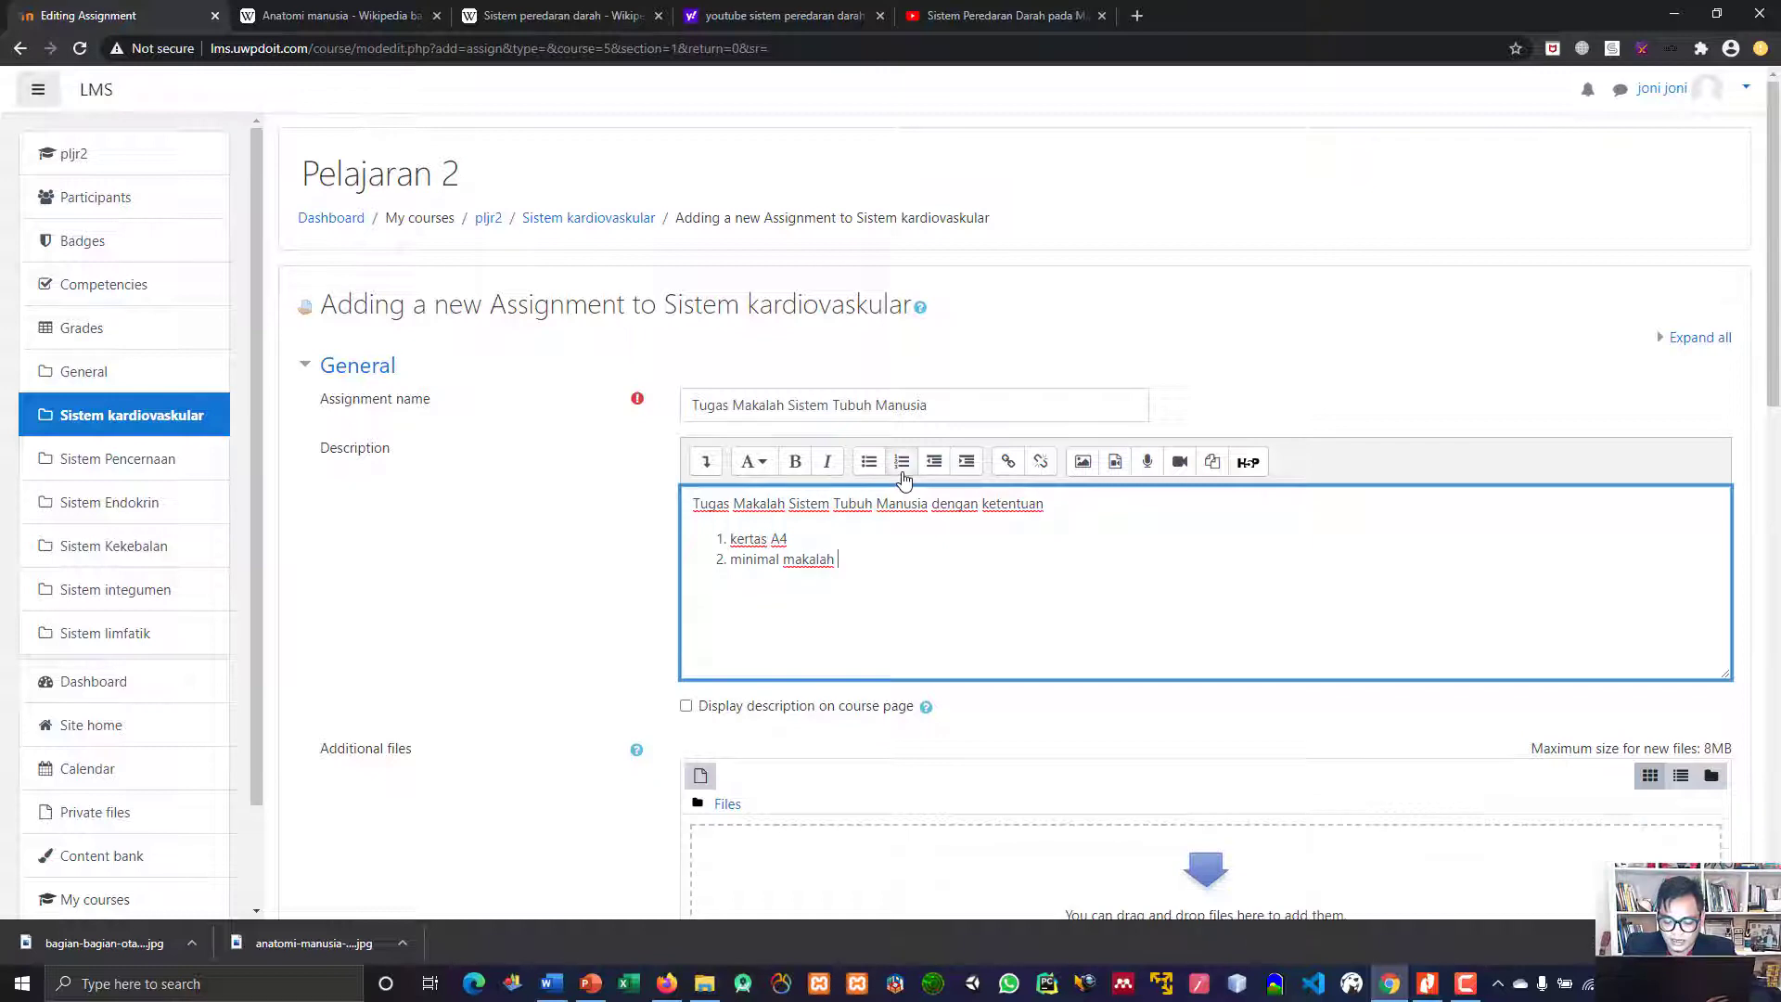
text(5 lembar)
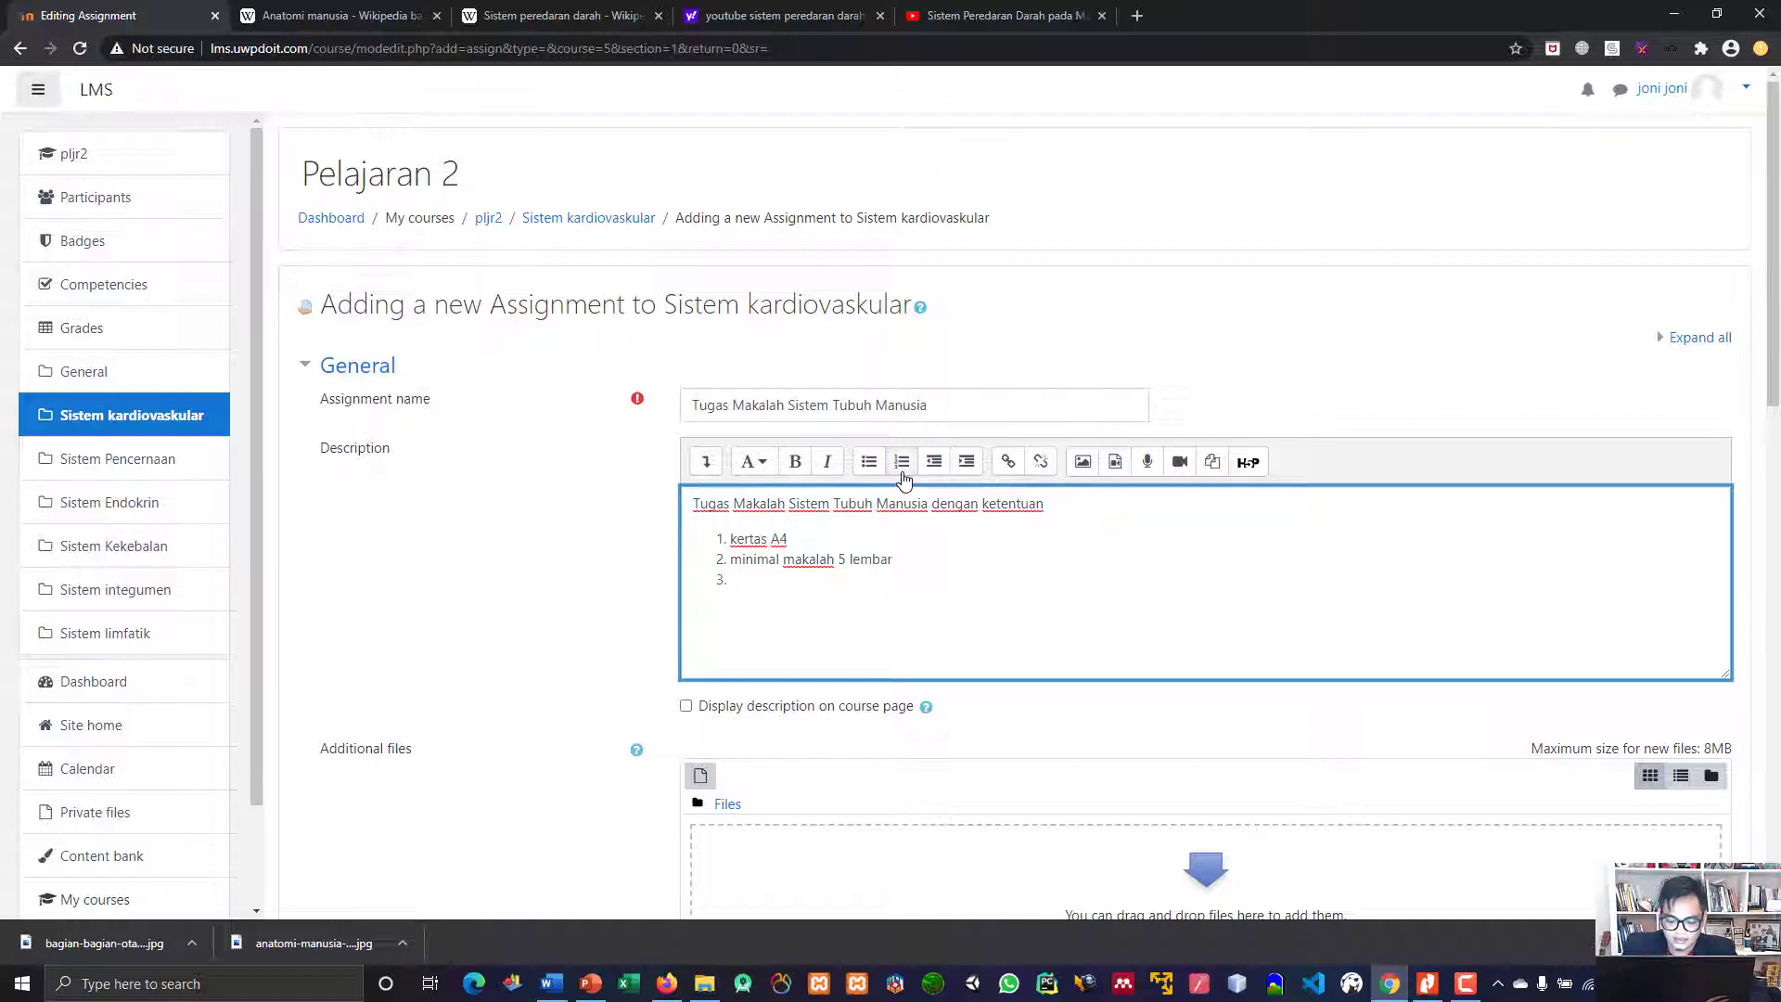
text( 3. sertakan referensi)
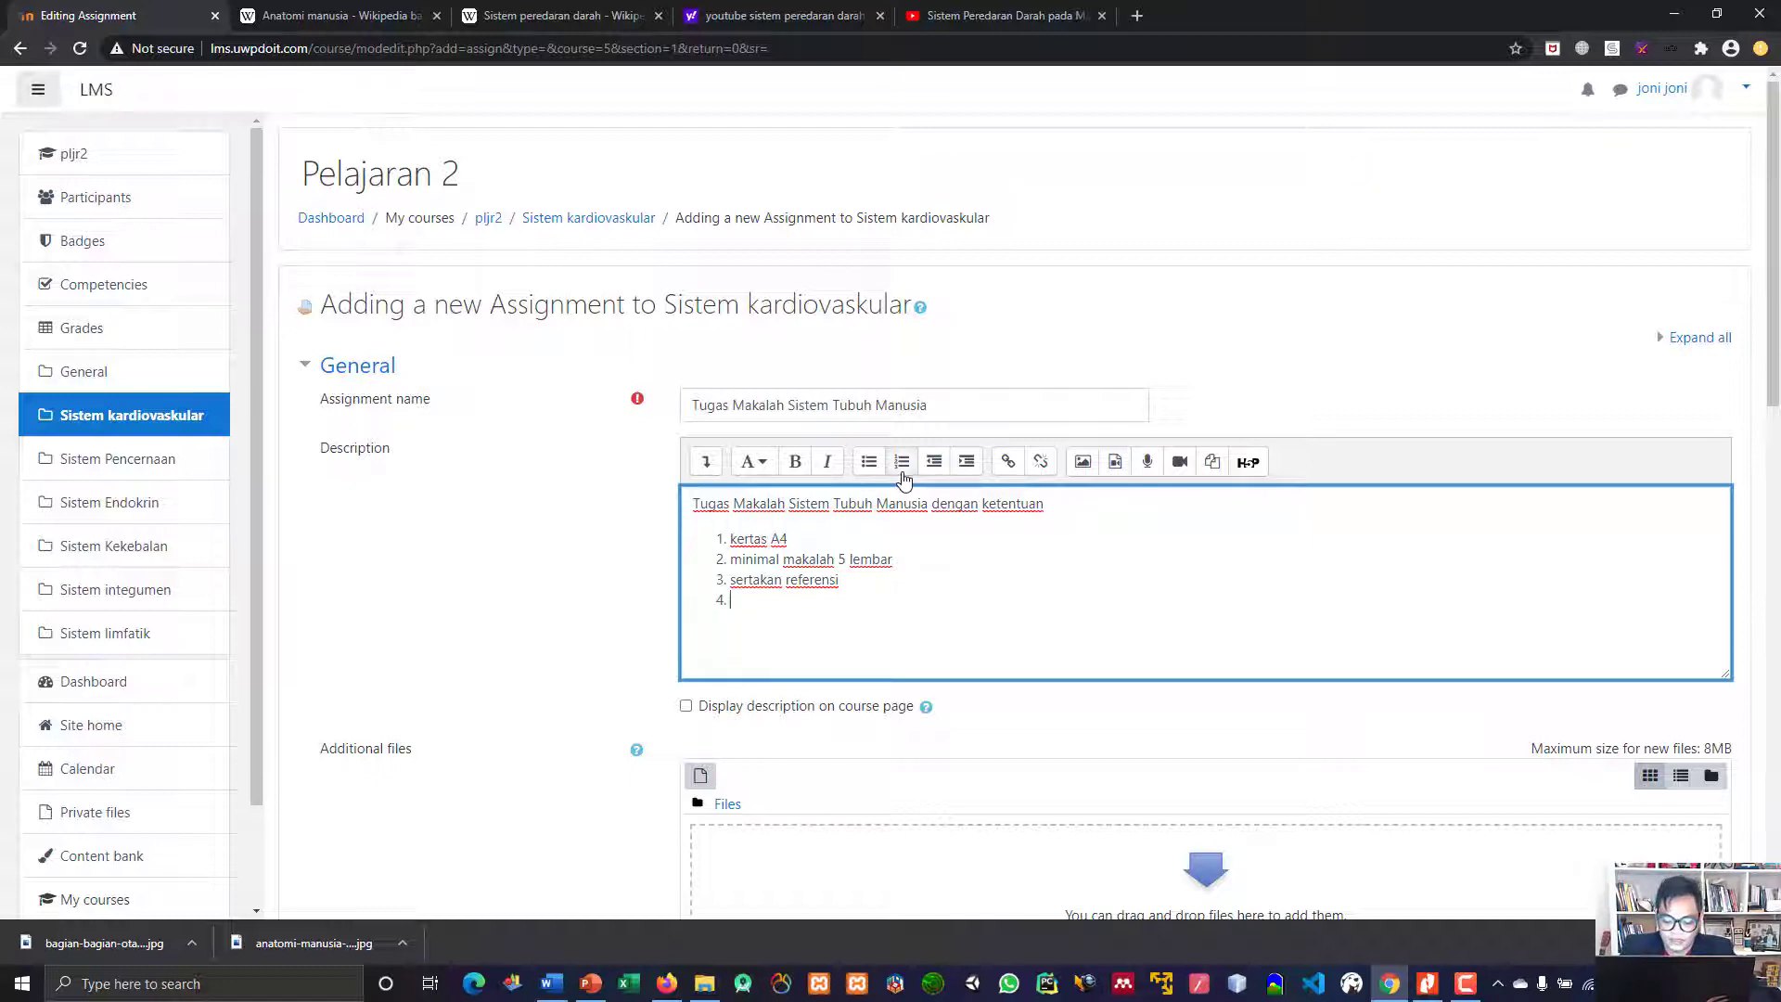
text( 4. ker)
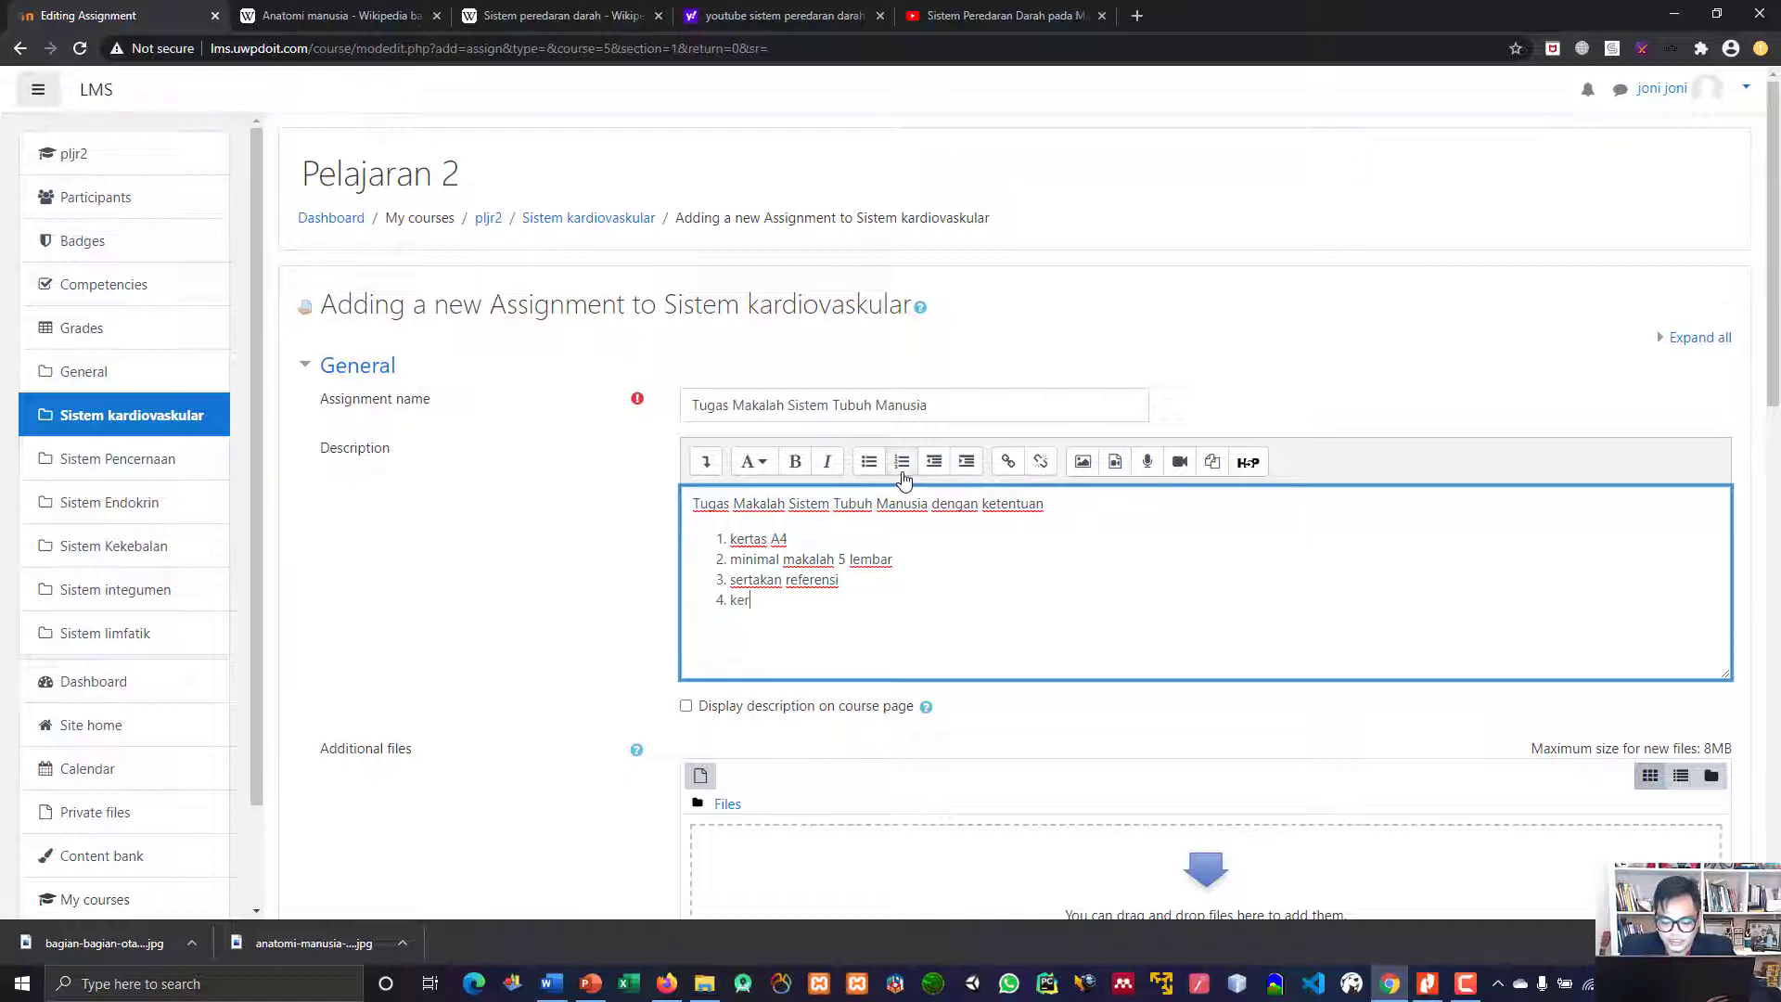
text(jakan minimal 2 kelompok)
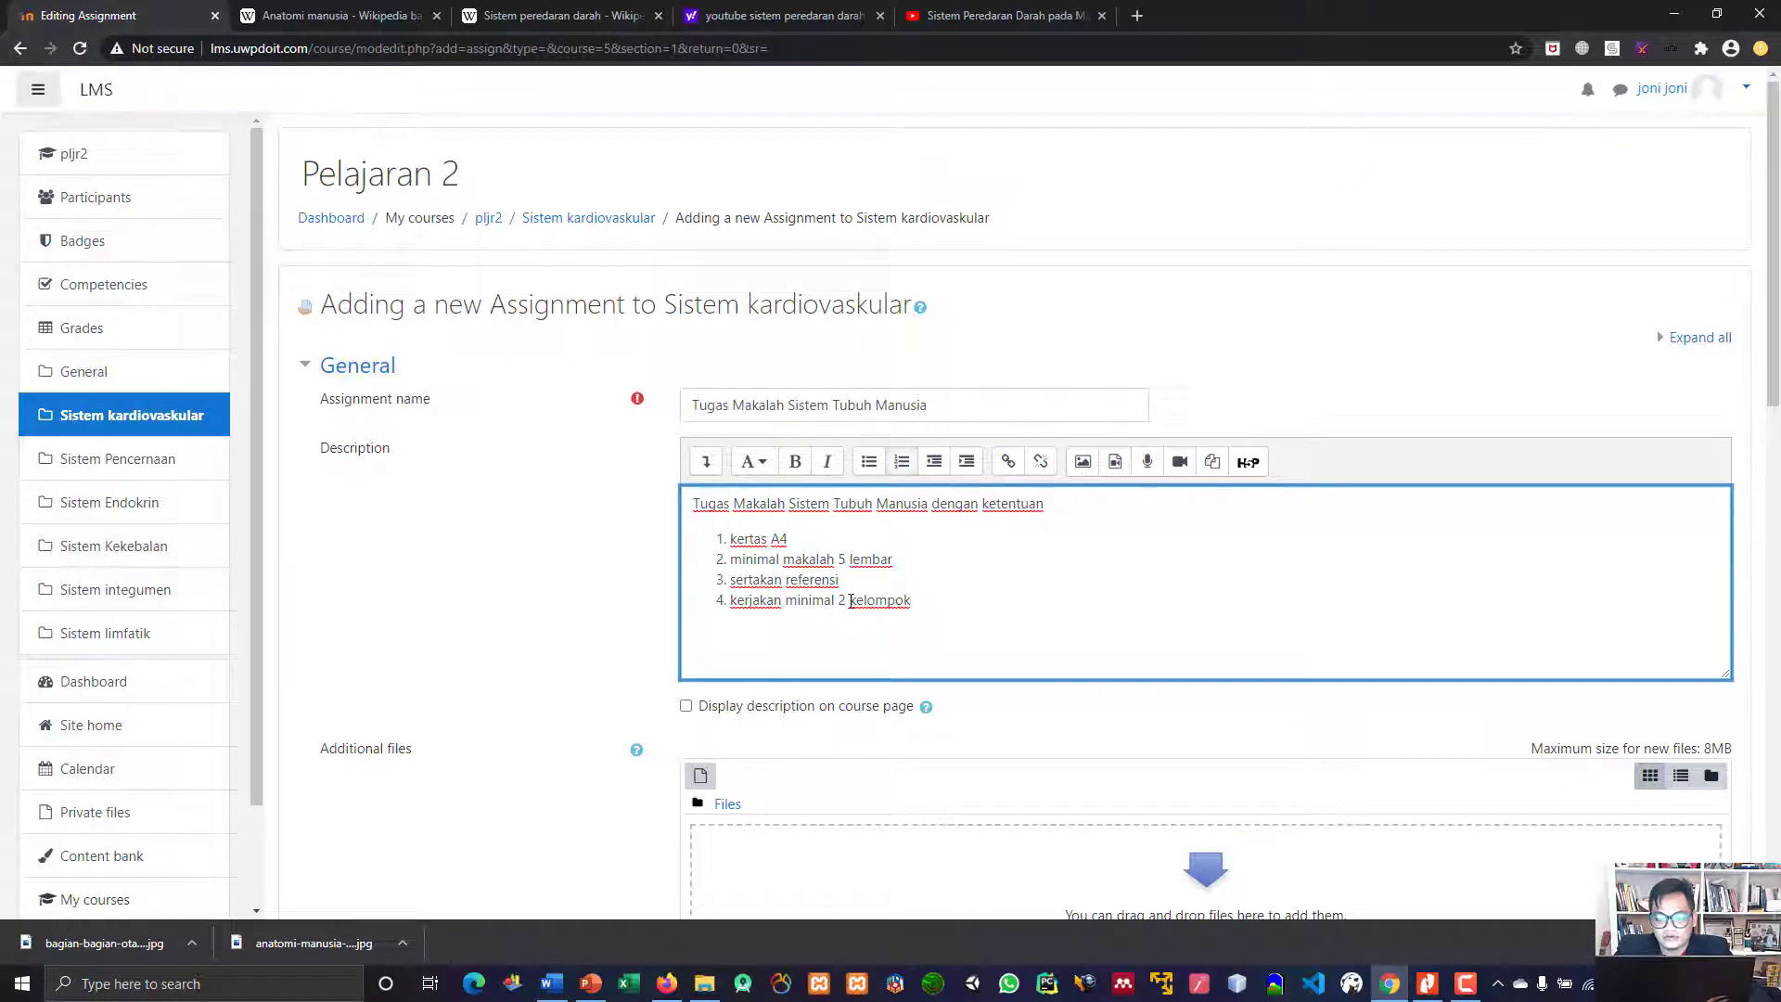
text(orang)
text(per)
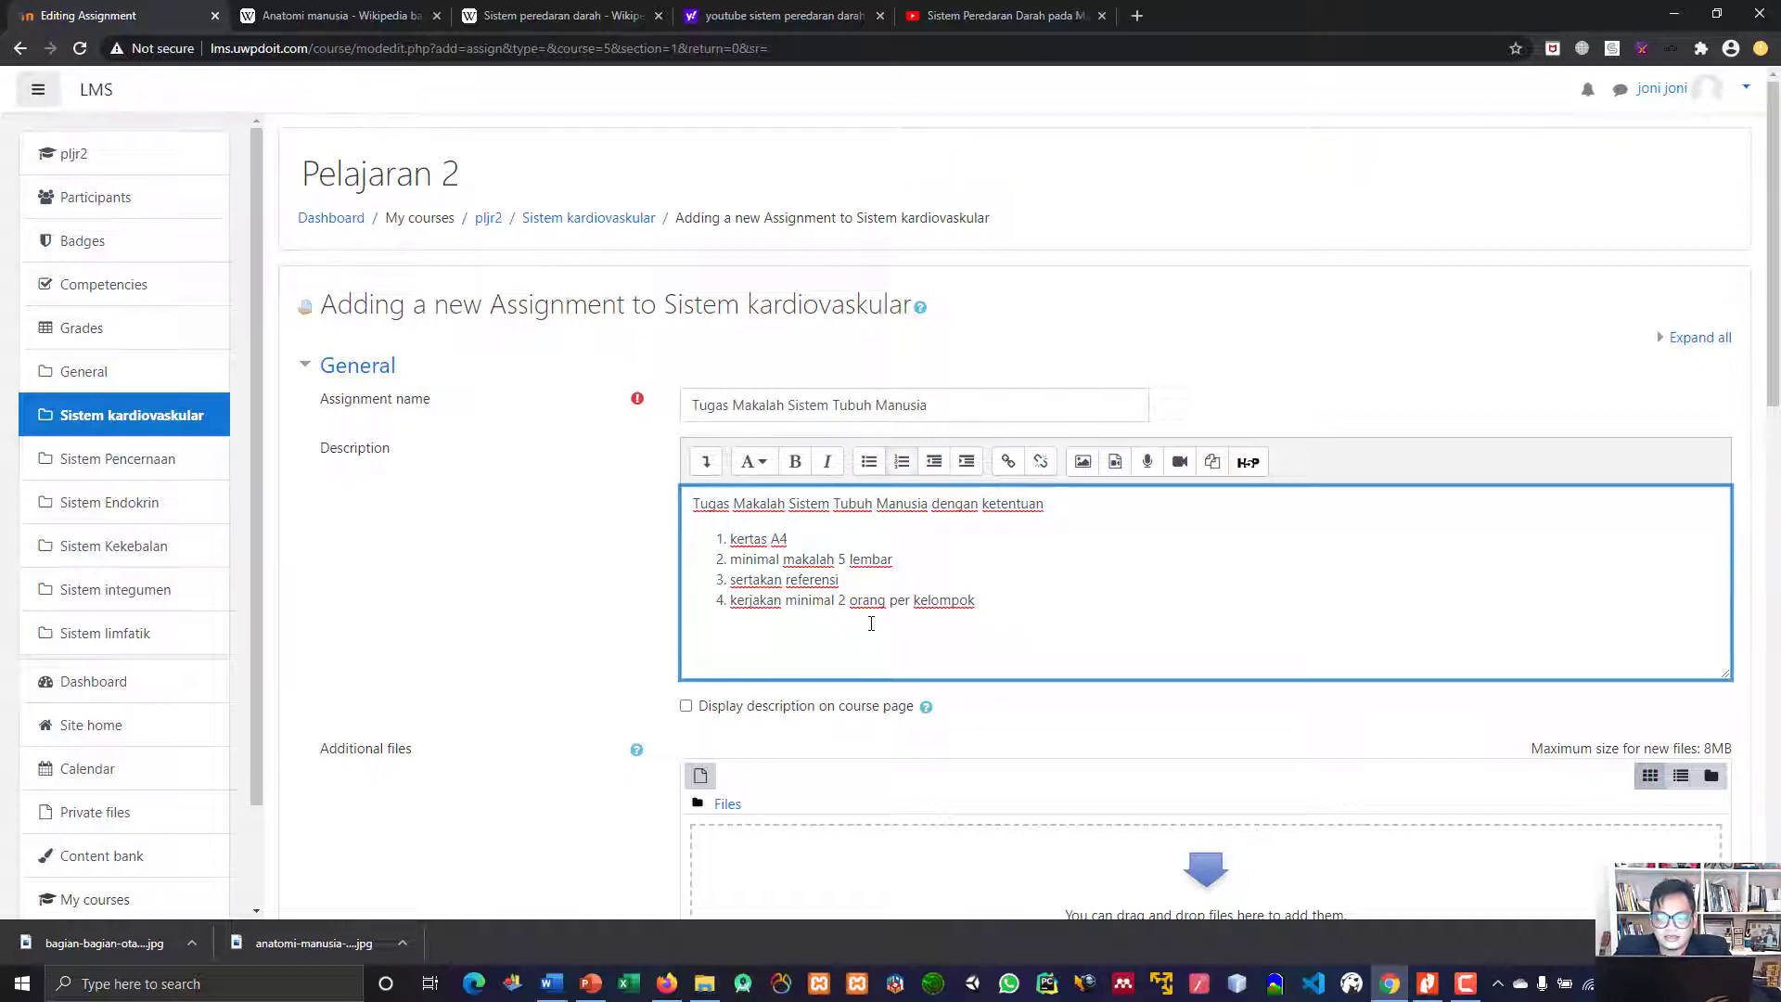
Try the Online text and File submissions options under Submission types, ending with only File submissions enabled
scroll(871, 623, down, 1)
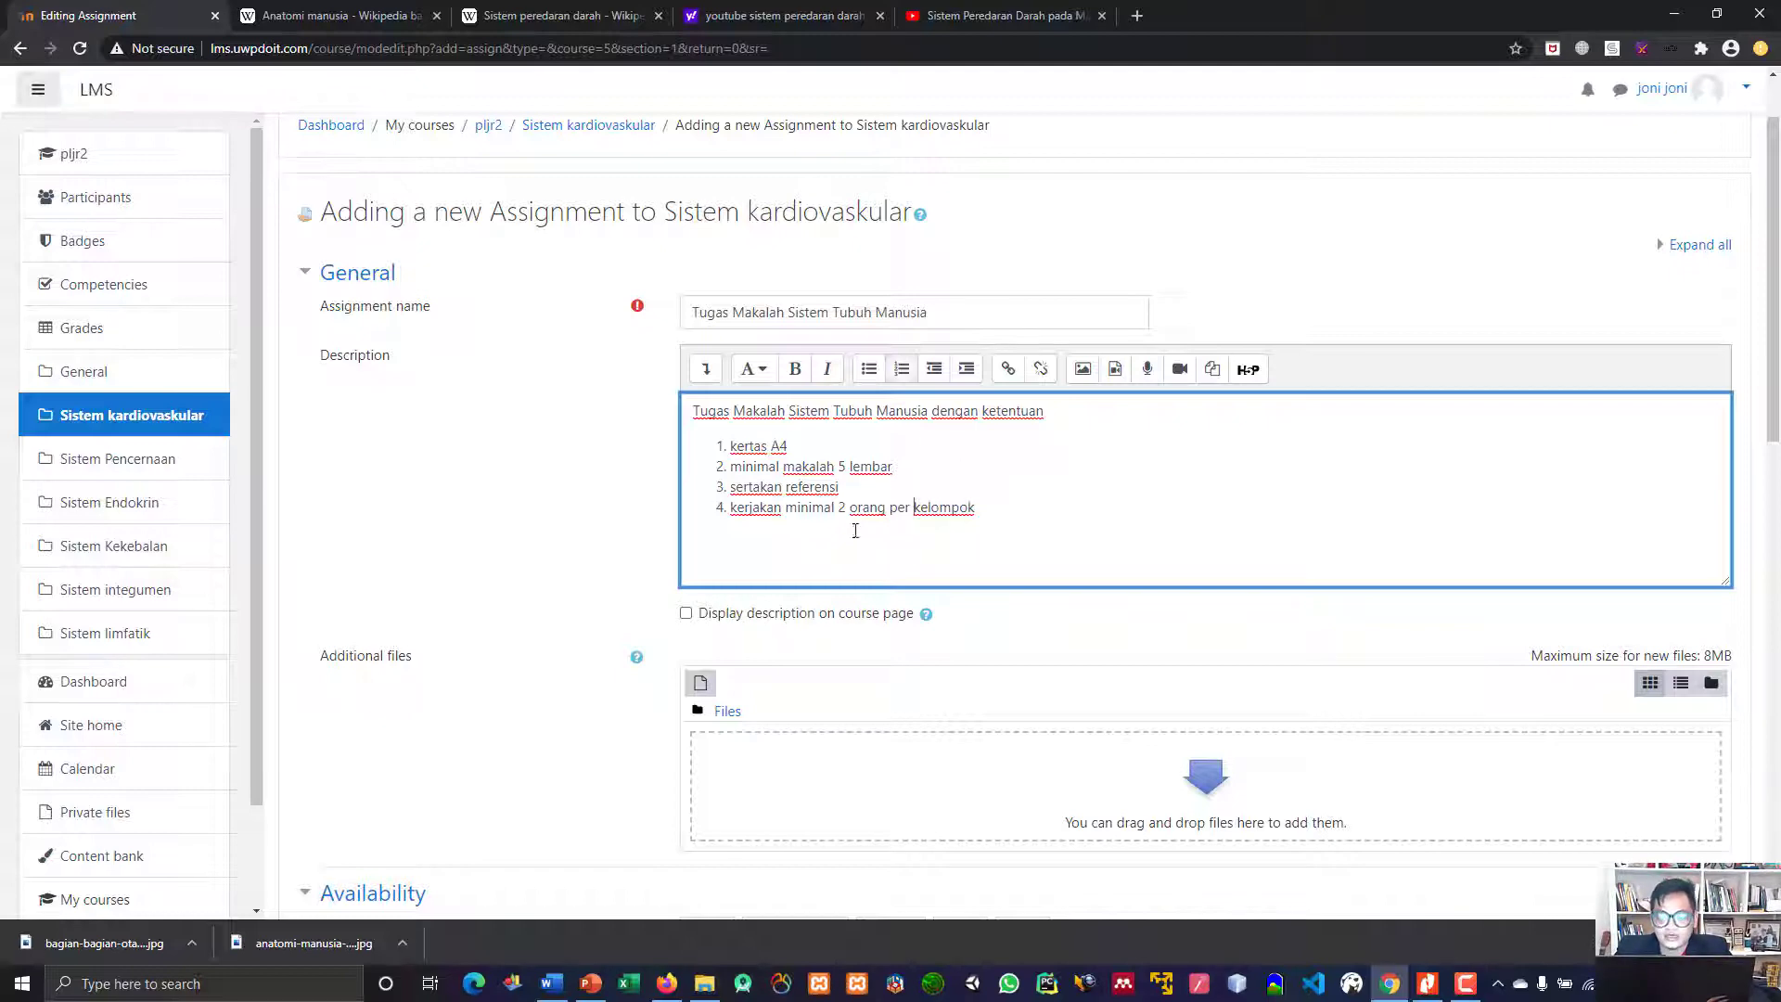
scroll(858, 547, down, 4)
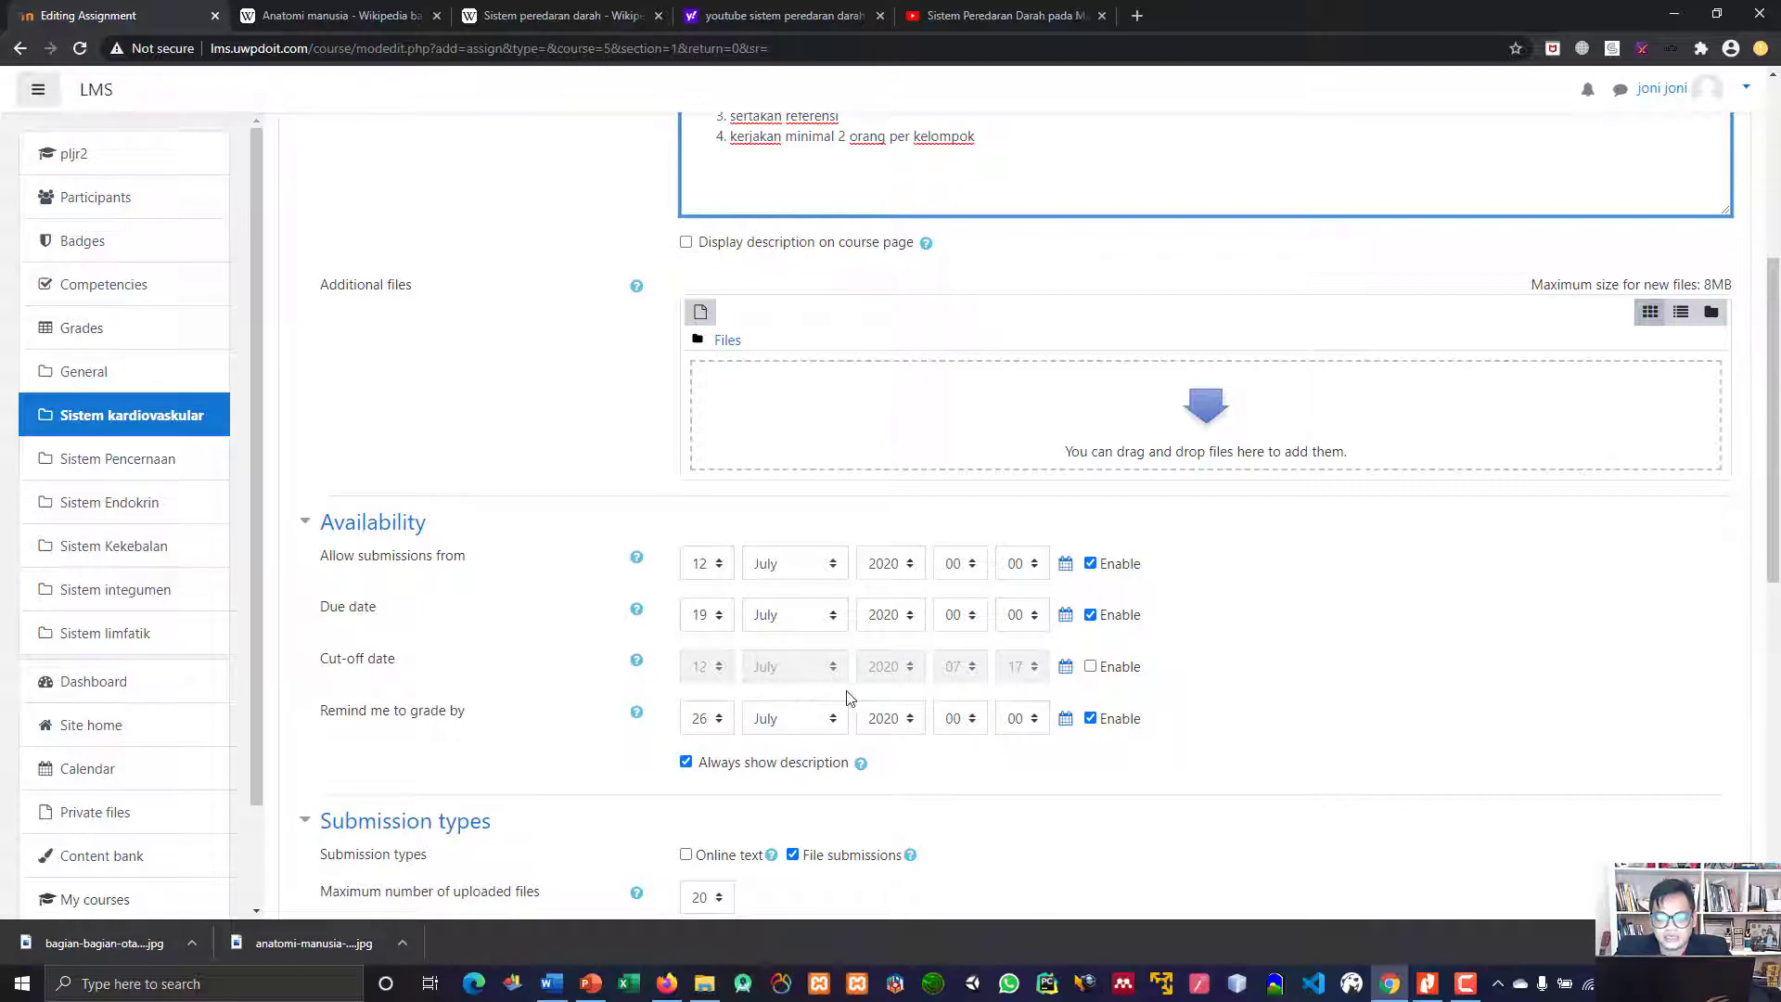
scroll(870, 695, down, 3)
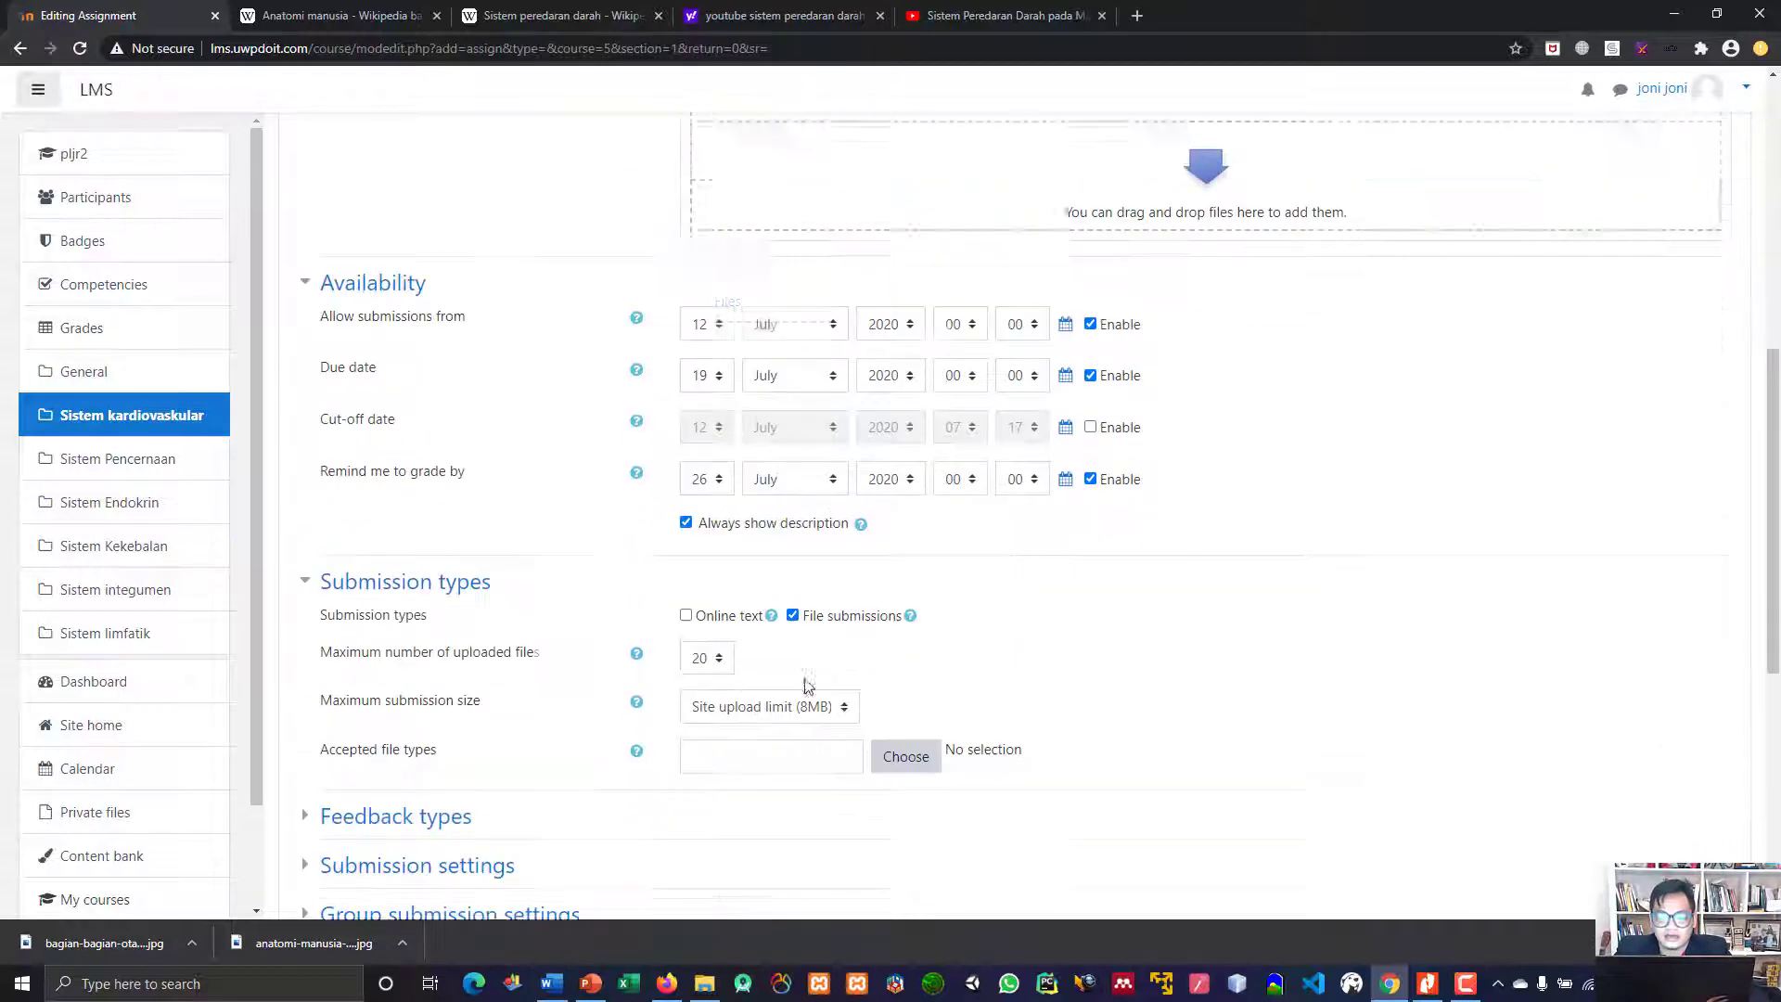
scroll(603, 570, down, 2)
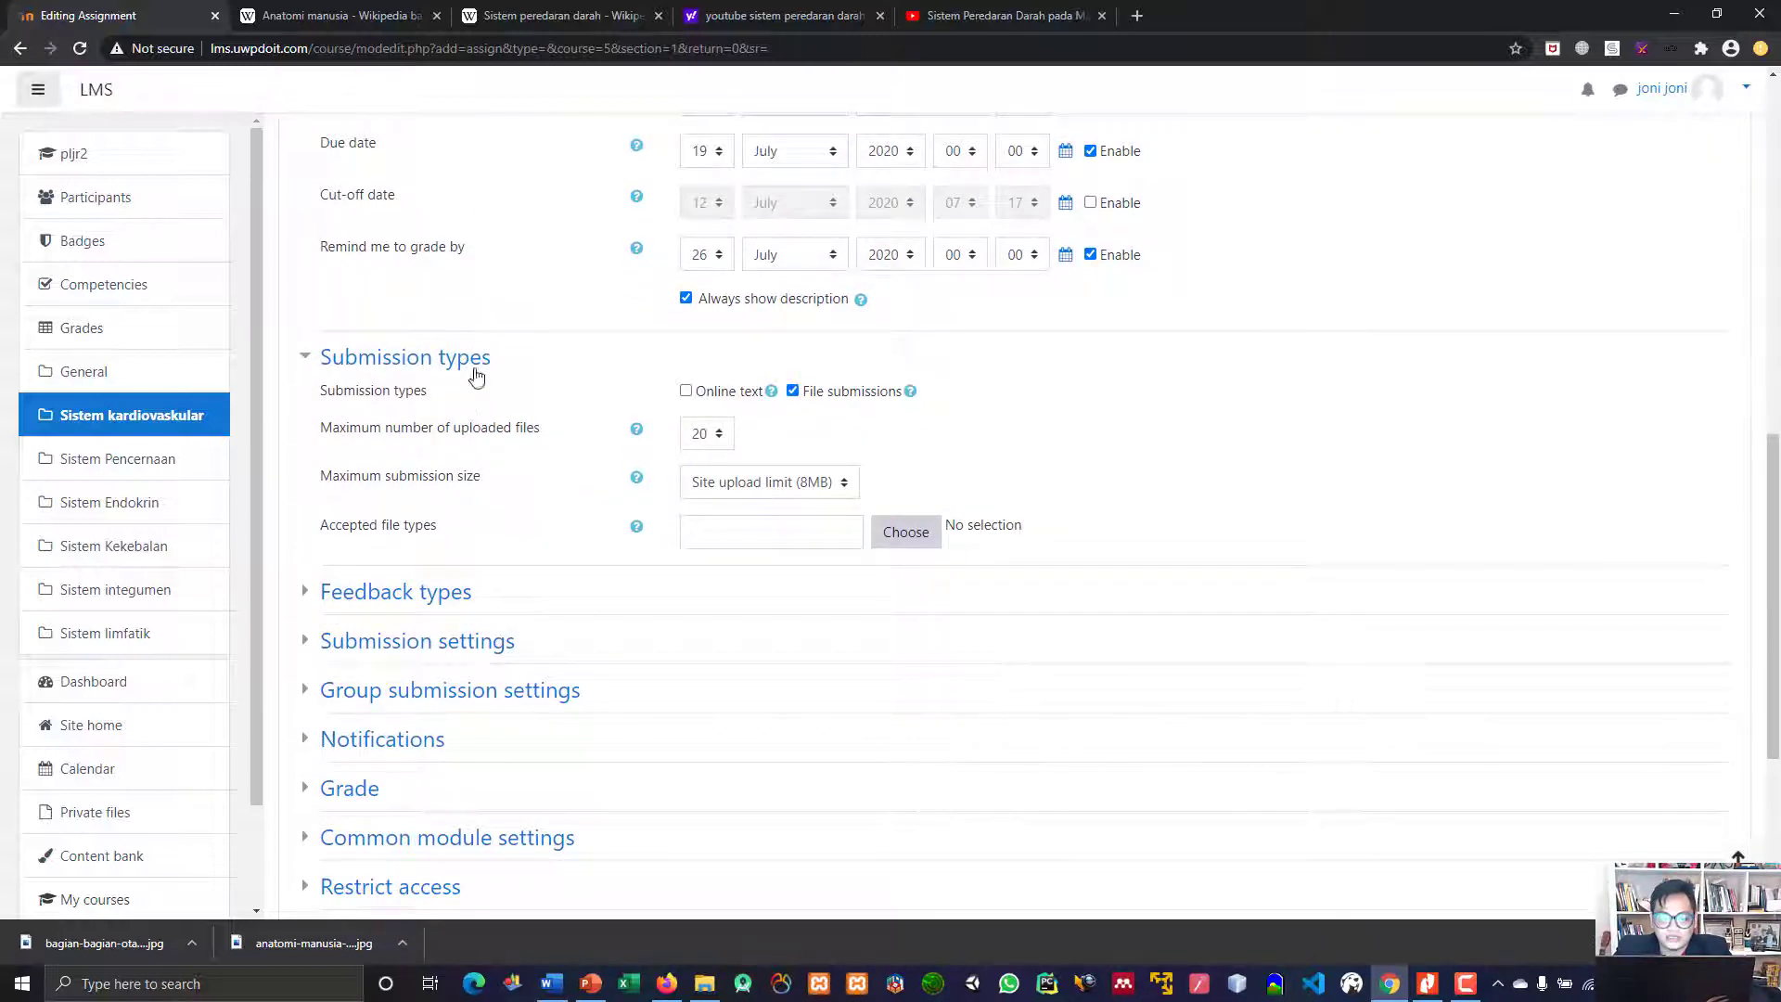
click(686, 391)
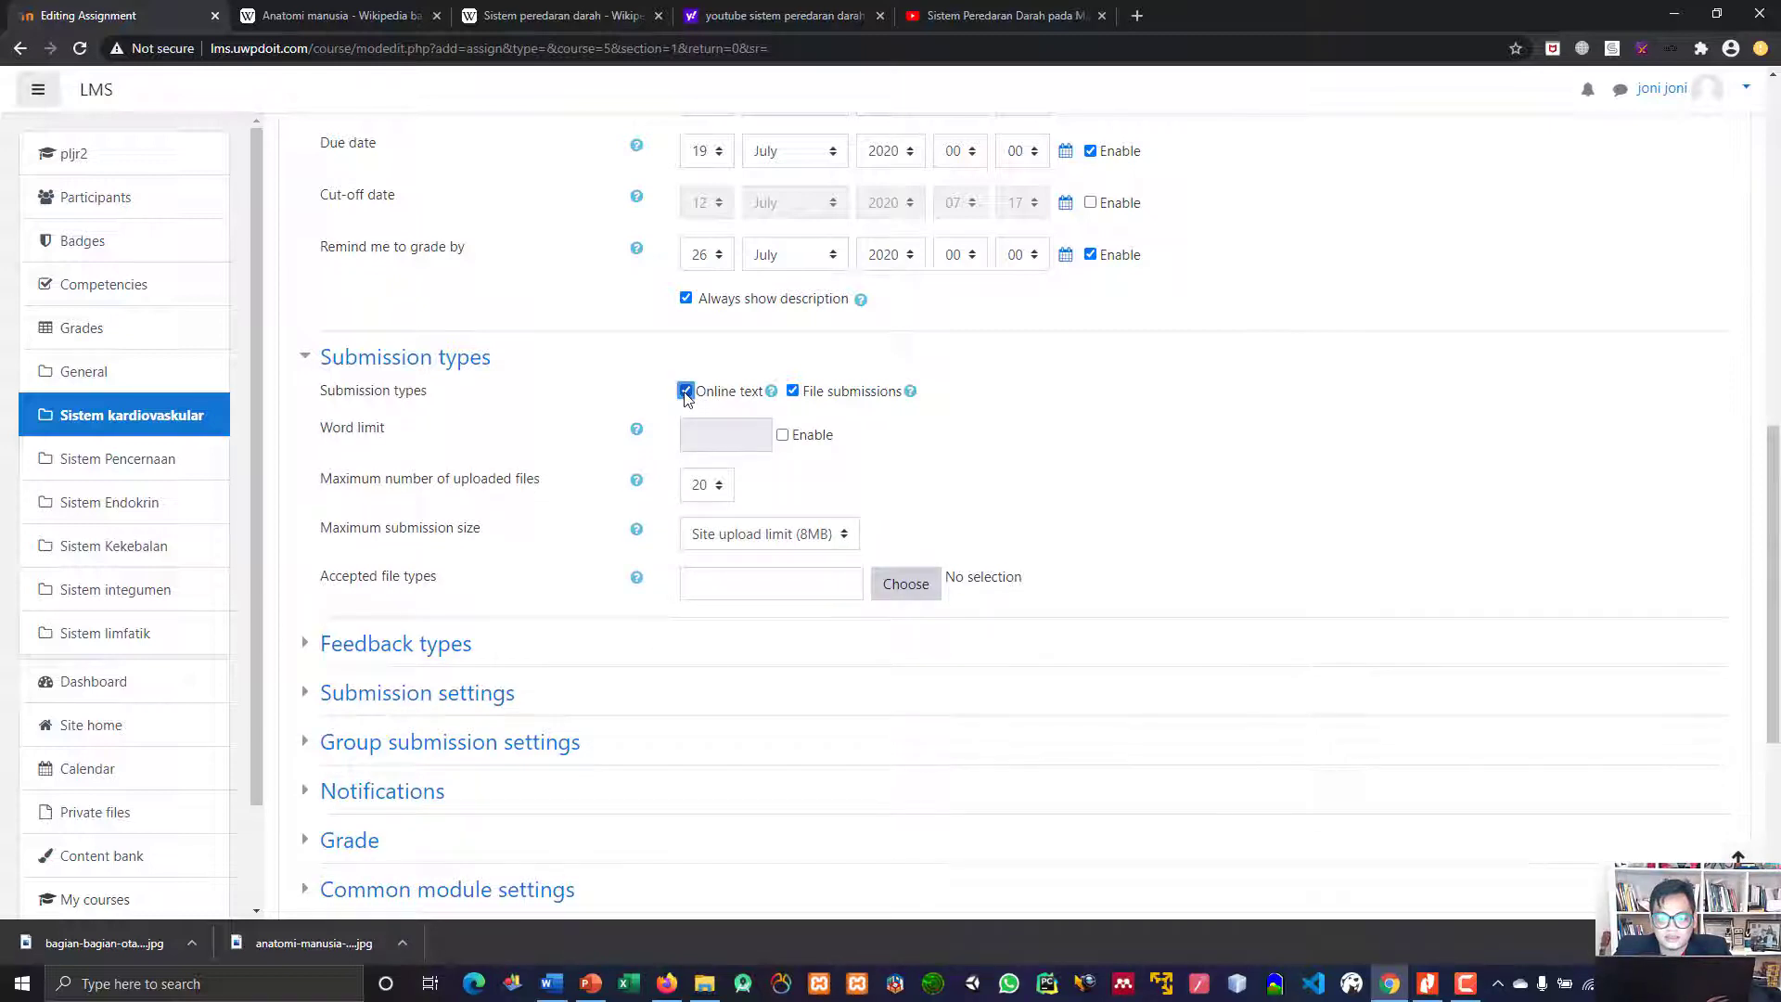
click(685, 392)
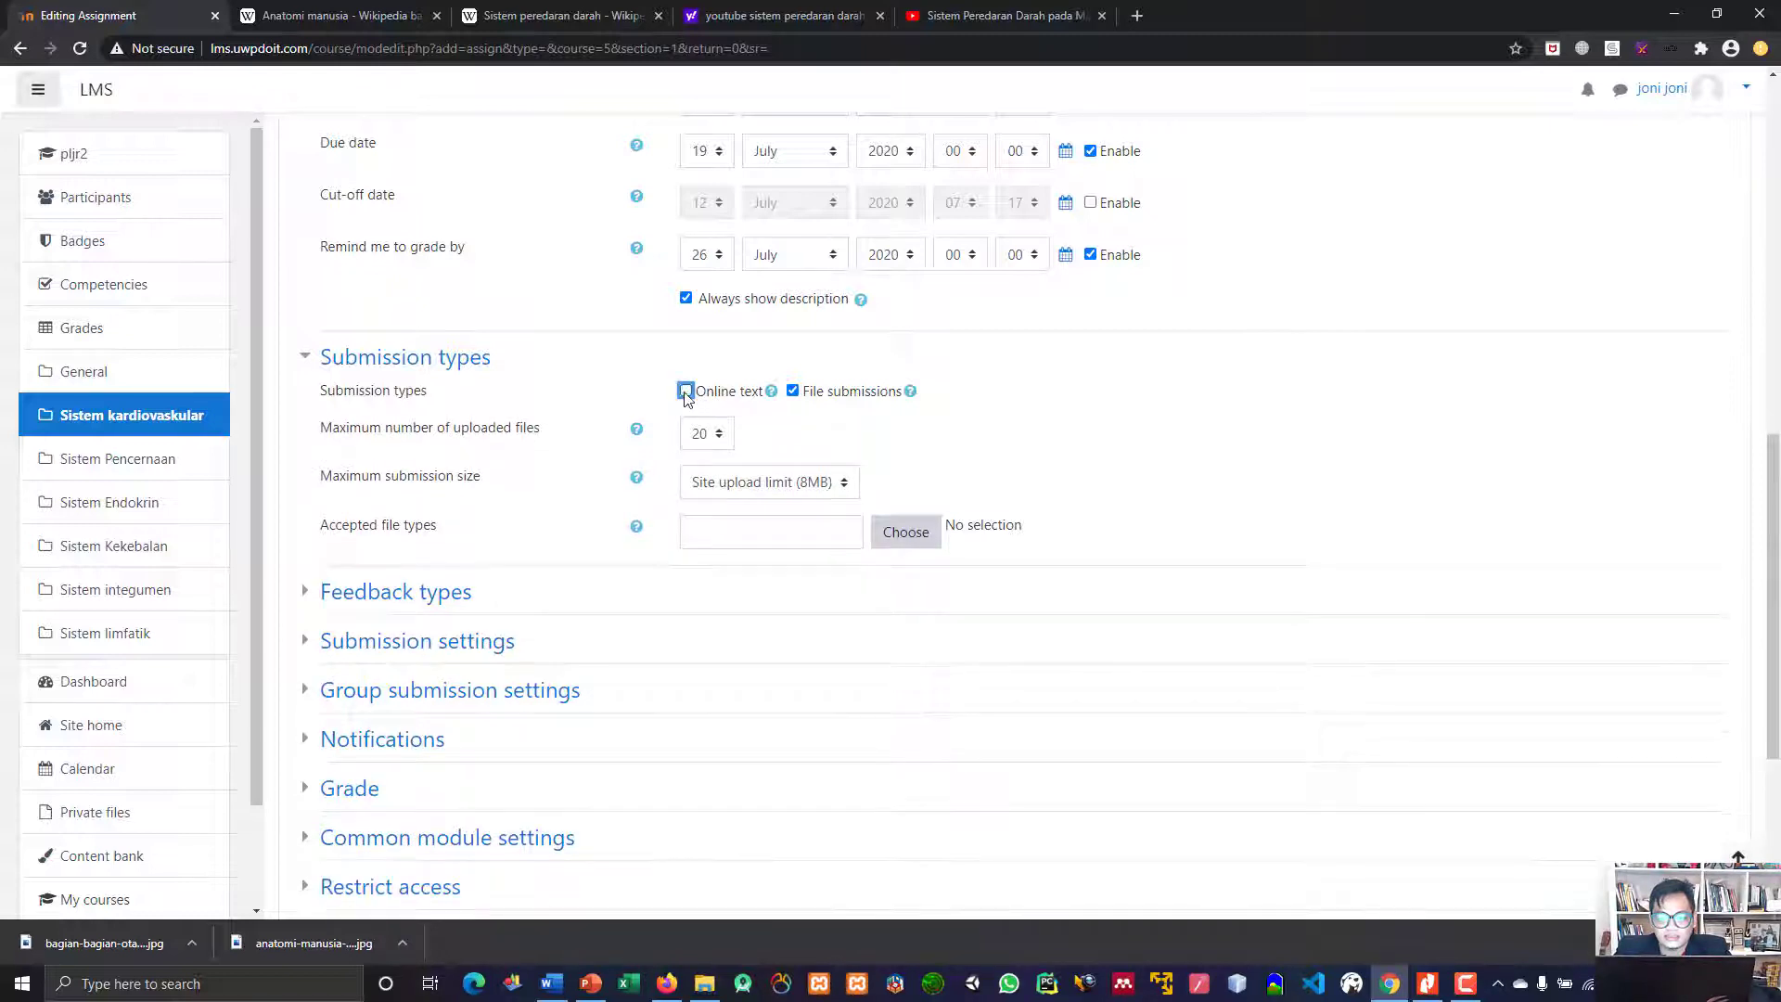
click(793, 392)
click(792, 391)
click(691, 392)
click(790, 393)
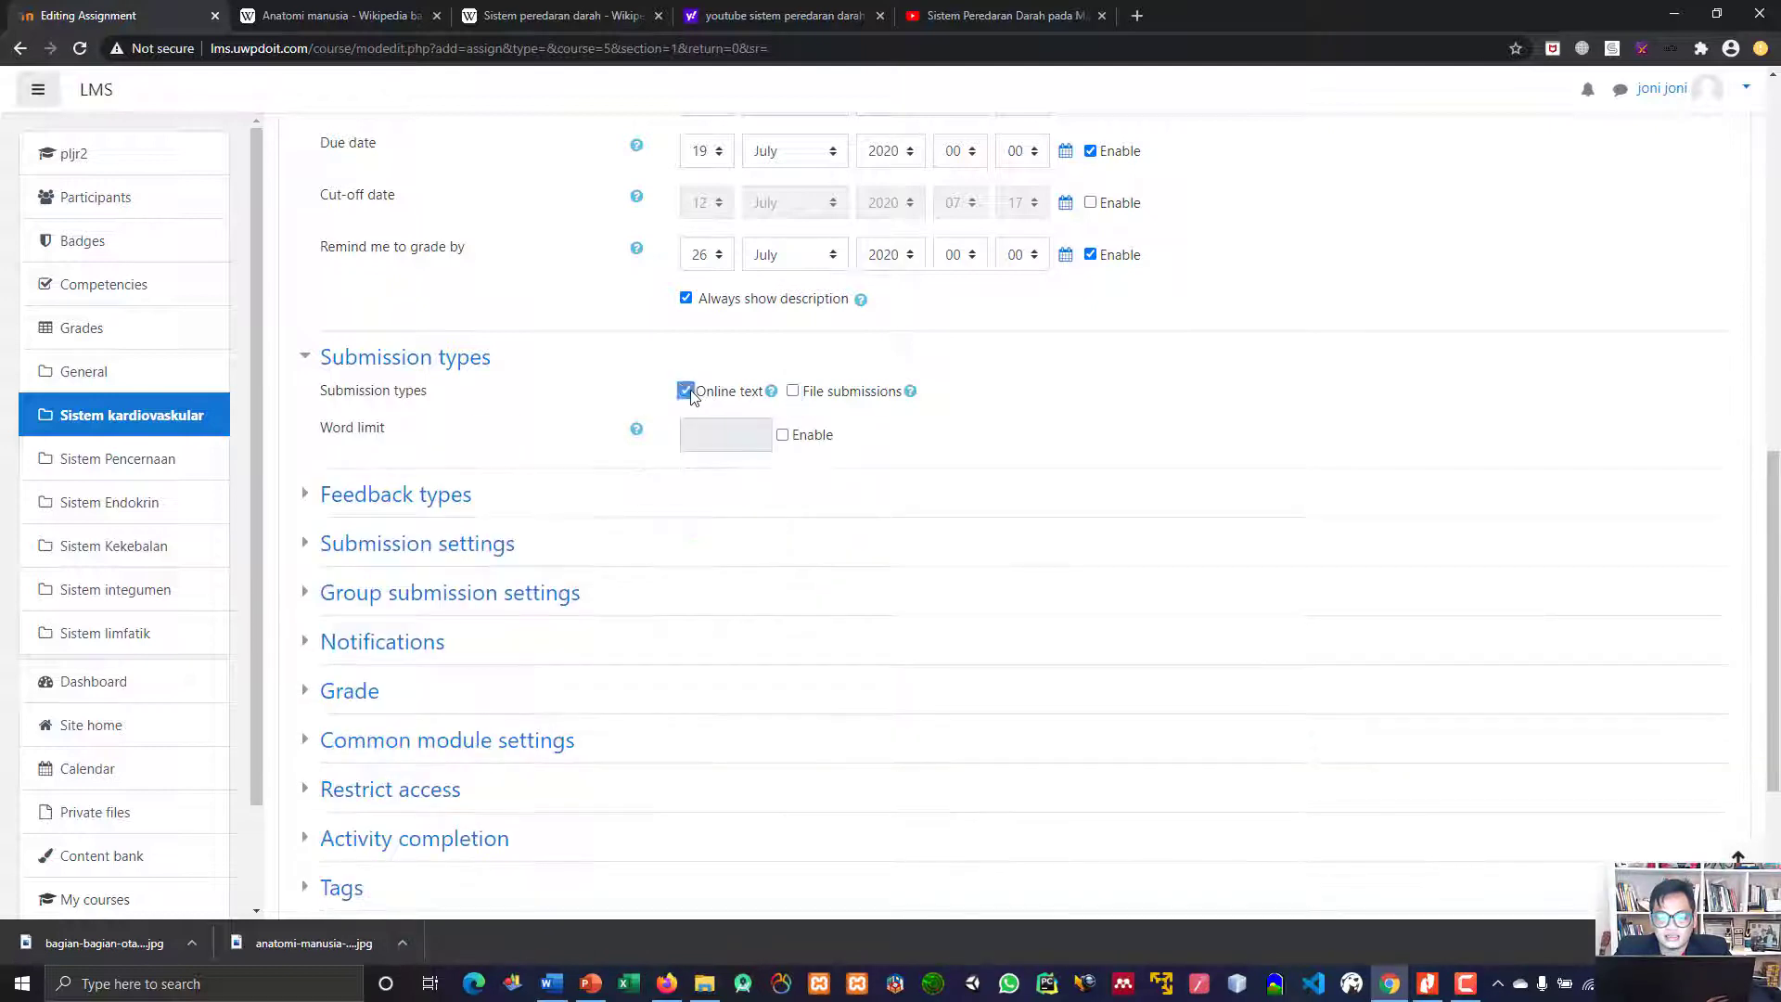
click(685, 390)
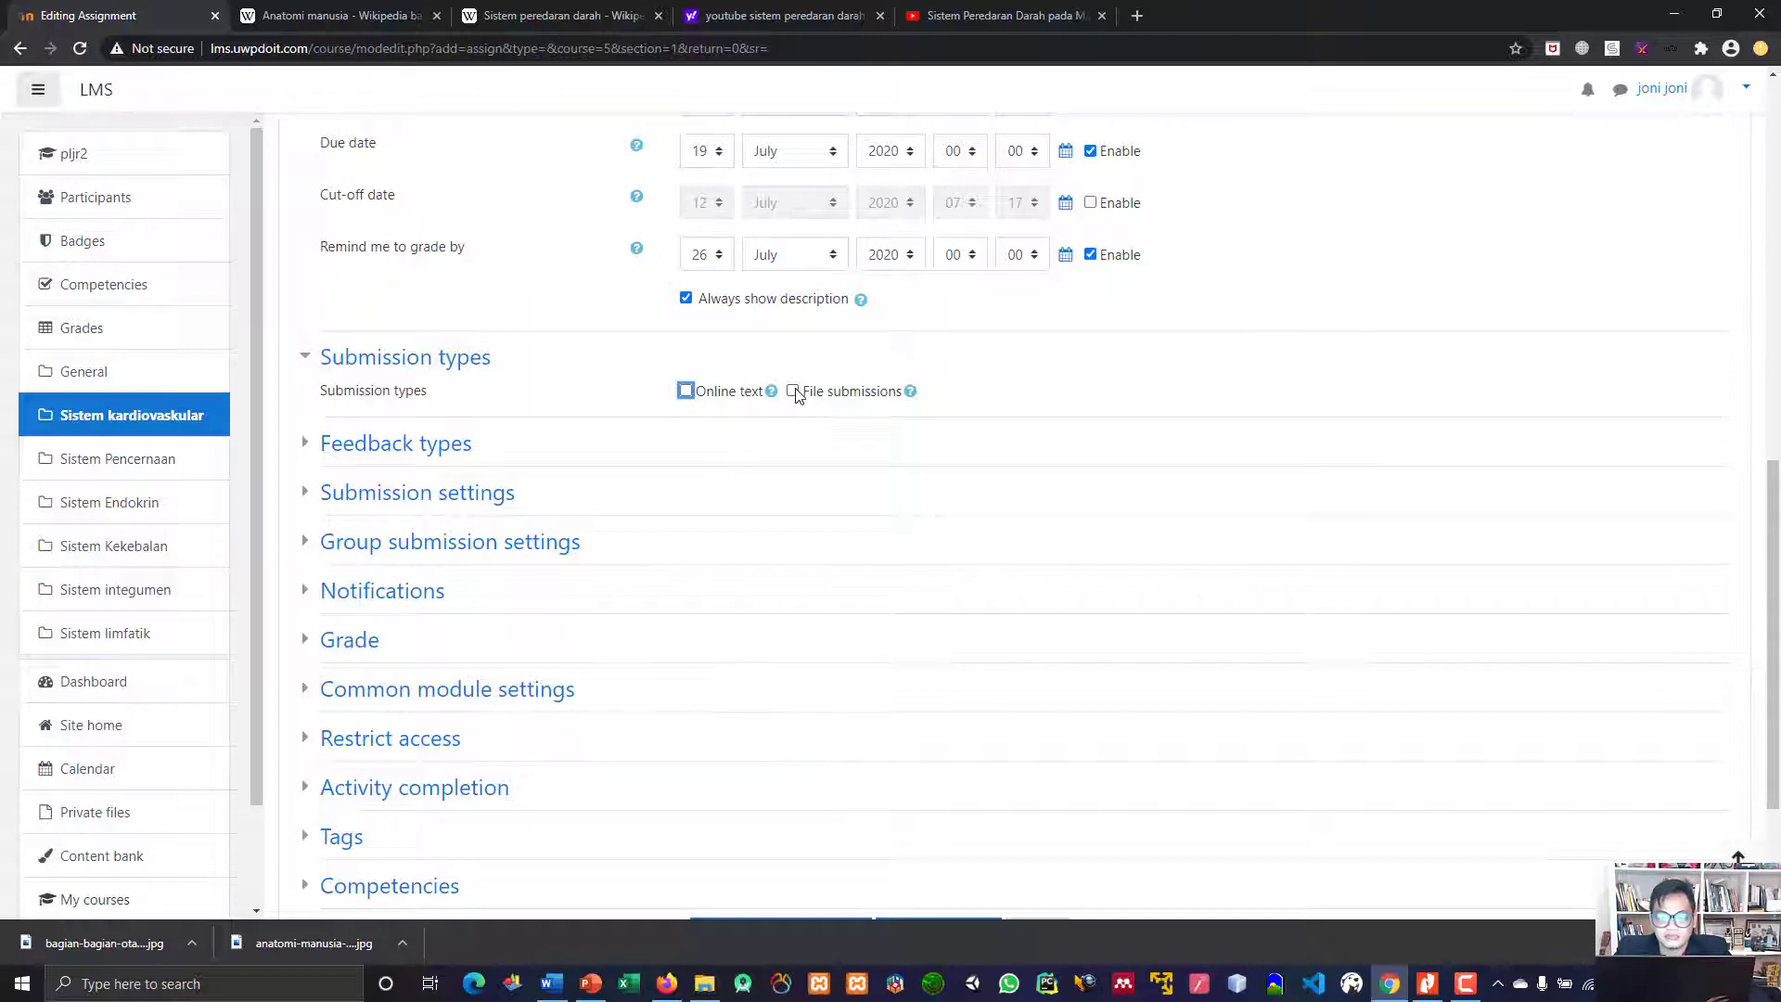
click(792, 391)
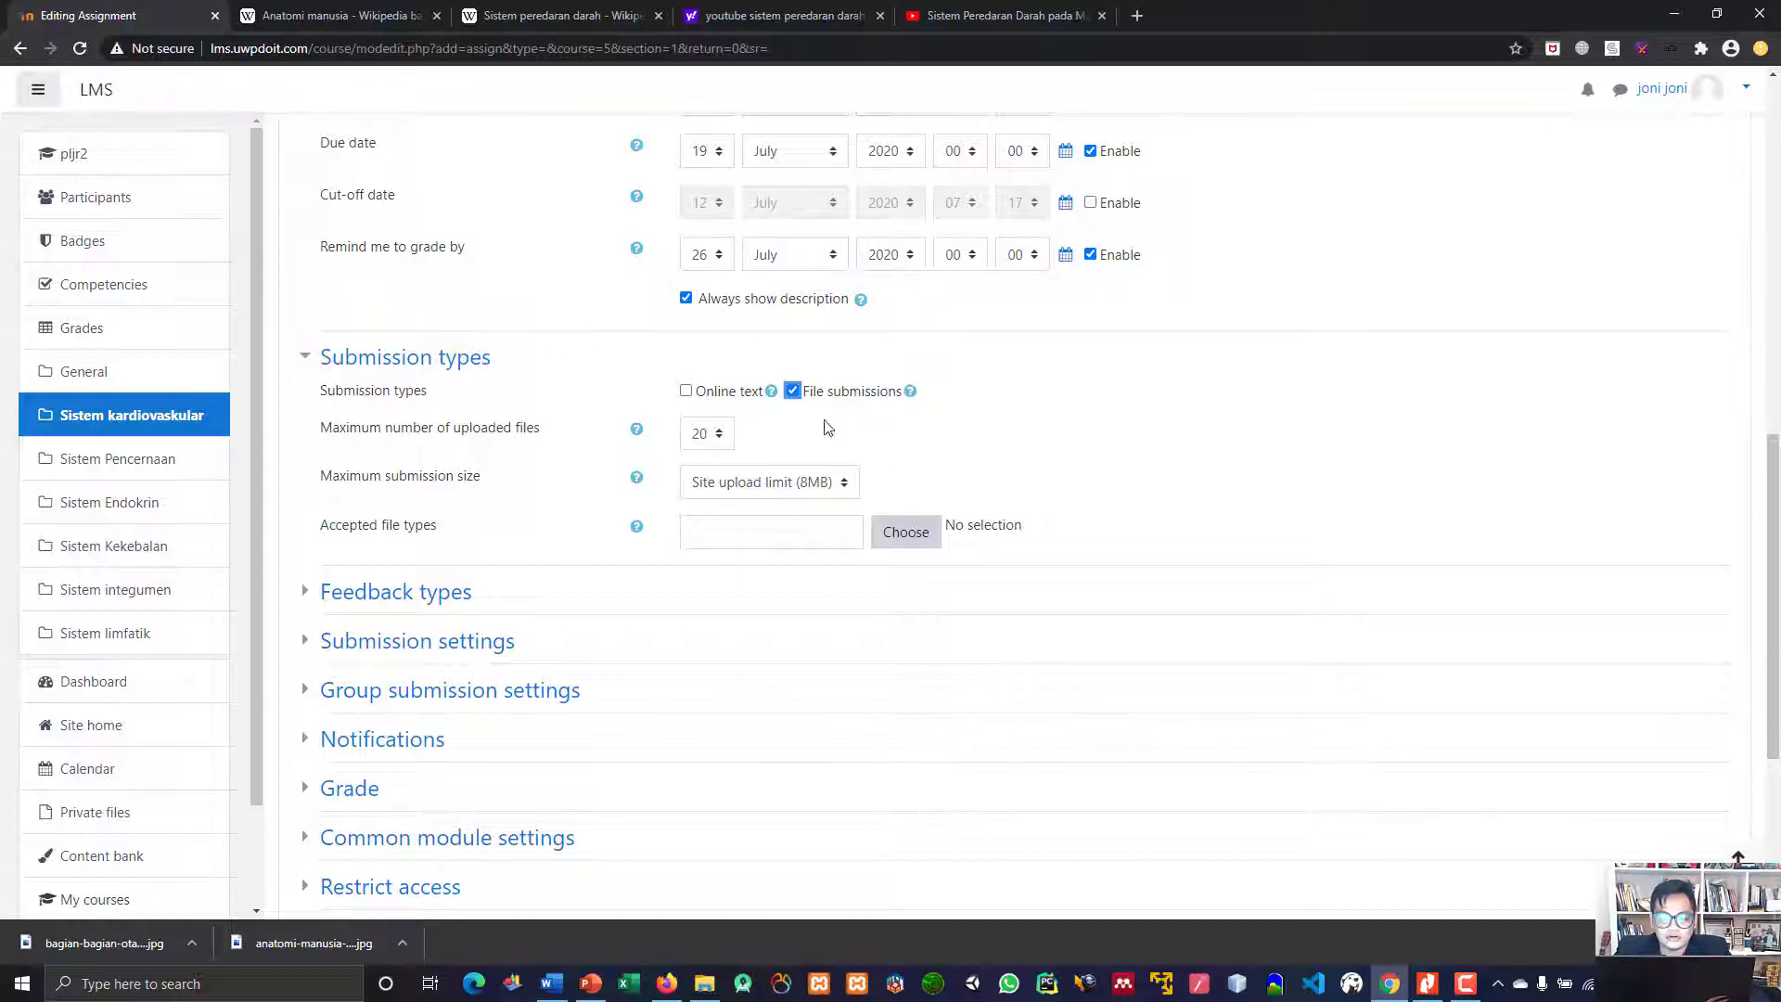
Set the maximum number of uploaded files to 5 and the maximum submission size to 8MB
click(707, 433)
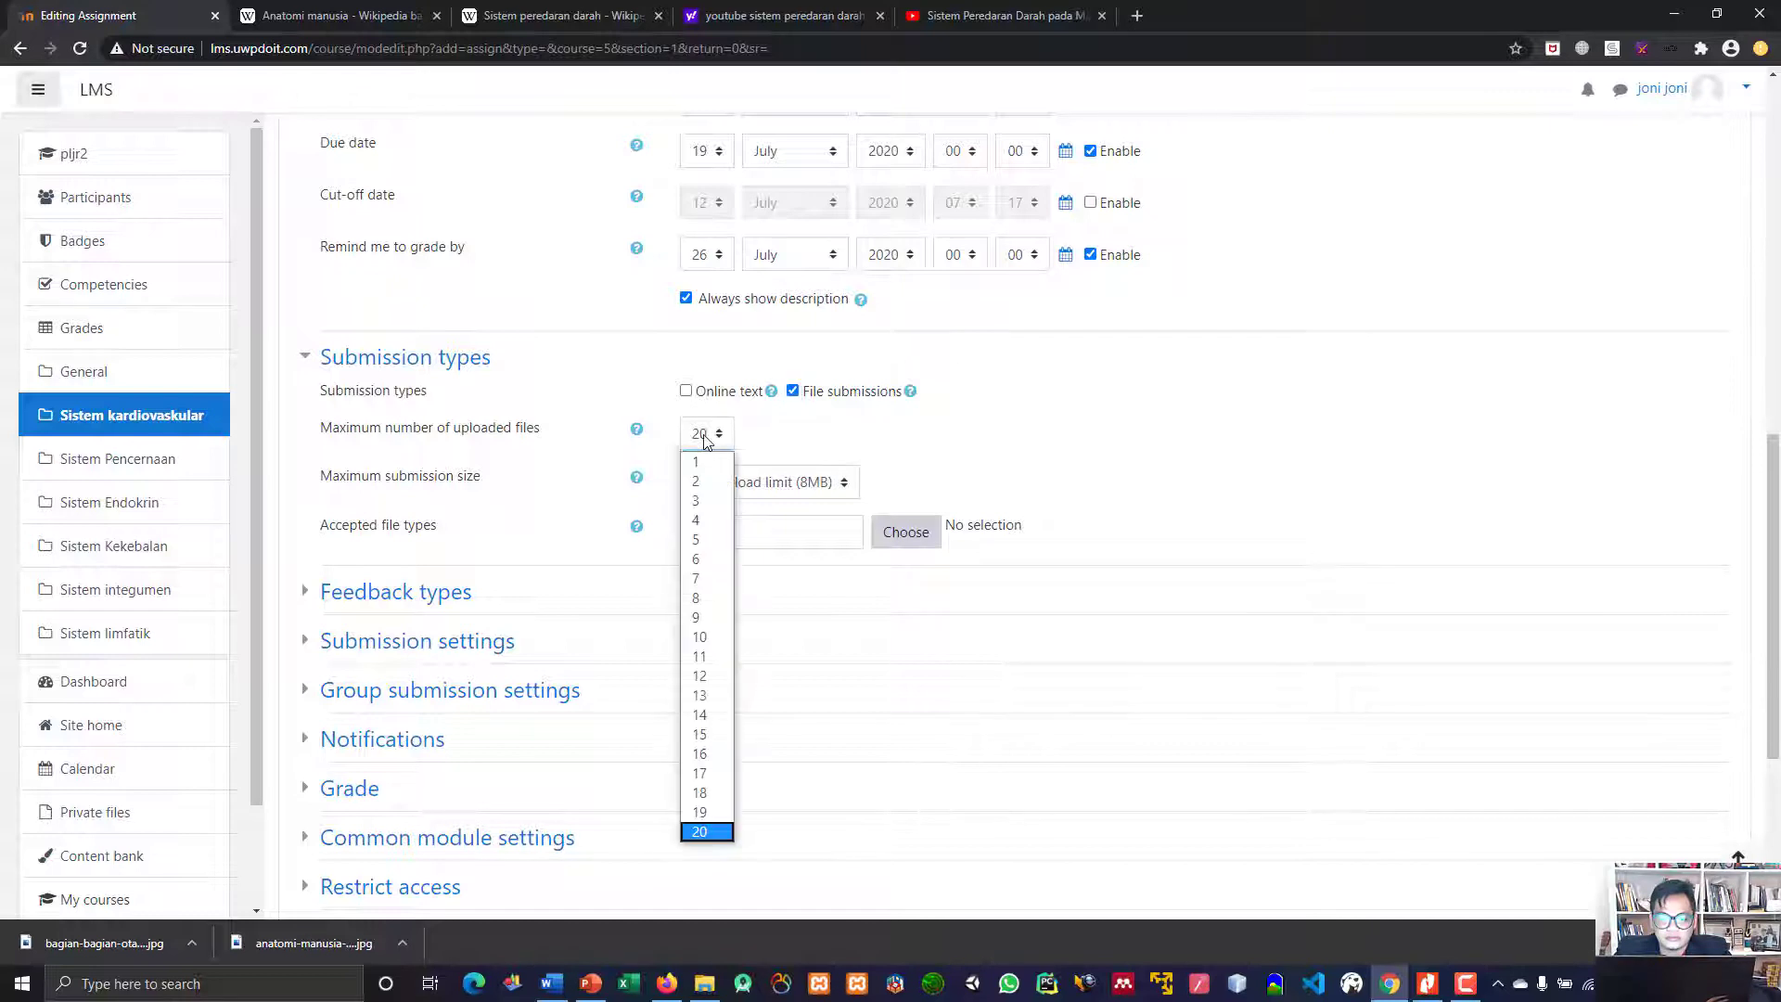
click(705, 542)
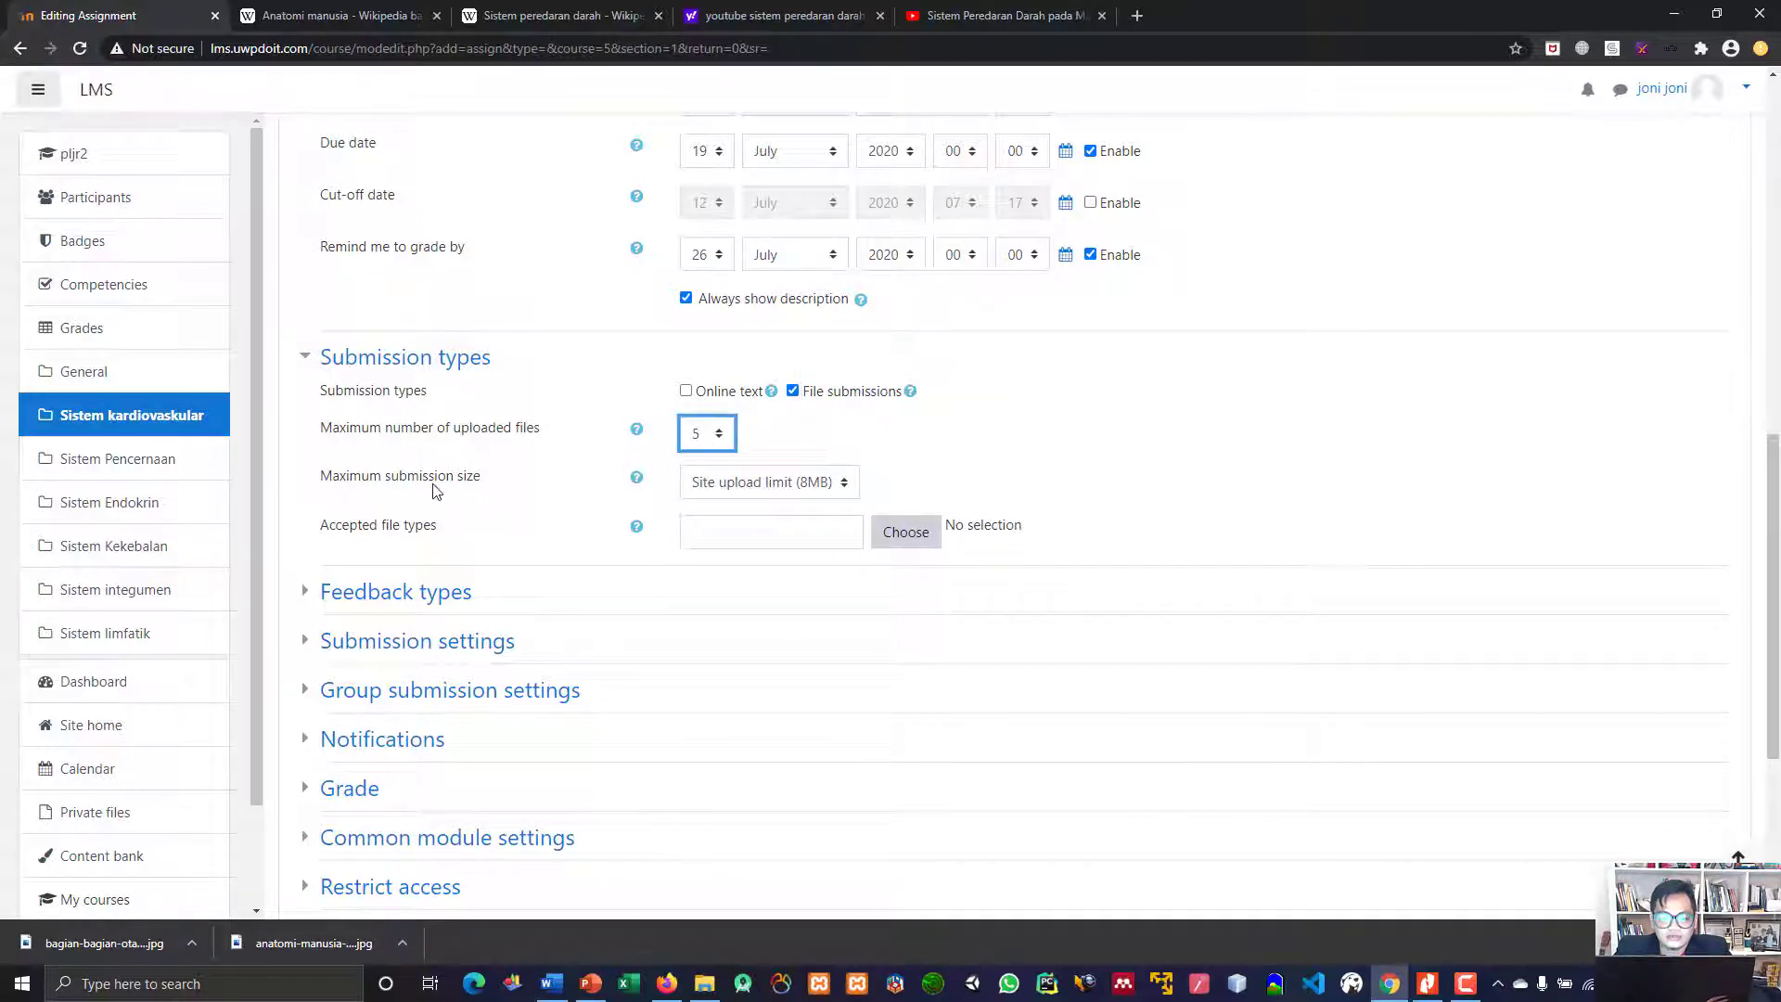
click(802, 482)
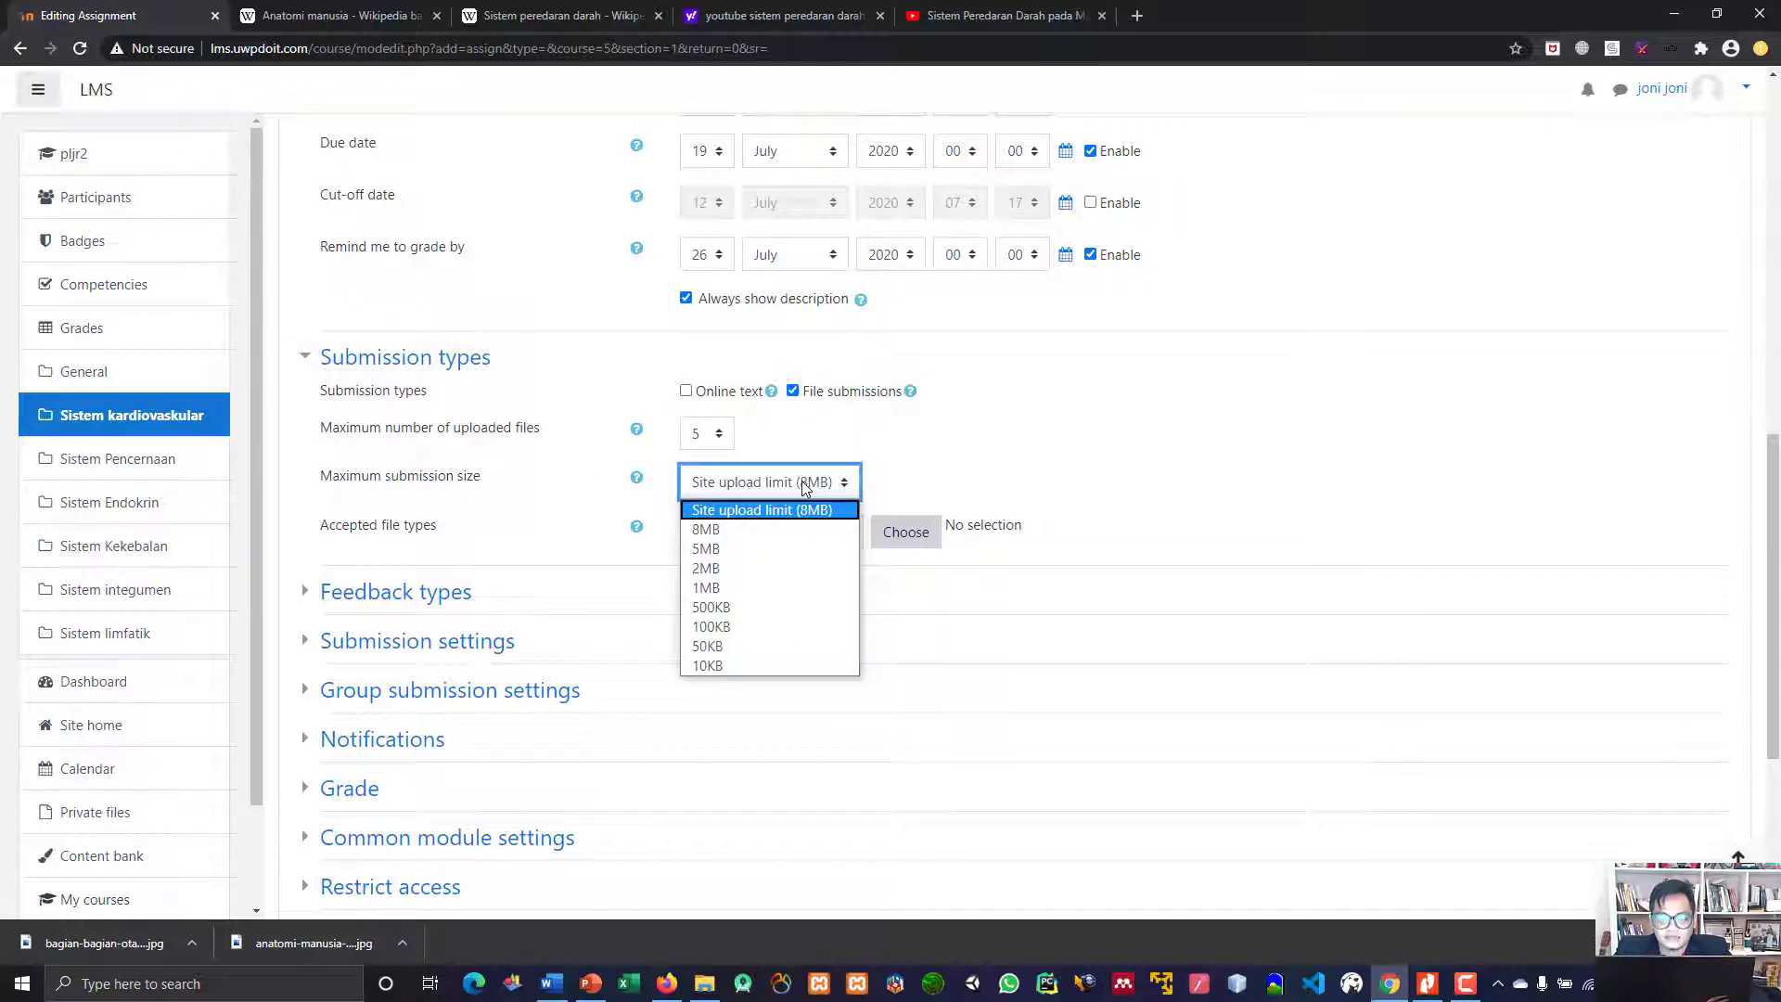
click(742, 530)
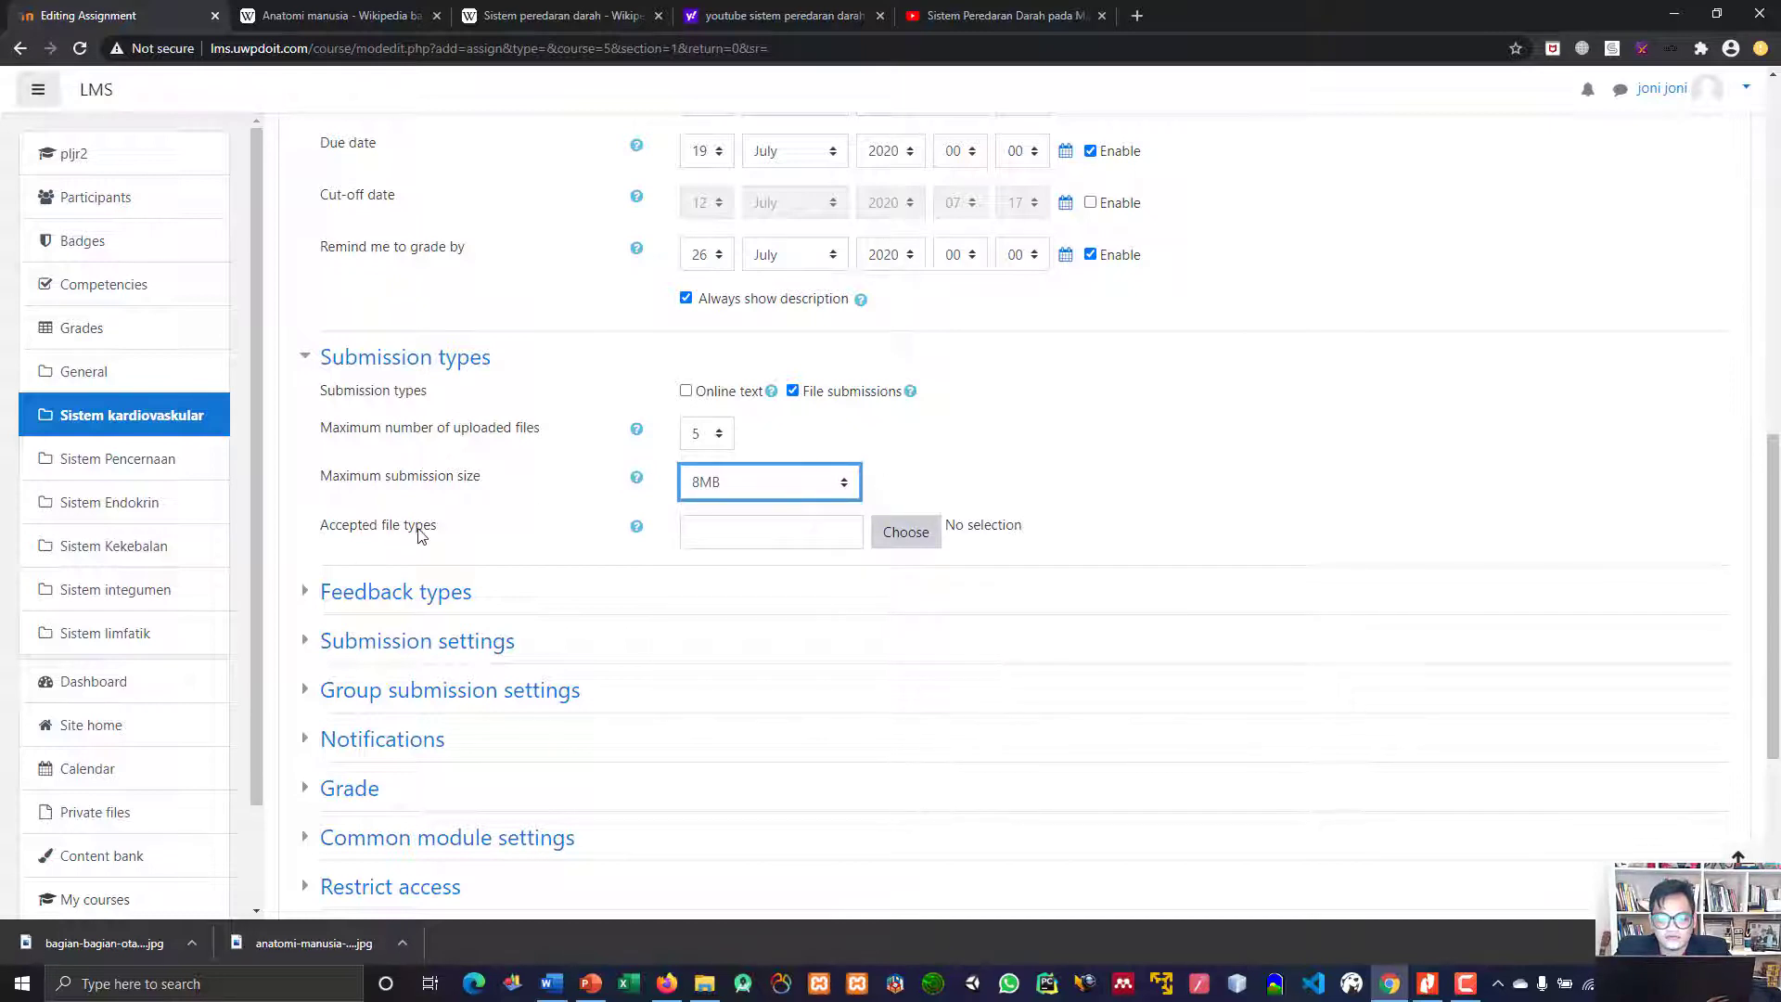
View the accepted file types without selecting any, and save the assignment, returning to the course
click(905, 531)
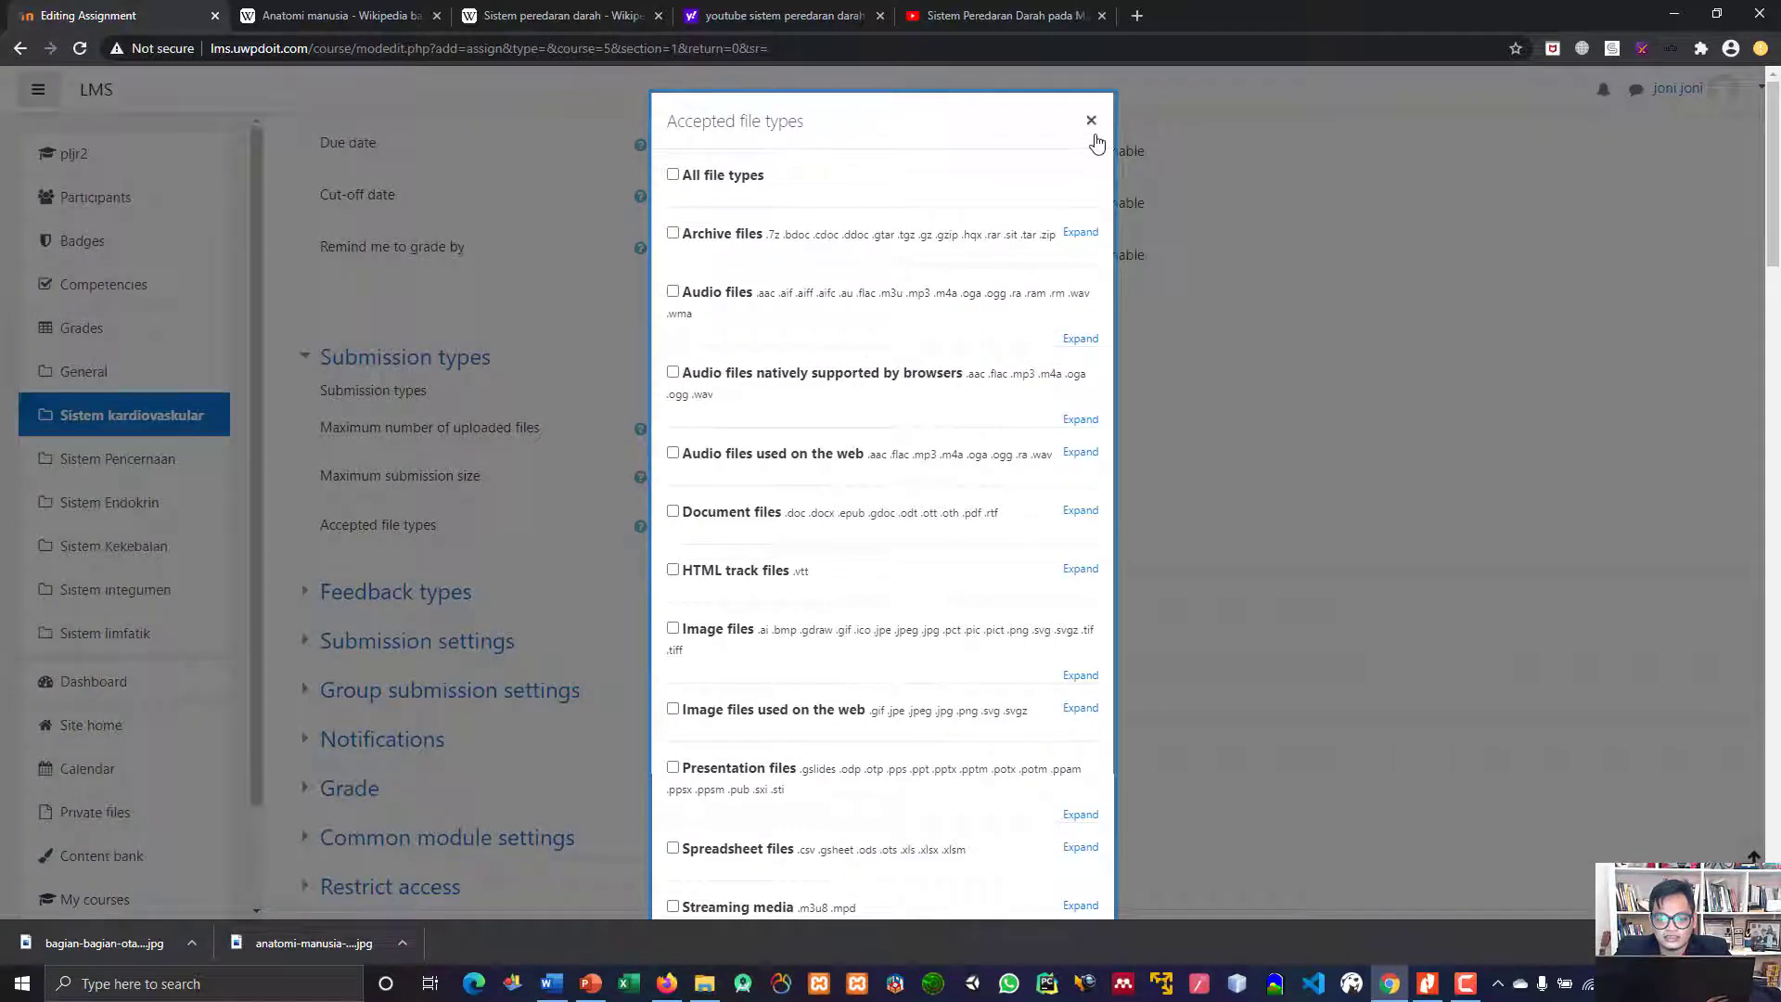
click(1092, 122)
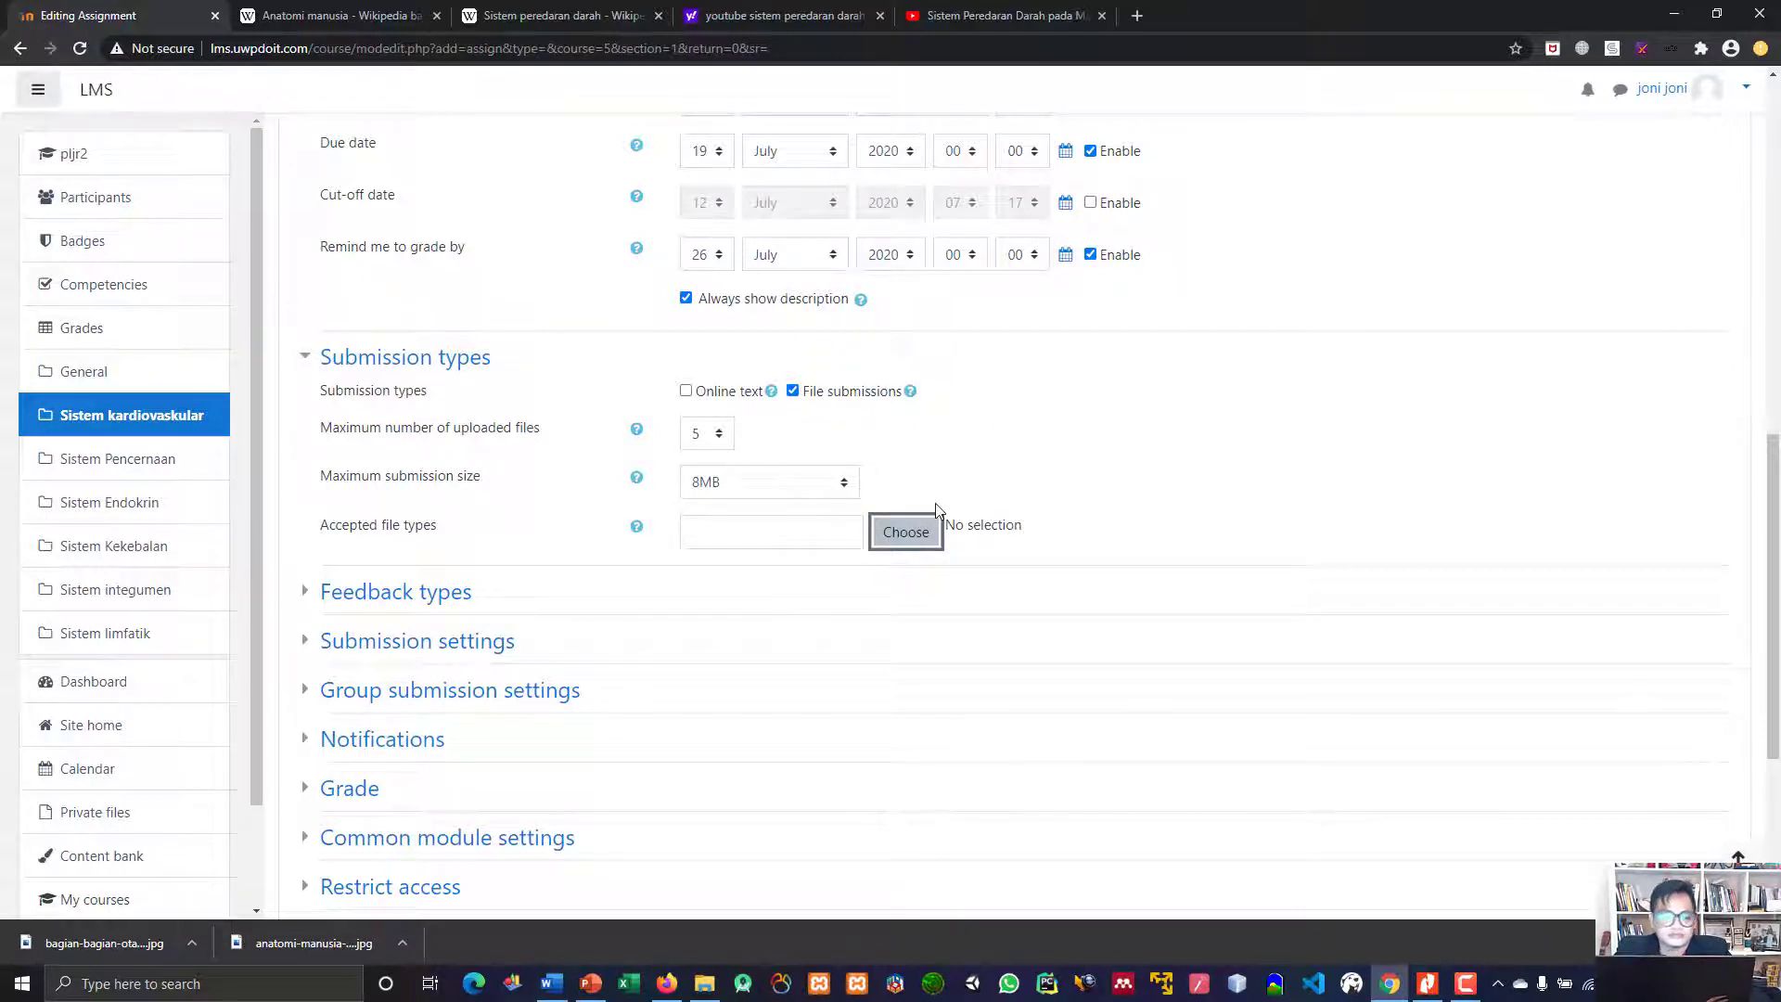
scroll(936, 509, down, 3)
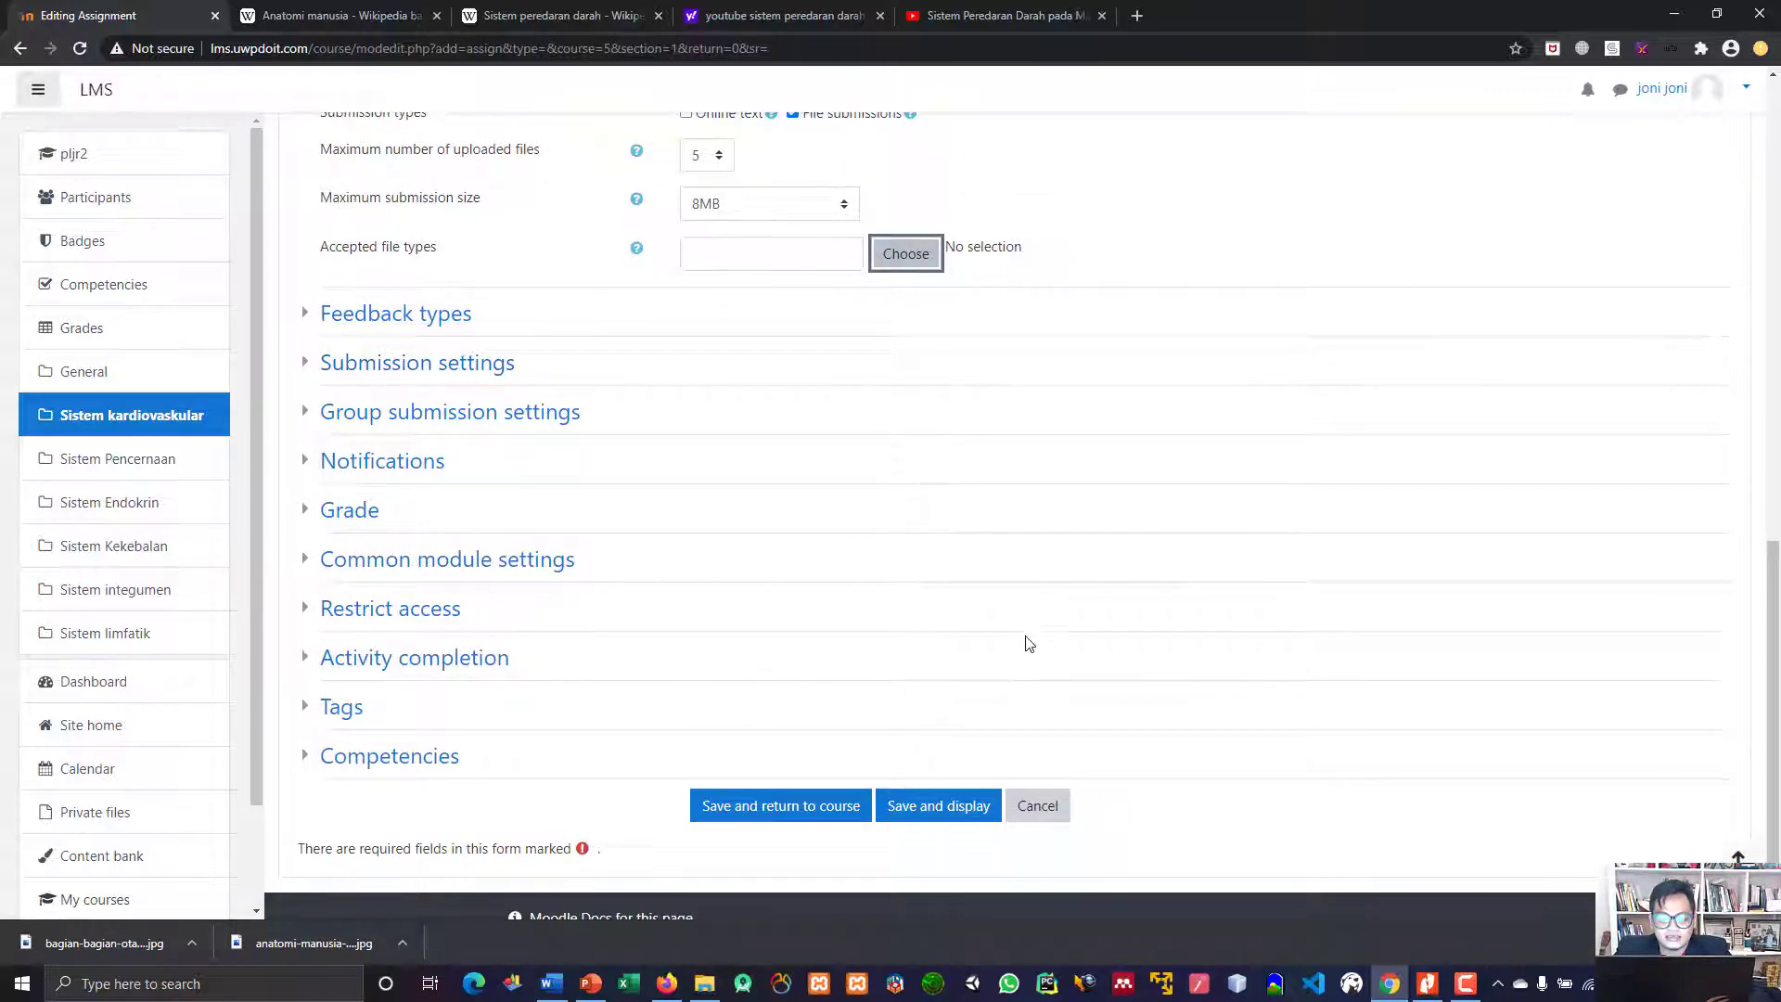
click(810, 807)
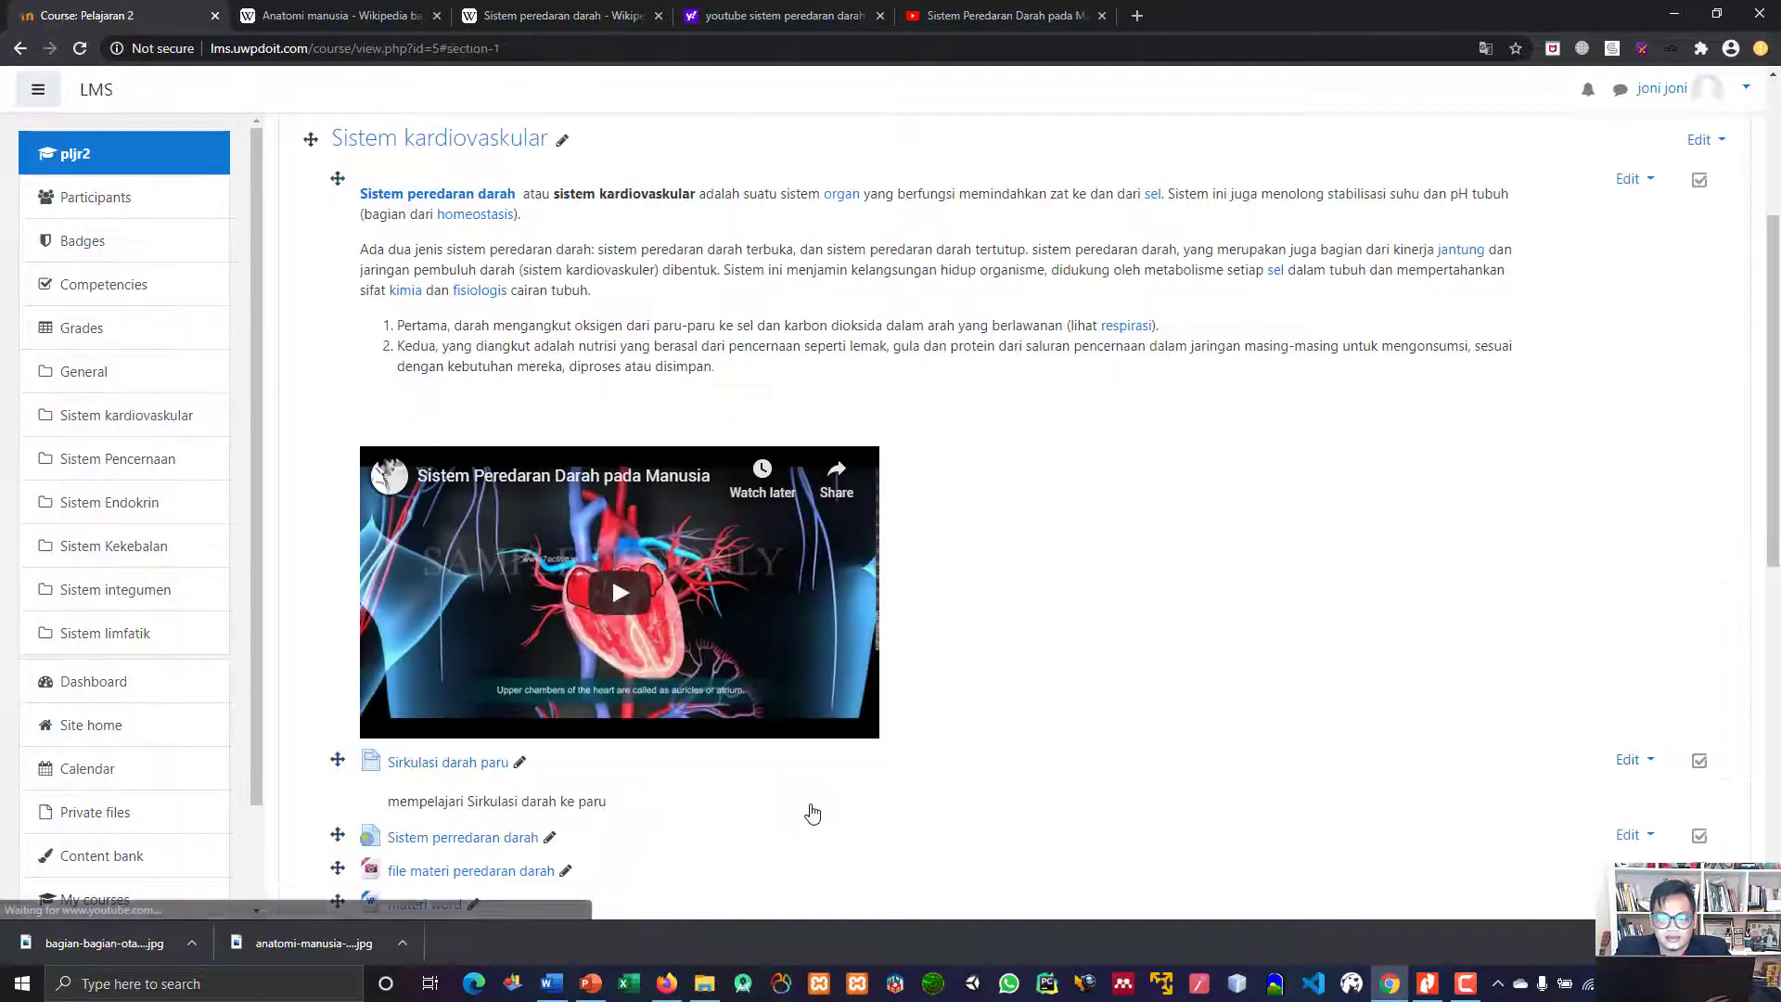
Open the Tugas Makalah Sistem Tubuh Manusia assignment and review its description and grading summary
scroll(813, 803, down, 4)
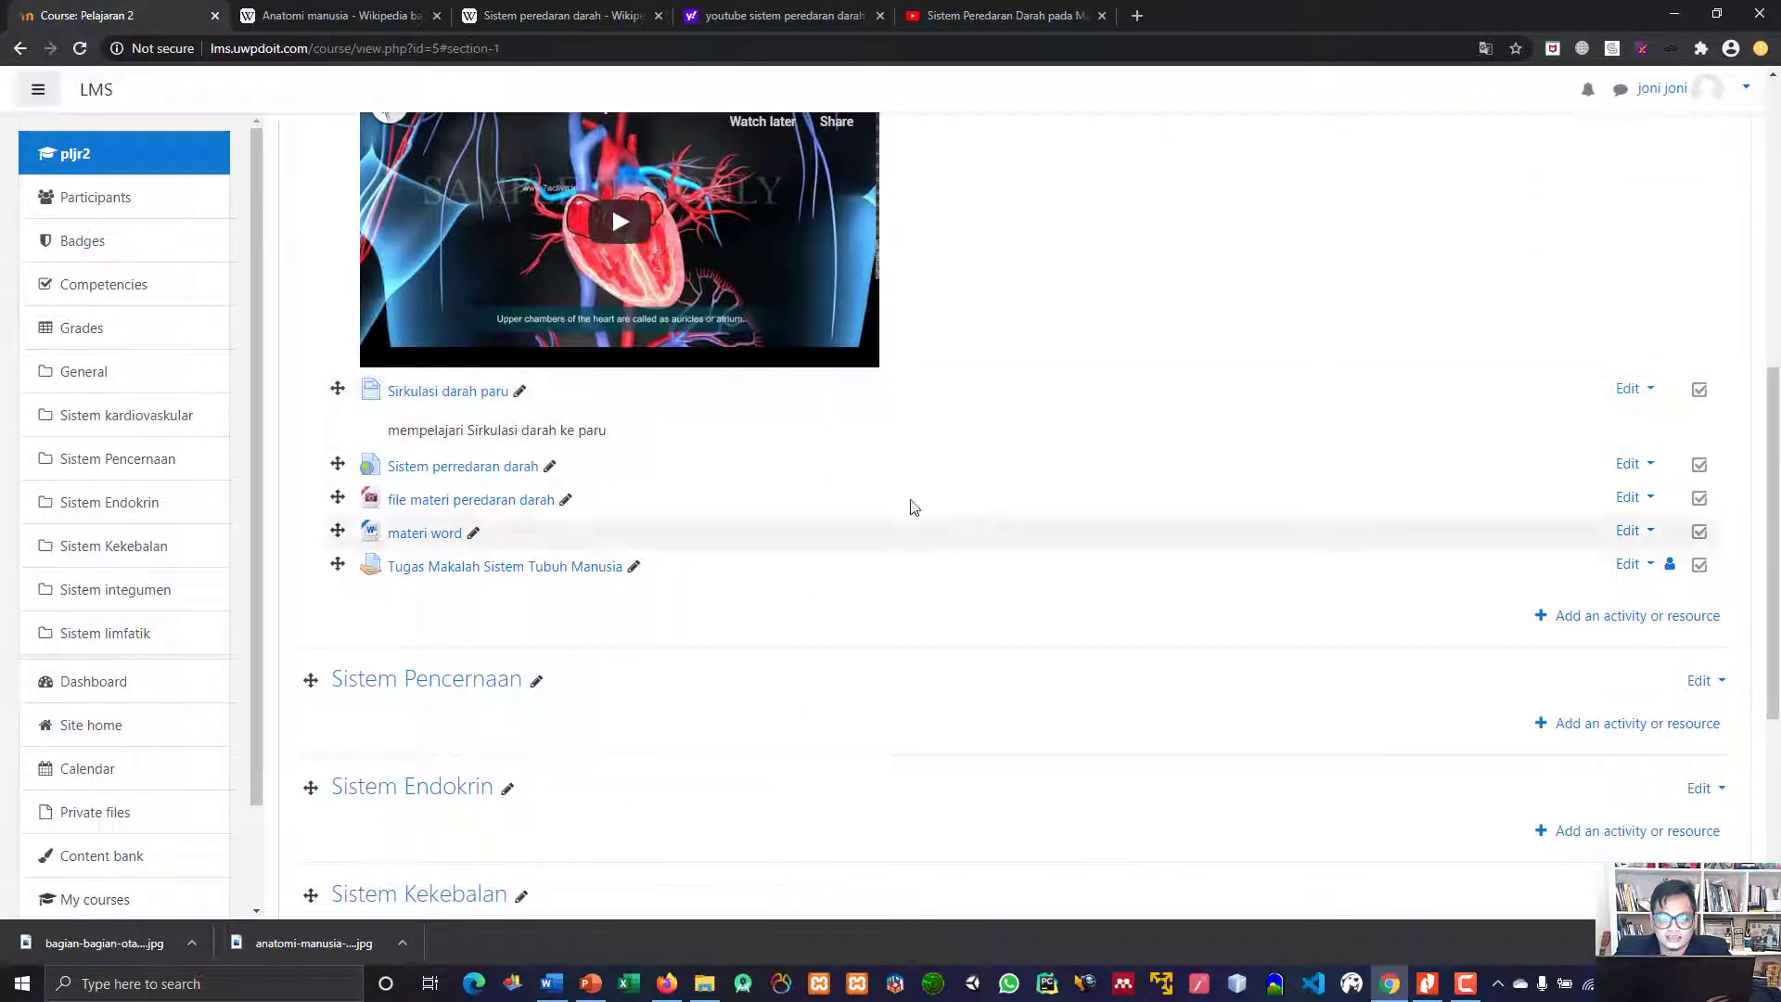
click(596, 568)
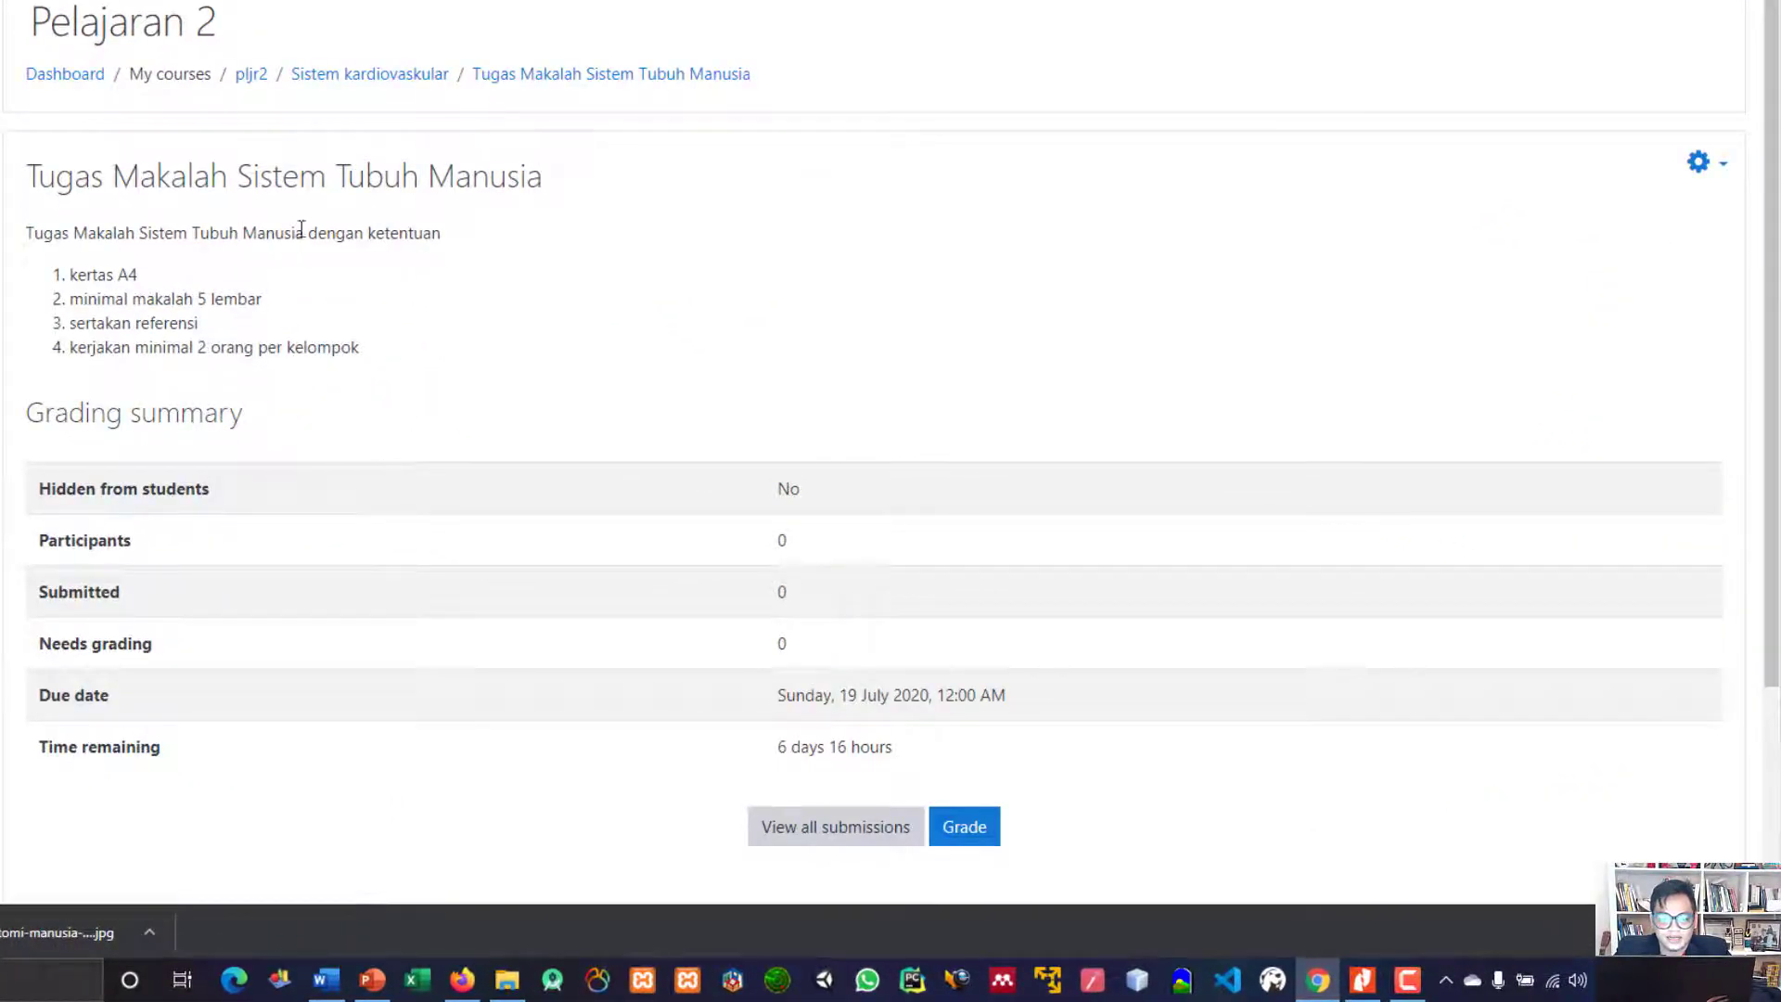
drag(36, 178, 398, 337)
click(409, 337)
scroll(459, 658, down, 1)
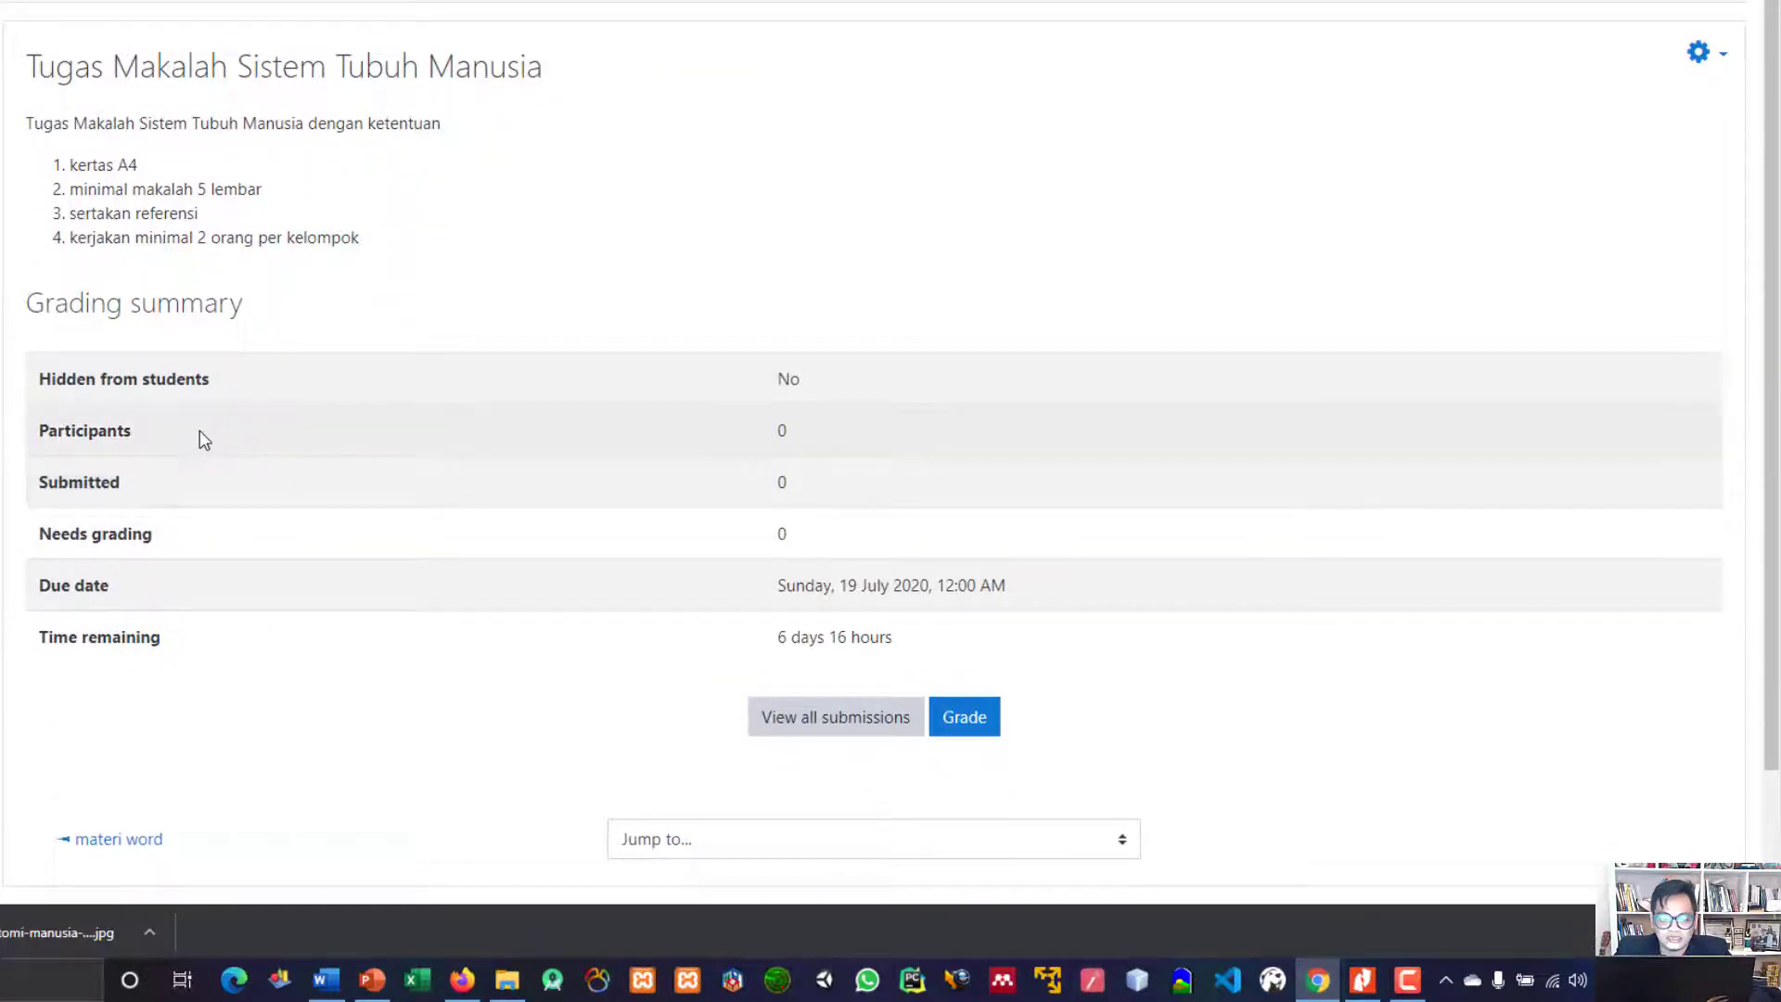
drag(169, 434, 55, 432)
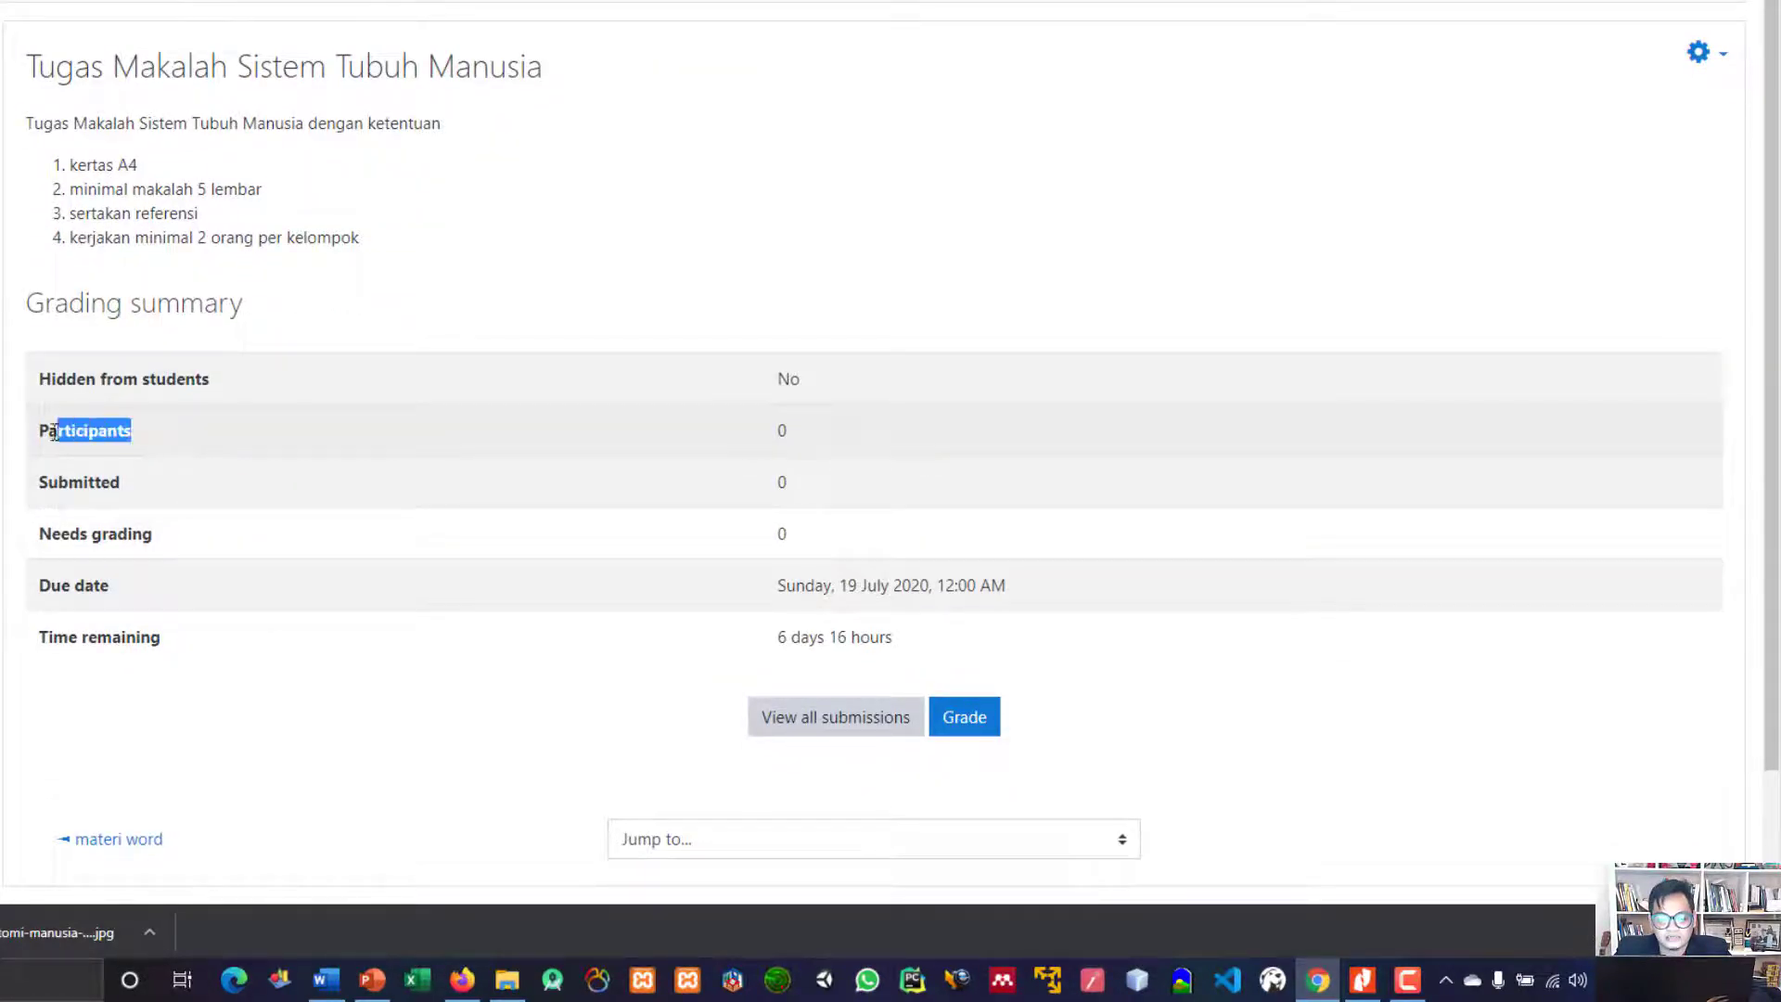
click(73, 482)
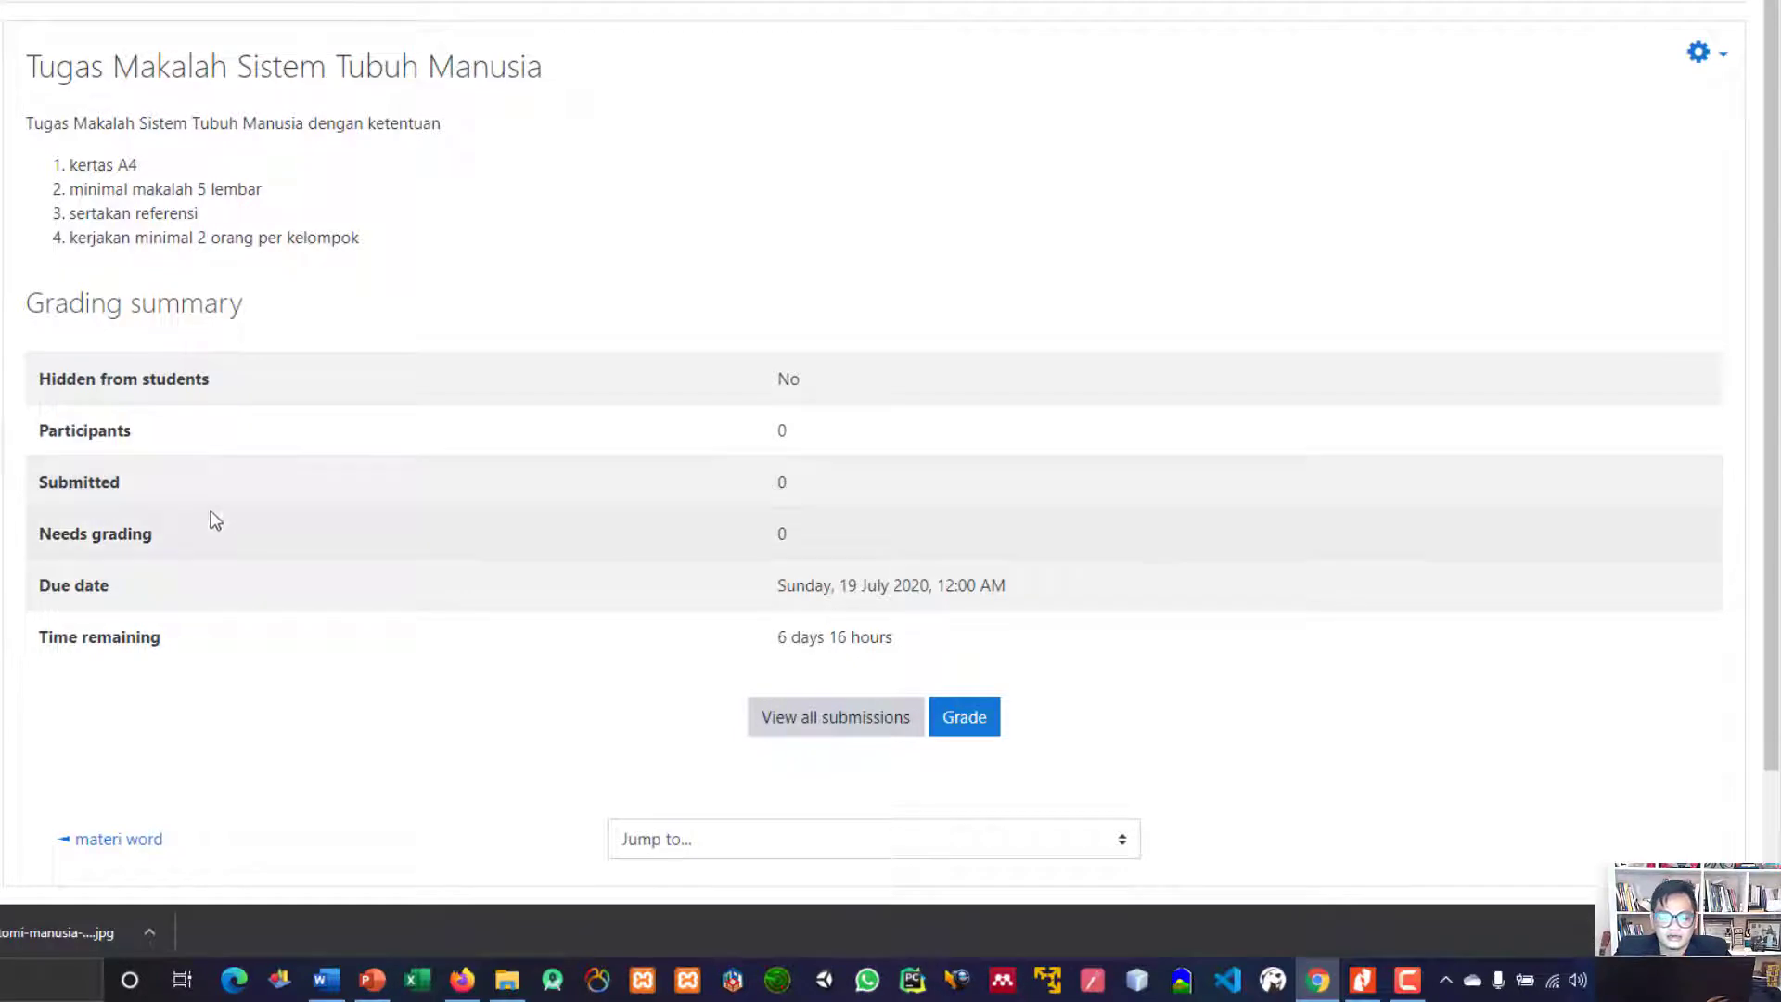
drag(56, 535, 705, 538)
scroll(695, 538, down, 1)
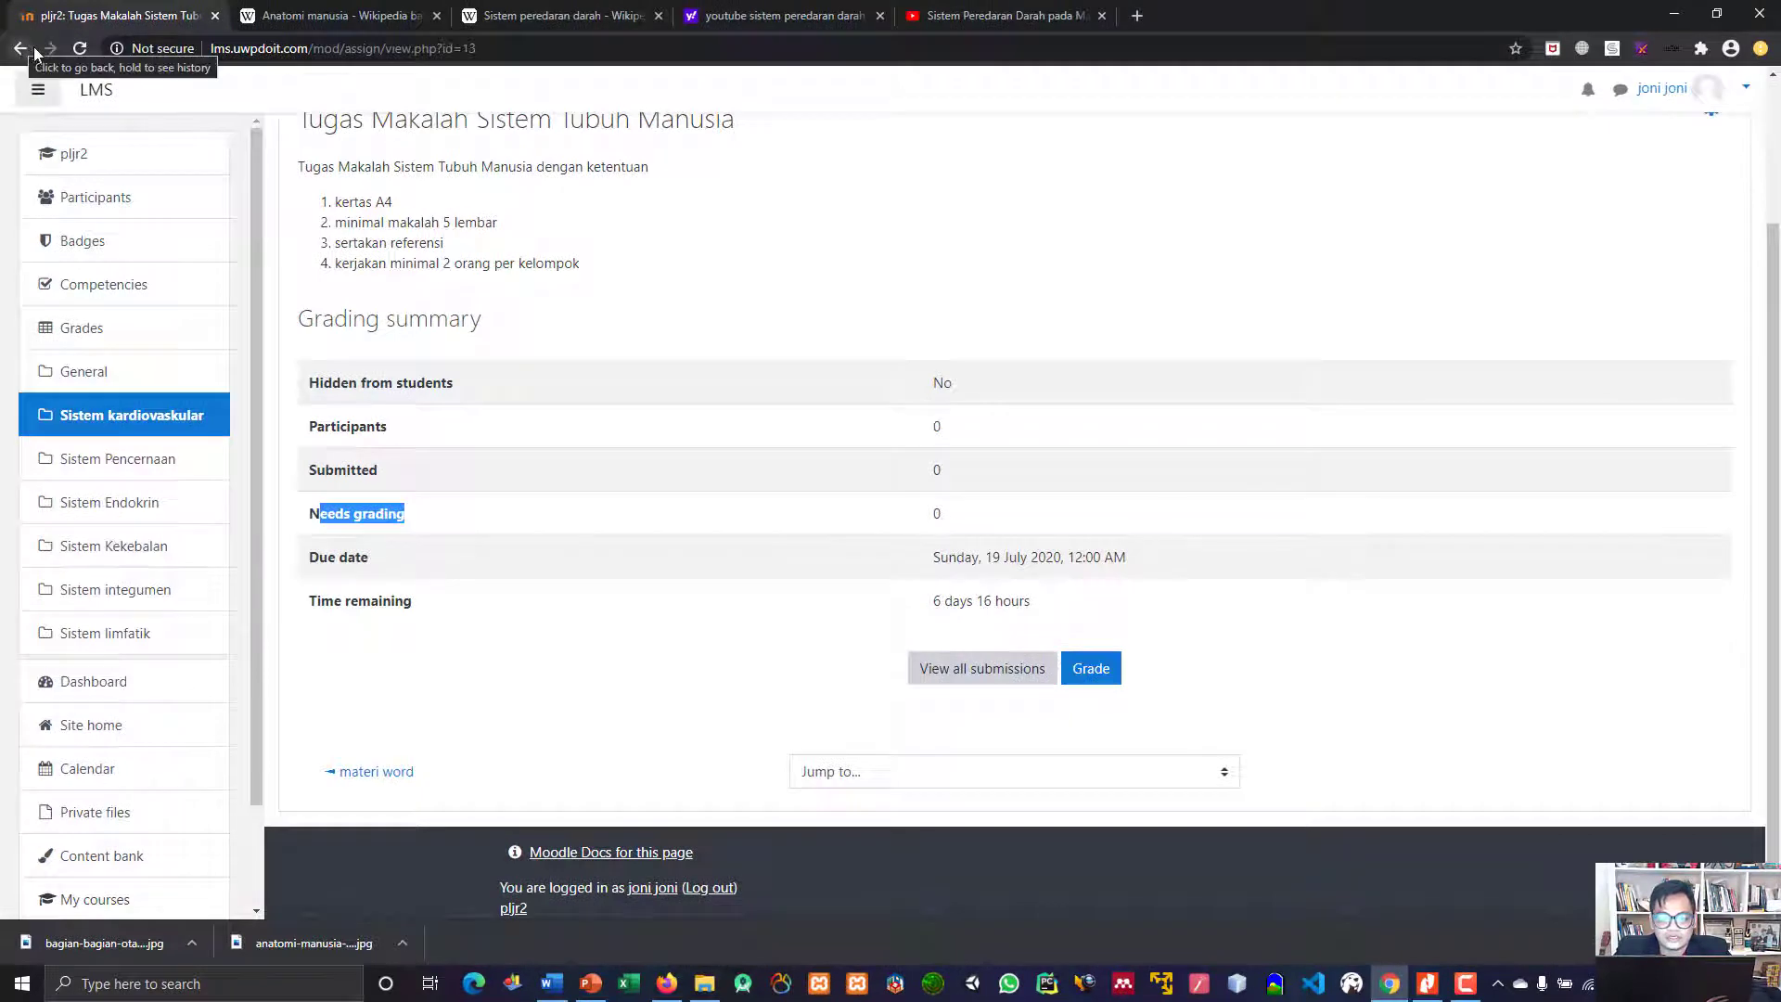
scroll(222, 270, up, 2)
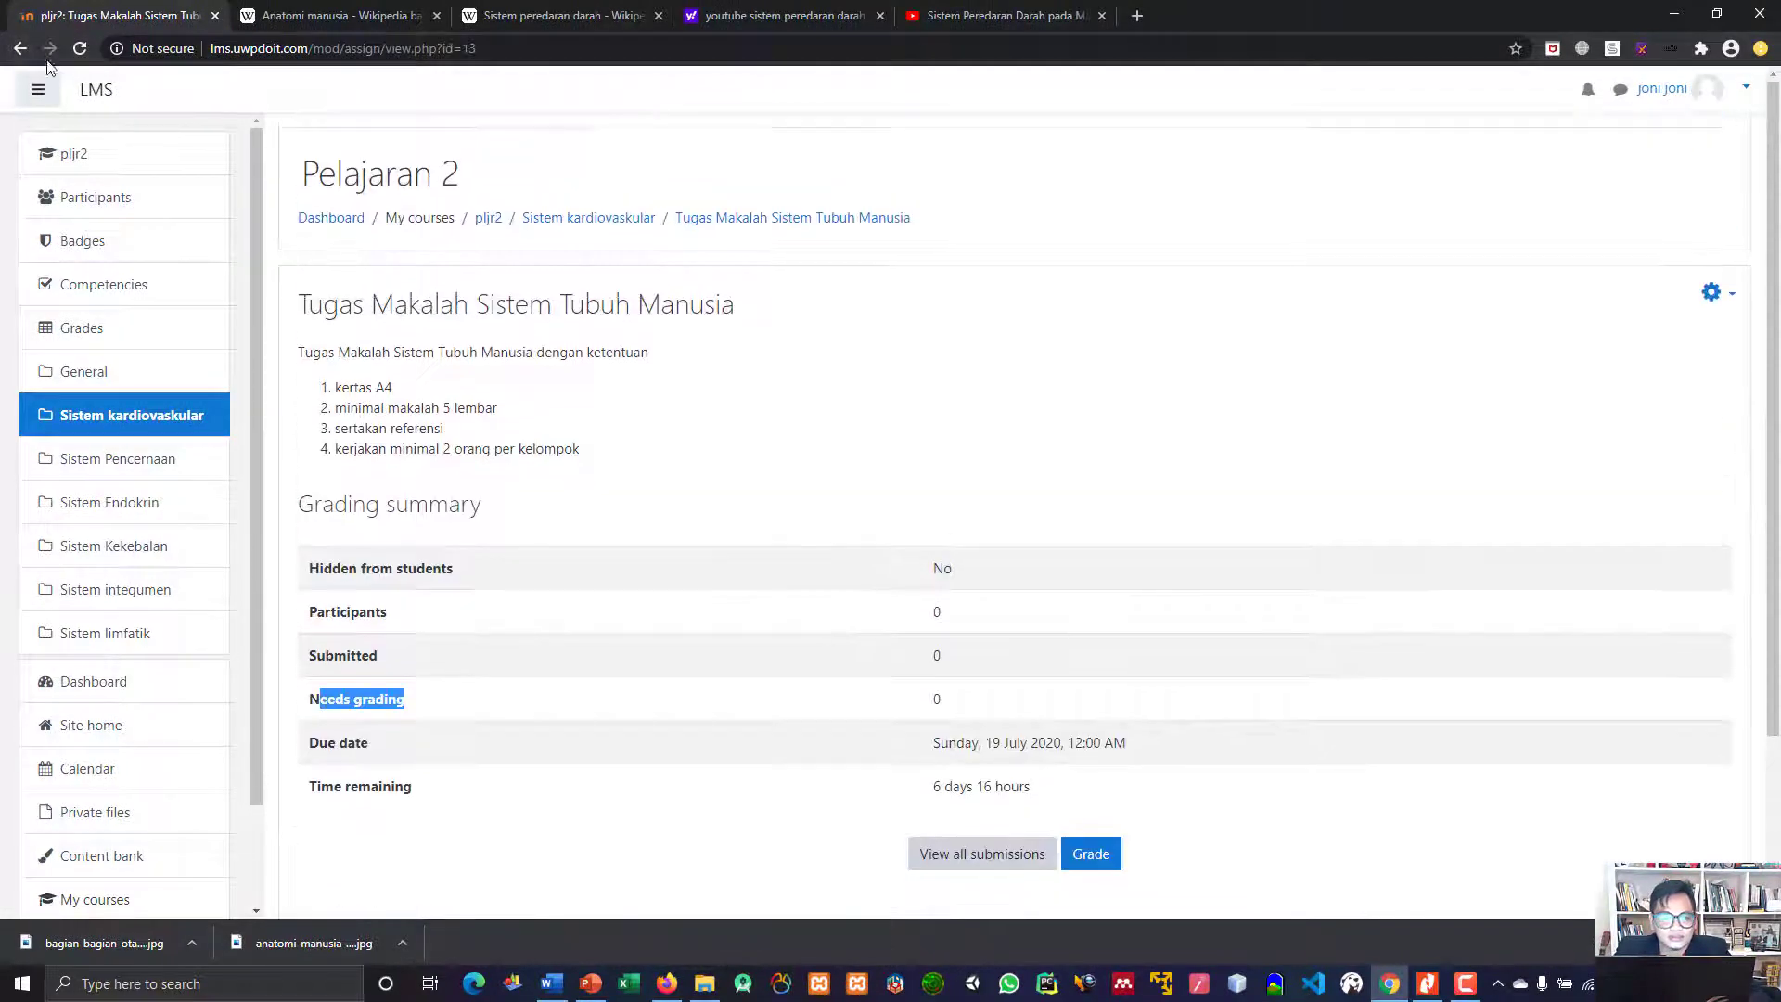
Return to the Pelajaran 2 course and open the Quiz activity's description from the activities available for the Sistem kardiovaskular section
click(18, 48)
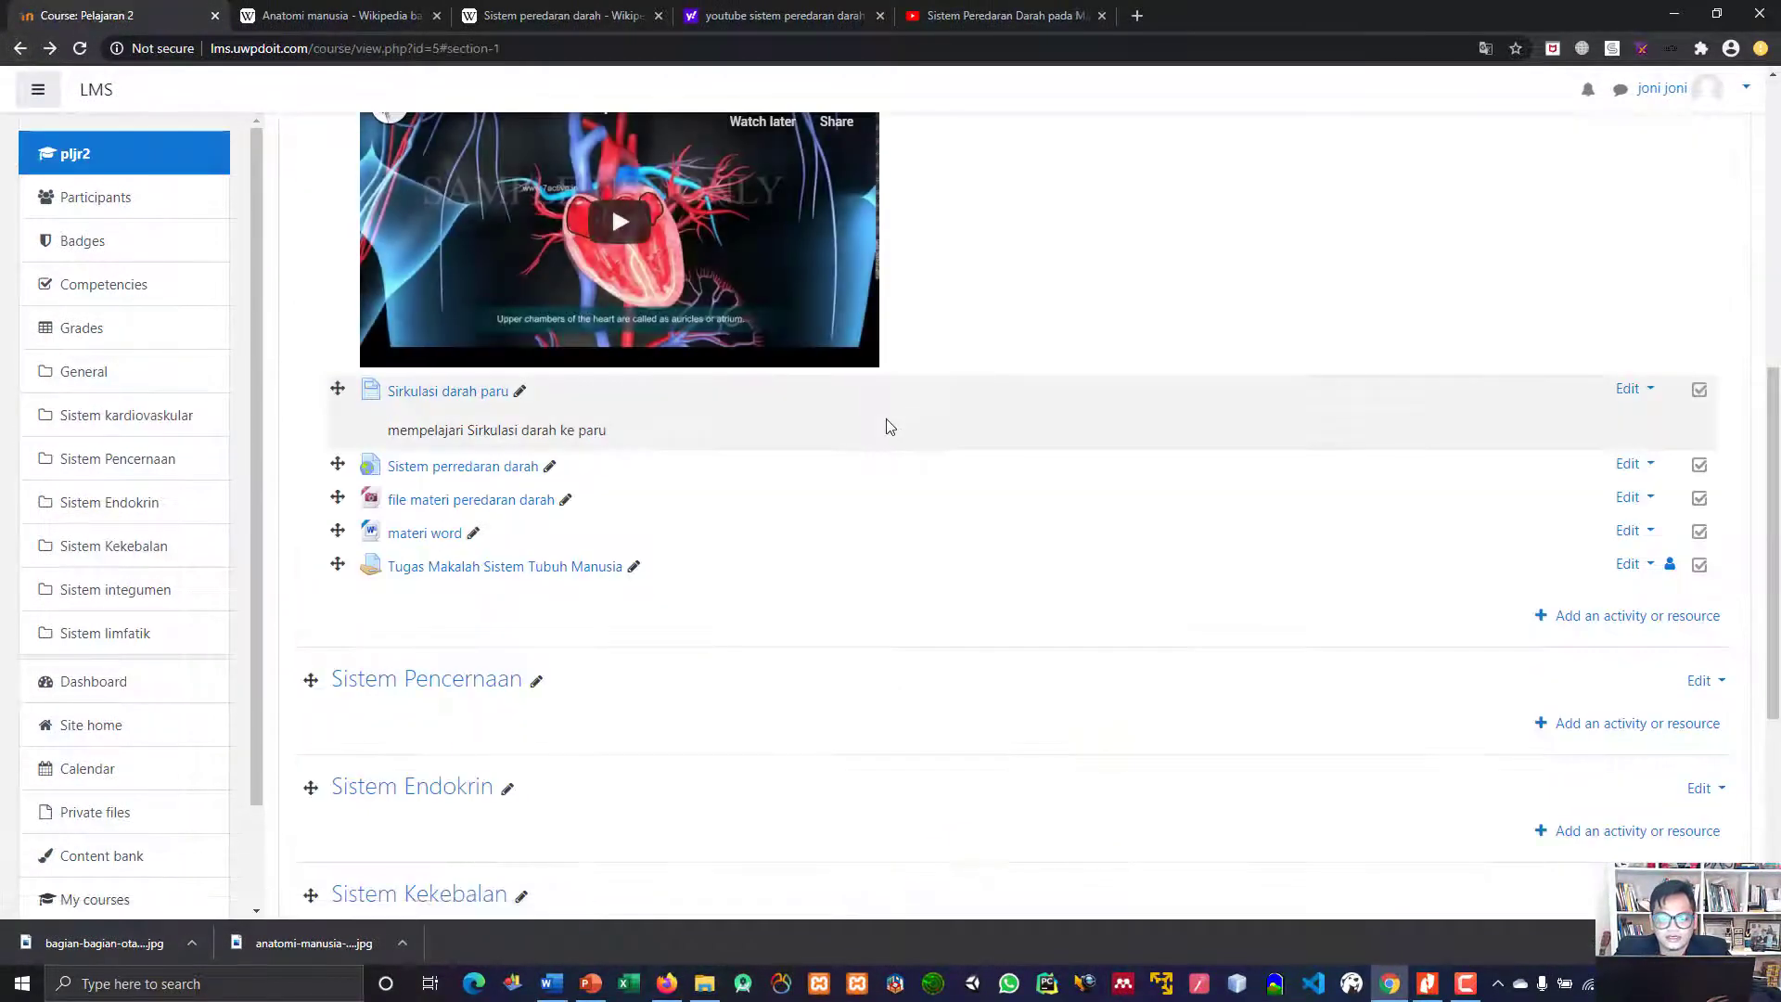
click(1669, 630)
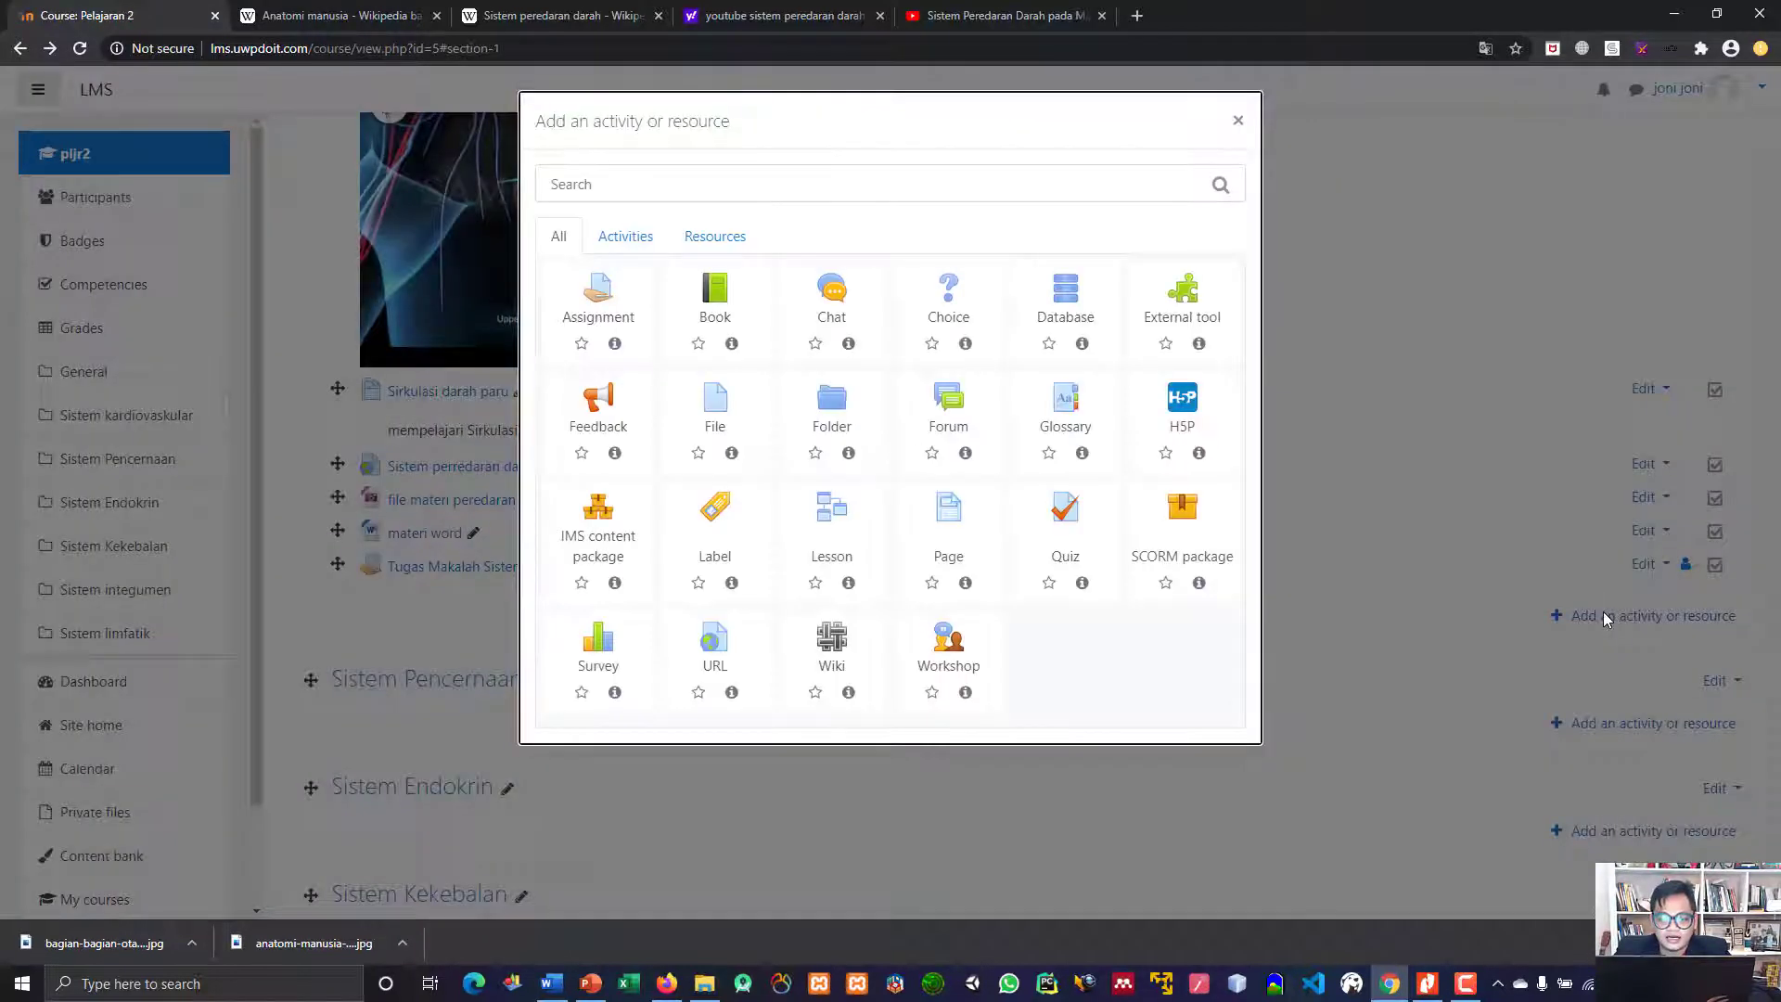
click(624, 237)
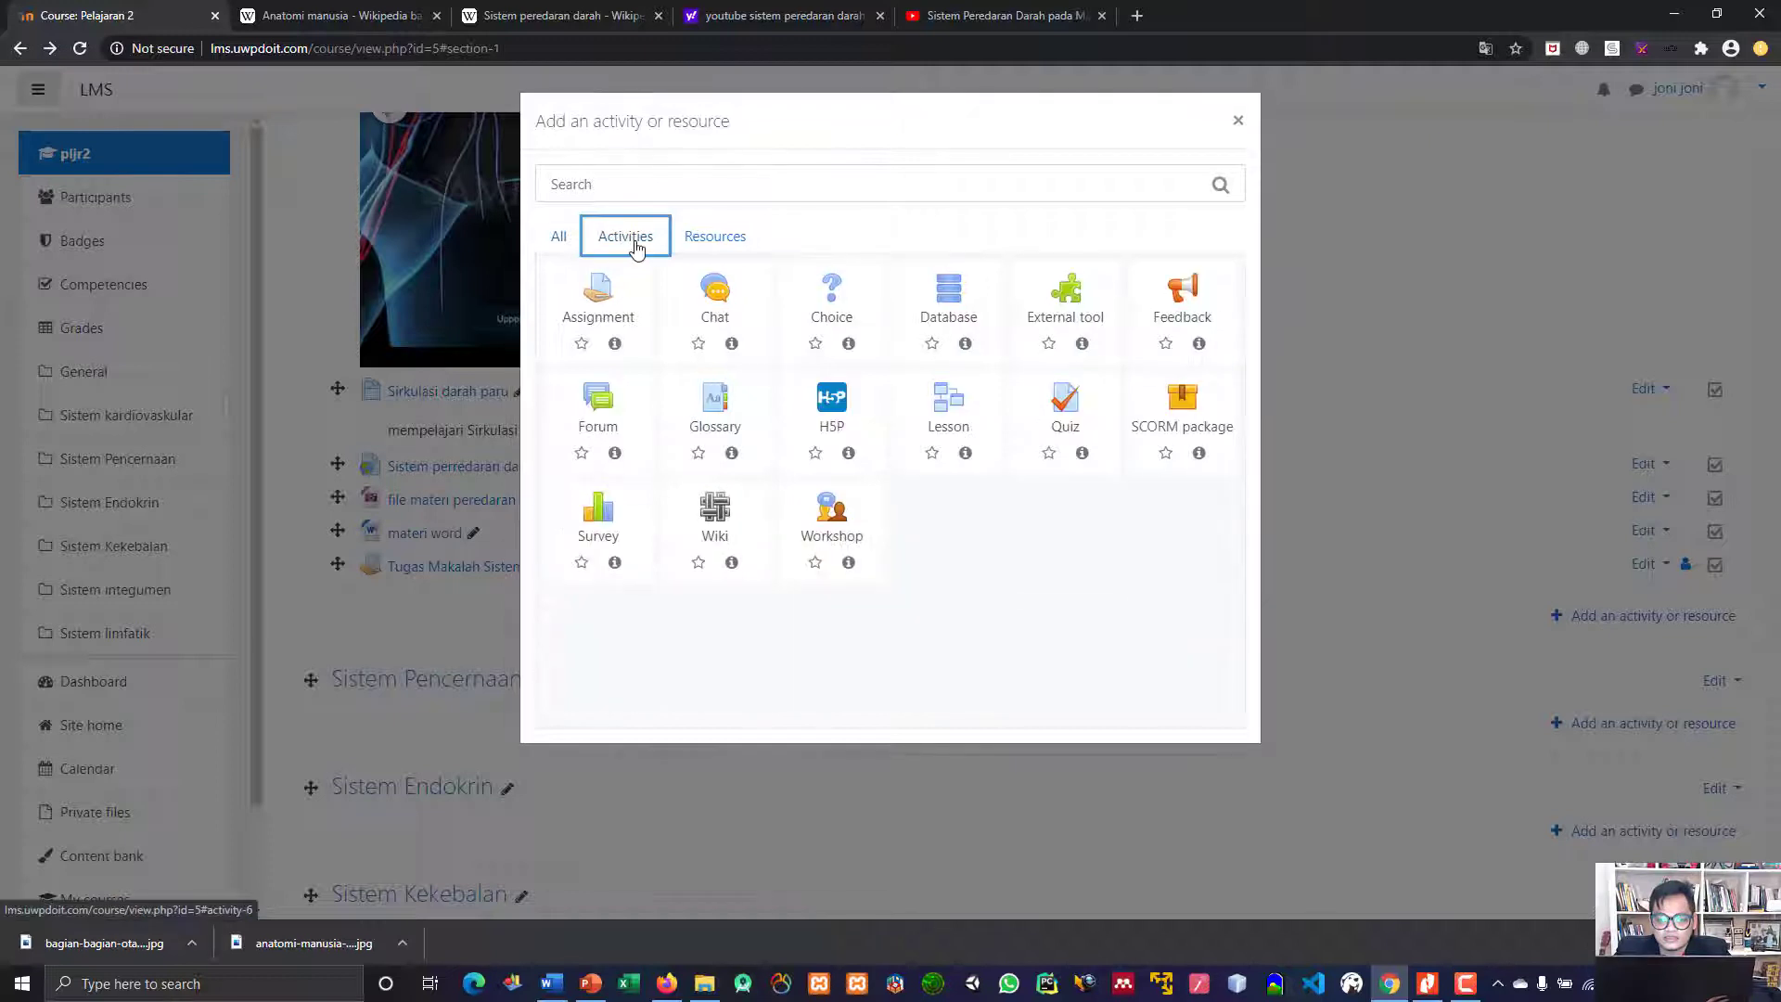
click(1083, 454)
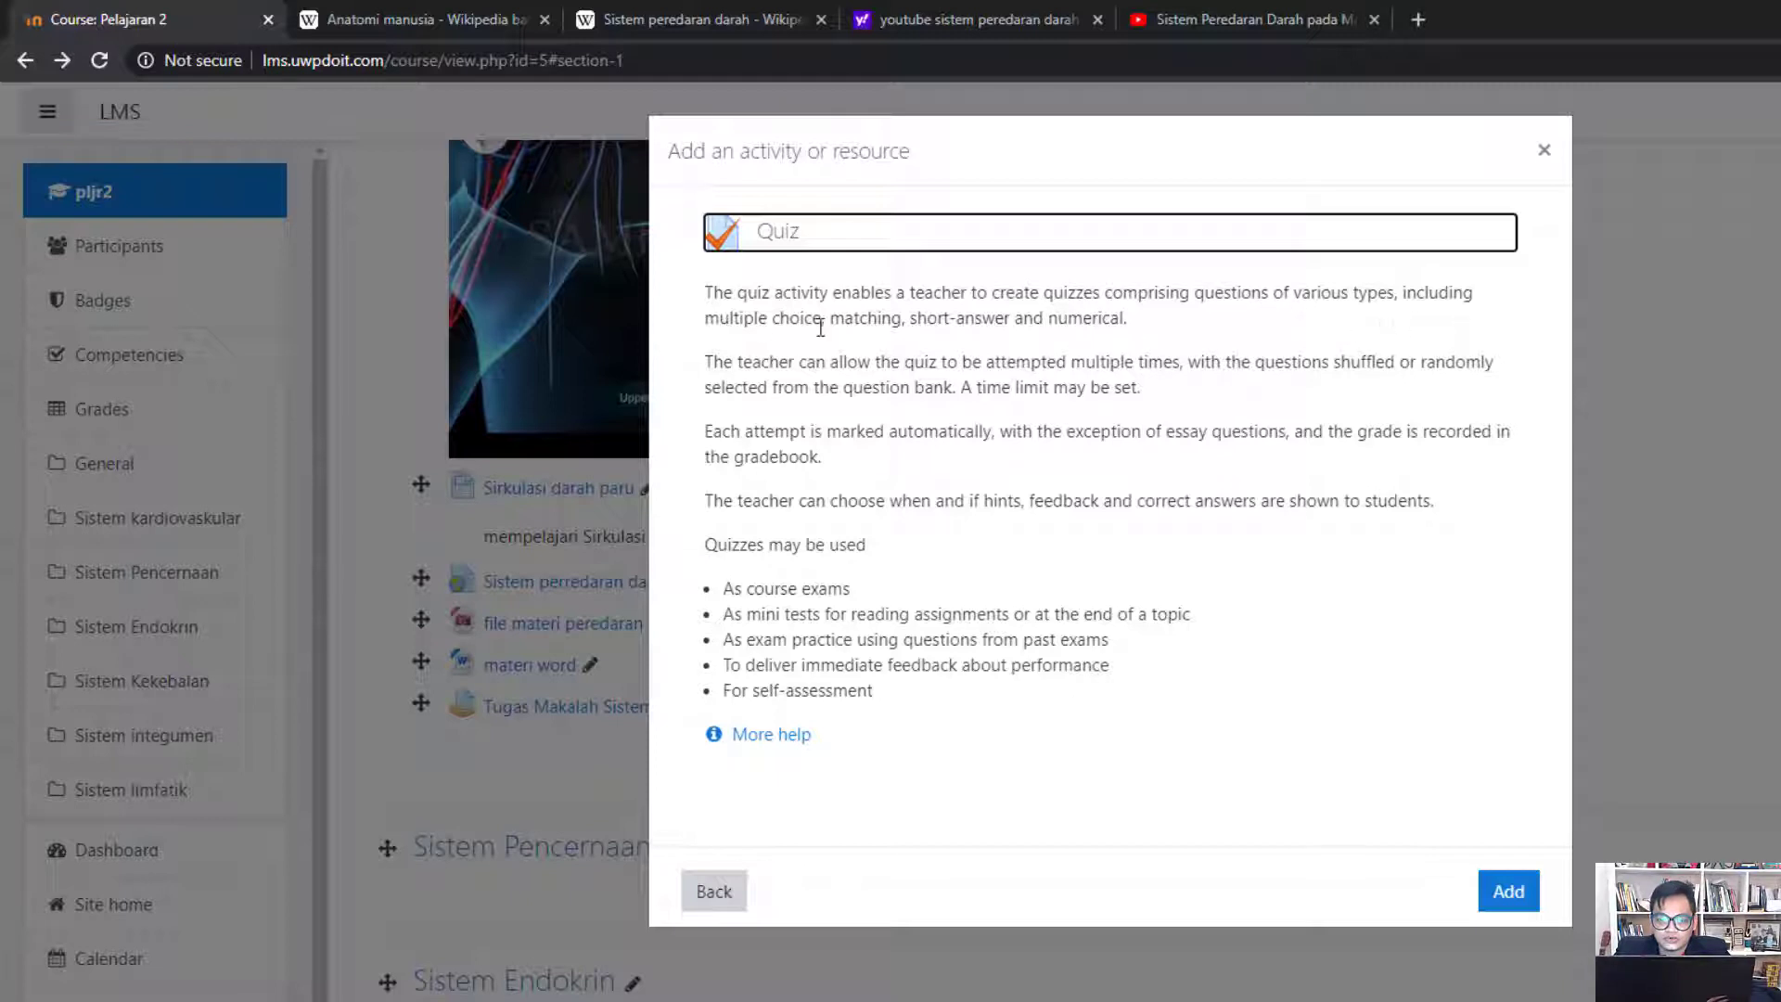
Read about the question types a quiz supports, and add a new Quiz to the Sistem kardiovaskular section
drag(844, 318, 909, 319)
click(944, 320)
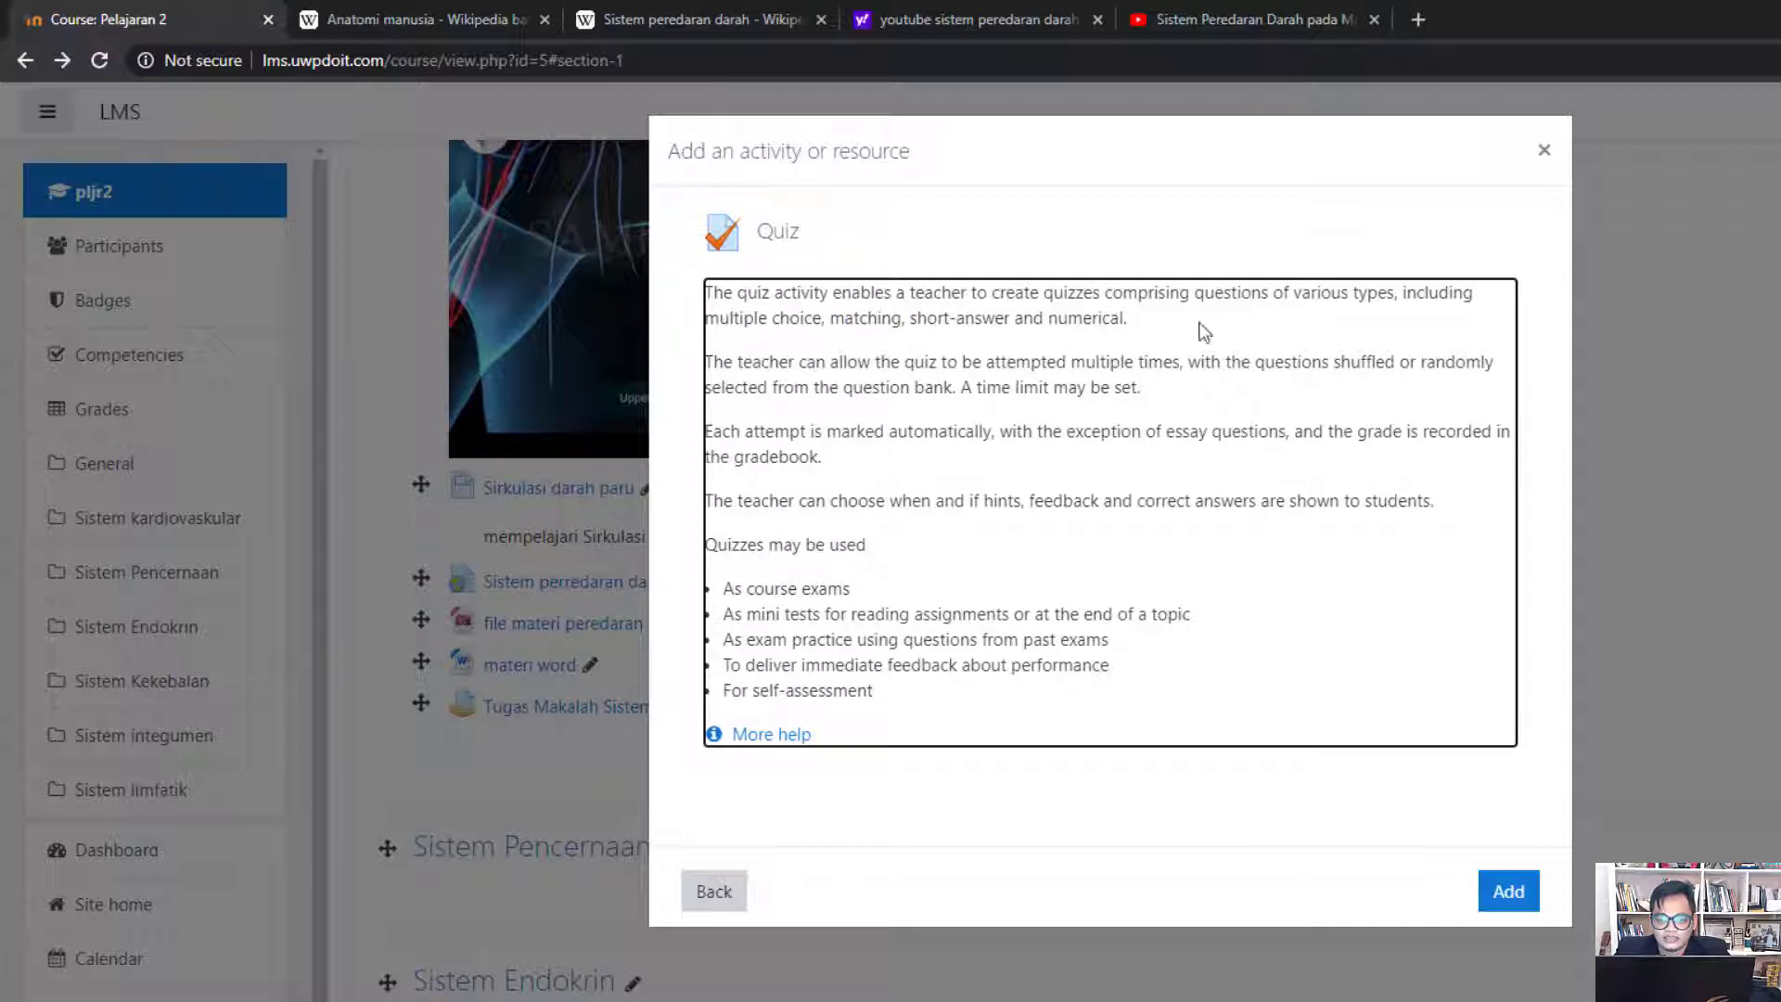
drag(706, 319, 818, 322)
click(885, 368)
drag(911, 317, 1009, 320)
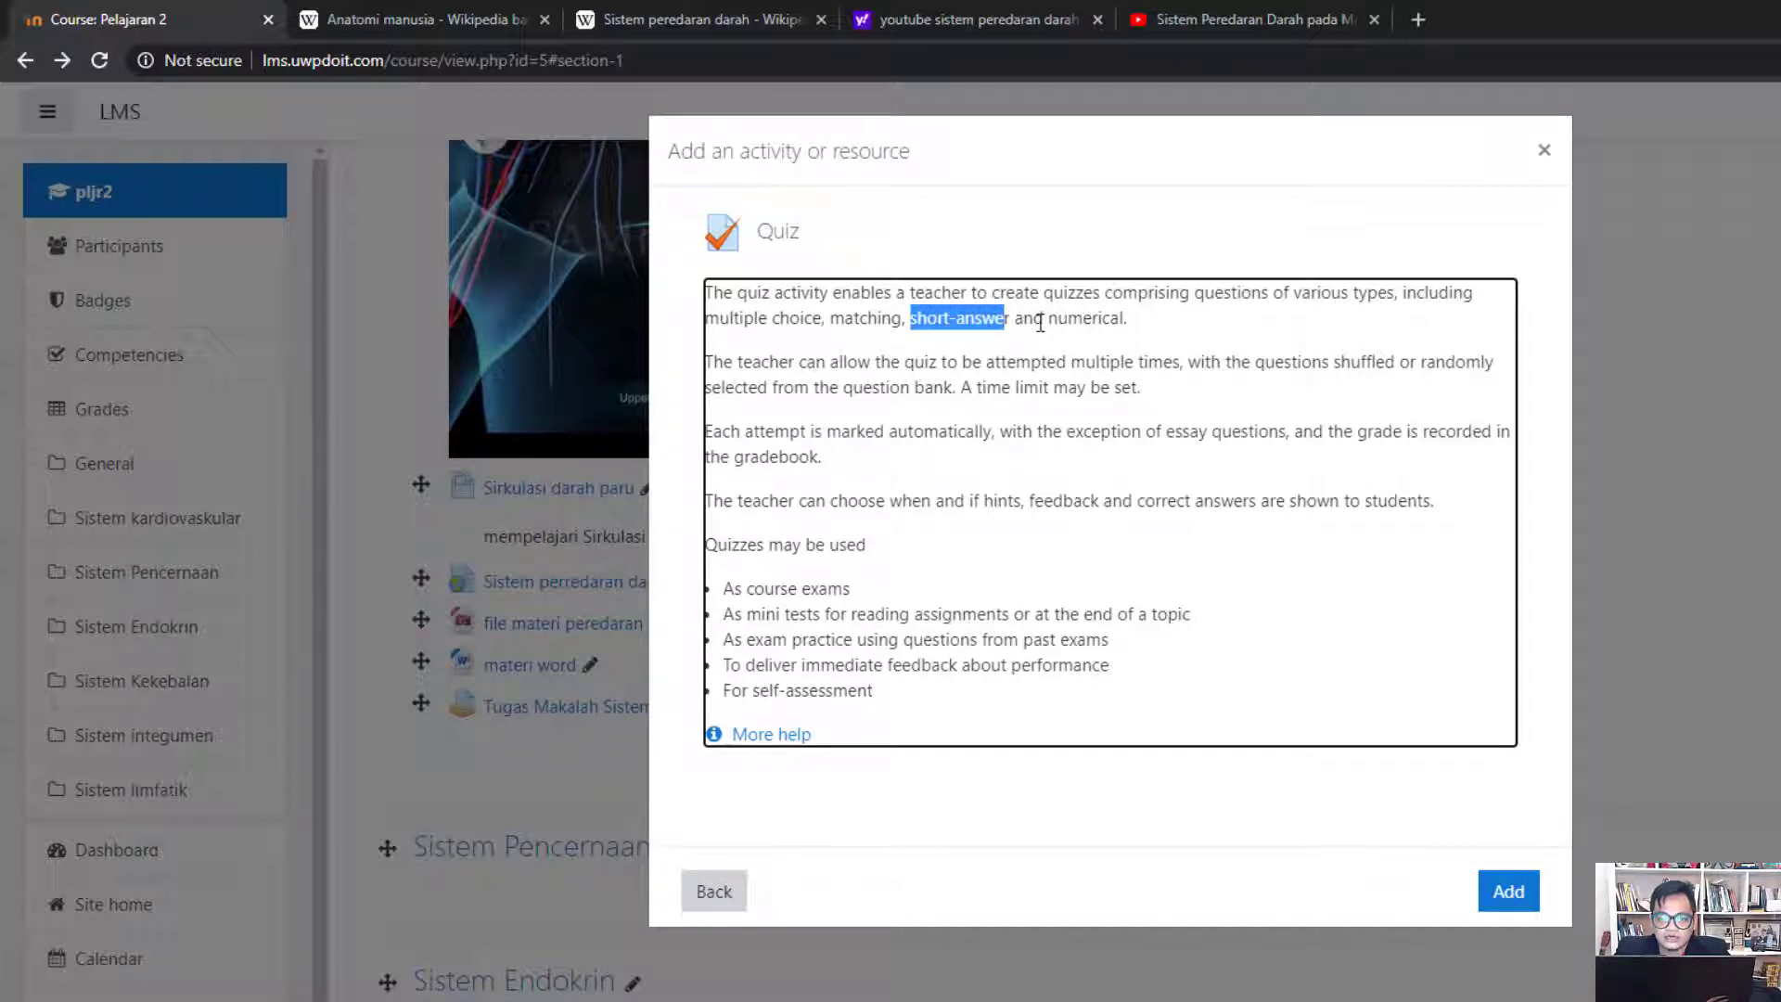
click(1040, 323)
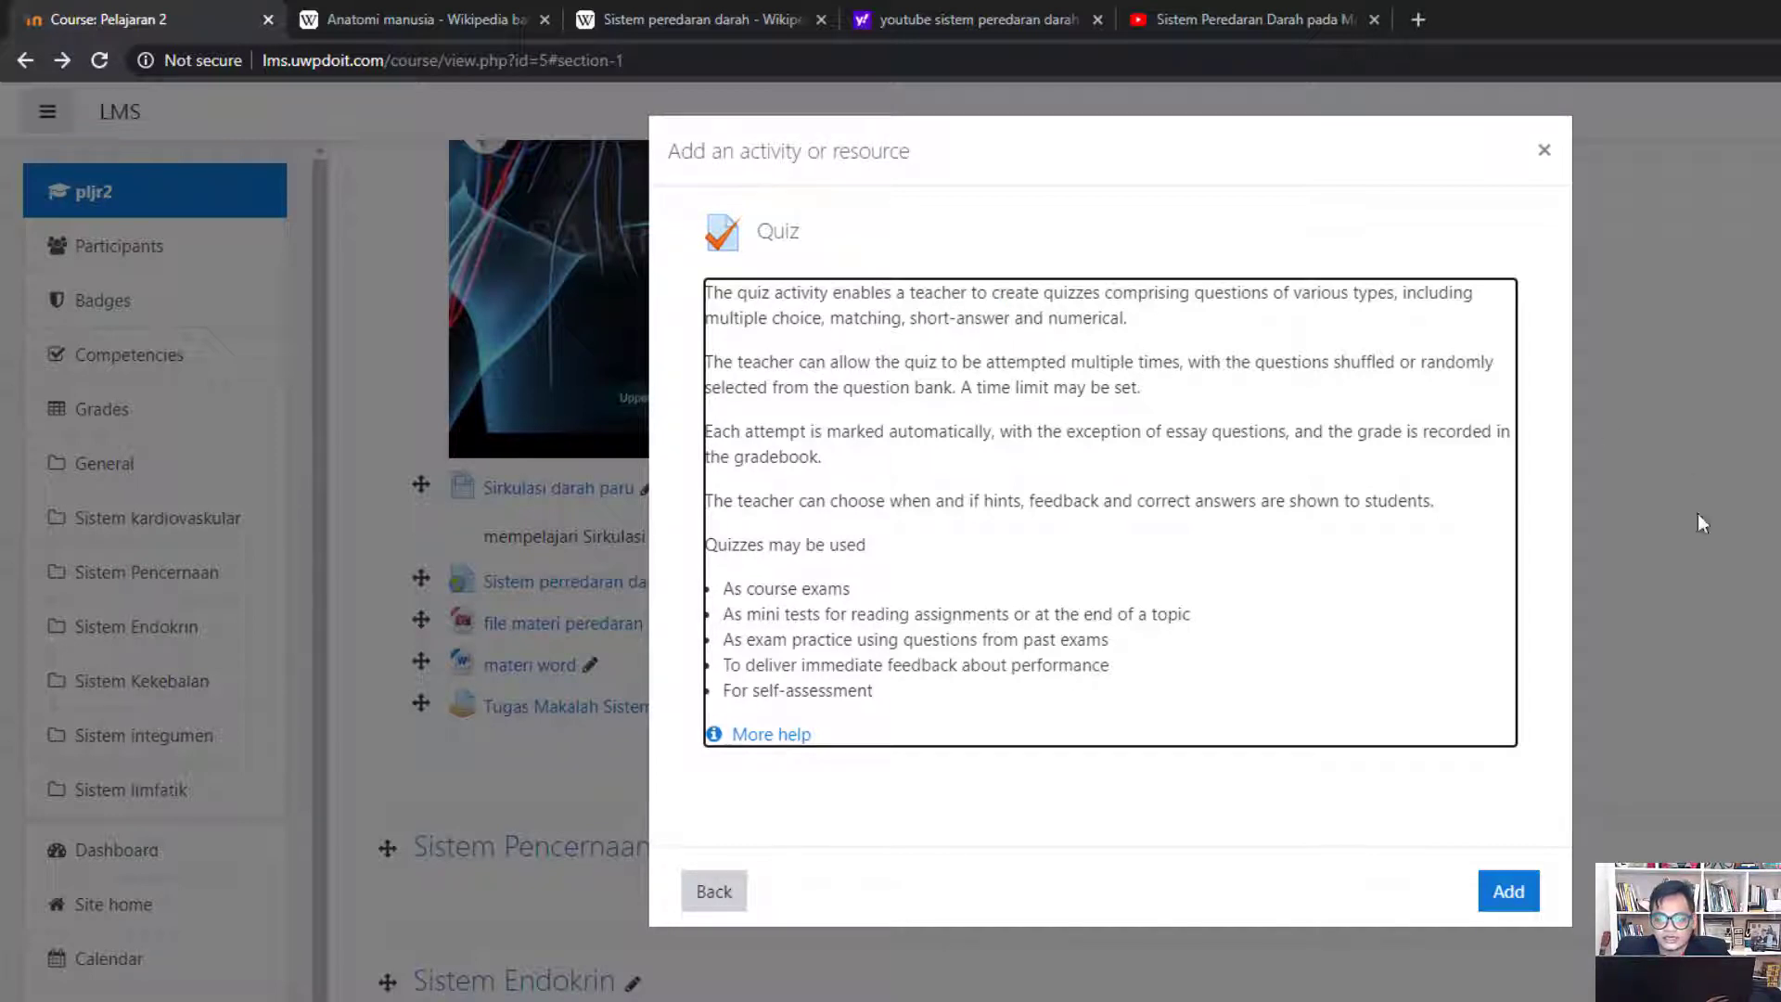
click(1510, 886)
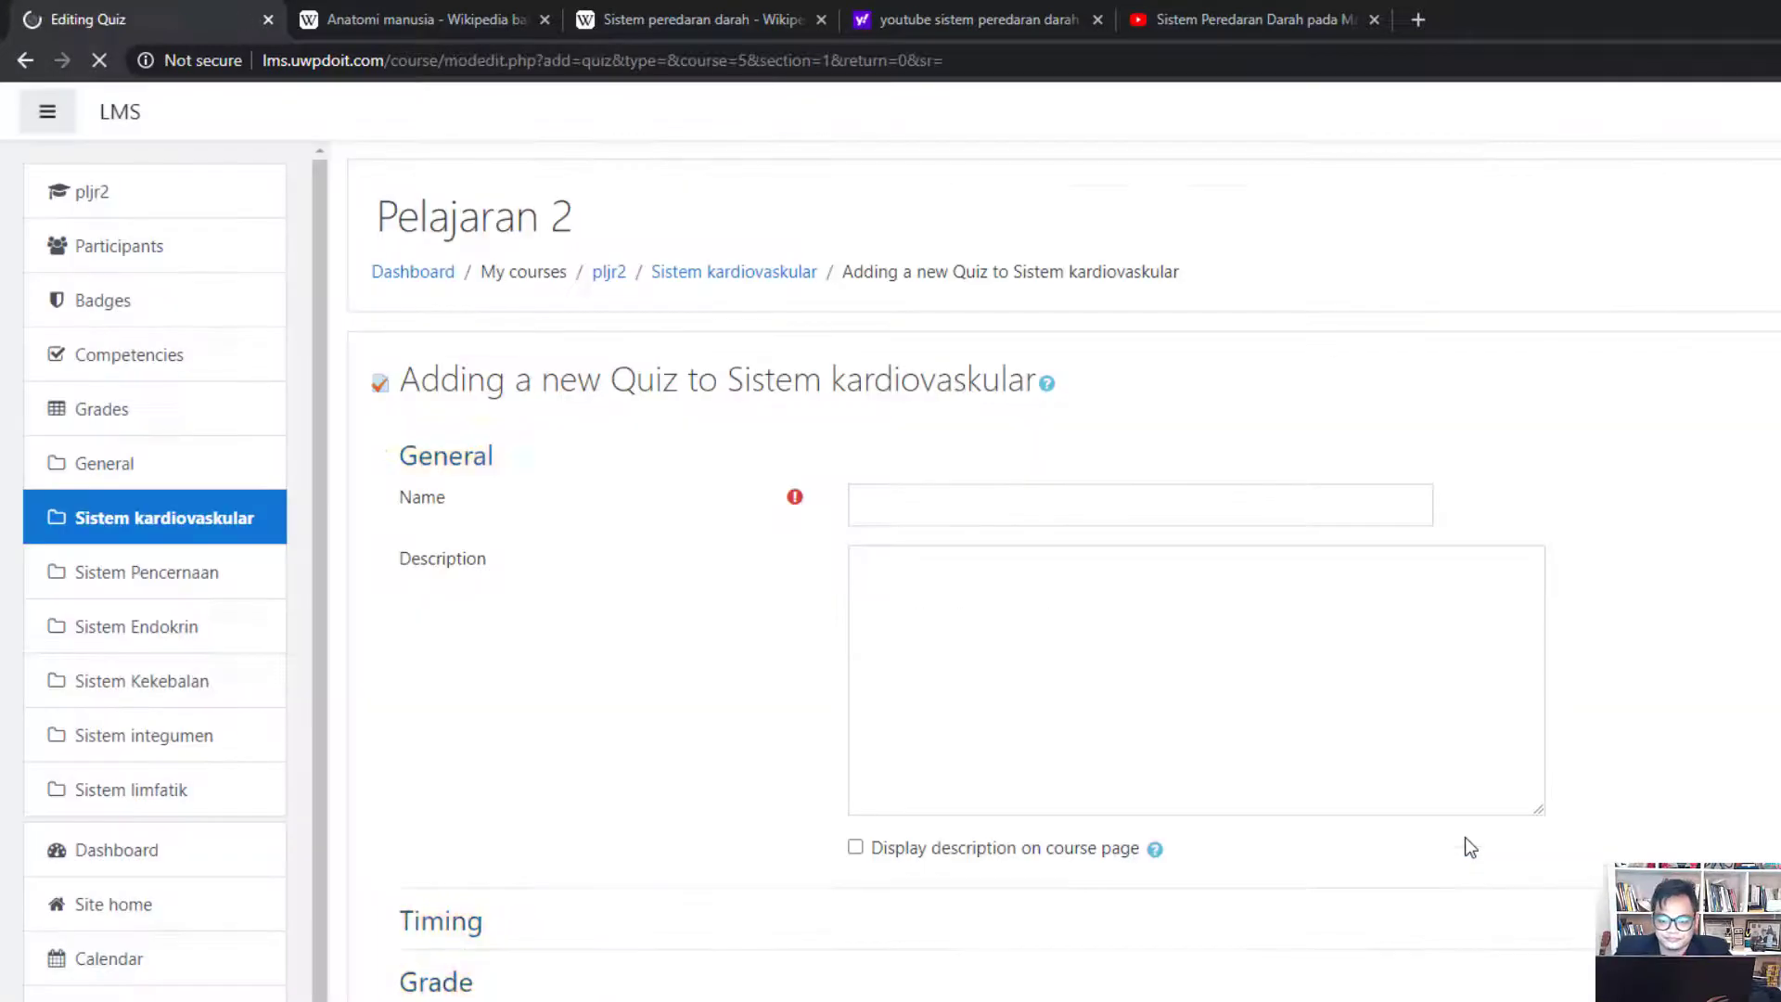
Name the quiz "Quiz Anatomi Manusia"
click(1203, 508)
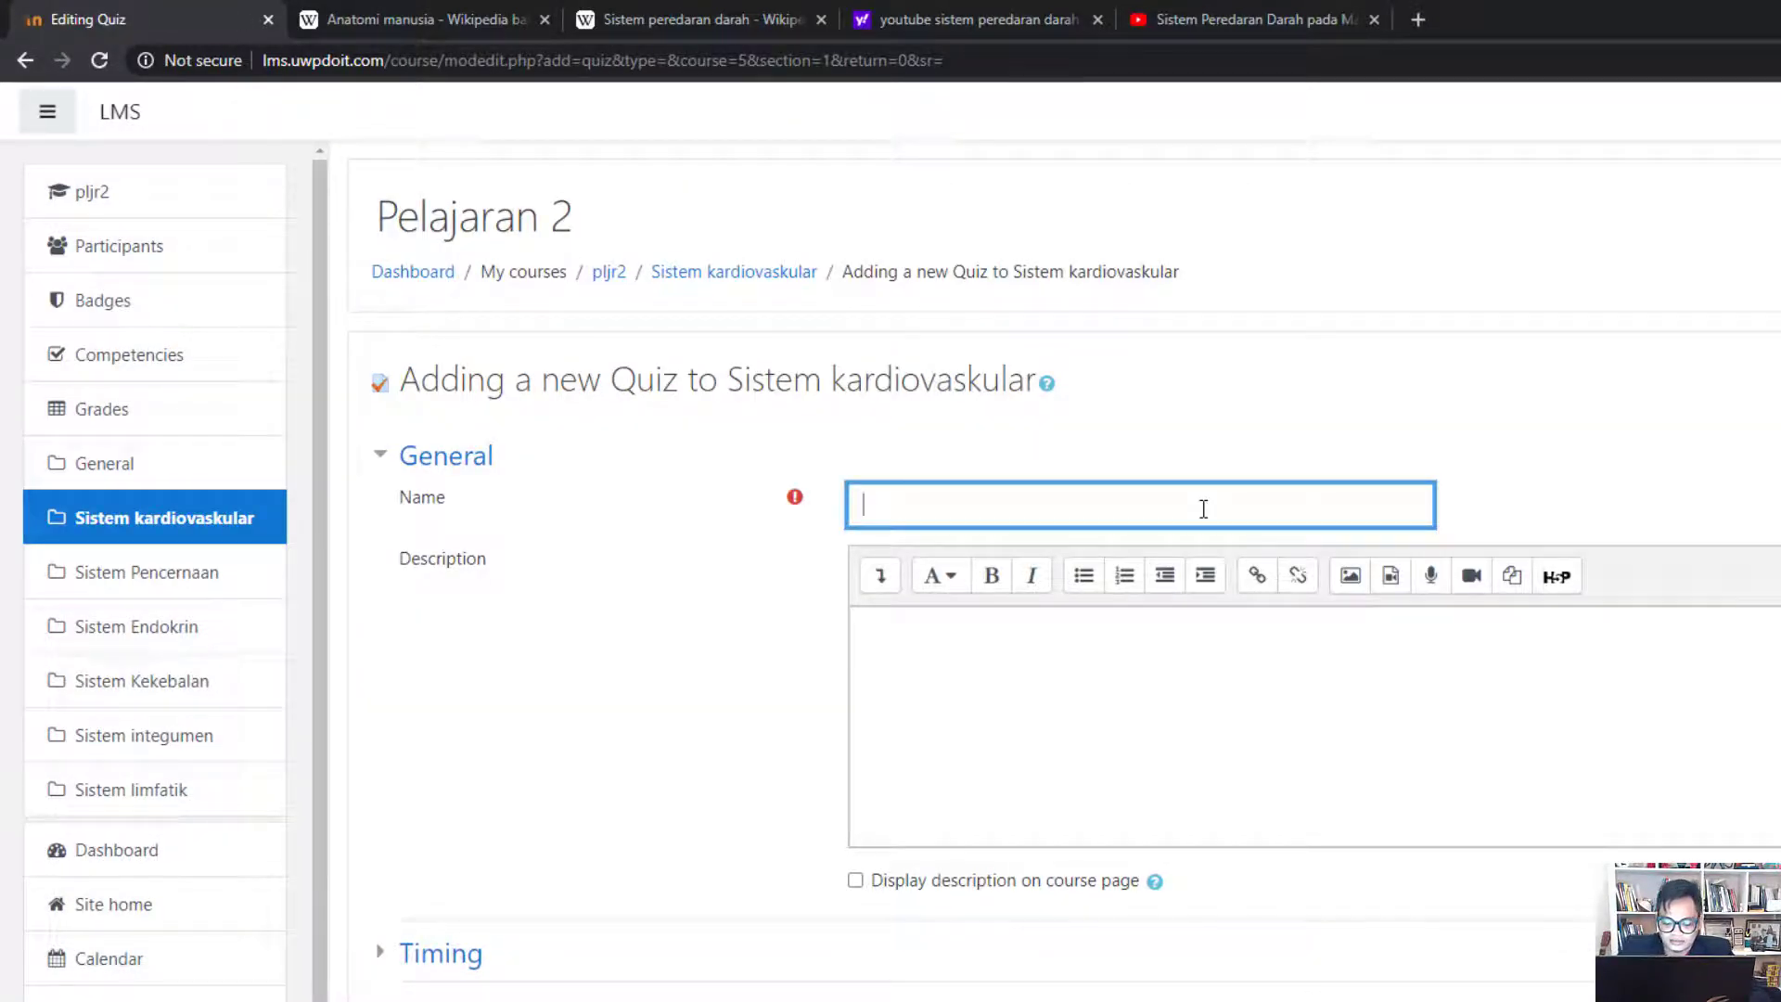
text(Quiz Anatom)
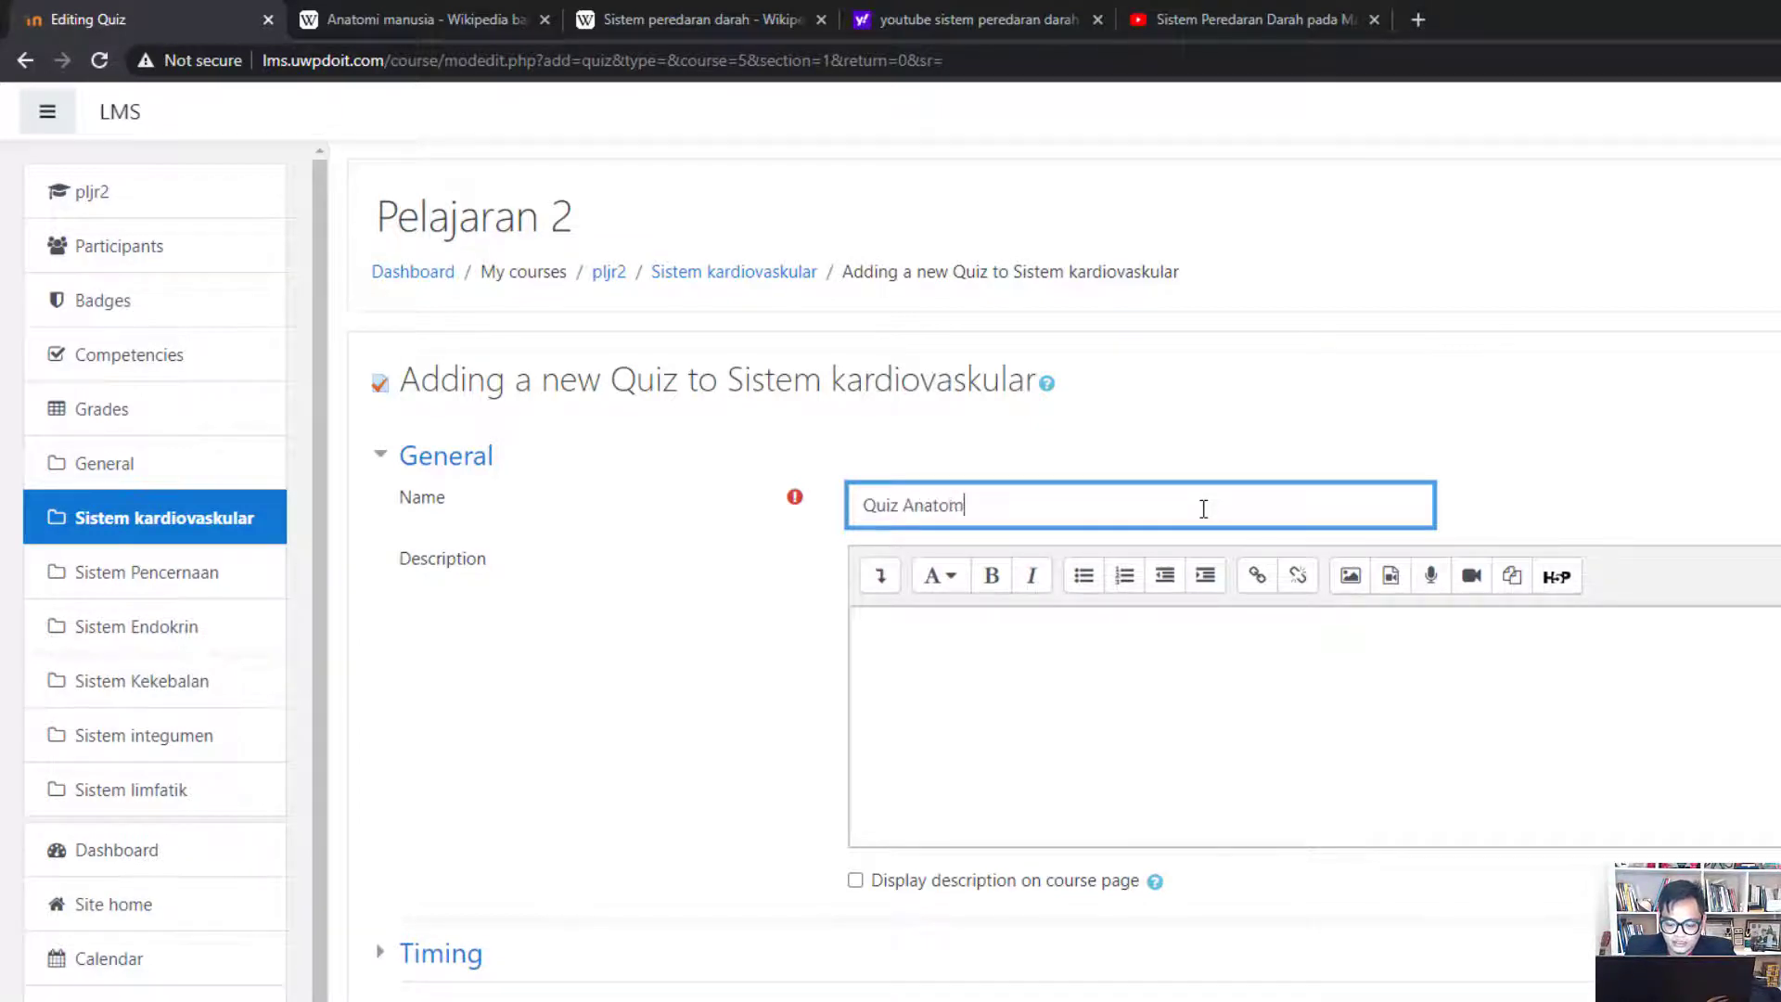
text(i Mausia)
key(BackSpace)
key(BackSpace)
key(F12)
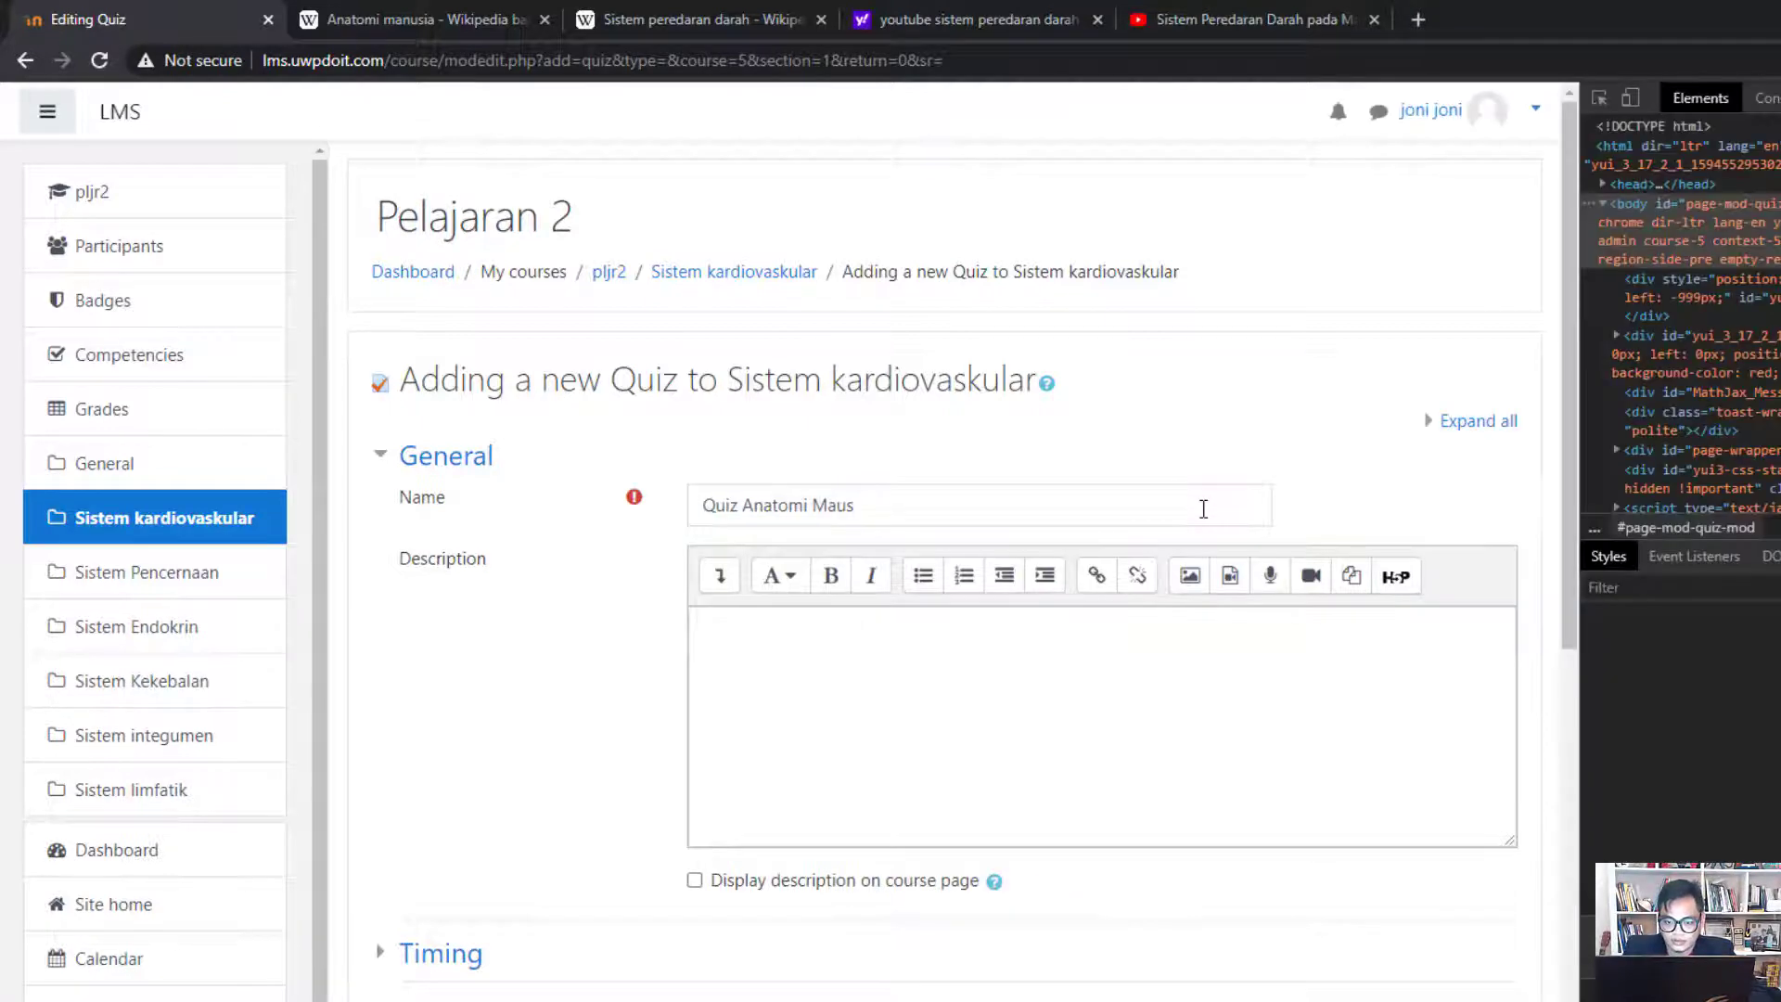
key(F12)
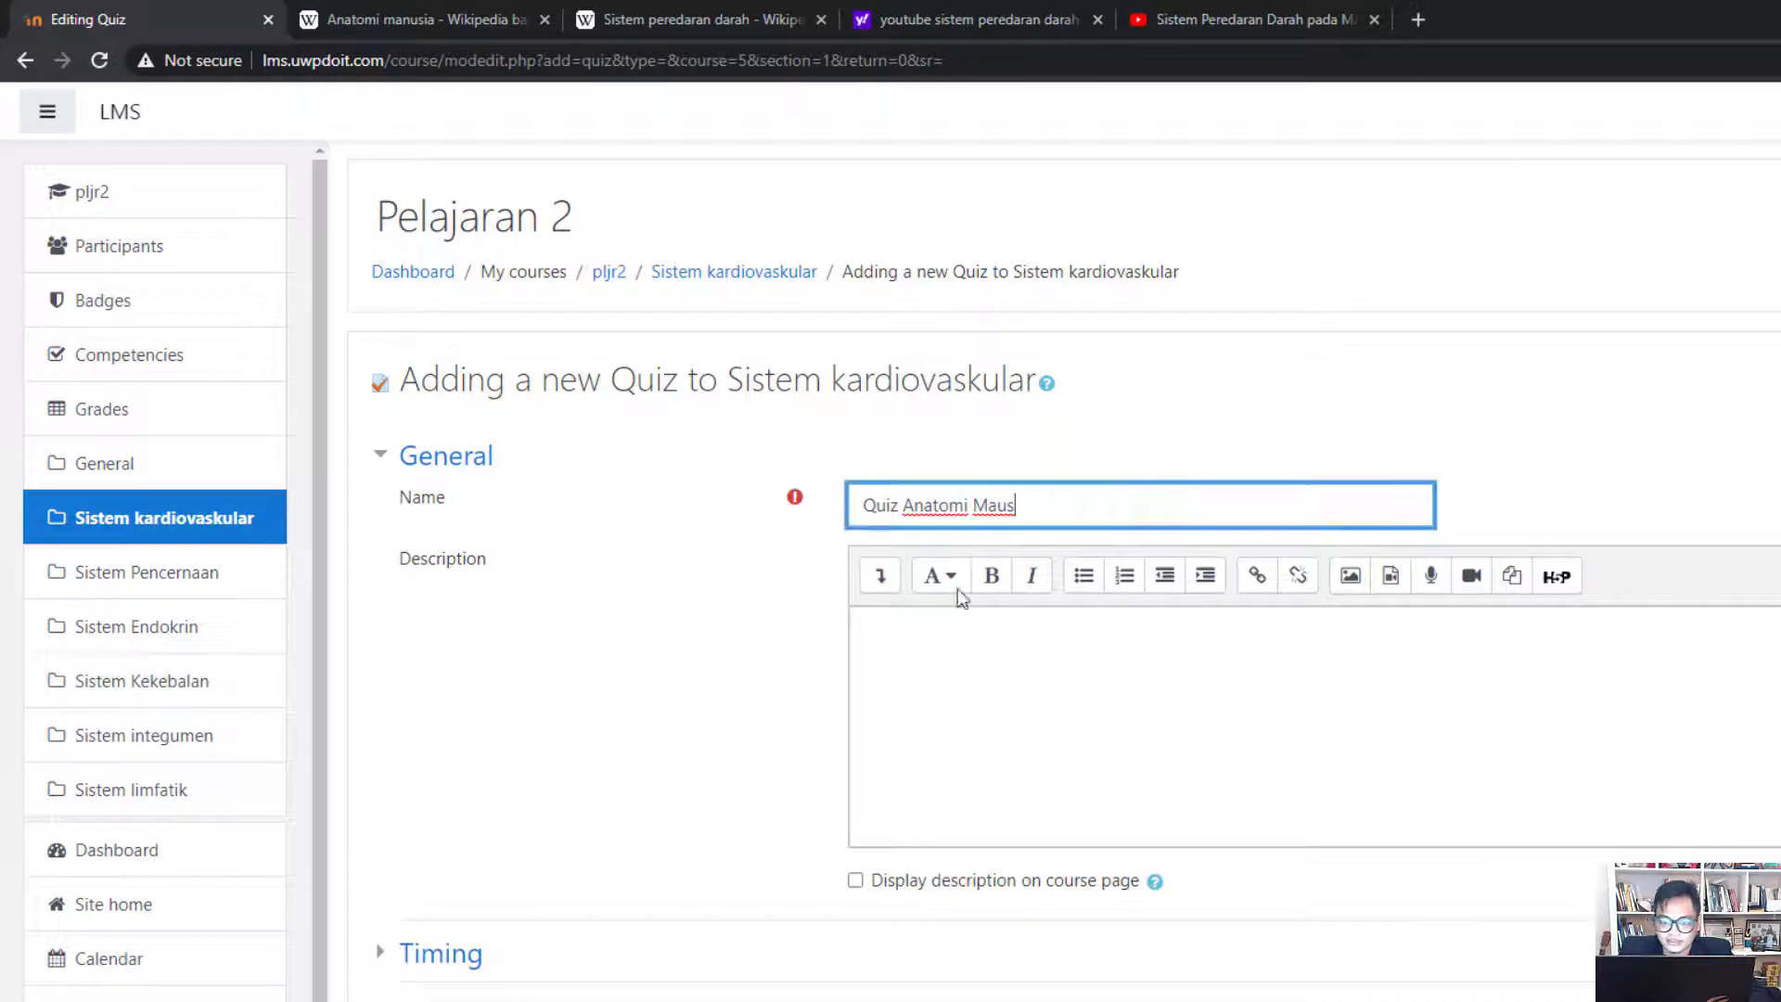
key(BackSpace)
key(BackSpace)
key(BackSpace)
text(anusia)
Enter "Soal Quiz Anatomi Manusia" as the quiz description and have it displayed on the course page
click(1025, 661)
text(Soal)
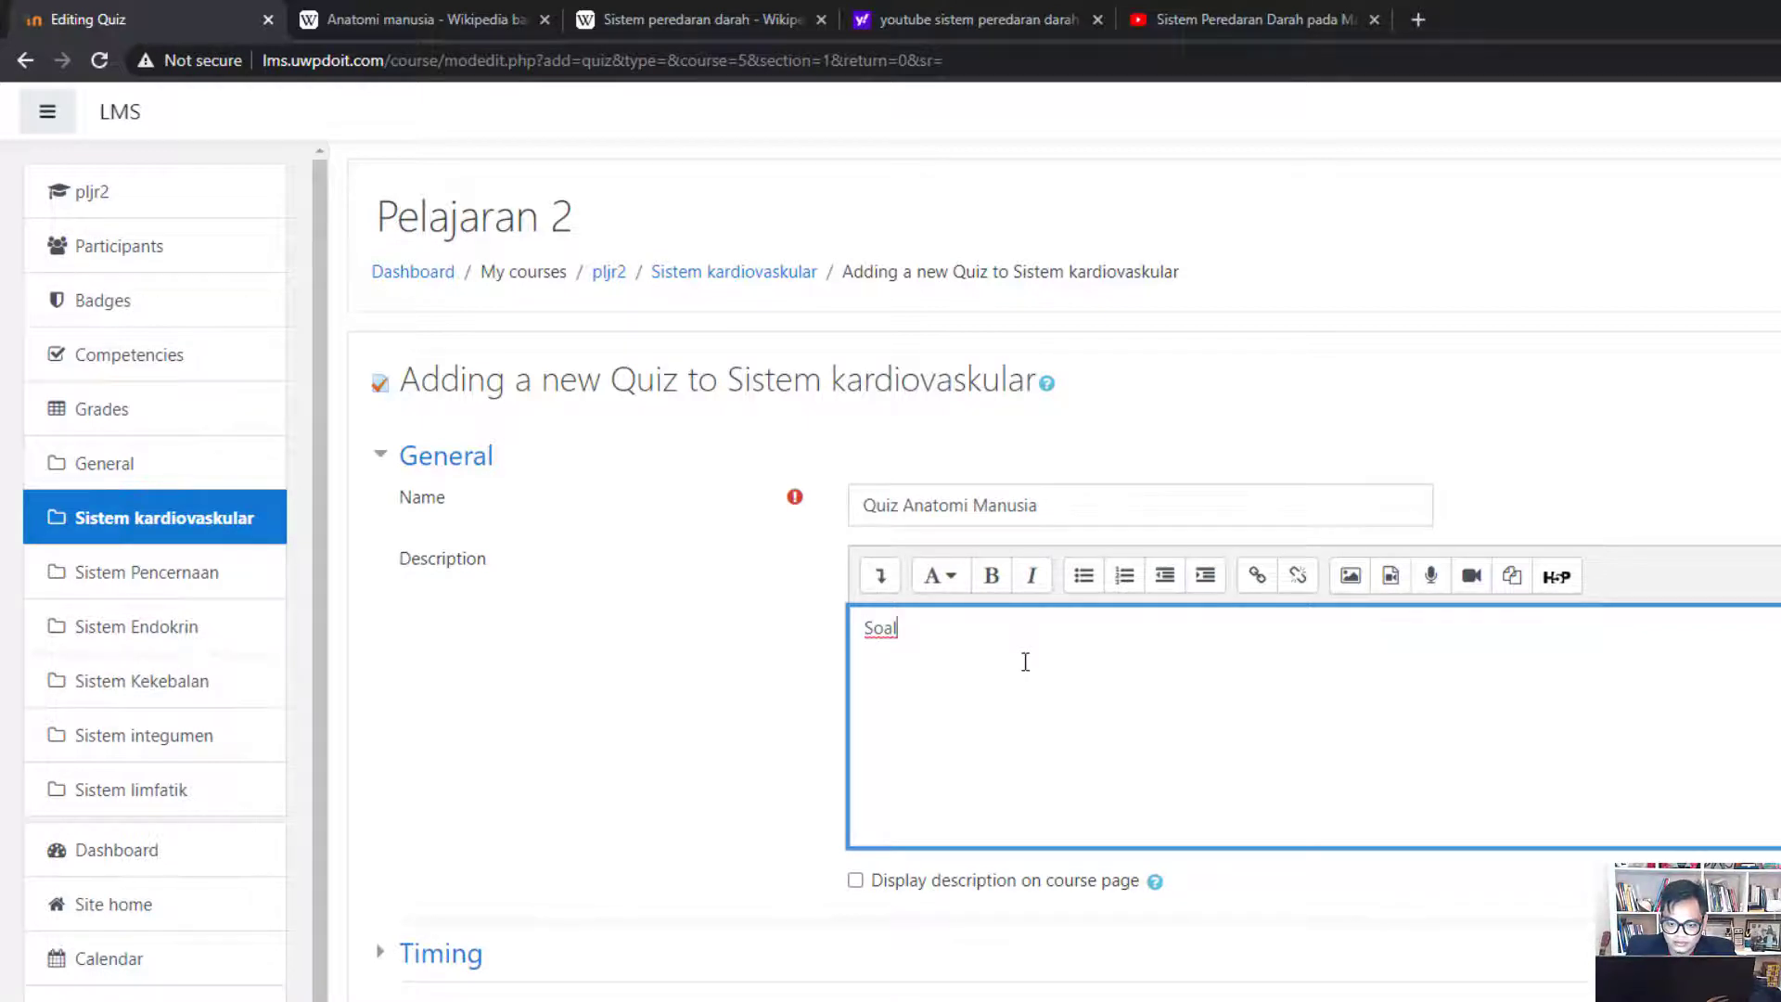
text( Quiz Anatomi)
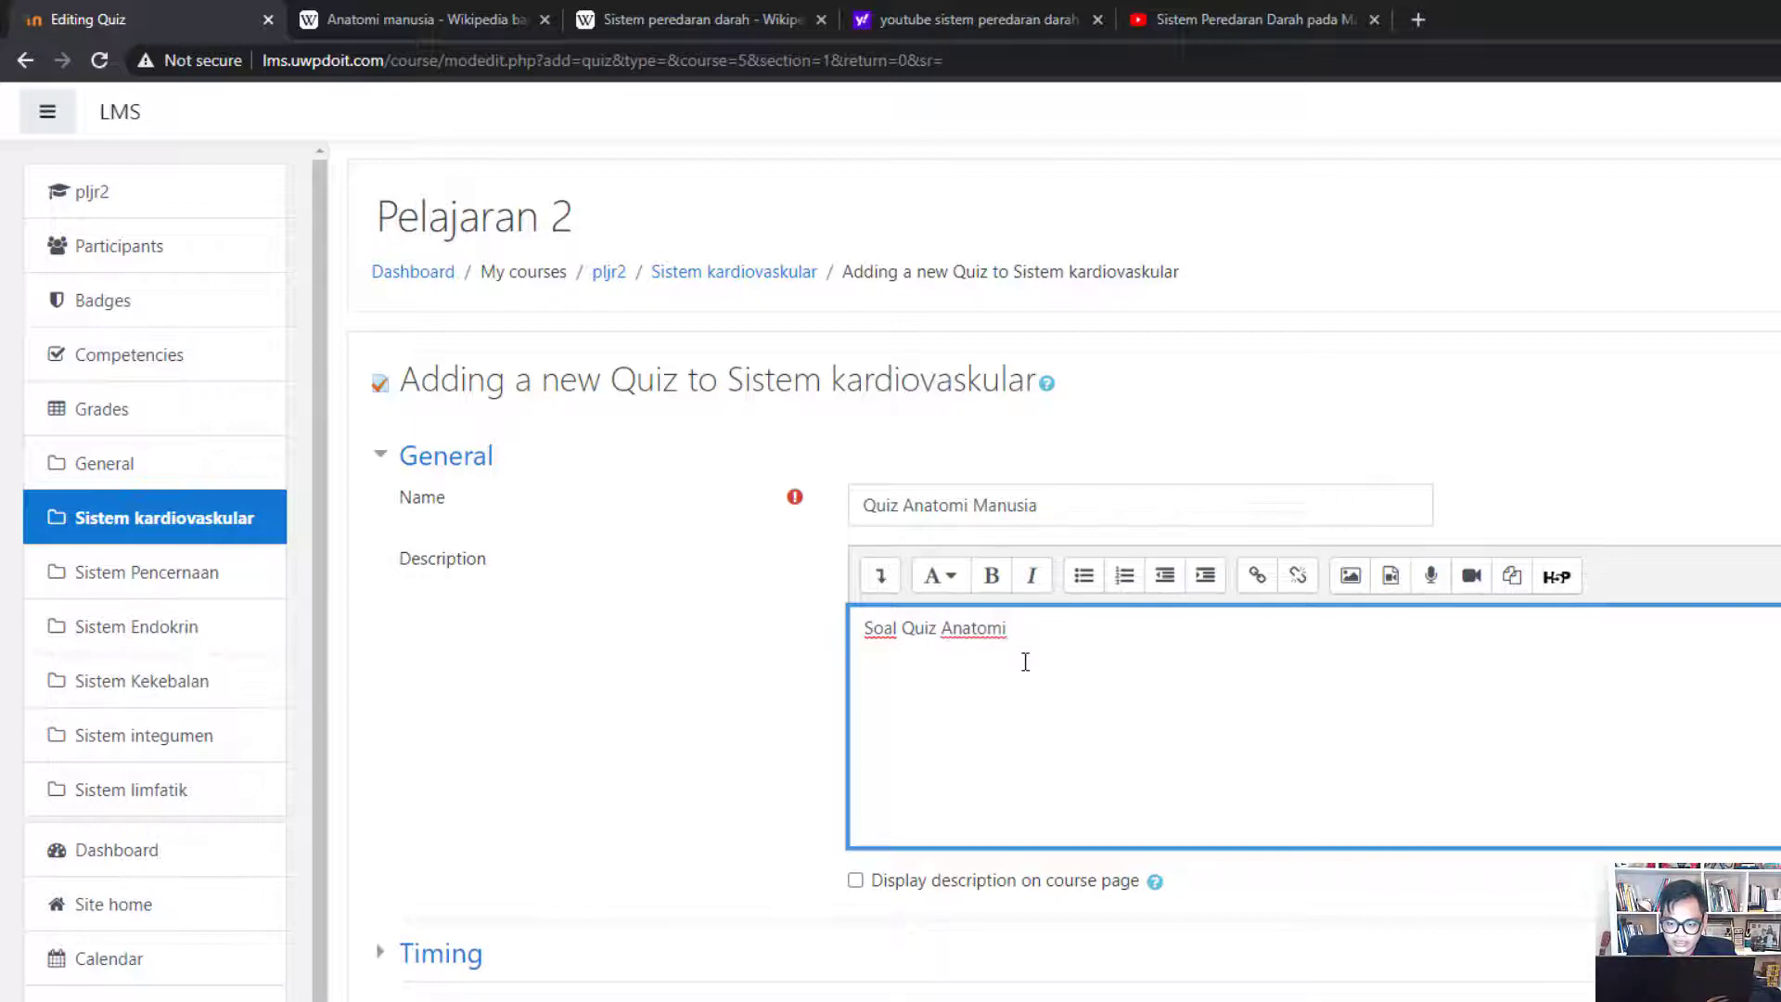
text( Manusia)
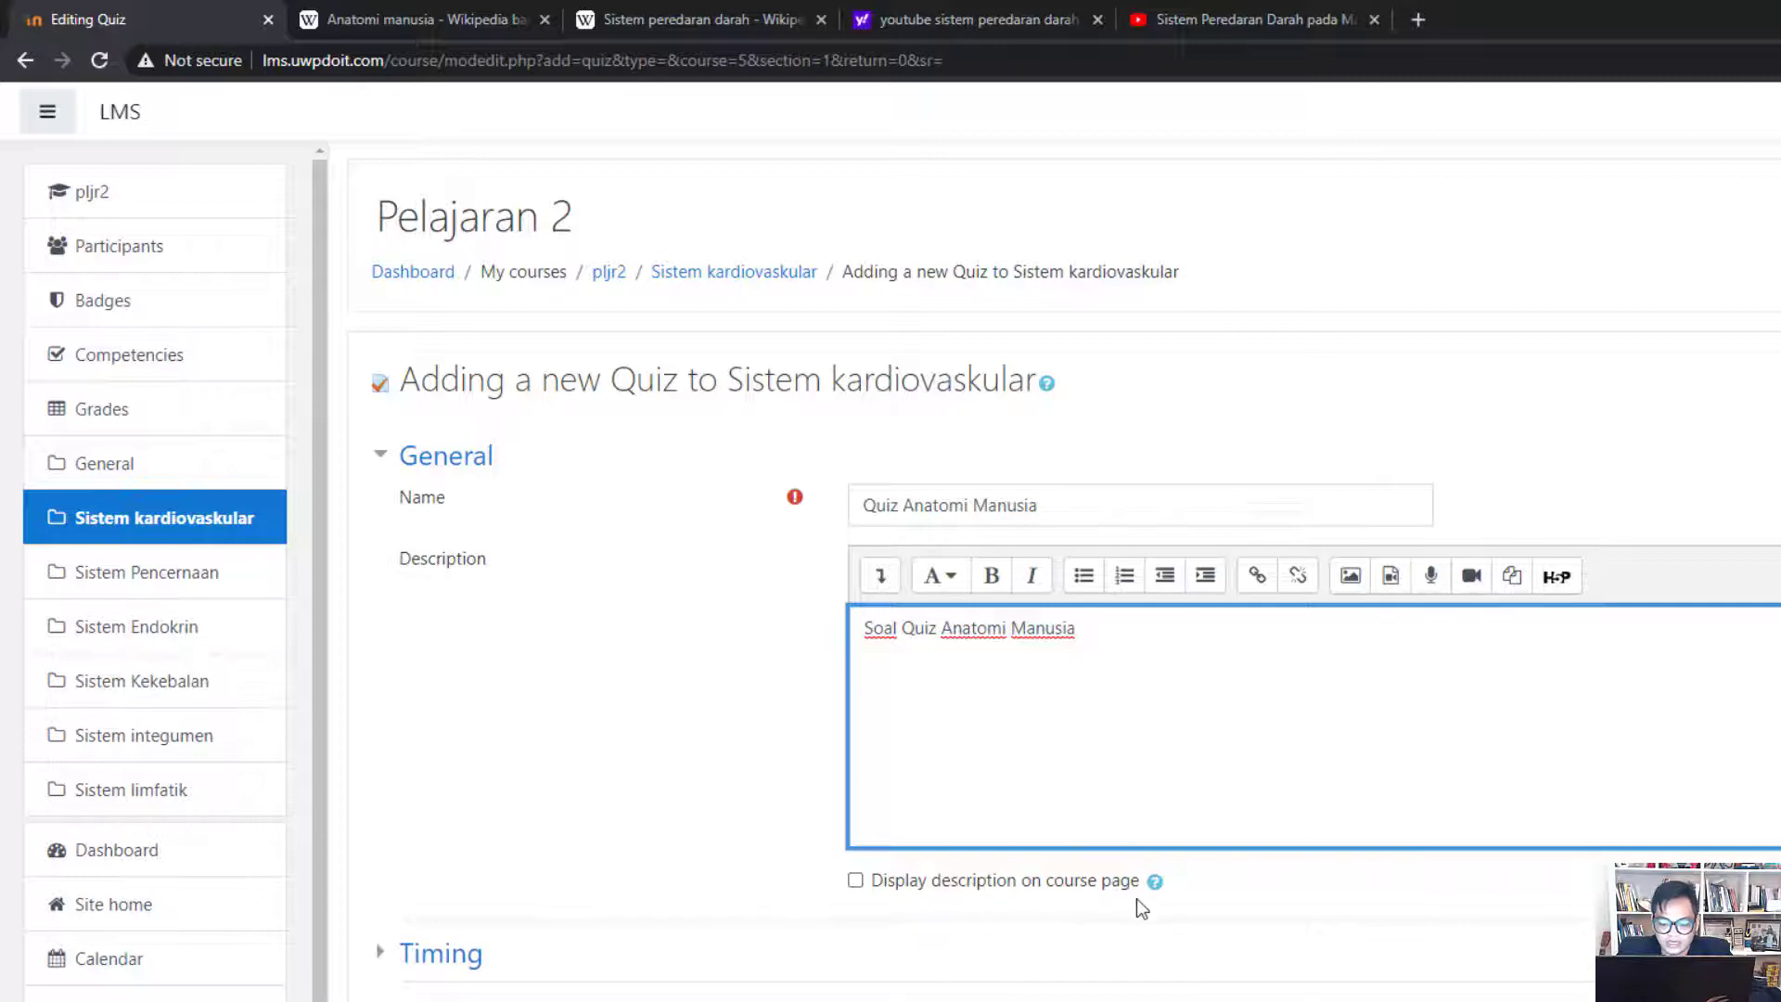
click(851, 882)
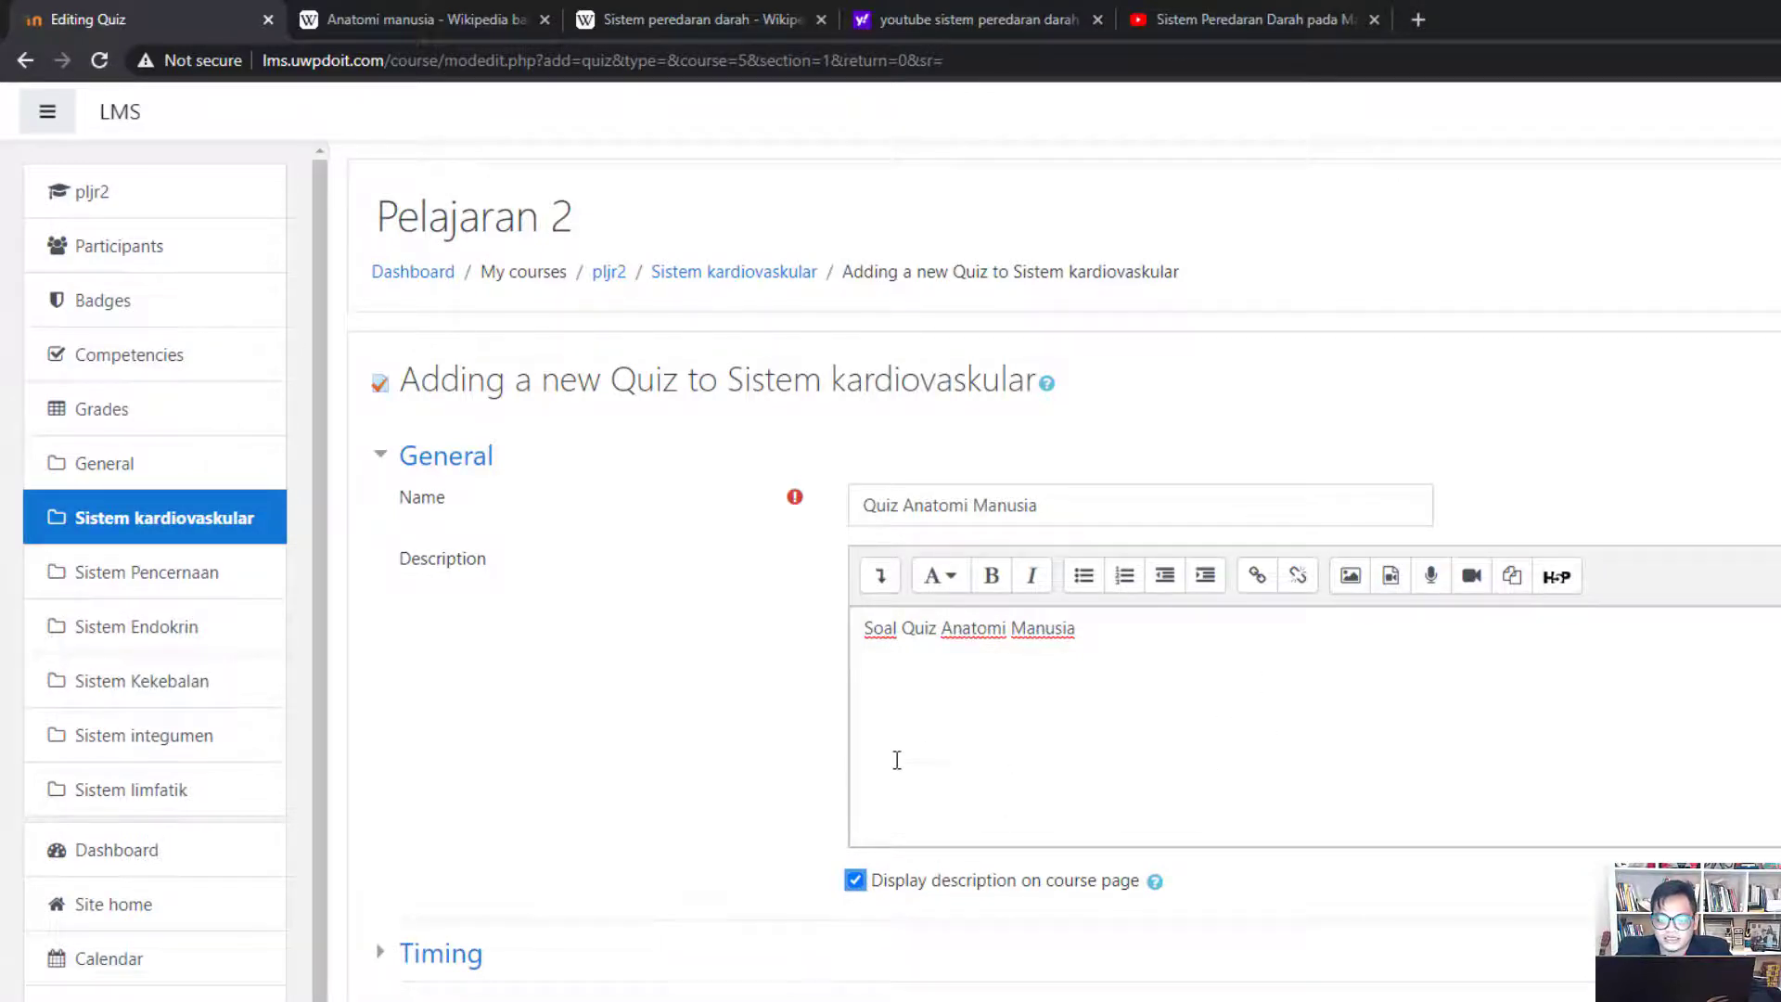
Review the quiz's Timing settings, enabling the time limit and disabling it again
scroll(894, 760, down, 6)
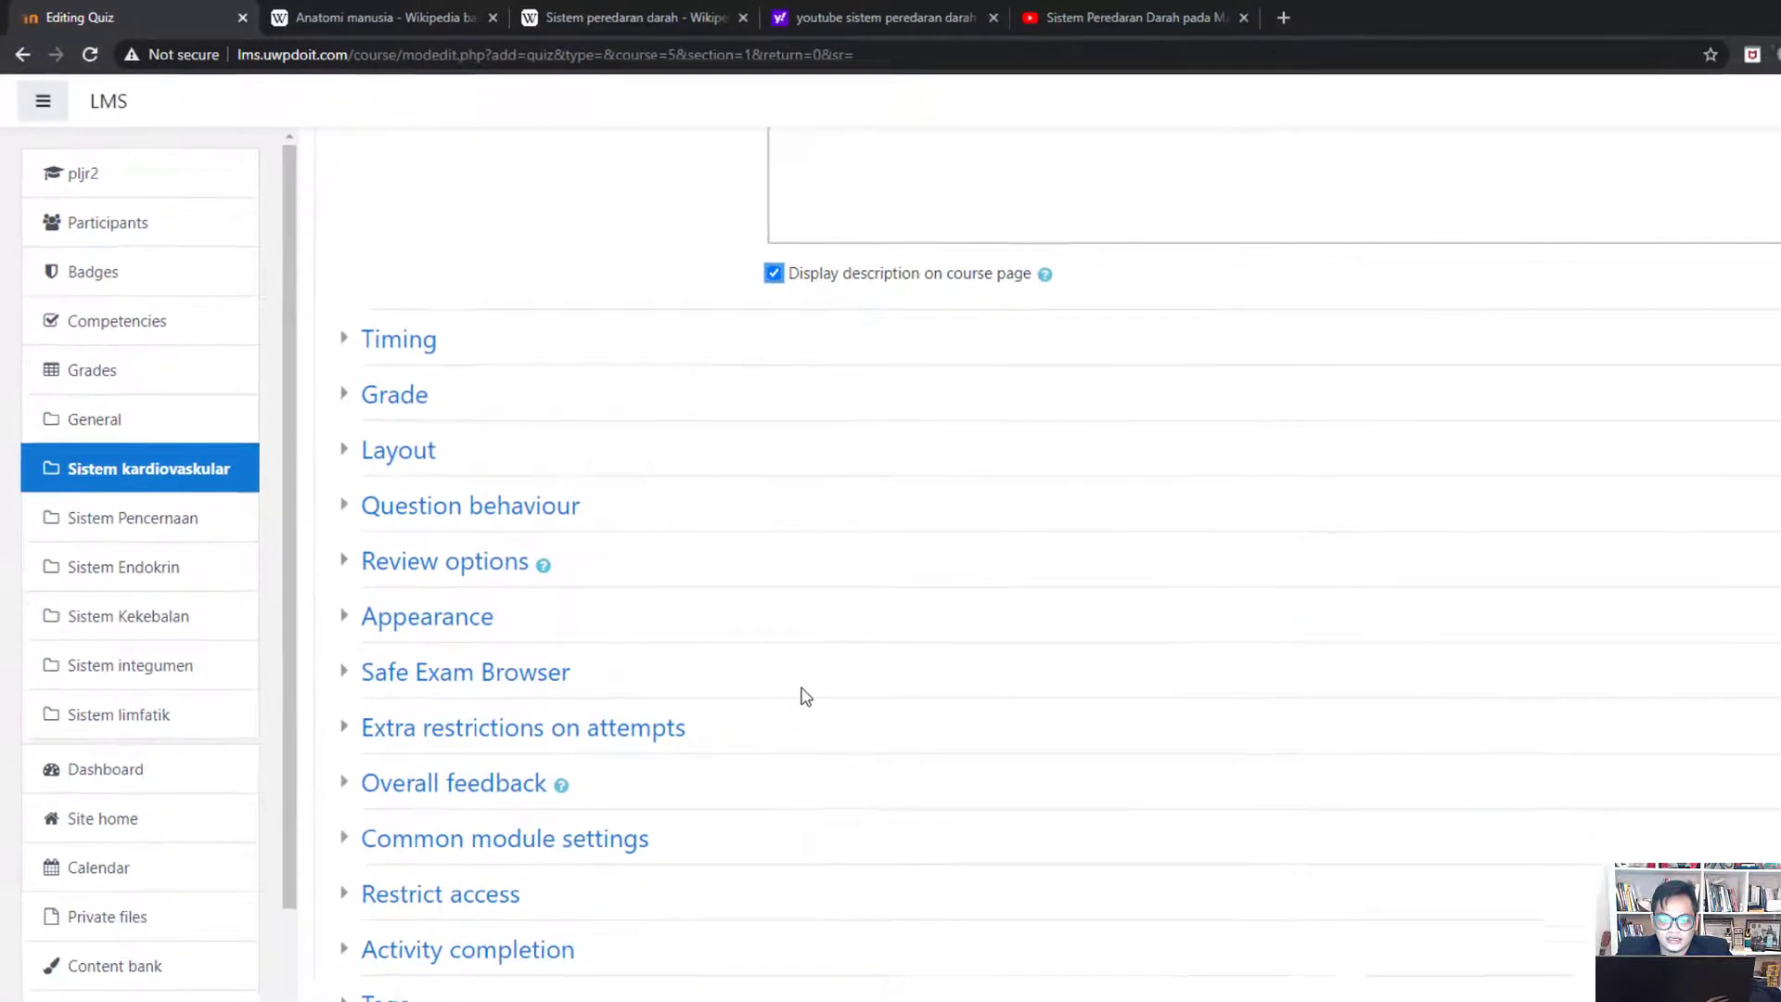
click(328, 330)
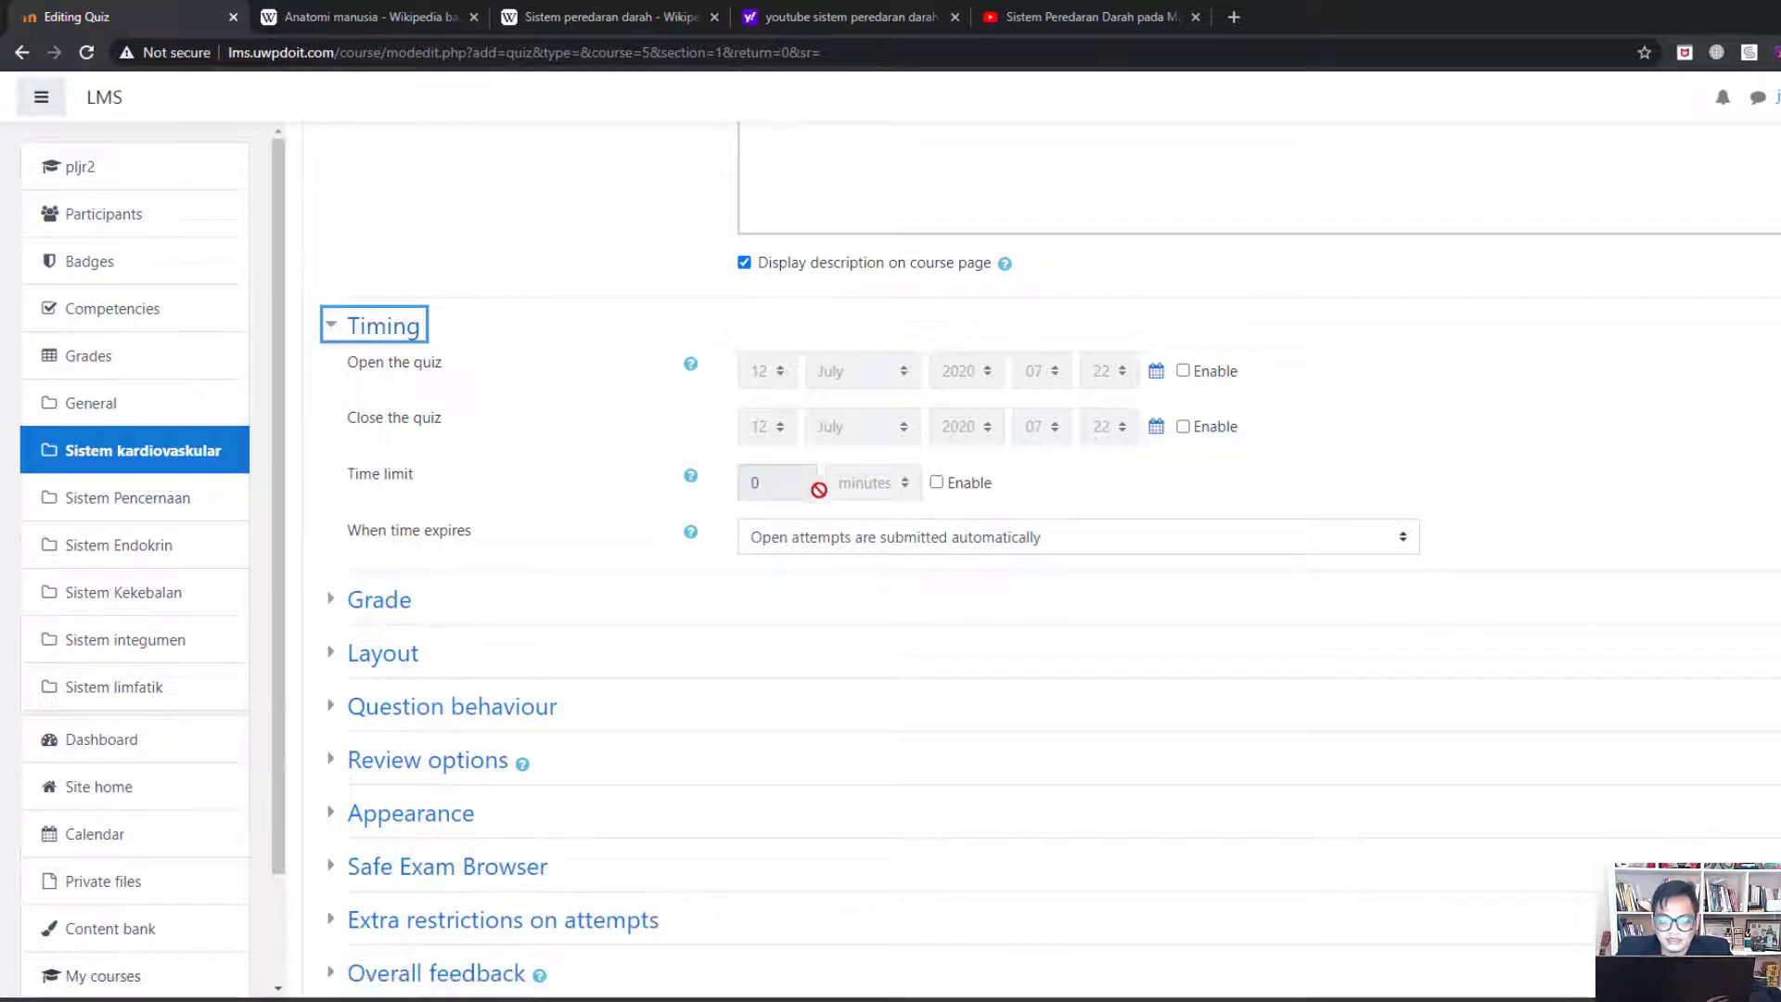
click(935, 483)
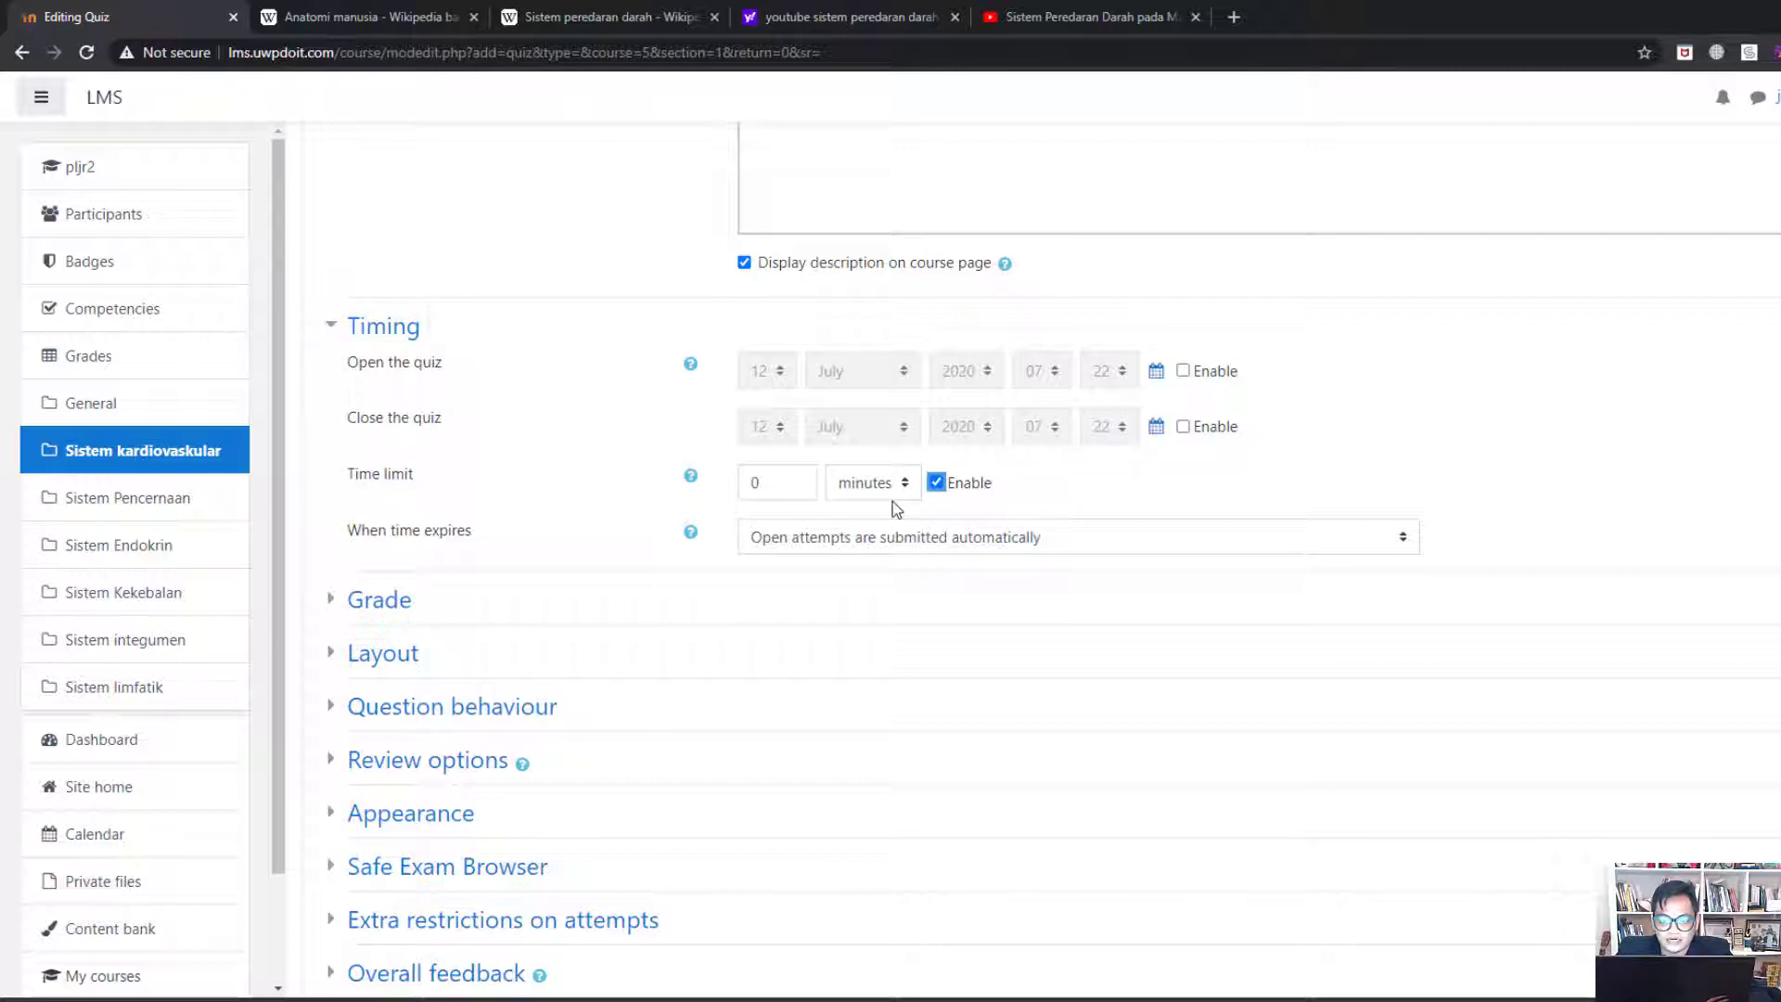
click(935, 482)
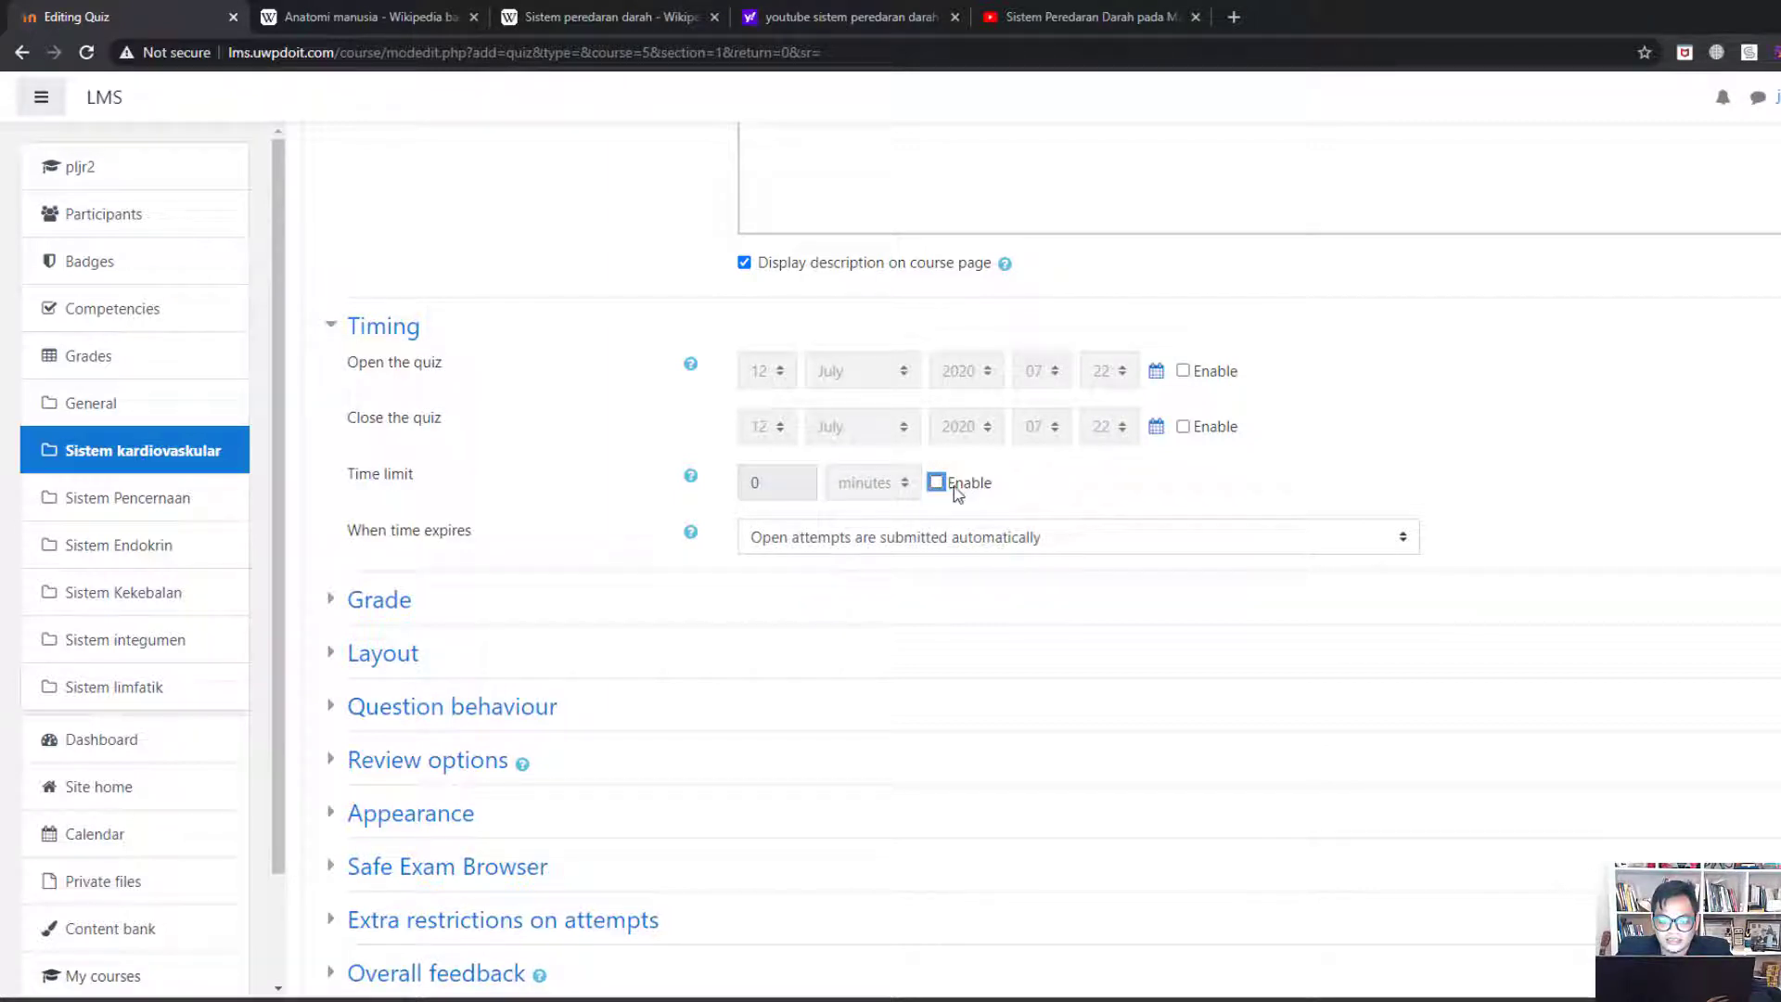
click(1084, 484)
Review the quiz's Grade and Layout settings without changing them, and save the quiz, returning to the course
click(335, 600)
scroll(565, 668, down, 2)
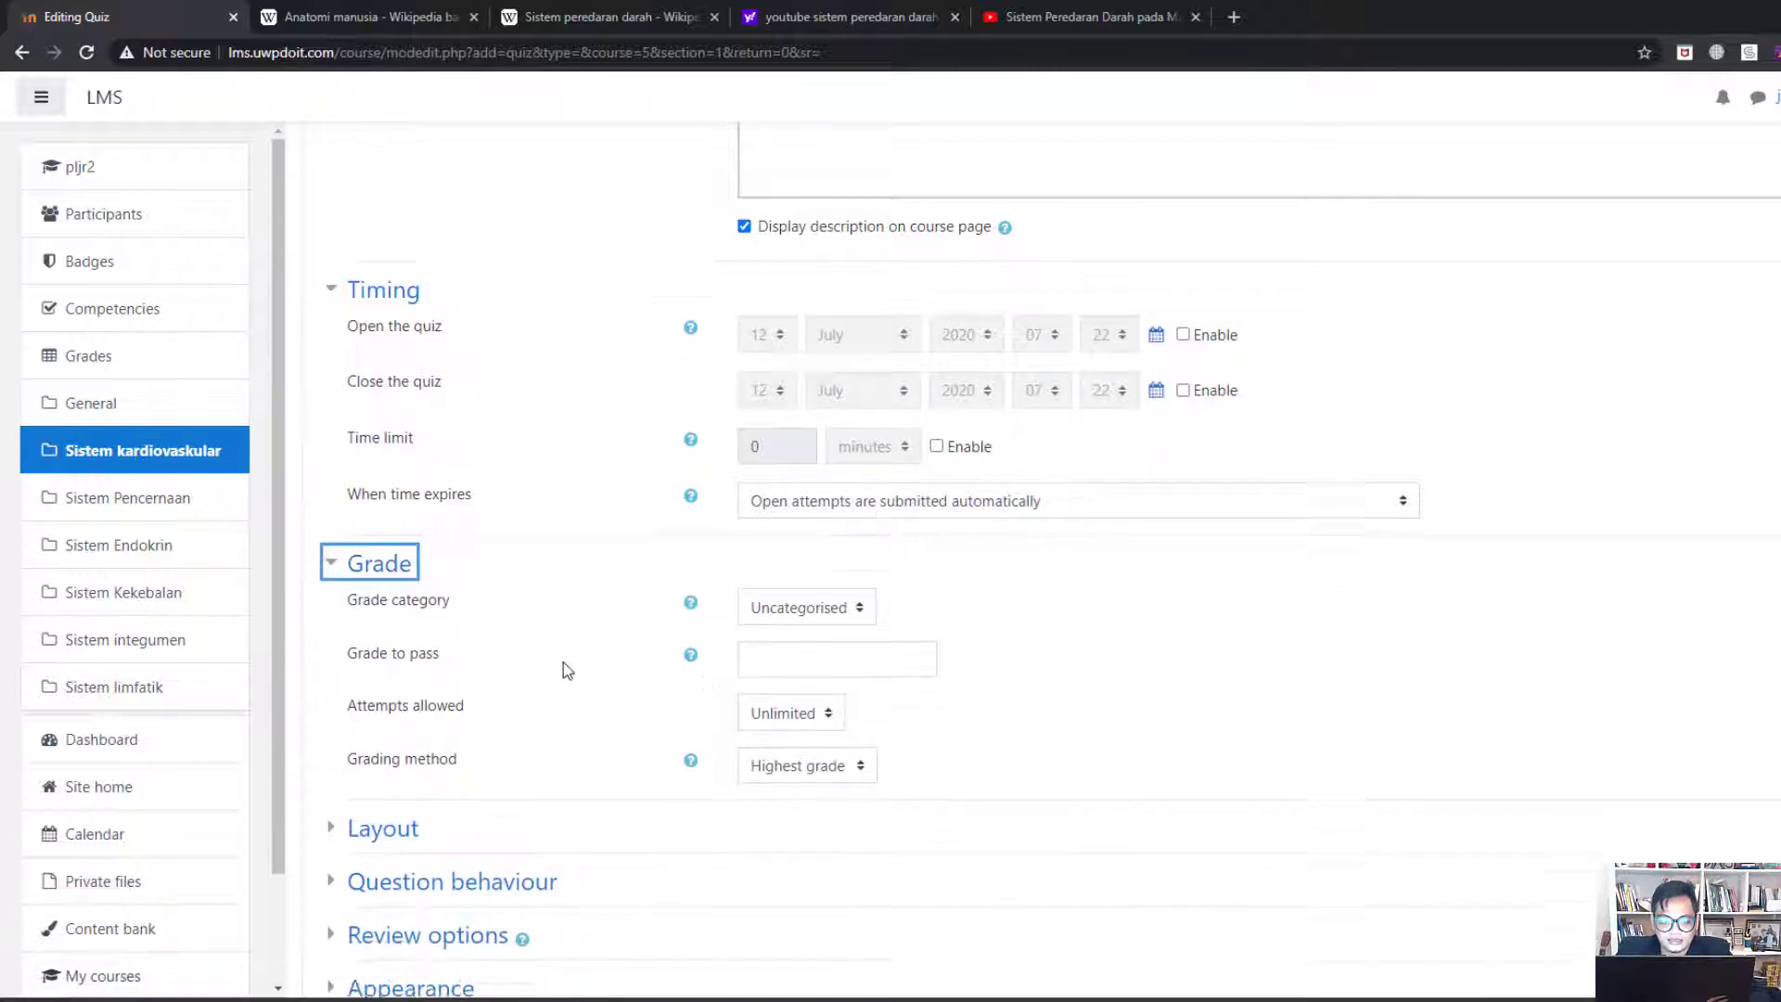
click(340, 668)
scroll(340, 668, down, 3)
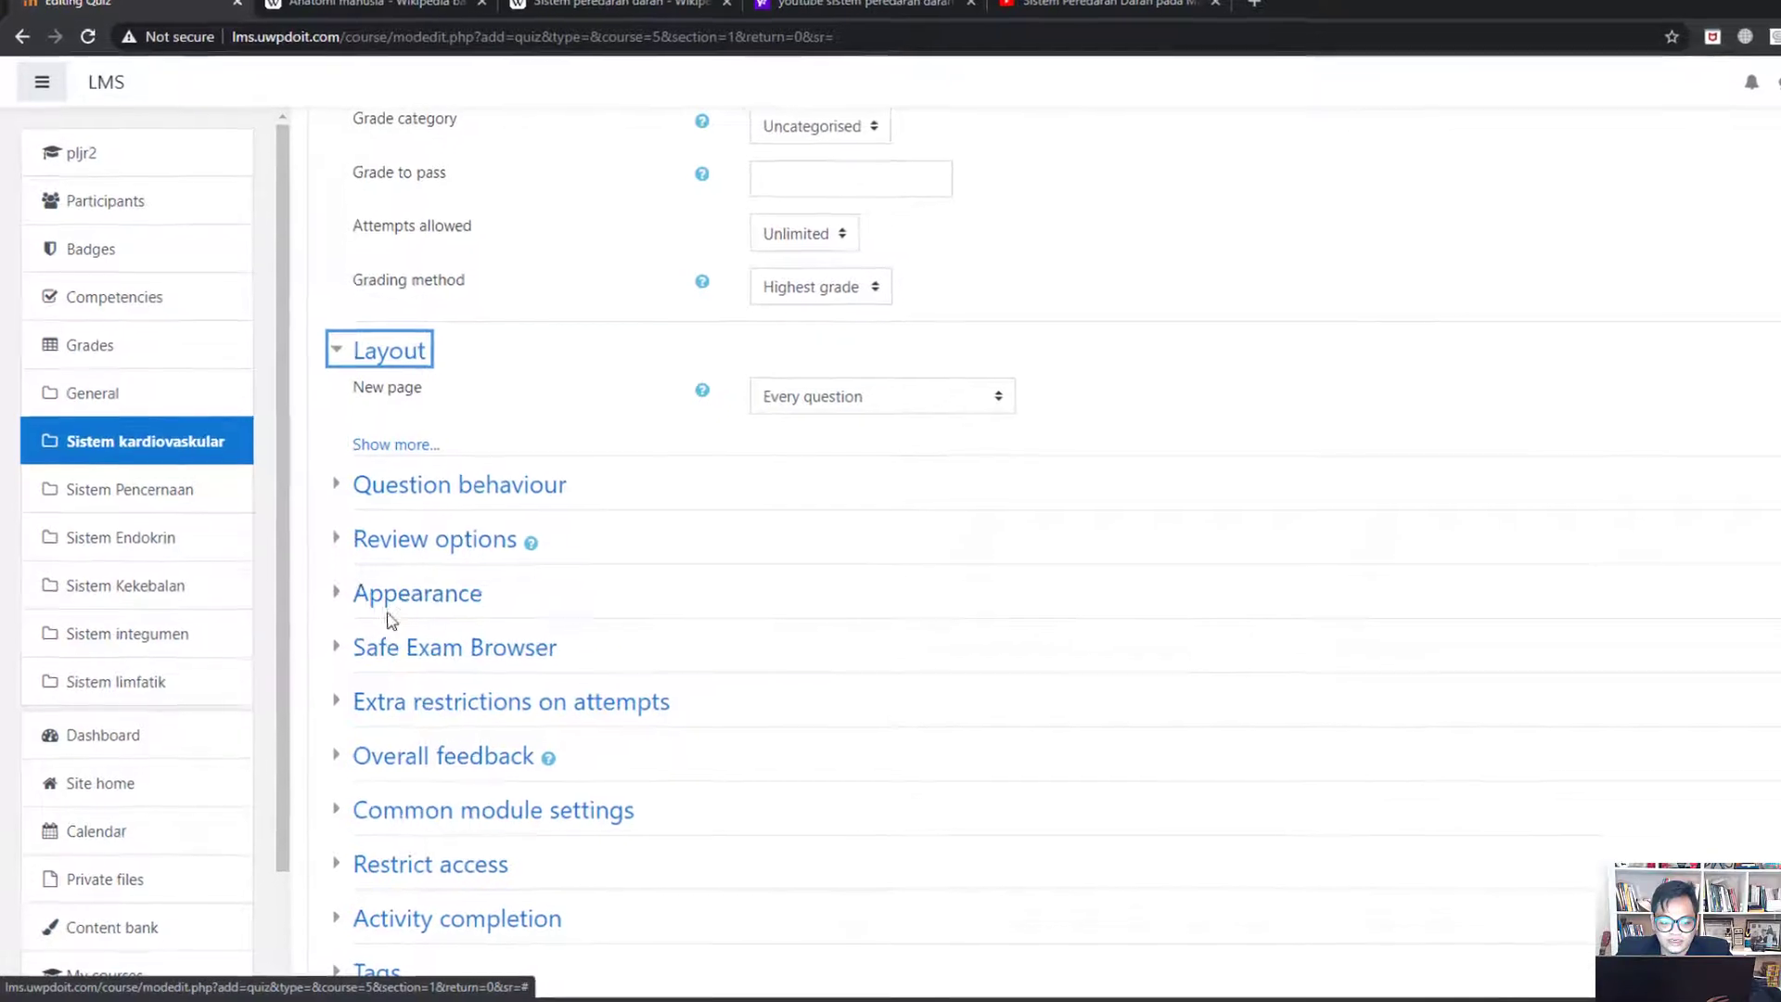
scroll(371, 672, down, 3)
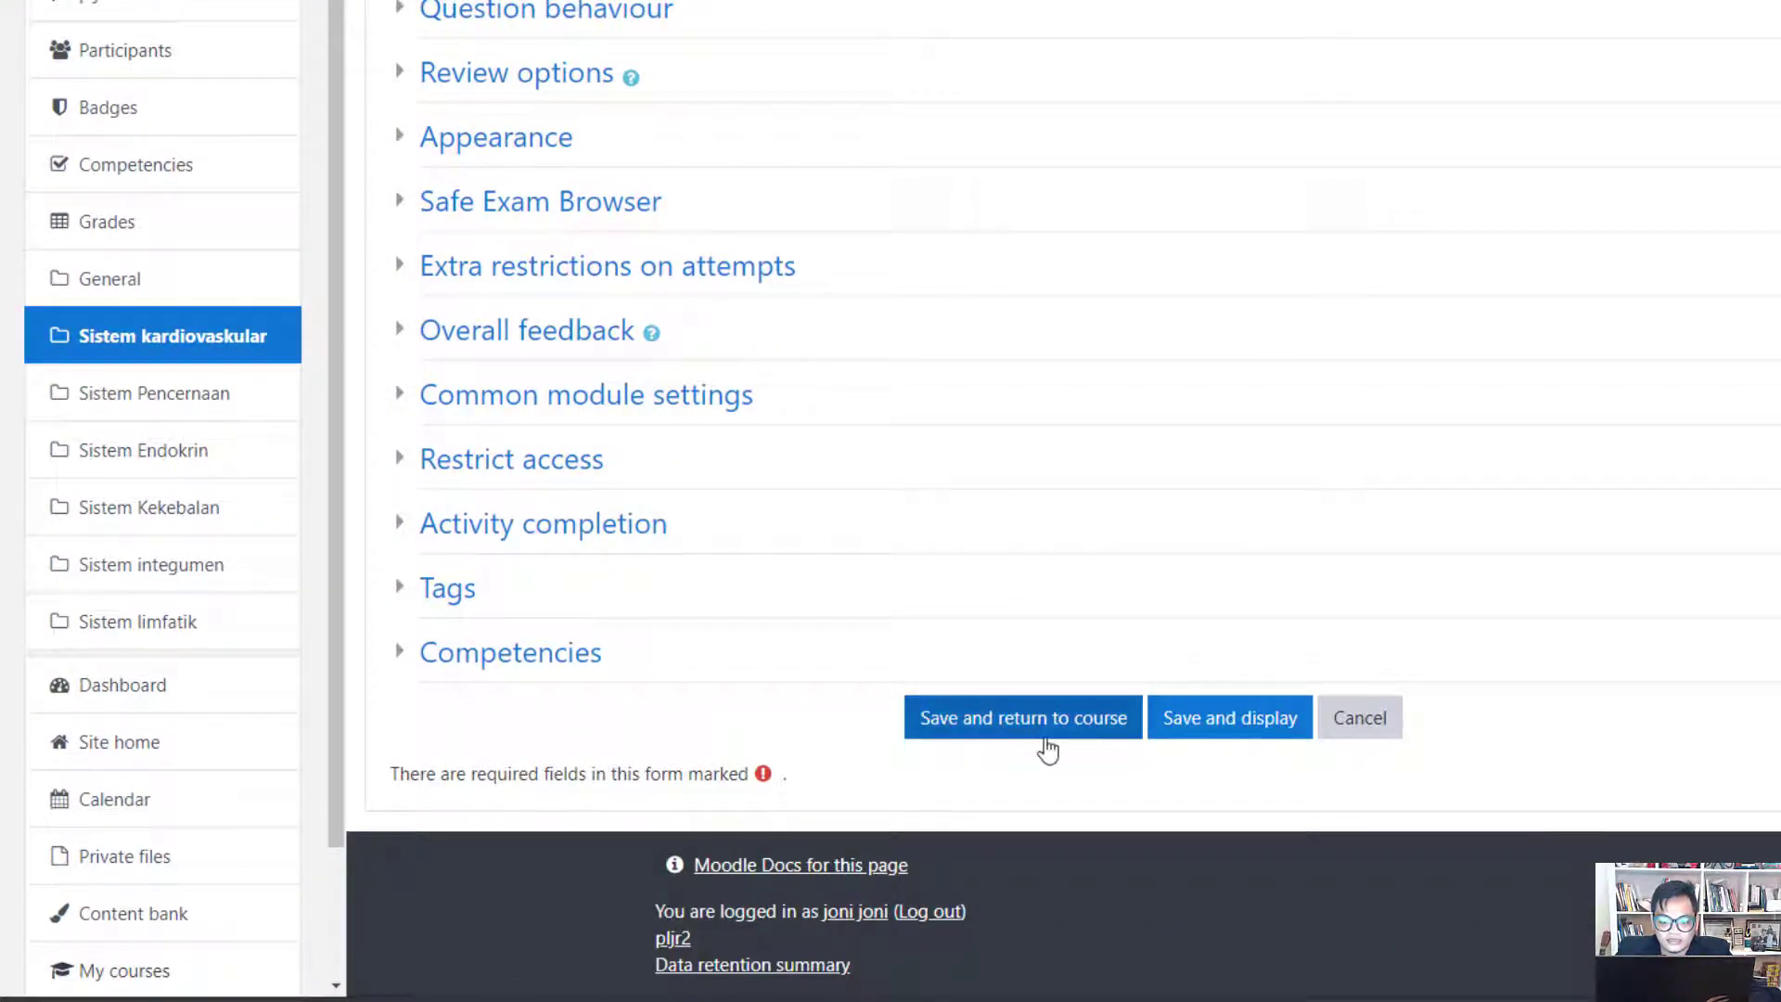
click(1066, 720)
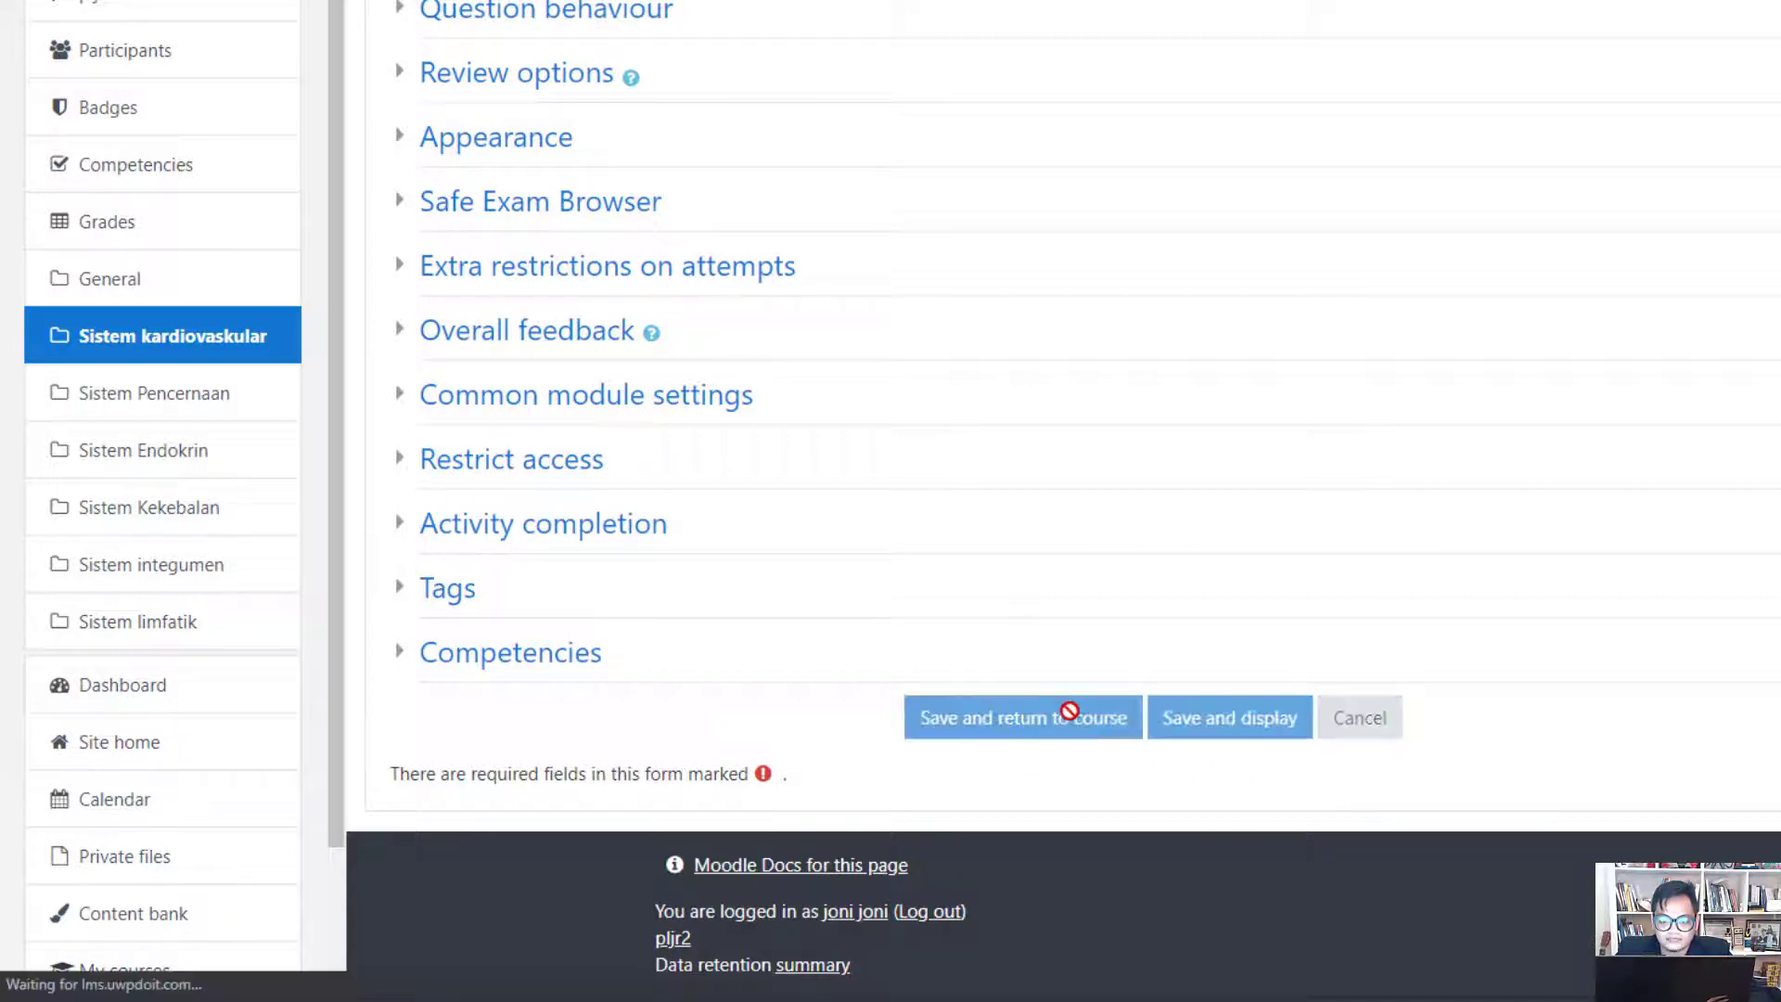
Open Quiz Anatomi Manusia from the course page and start editing its questions
scroll(938, 703, down, 6)
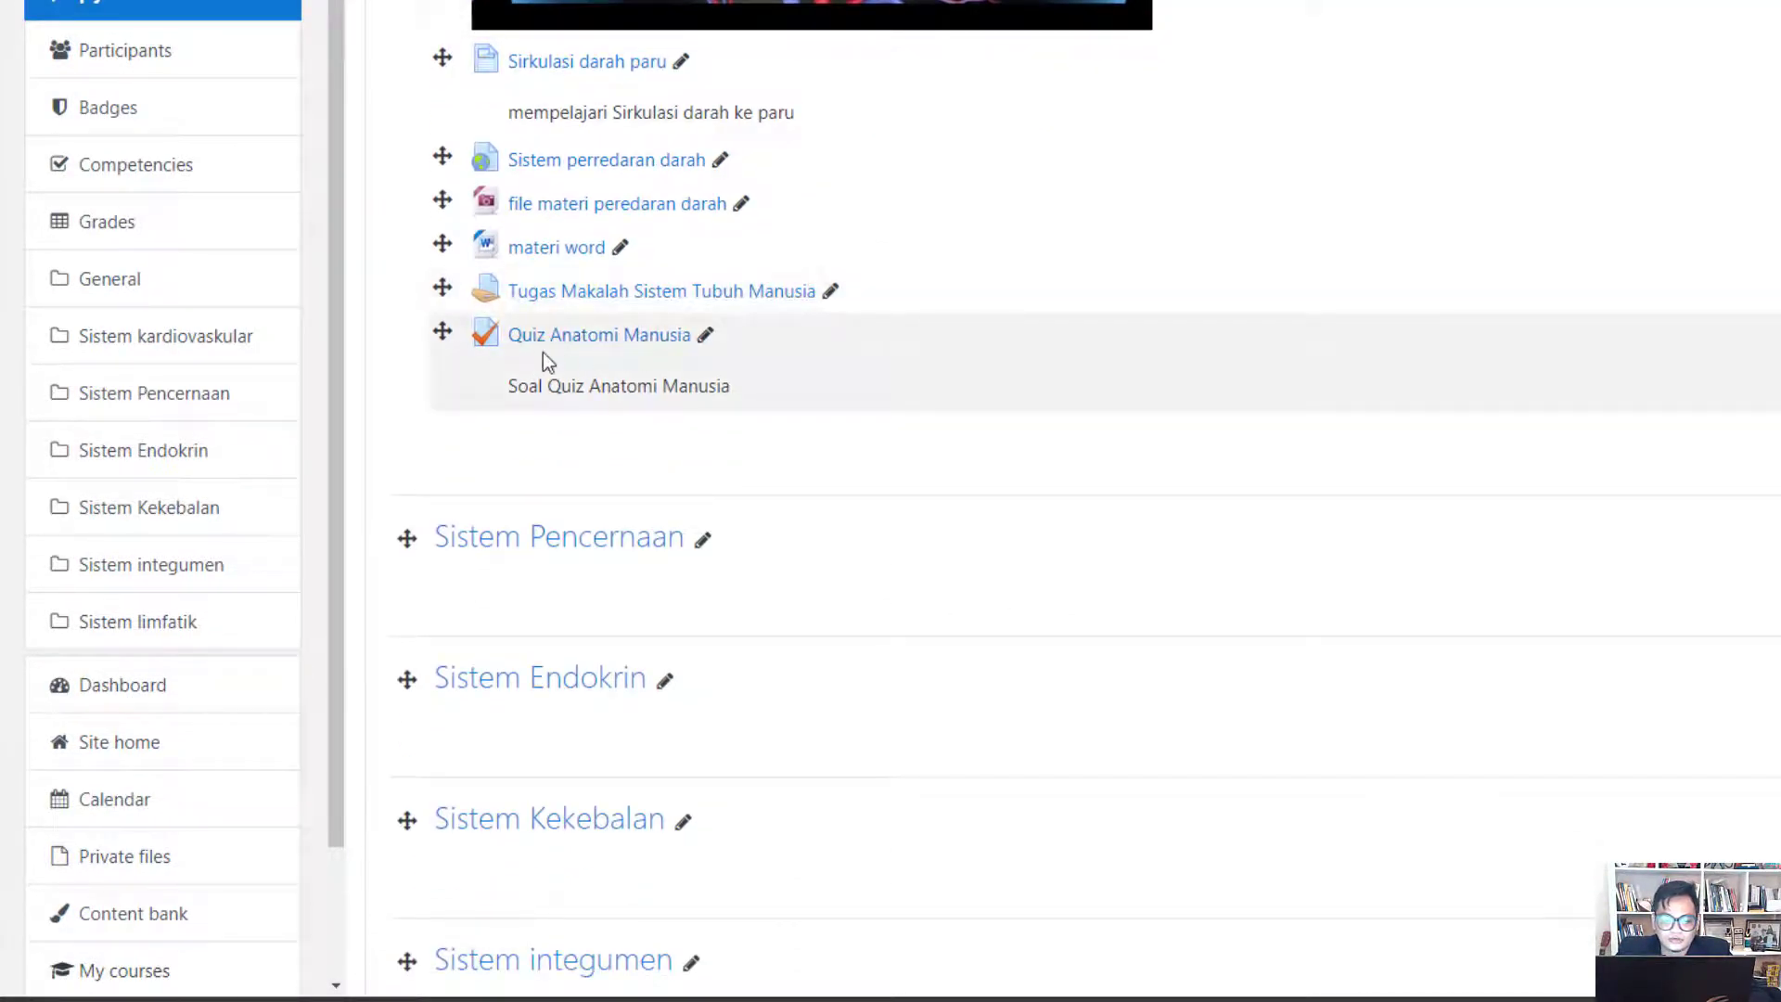
click(653, 339)
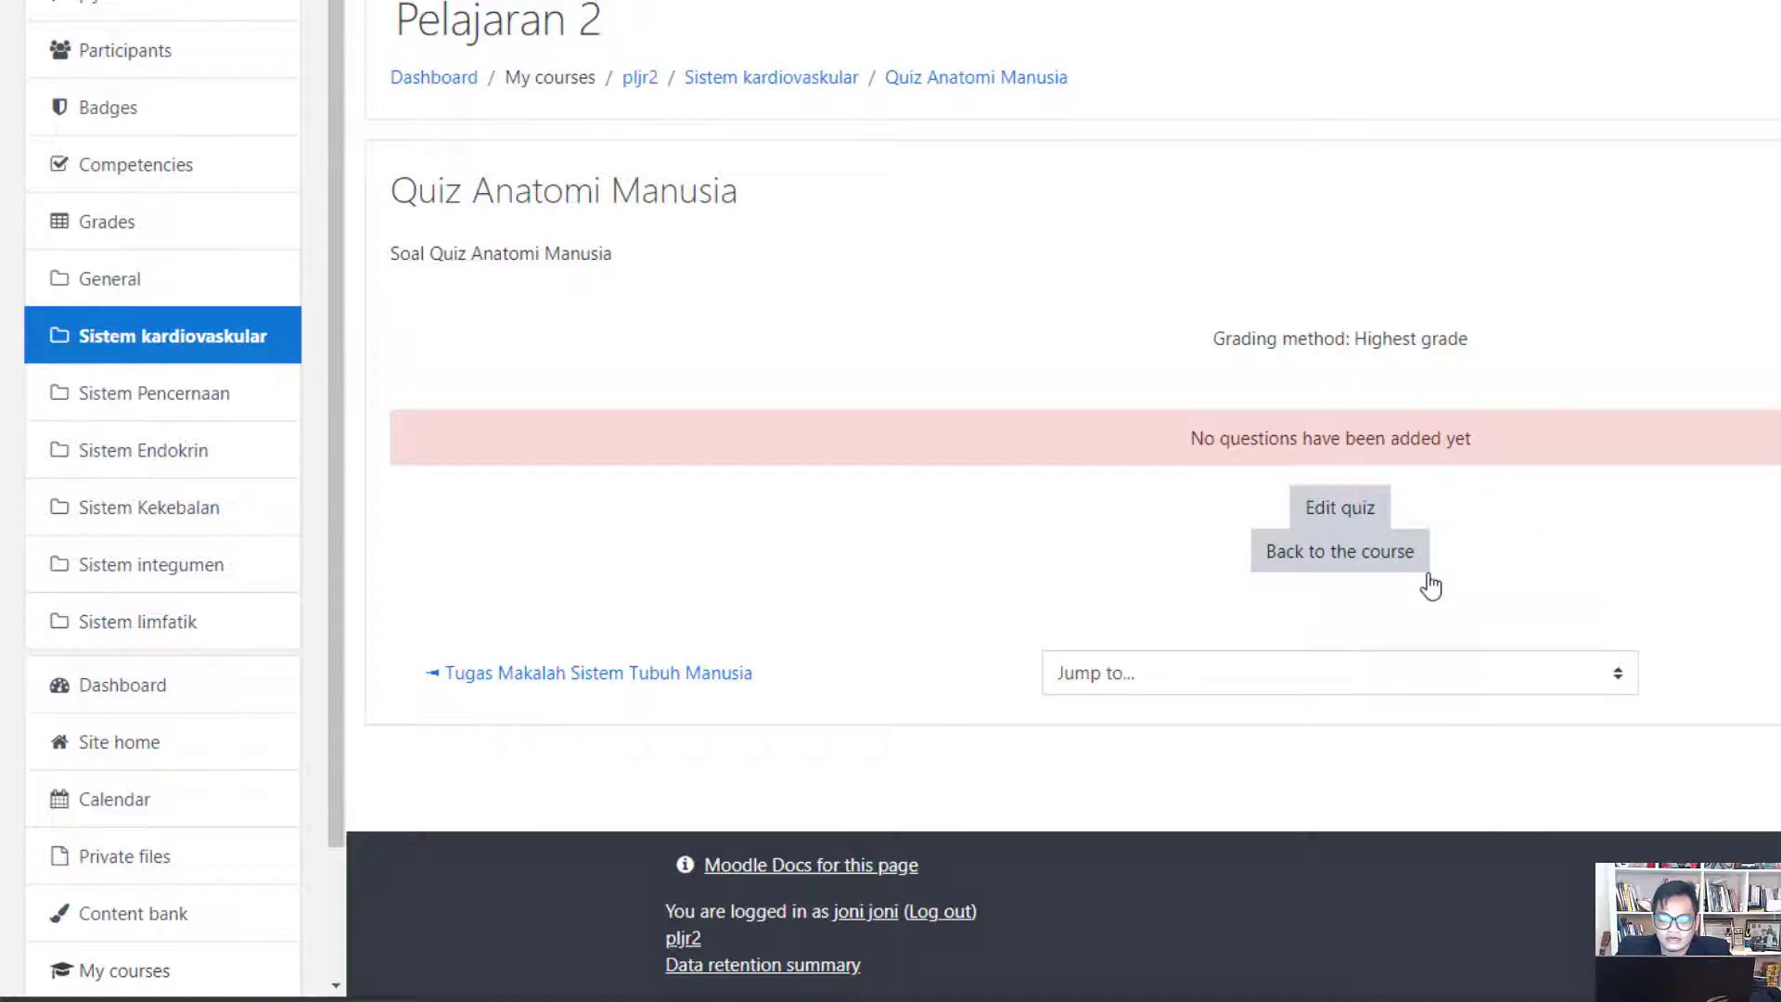
click(1343, 512)
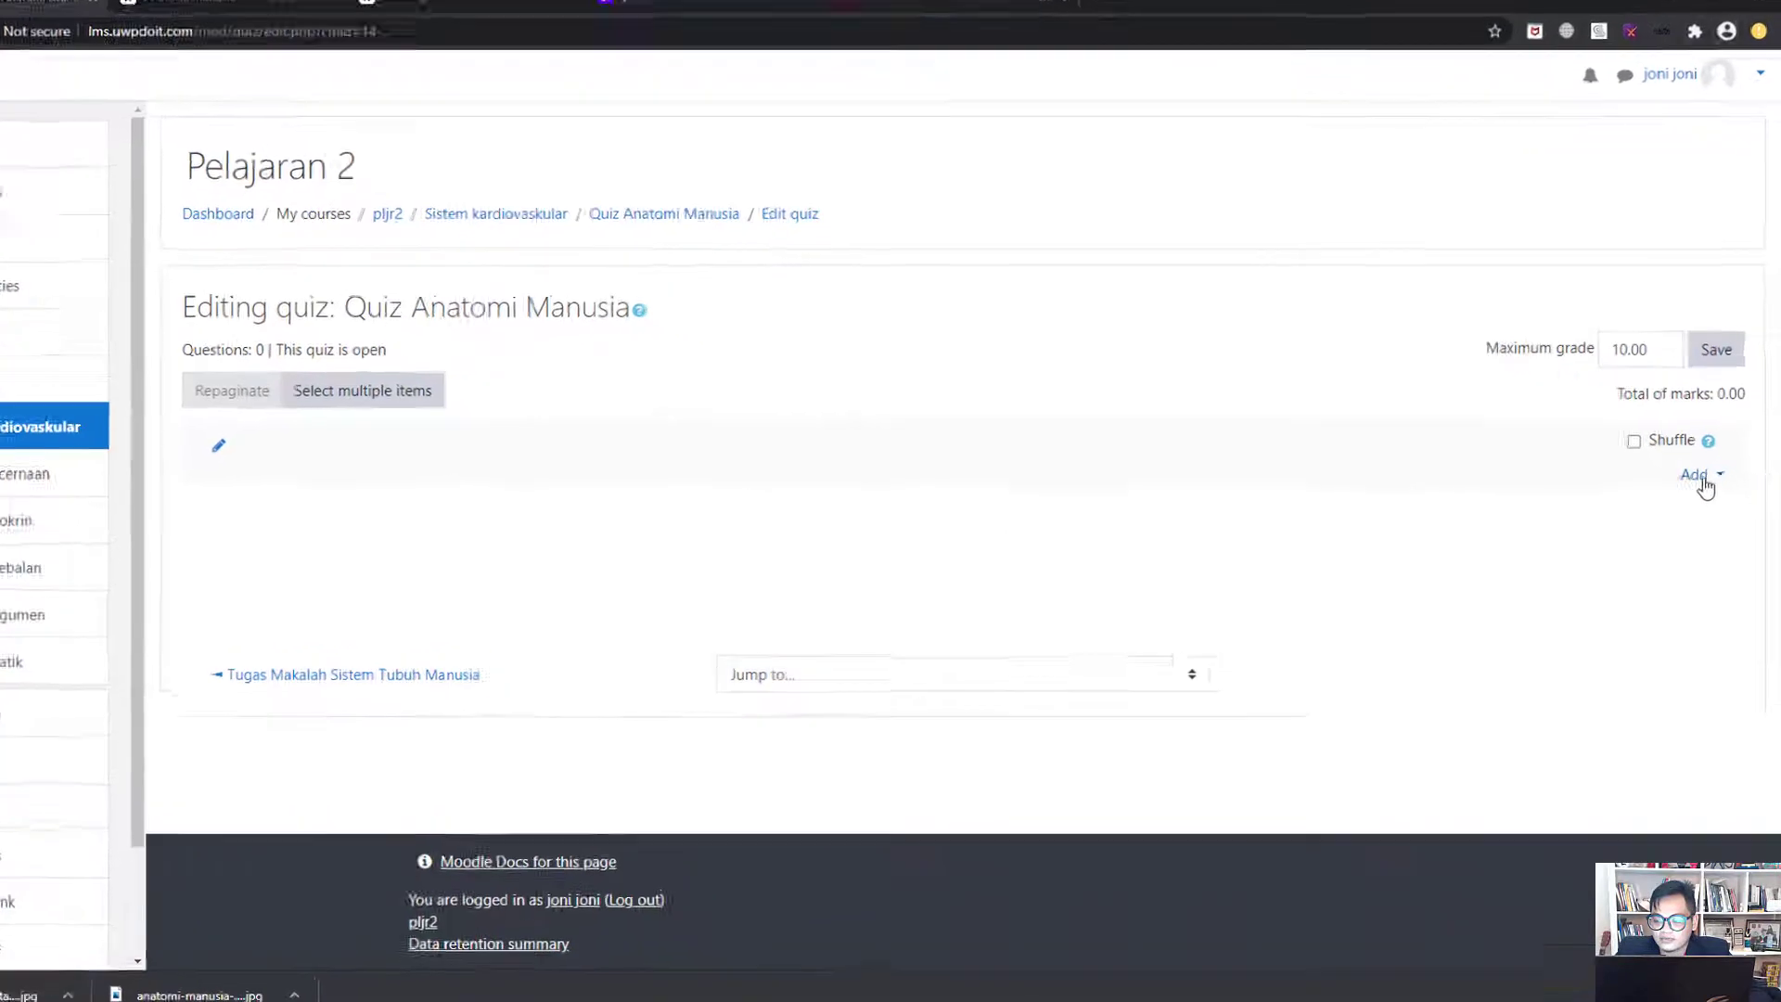
Look through the available question types and add a new Multiple choice question to the quiz
click(1659, 397)
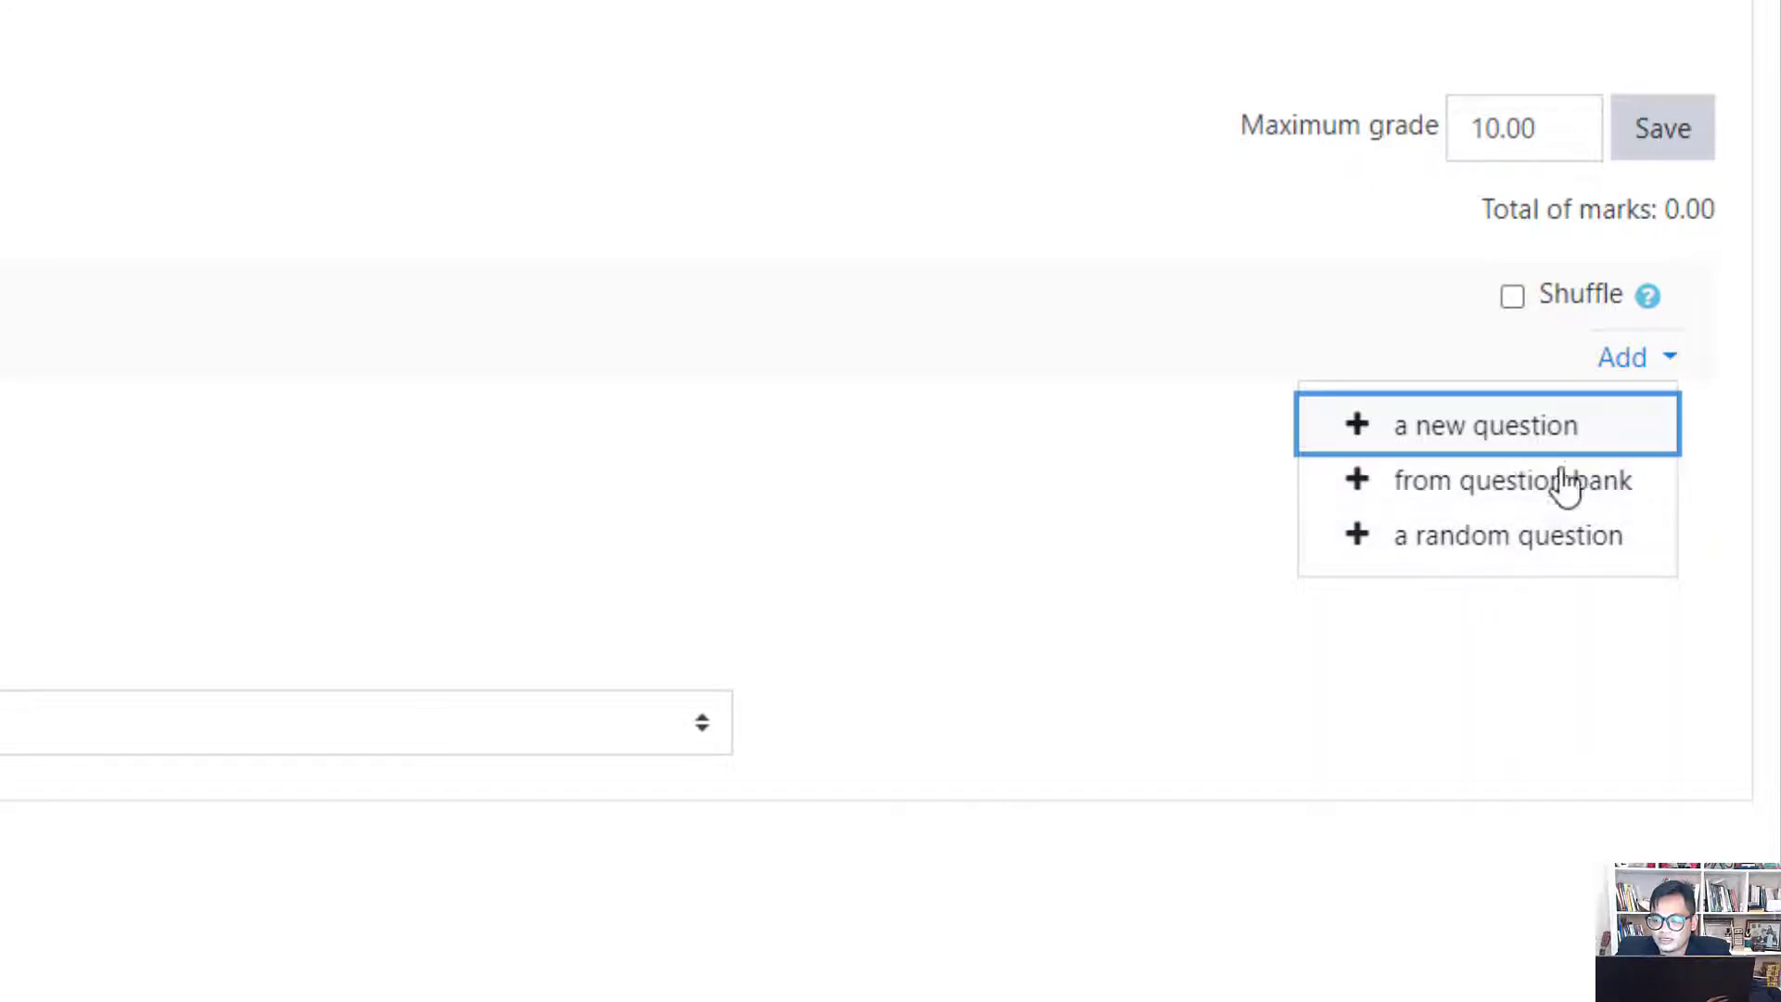
click(1503, 434)
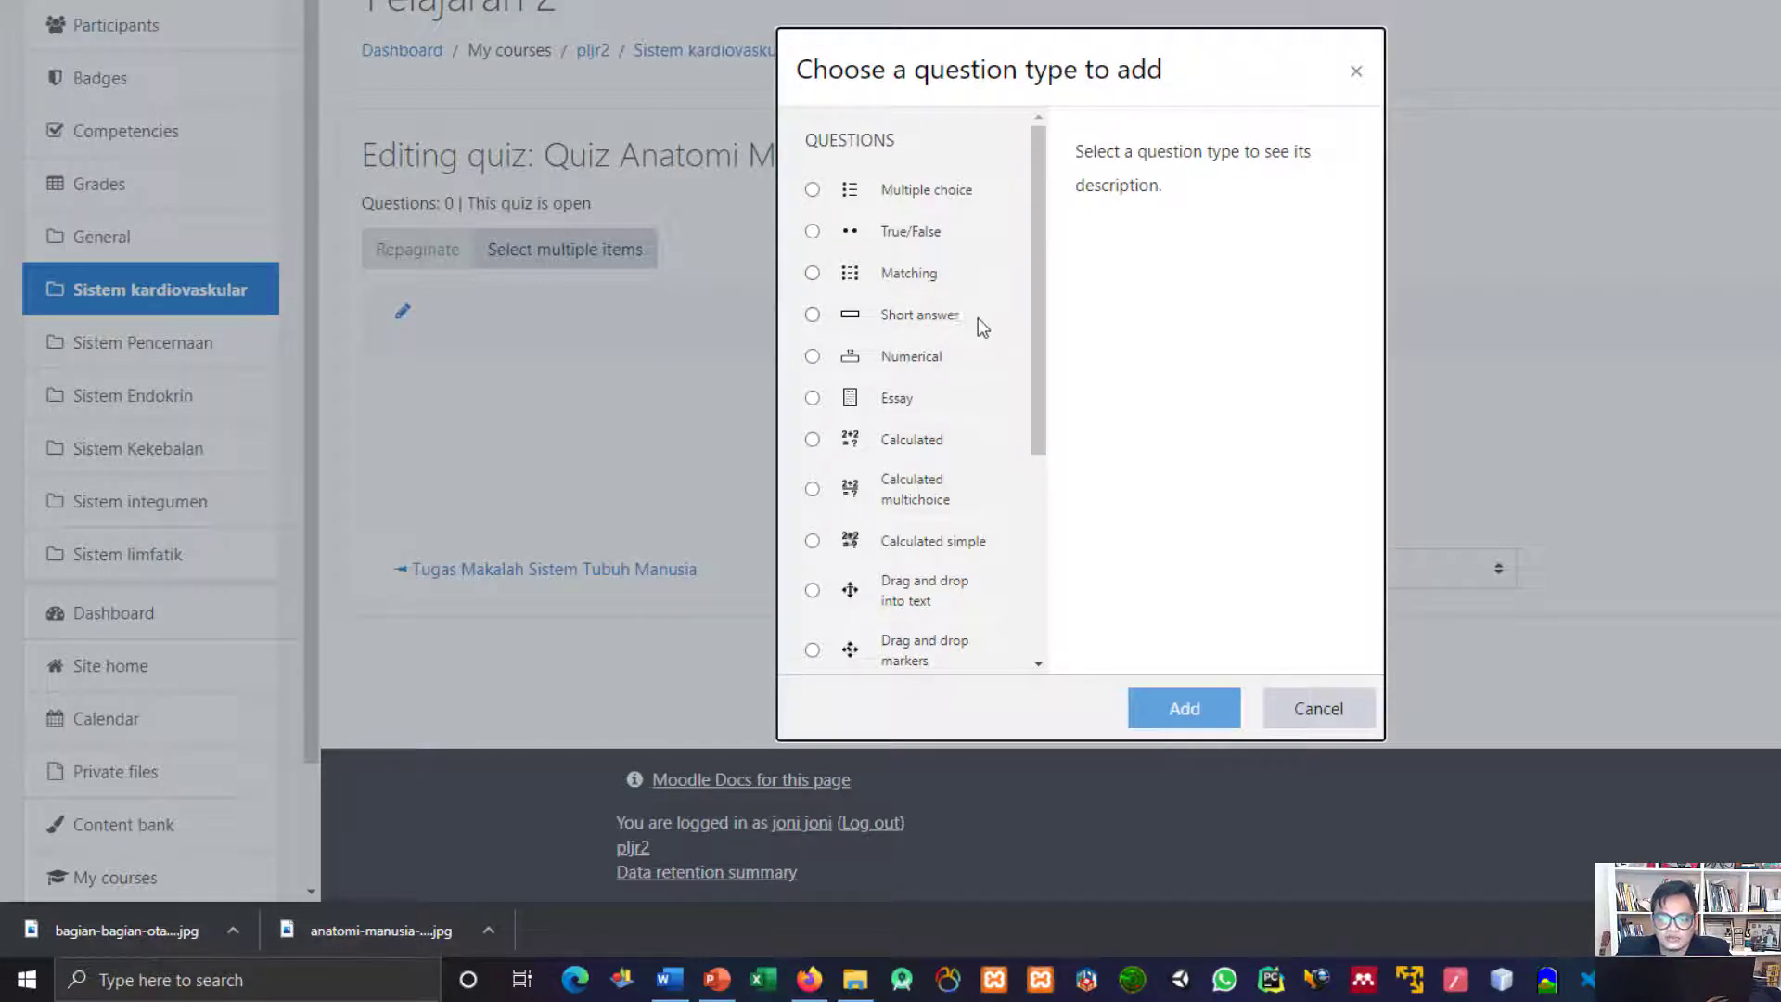
scroll(925, 397, down, 4)
scroll(925, 397, up, 4)
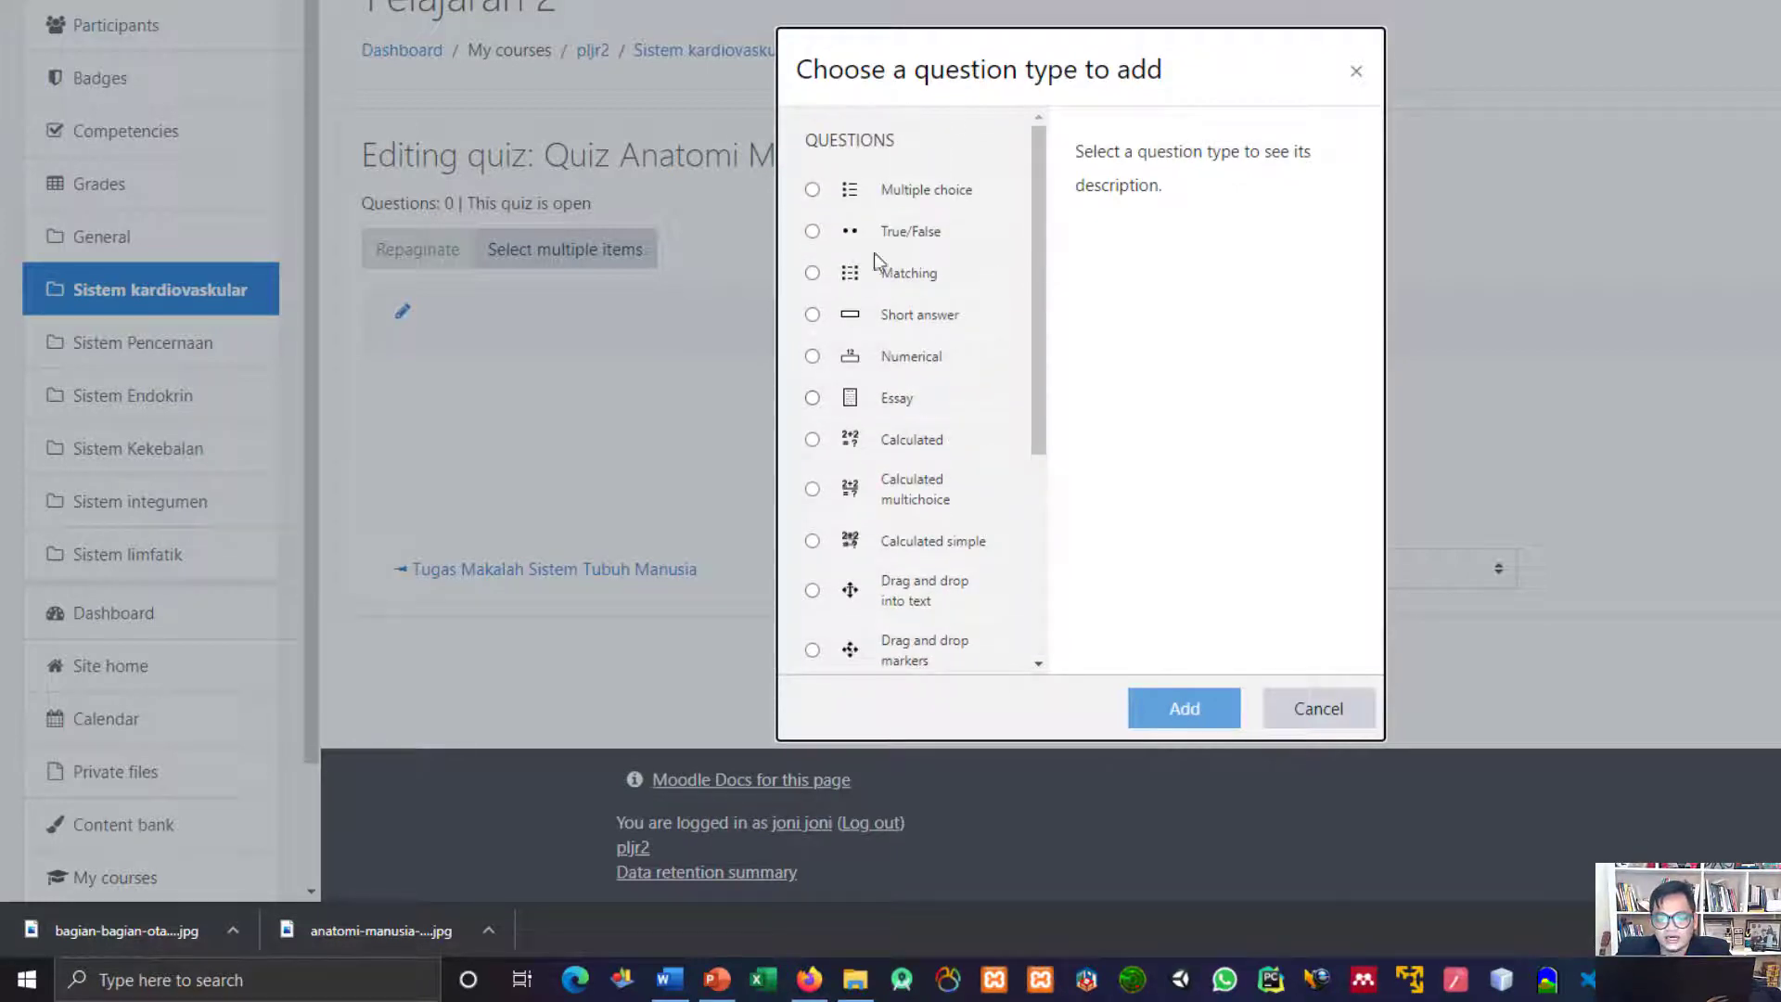
click(813, 189)
click(1154, 711)
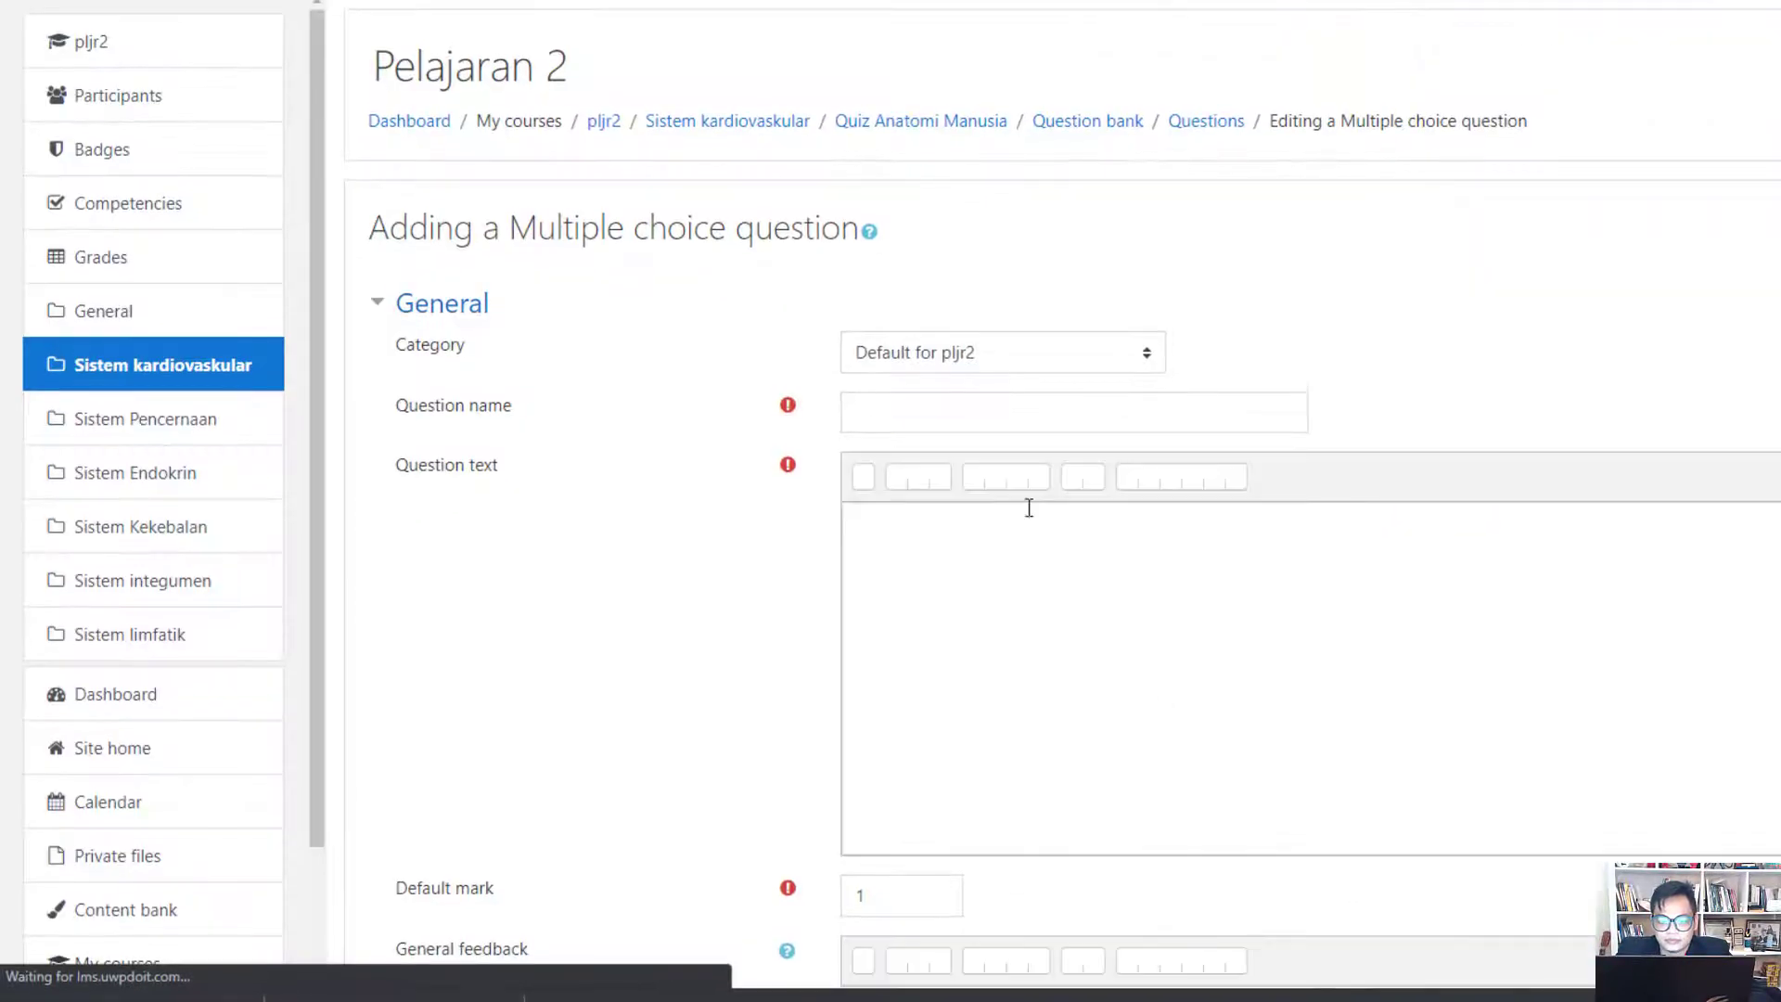
Enter "bagian tubuh manusia yang digunakan untuk mencium aroma" as the question name and copy it into the question text
click(1005, 415)
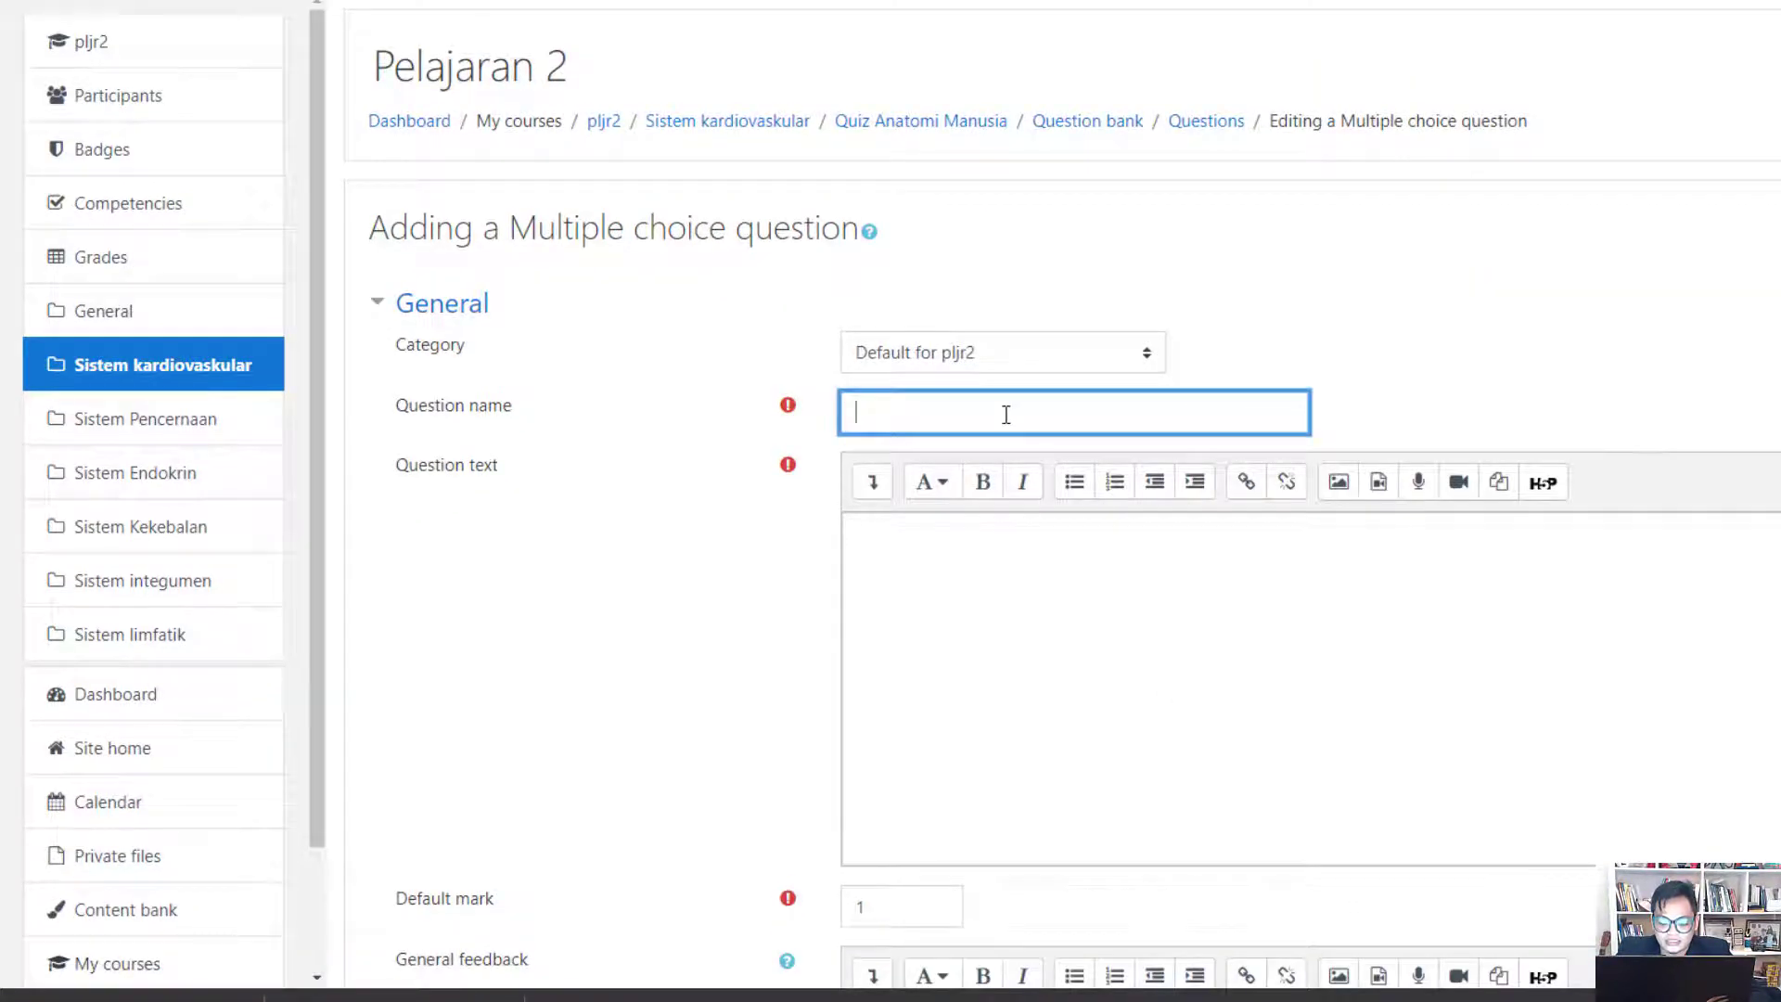
text(bagian tubuh manusia yang digunakan untuk menc)
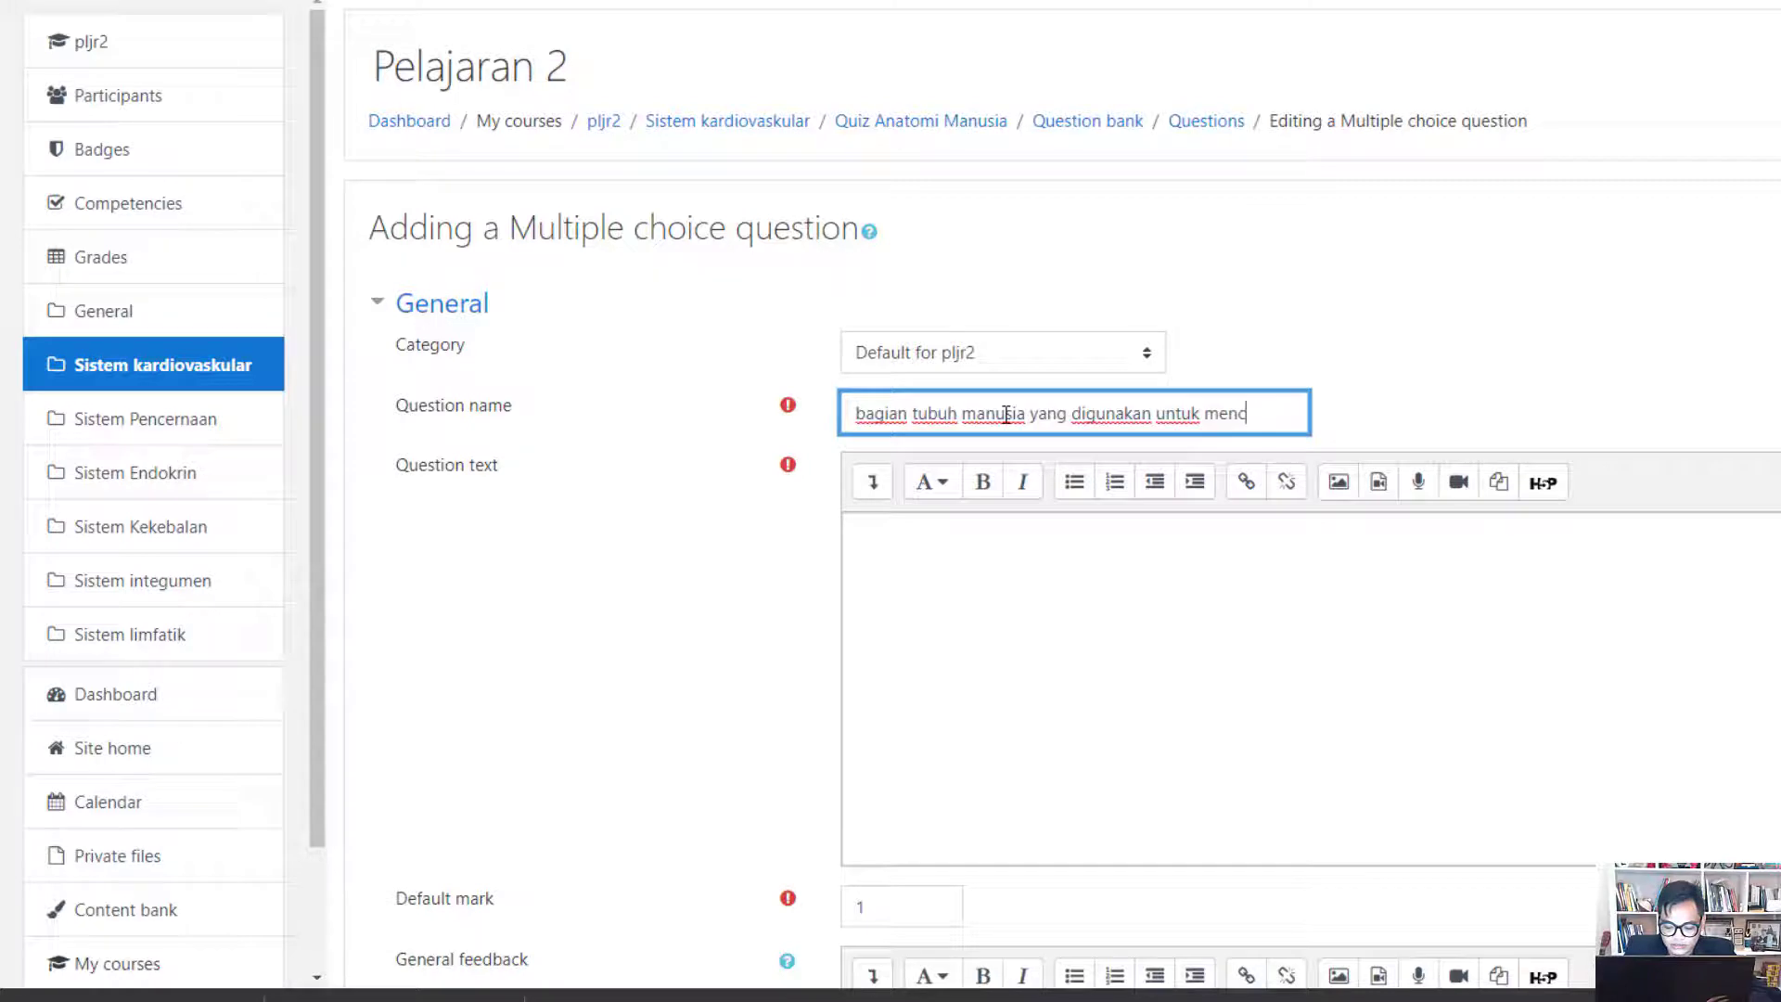
text(ium aroma)
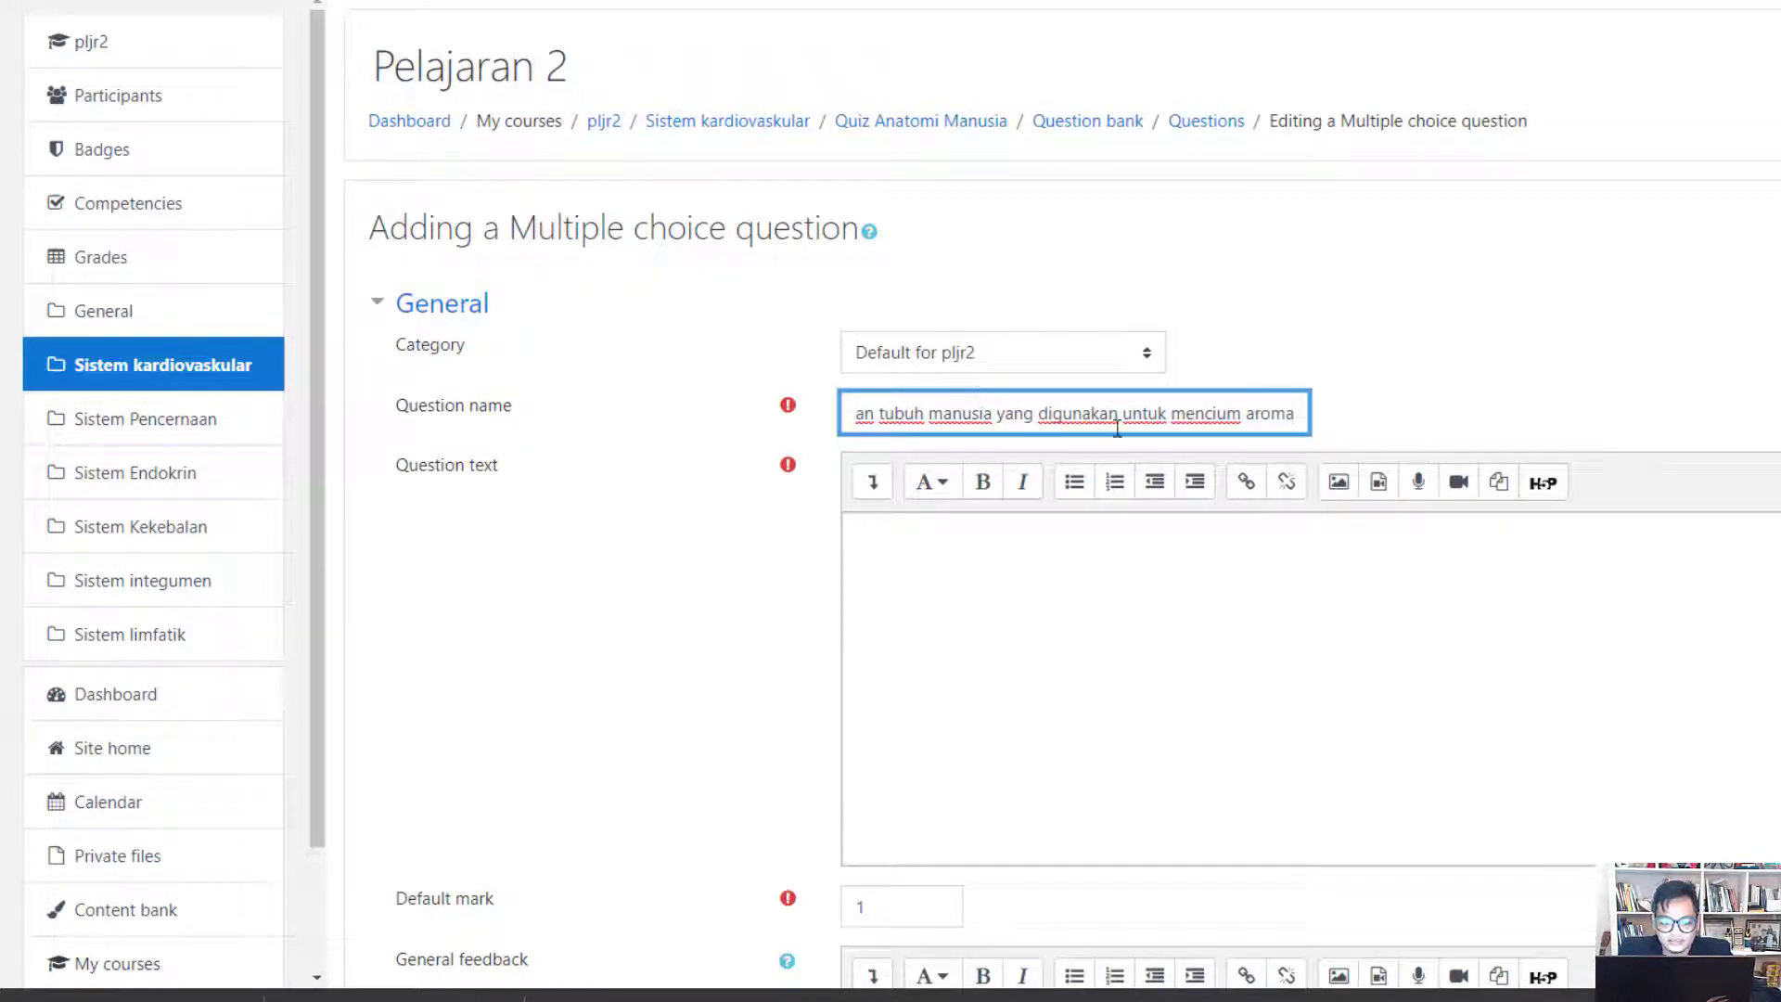
key(ctrl+a)
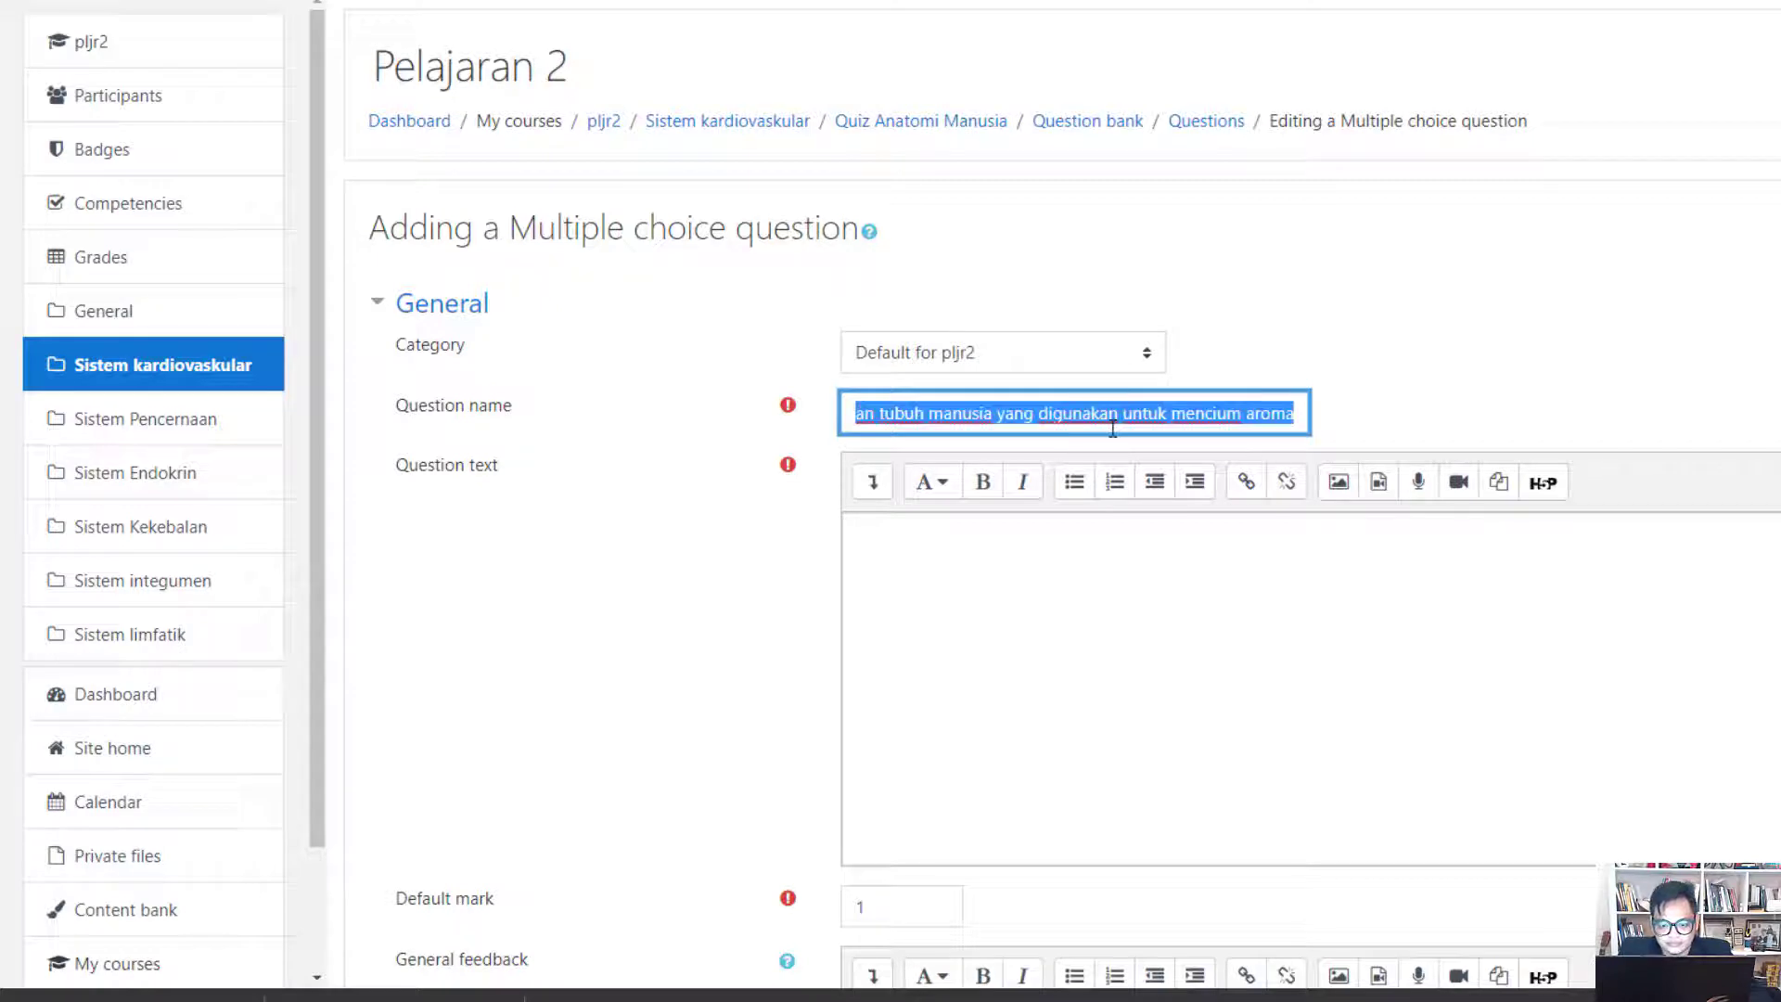
click(1014, 572)
text(bagian tubuh manusia yang digunakan untuk mencium aroma)
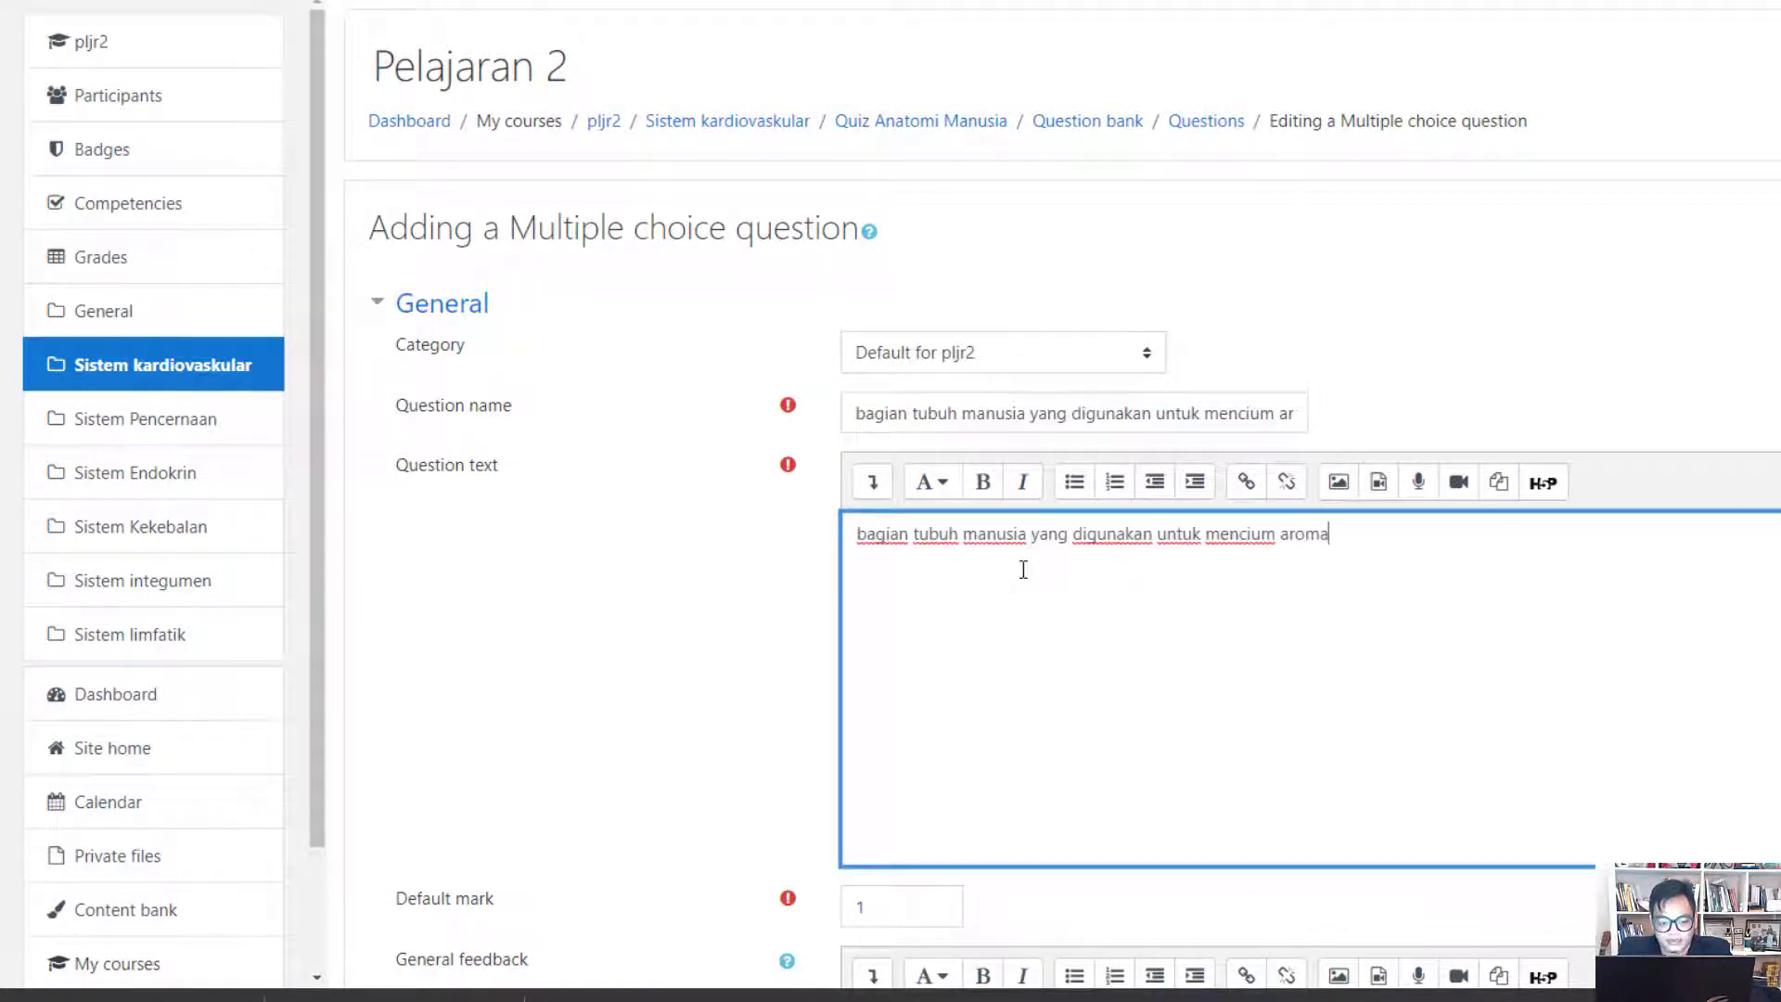
Replace the question name with "soal 1 indra manusia"
click(917, 413)
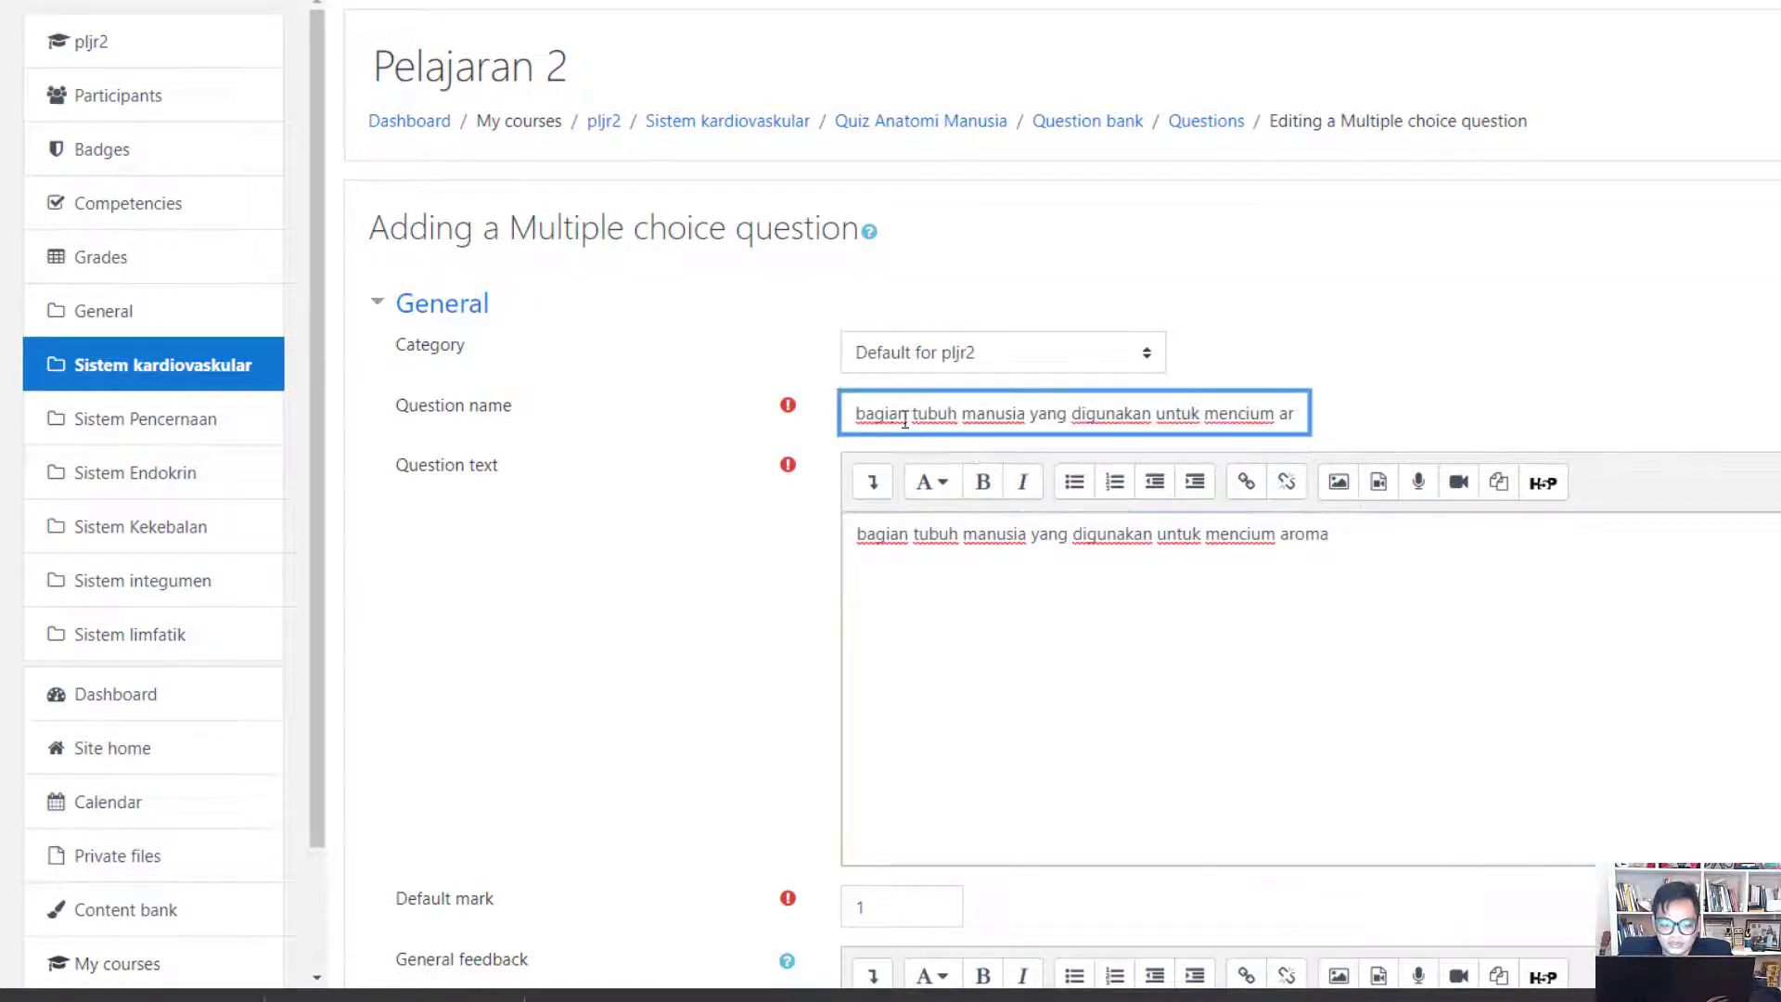
drag(856, 413, 1374, 421)
key(BackSpace)
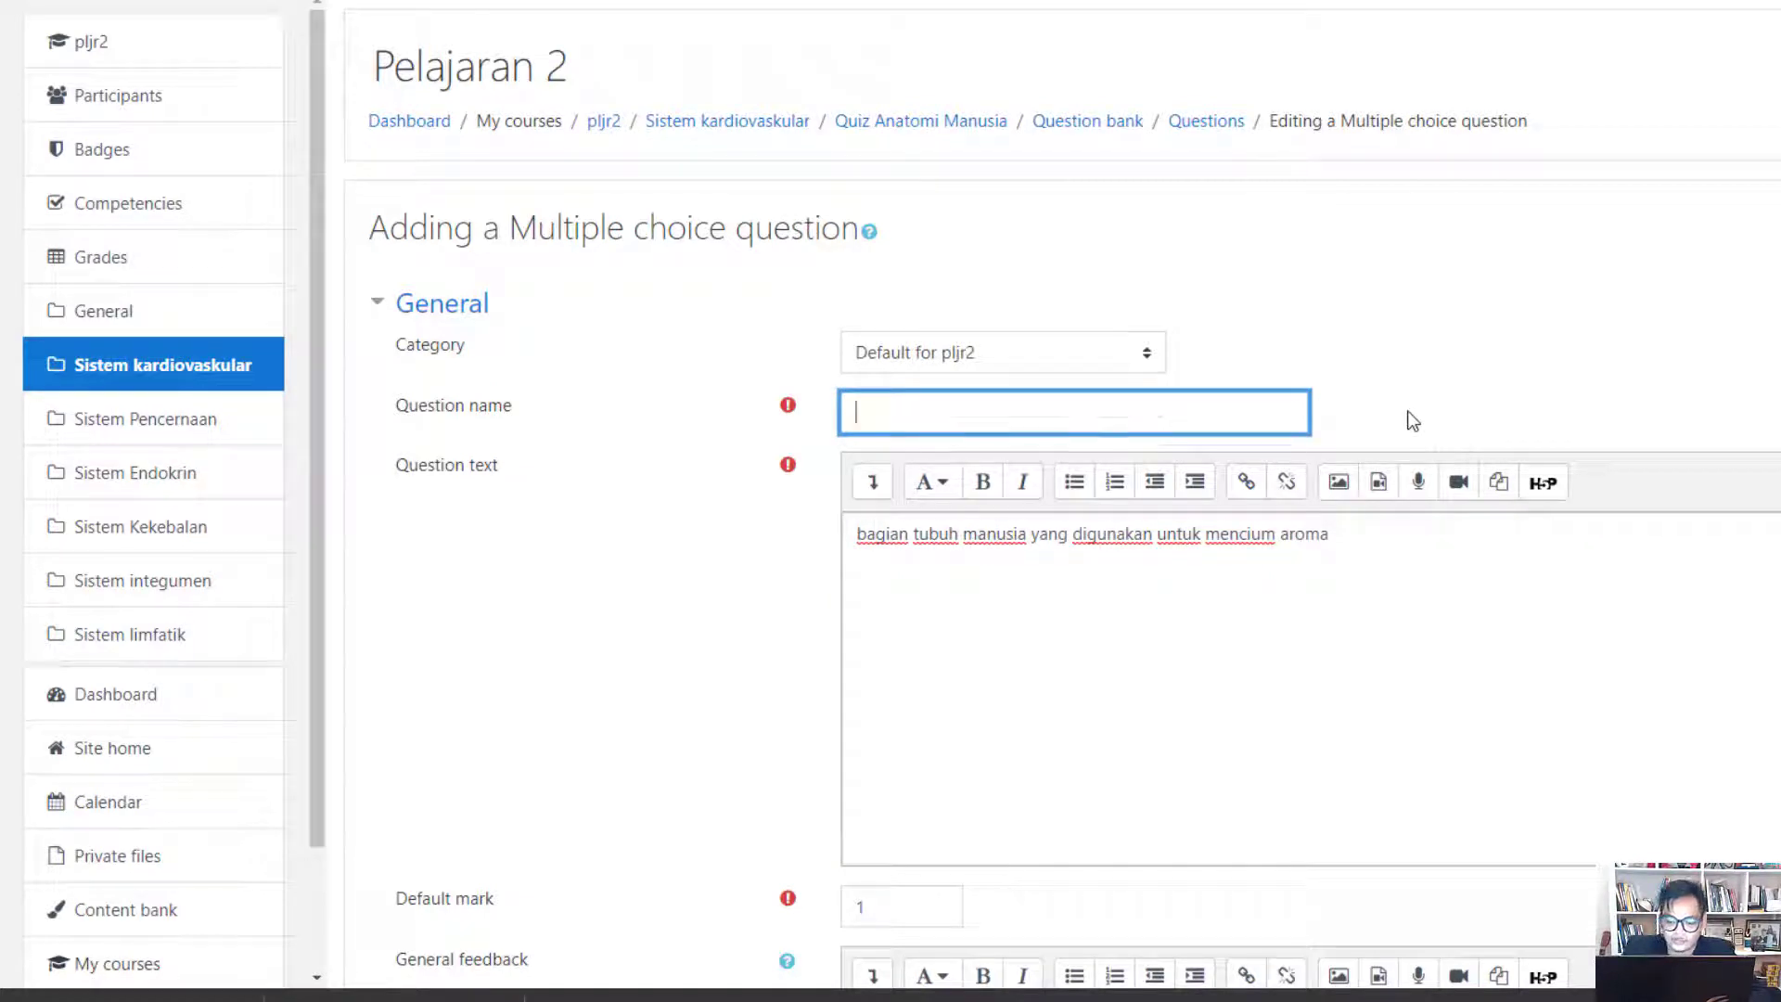
text(soal 1 )
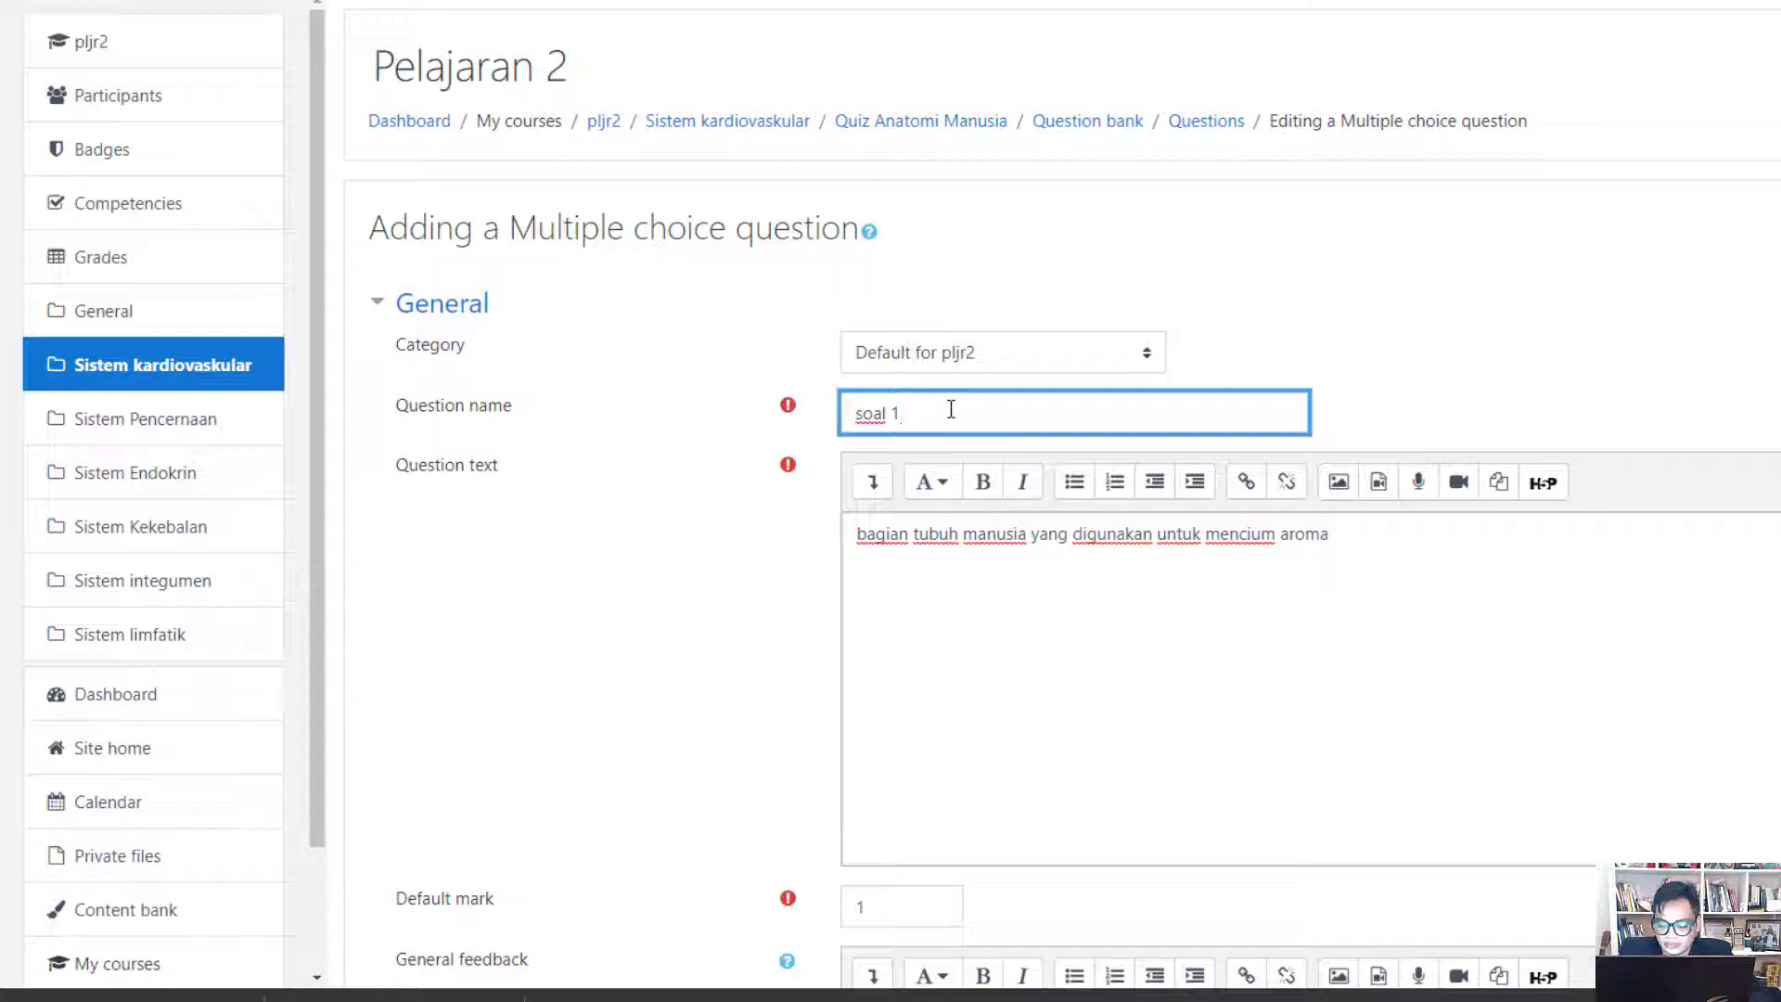
text(indra)
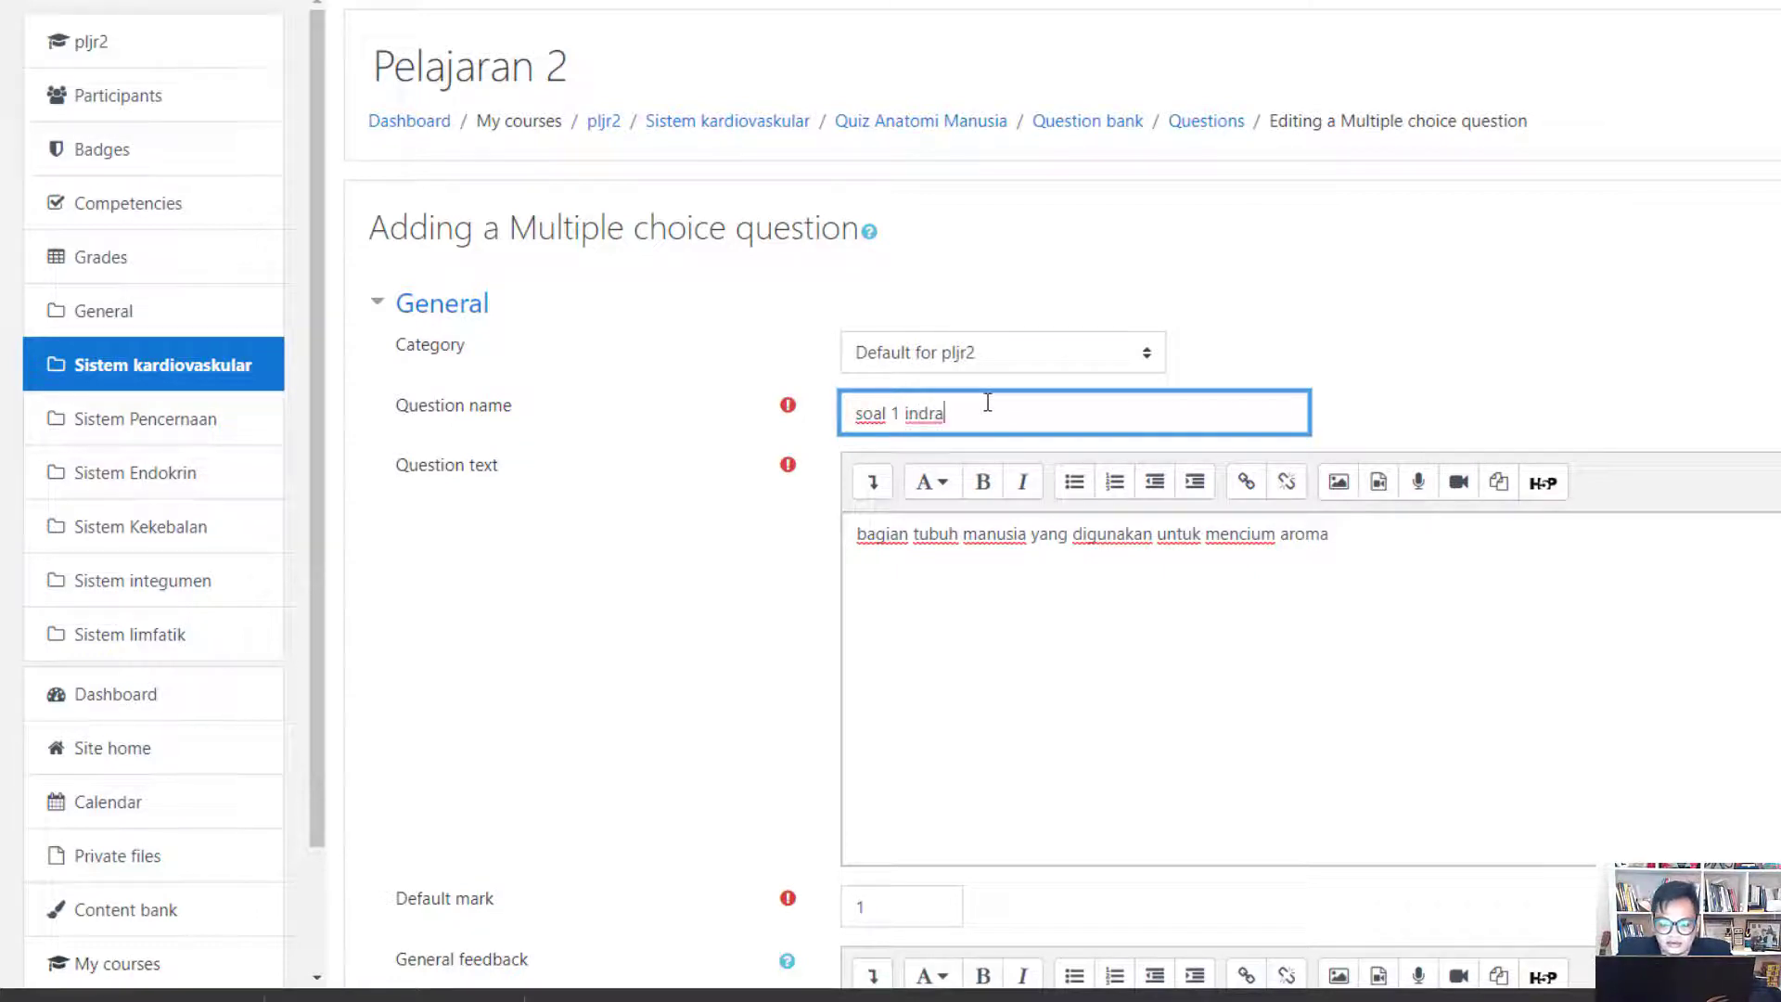
text( manusia)
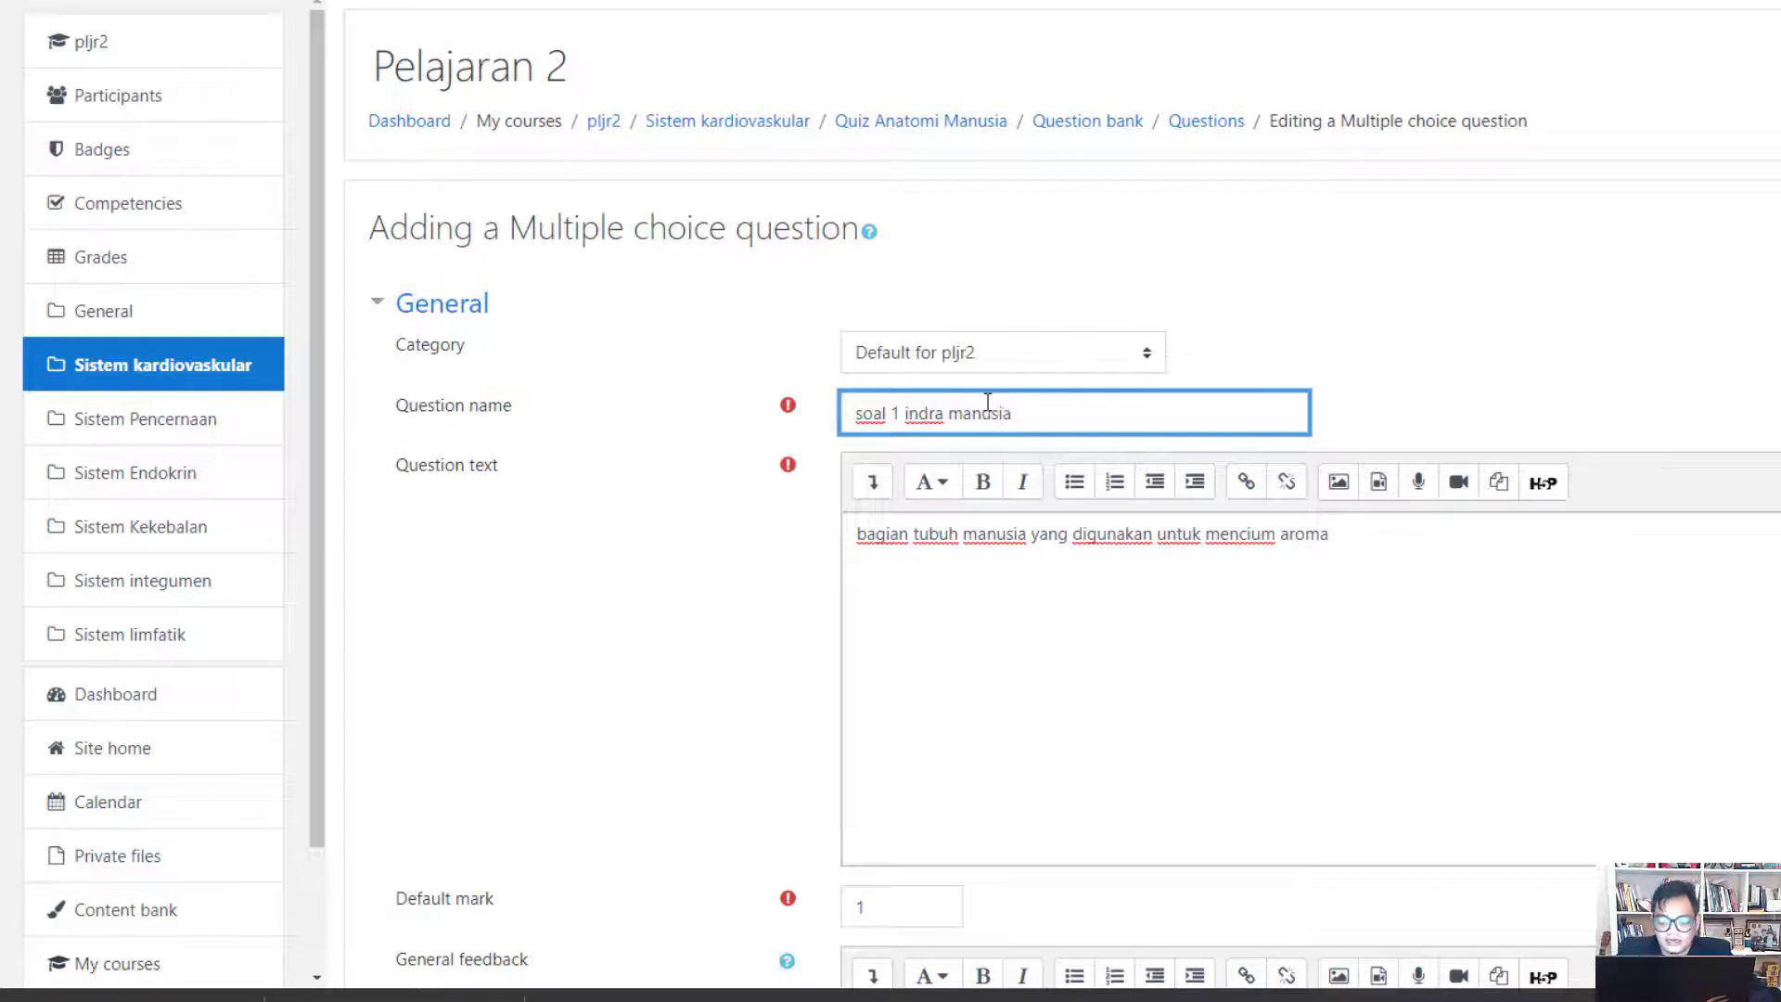
Check the question's one-or-multiple-answers options, keeping One answer only
scroll(1192, 607, down, 5)
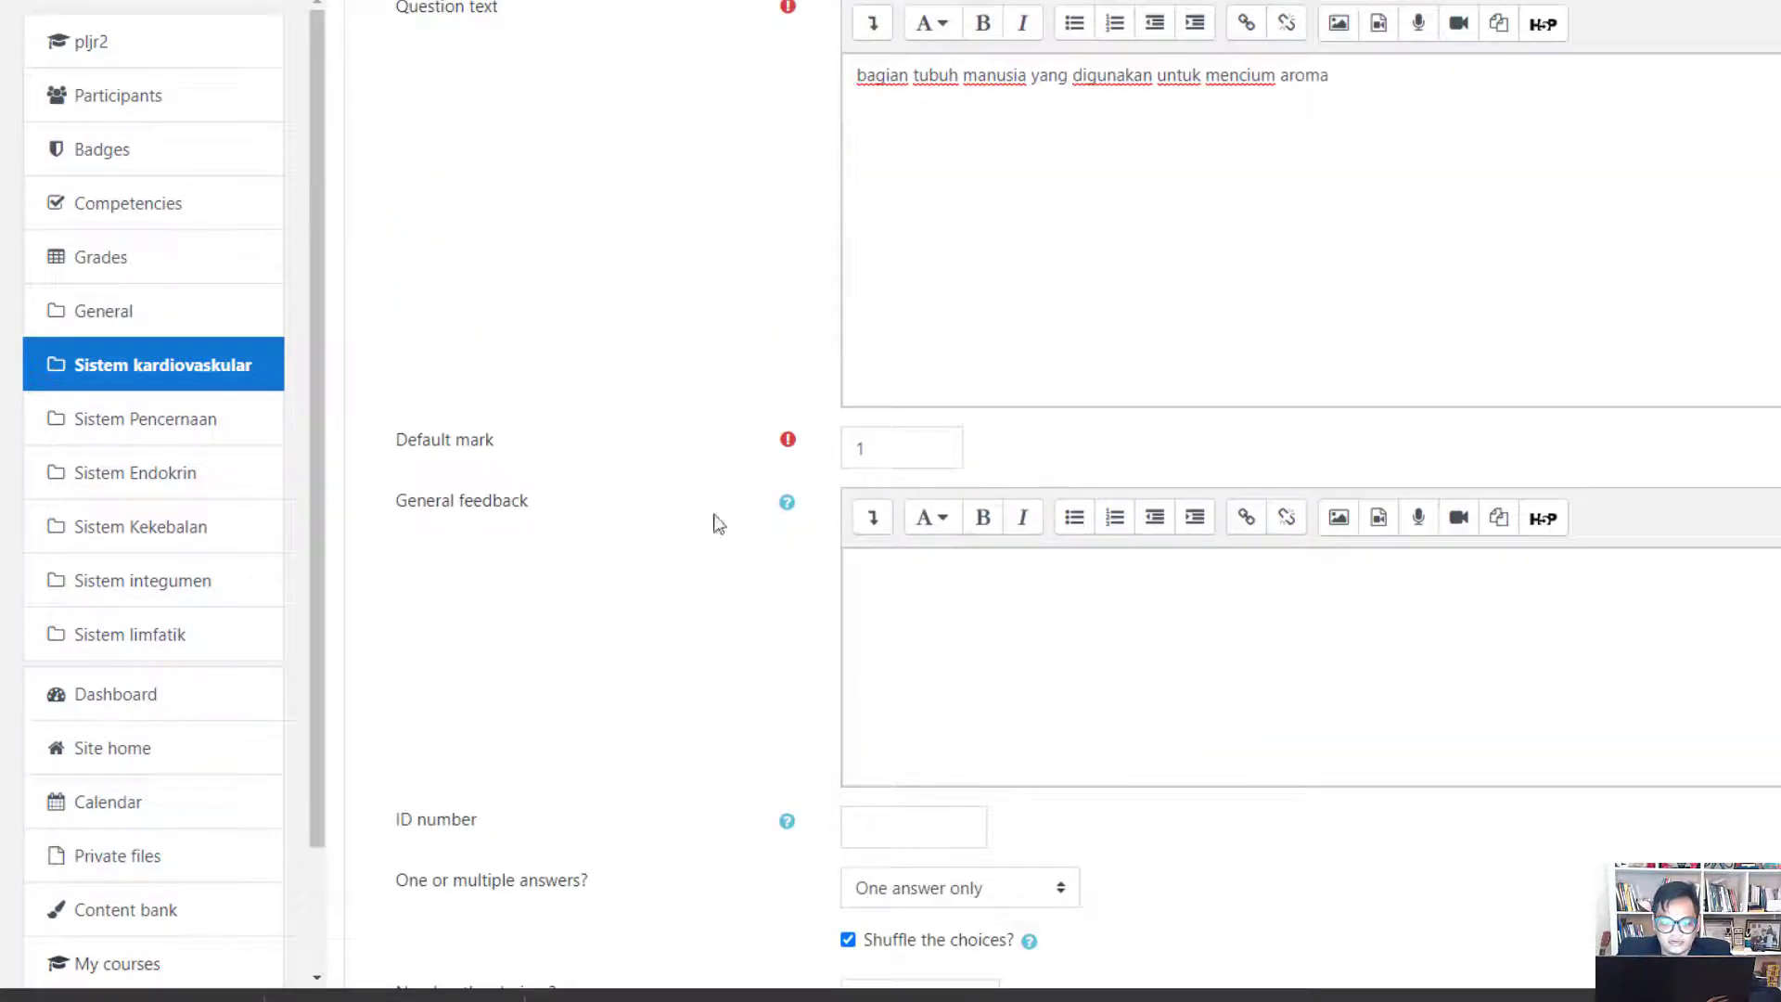
scroll(915, 568, down, 1)
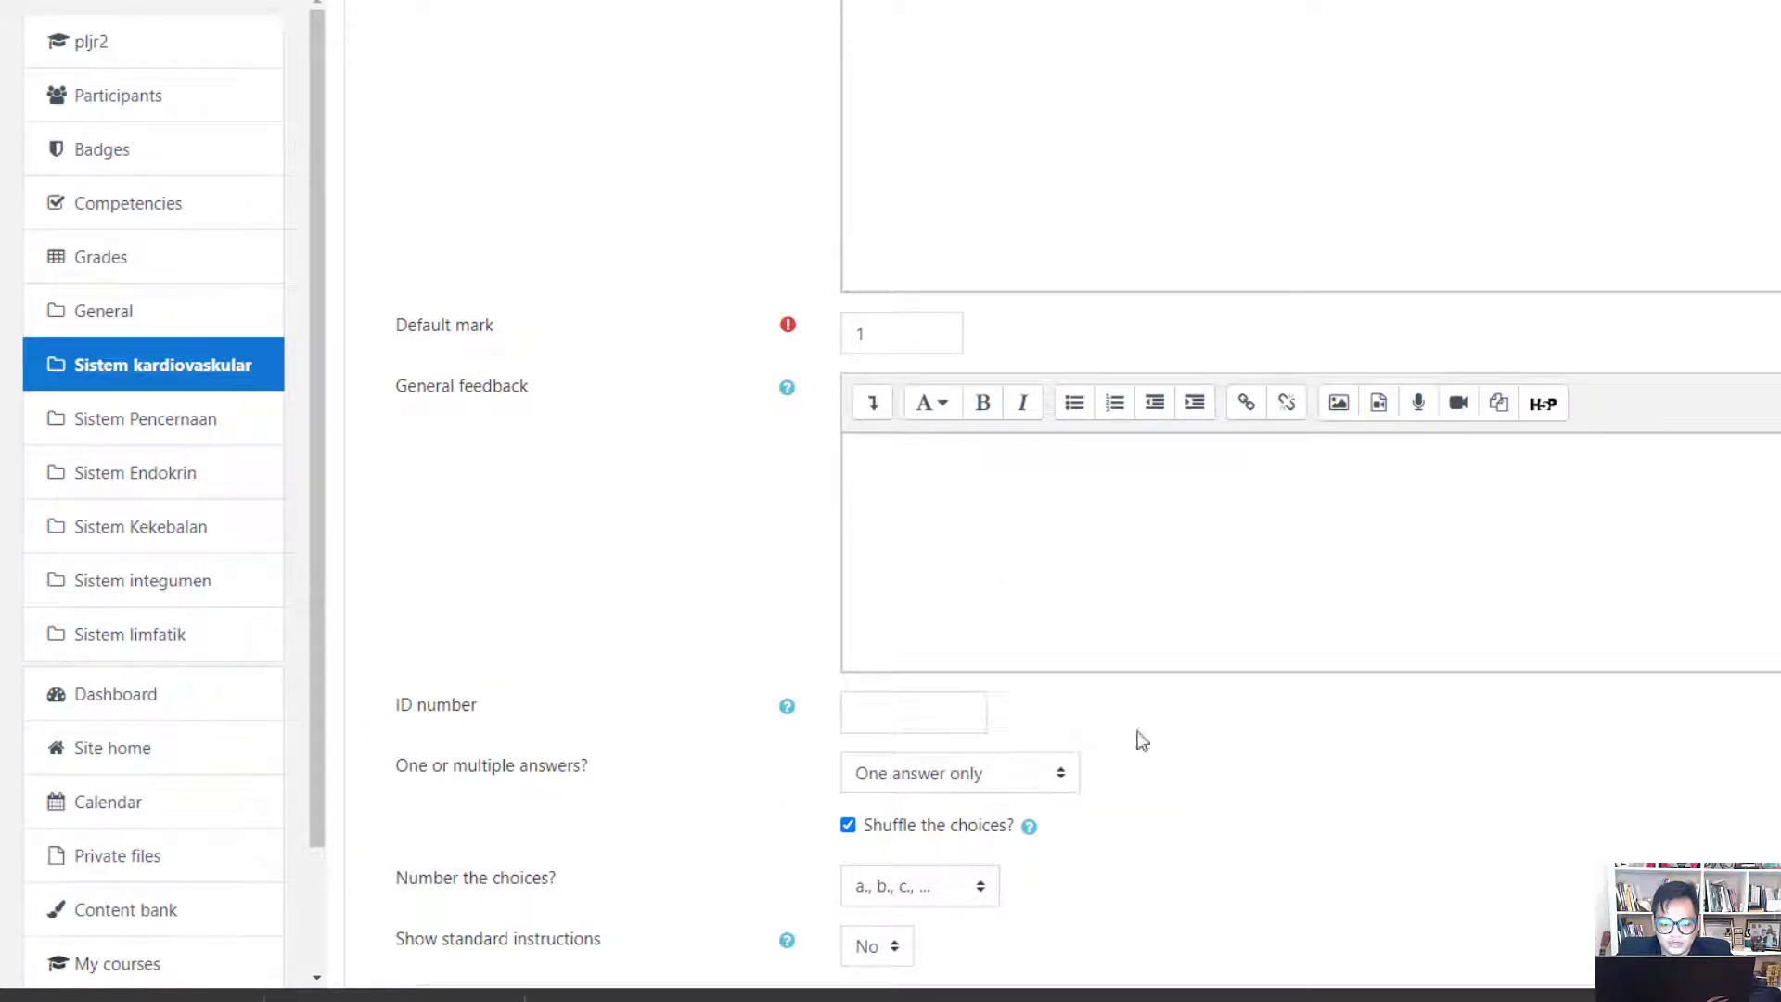
click(1013, 770)
click(1270, 742)
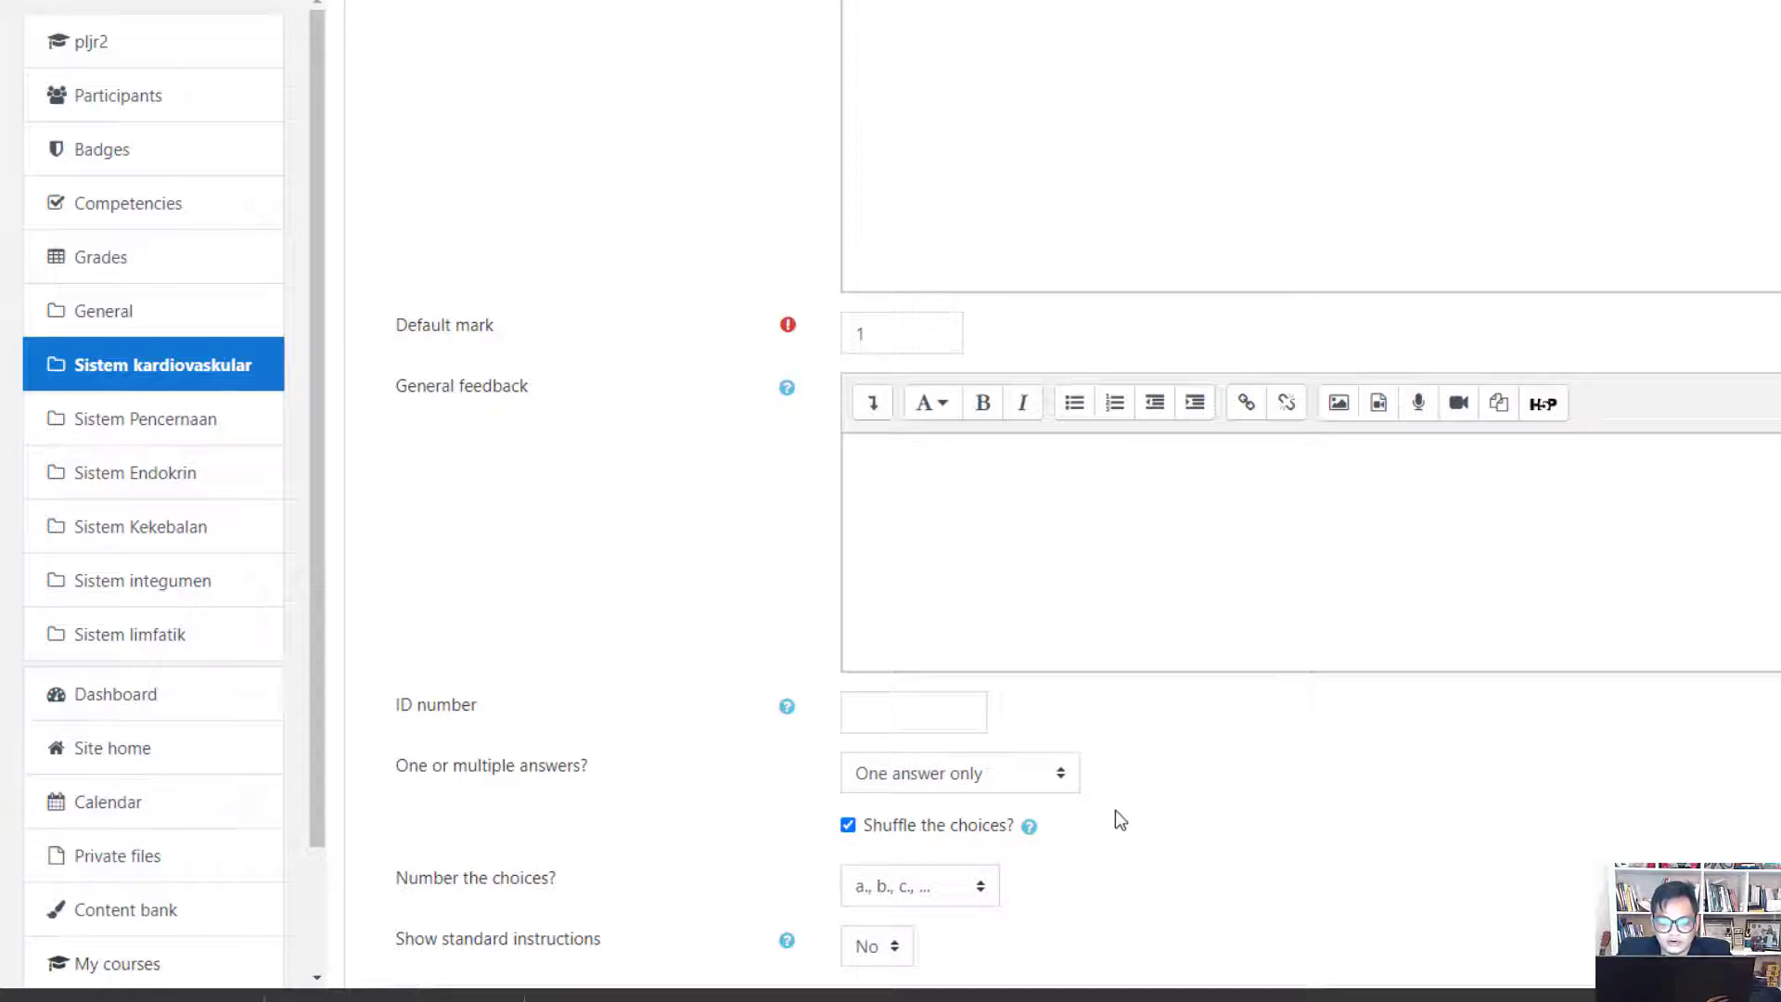
Enter "kaki" as Choice 1 and look through its grade options, leaving the grade at None
scroll(1120, 821, down, 5)
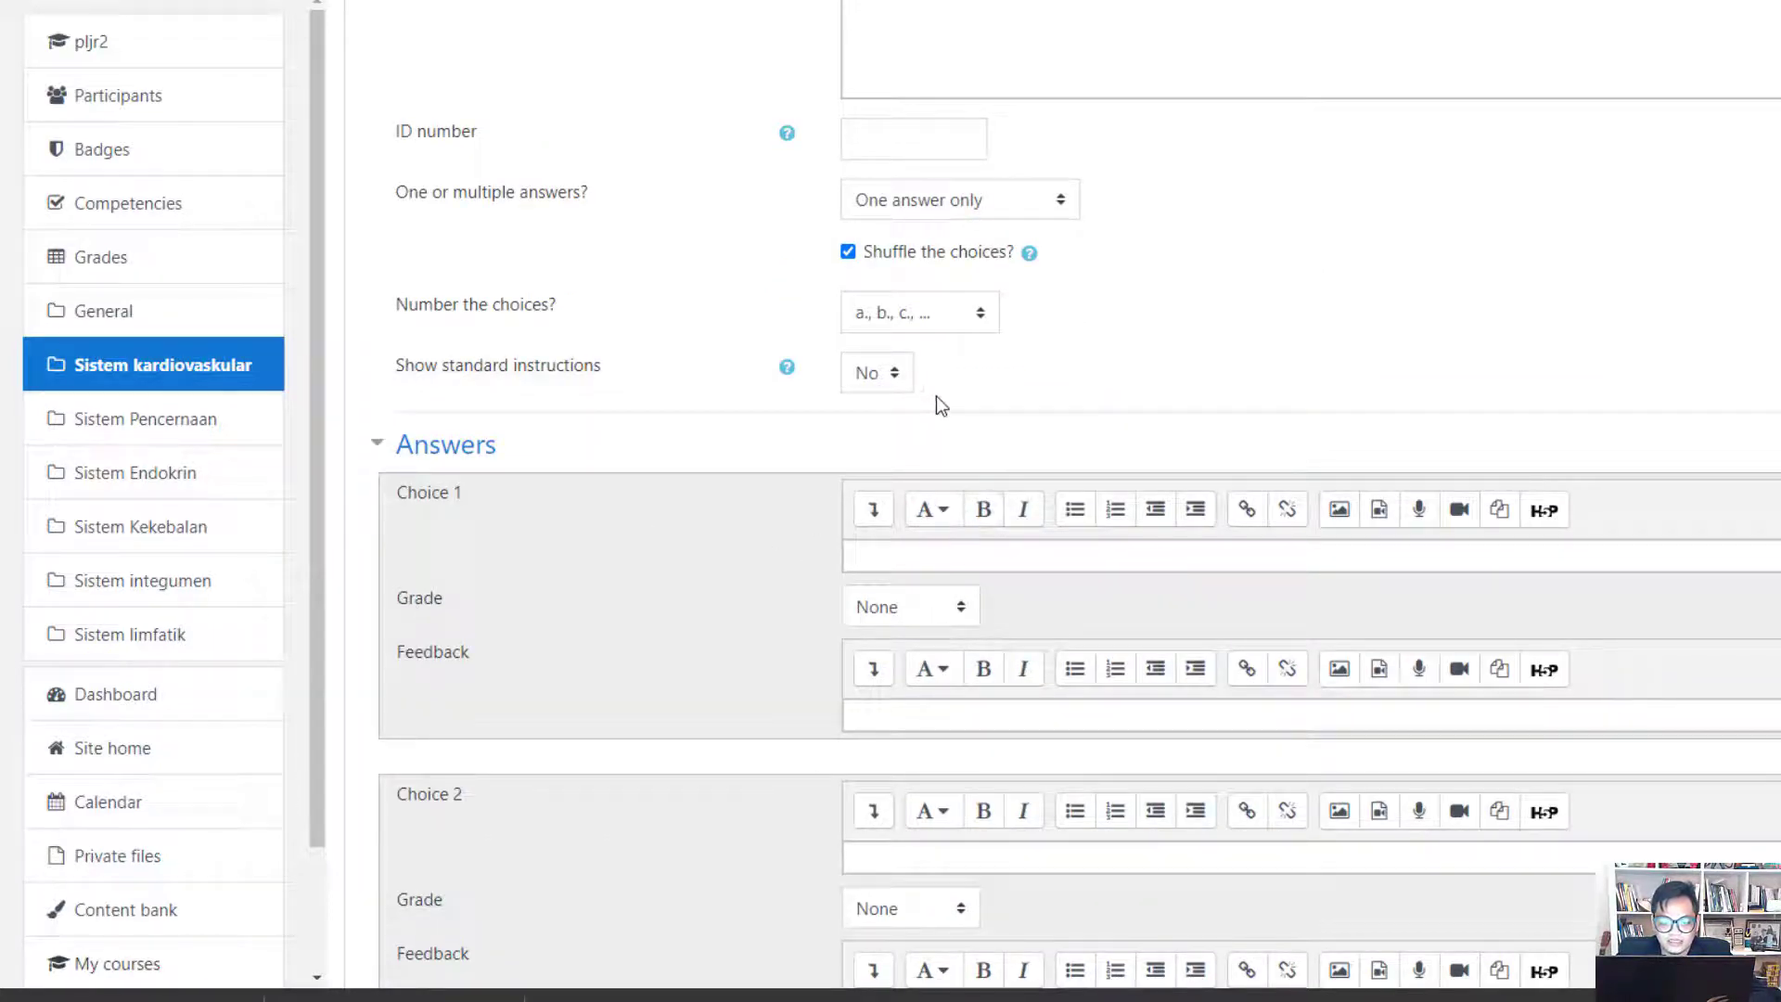
click(898, 554)
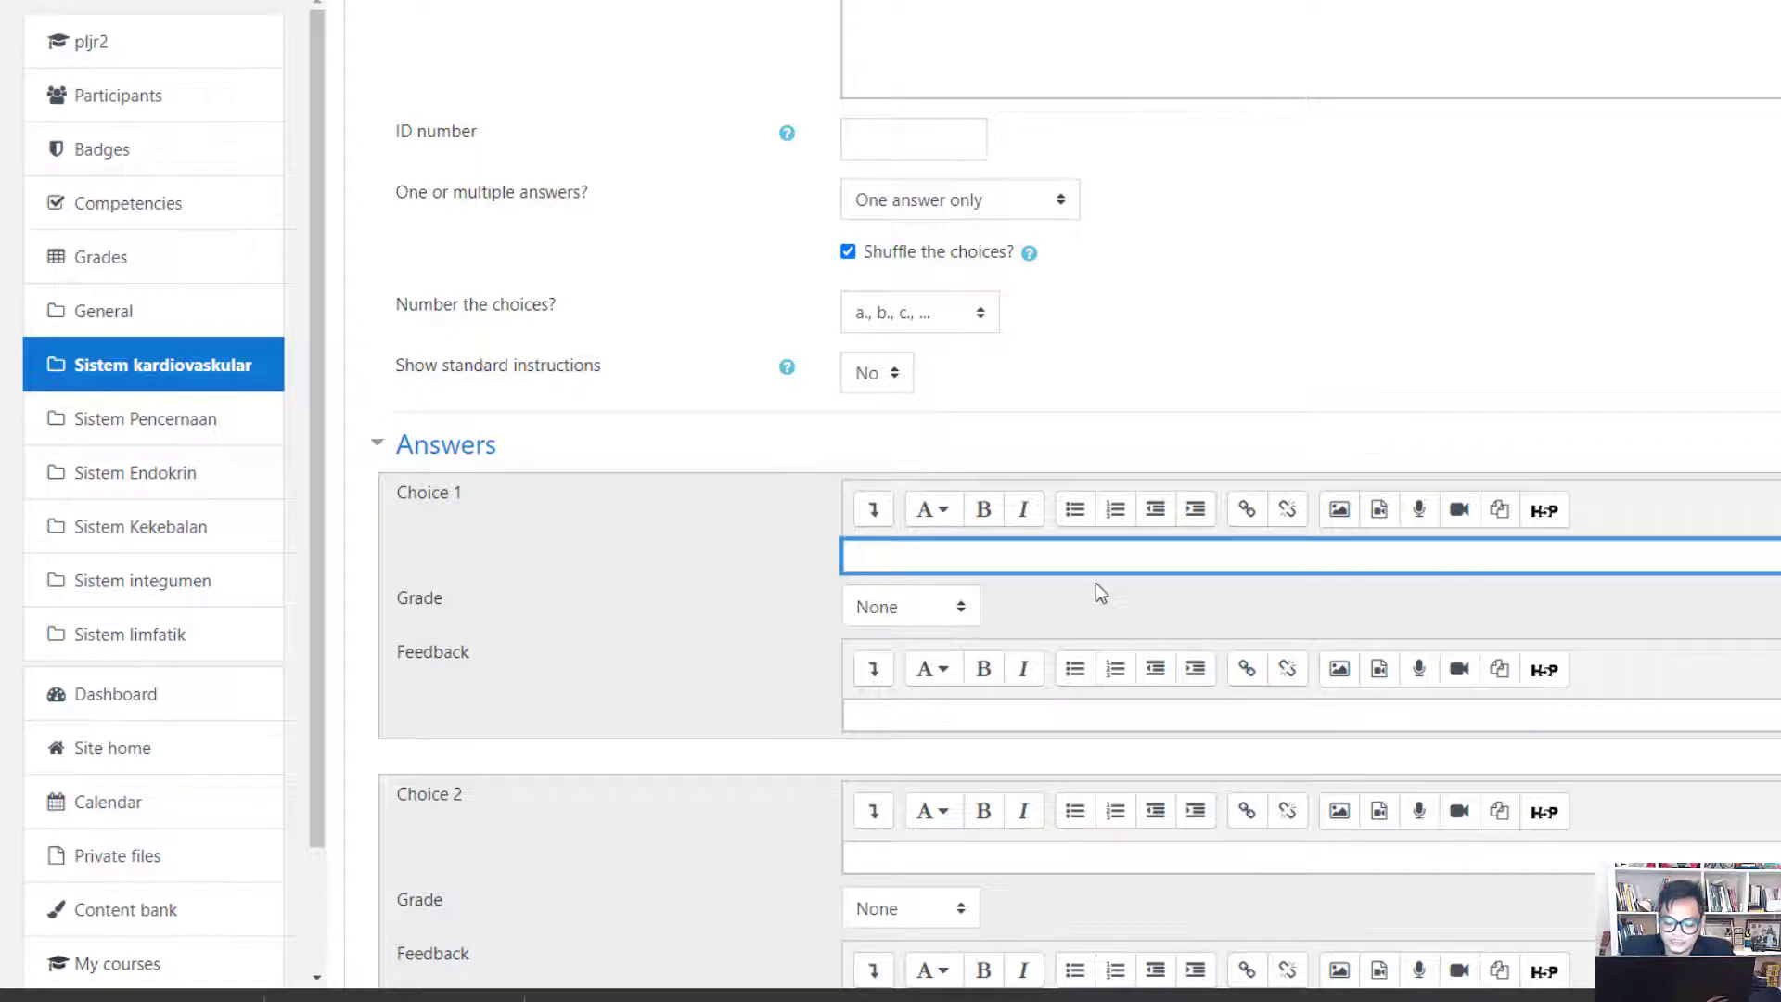
text(kaki)
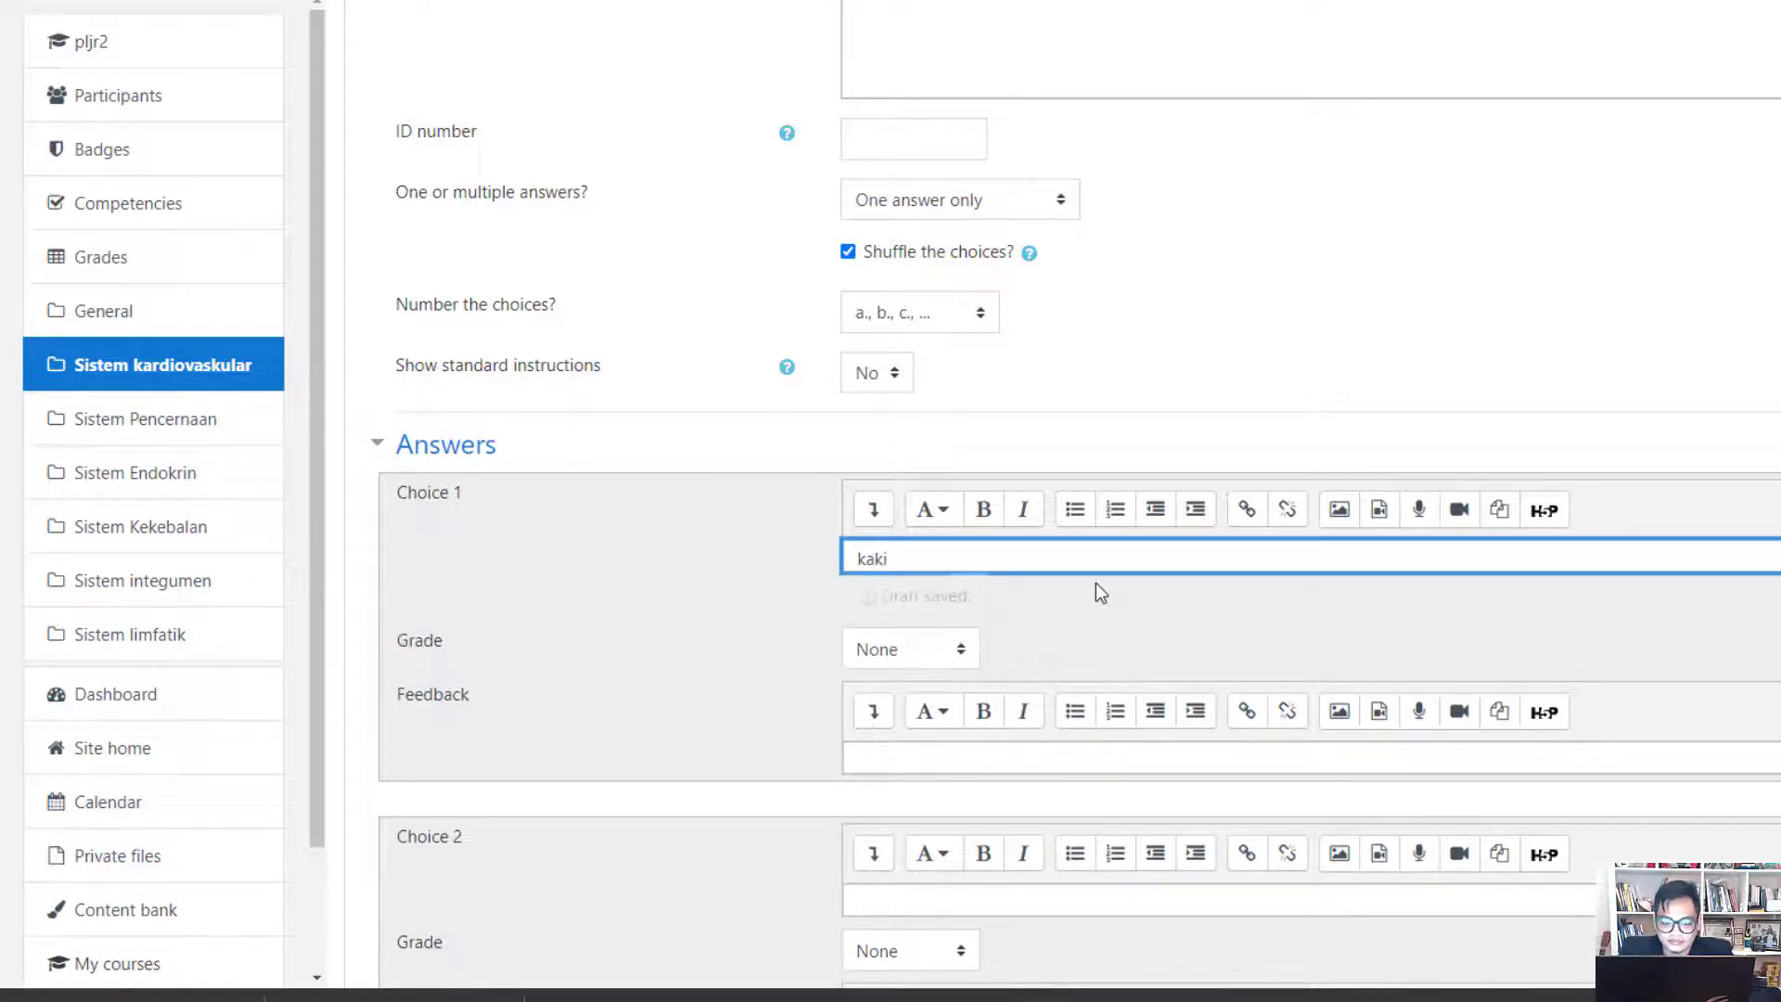
click(925, 646)
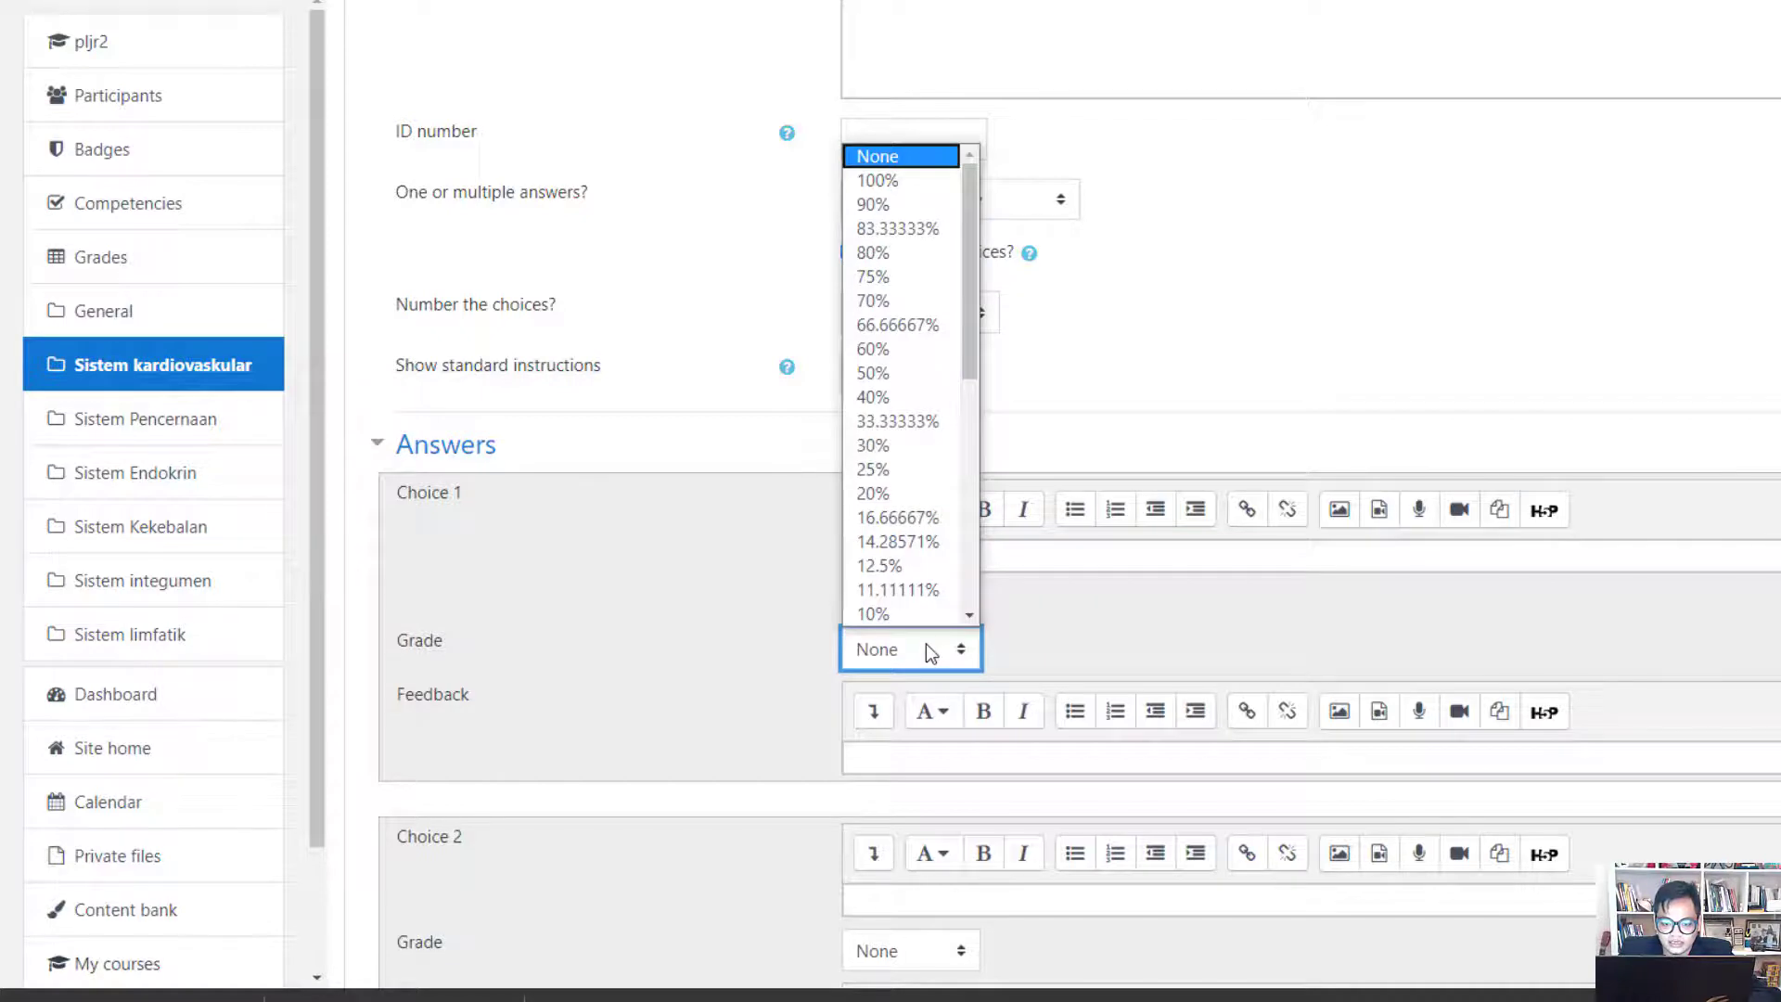
scroll(933, 571, down, 8)
scroll(932, 570, up, 3)
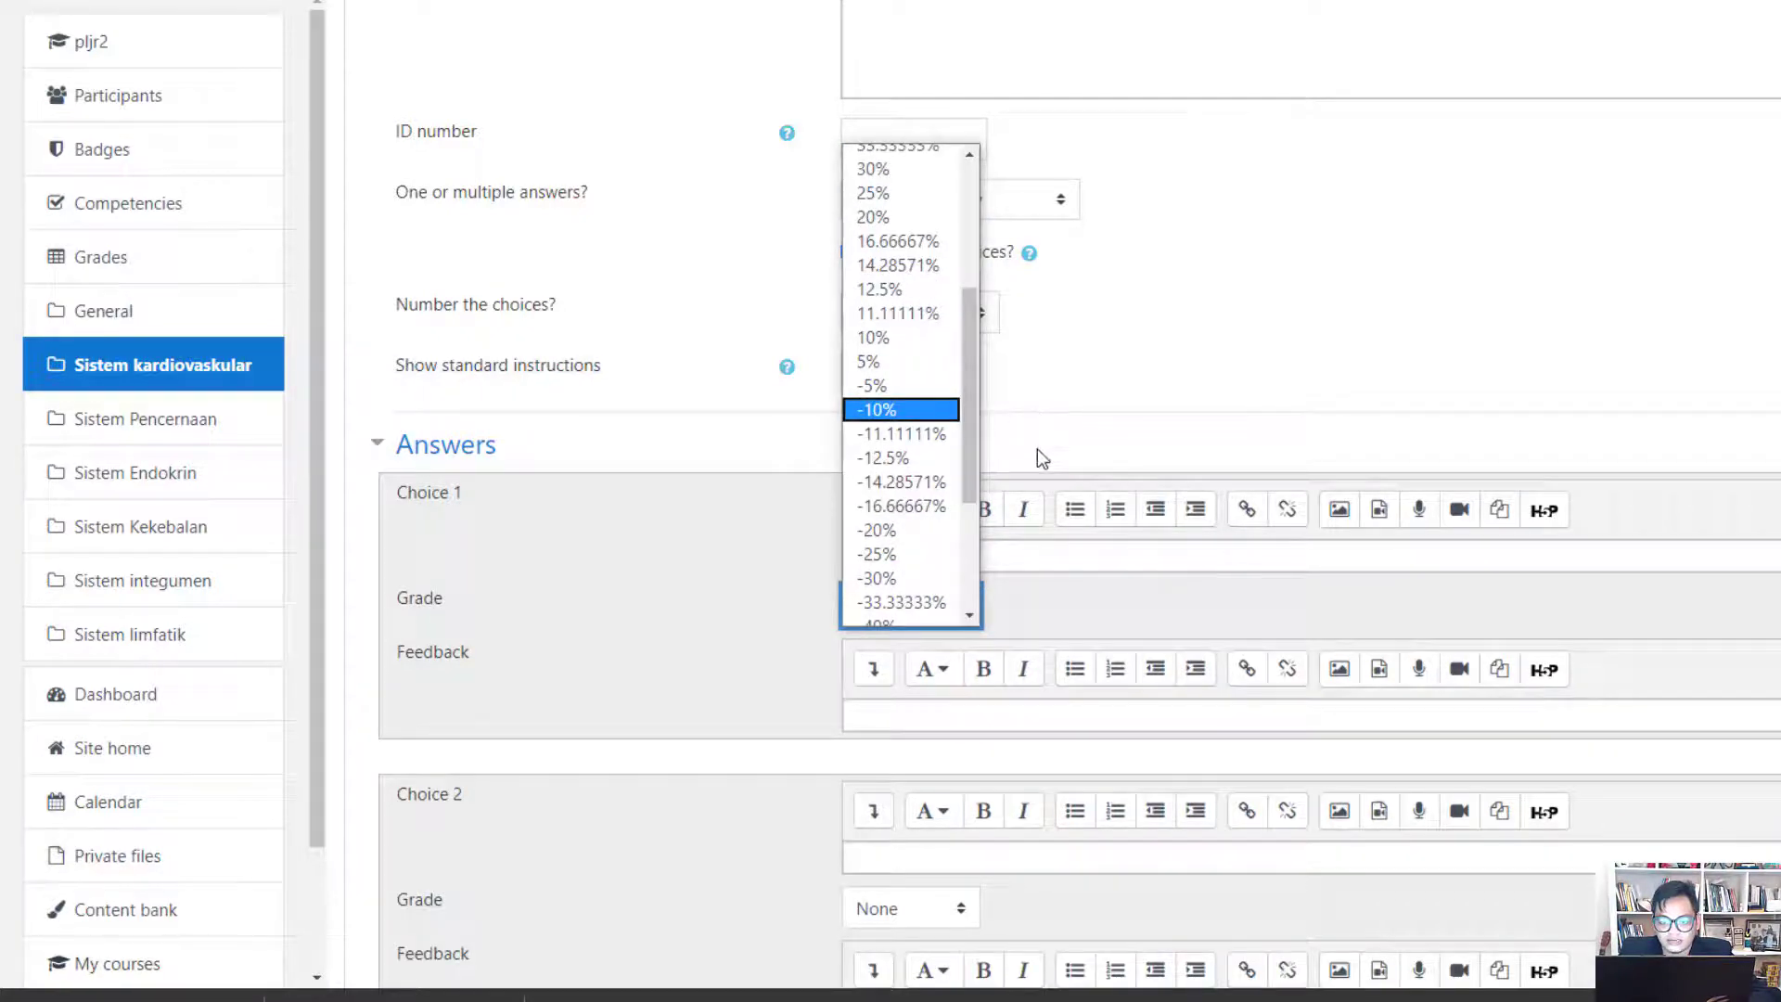
scroll(960, 612, down, 1)
click(1234, 355)
Enter "mata" as Choice 2 of the question
scroll(970, 619, down, 1)
click(910, 749)
text(mata)
key(Return)
scroll(742, 721, down, 1)
scroll(742, 722, down, 2)
Enter "hidung" as Choice 3 and set its grade to 100%, marking it as the correct answer
click(892, 698)
text(hidung)
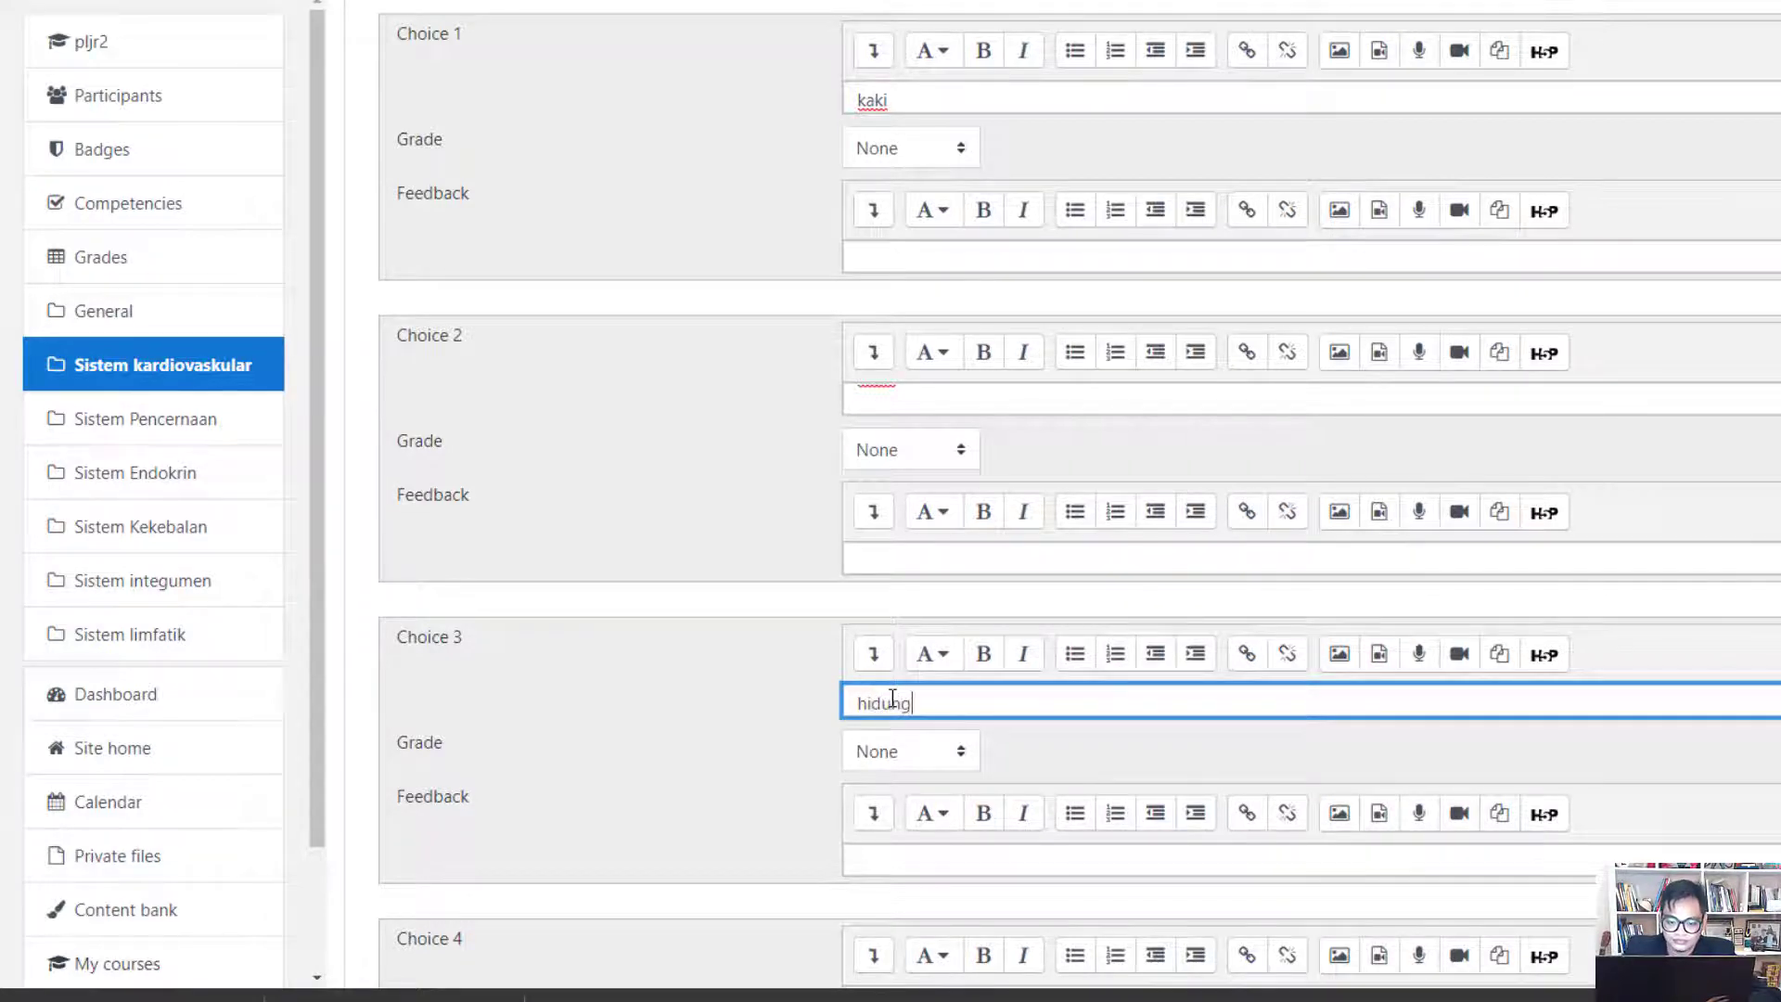
click(910, 752)
scroll(924, 575, down, 1)
scroll(913, 338, up, 1)
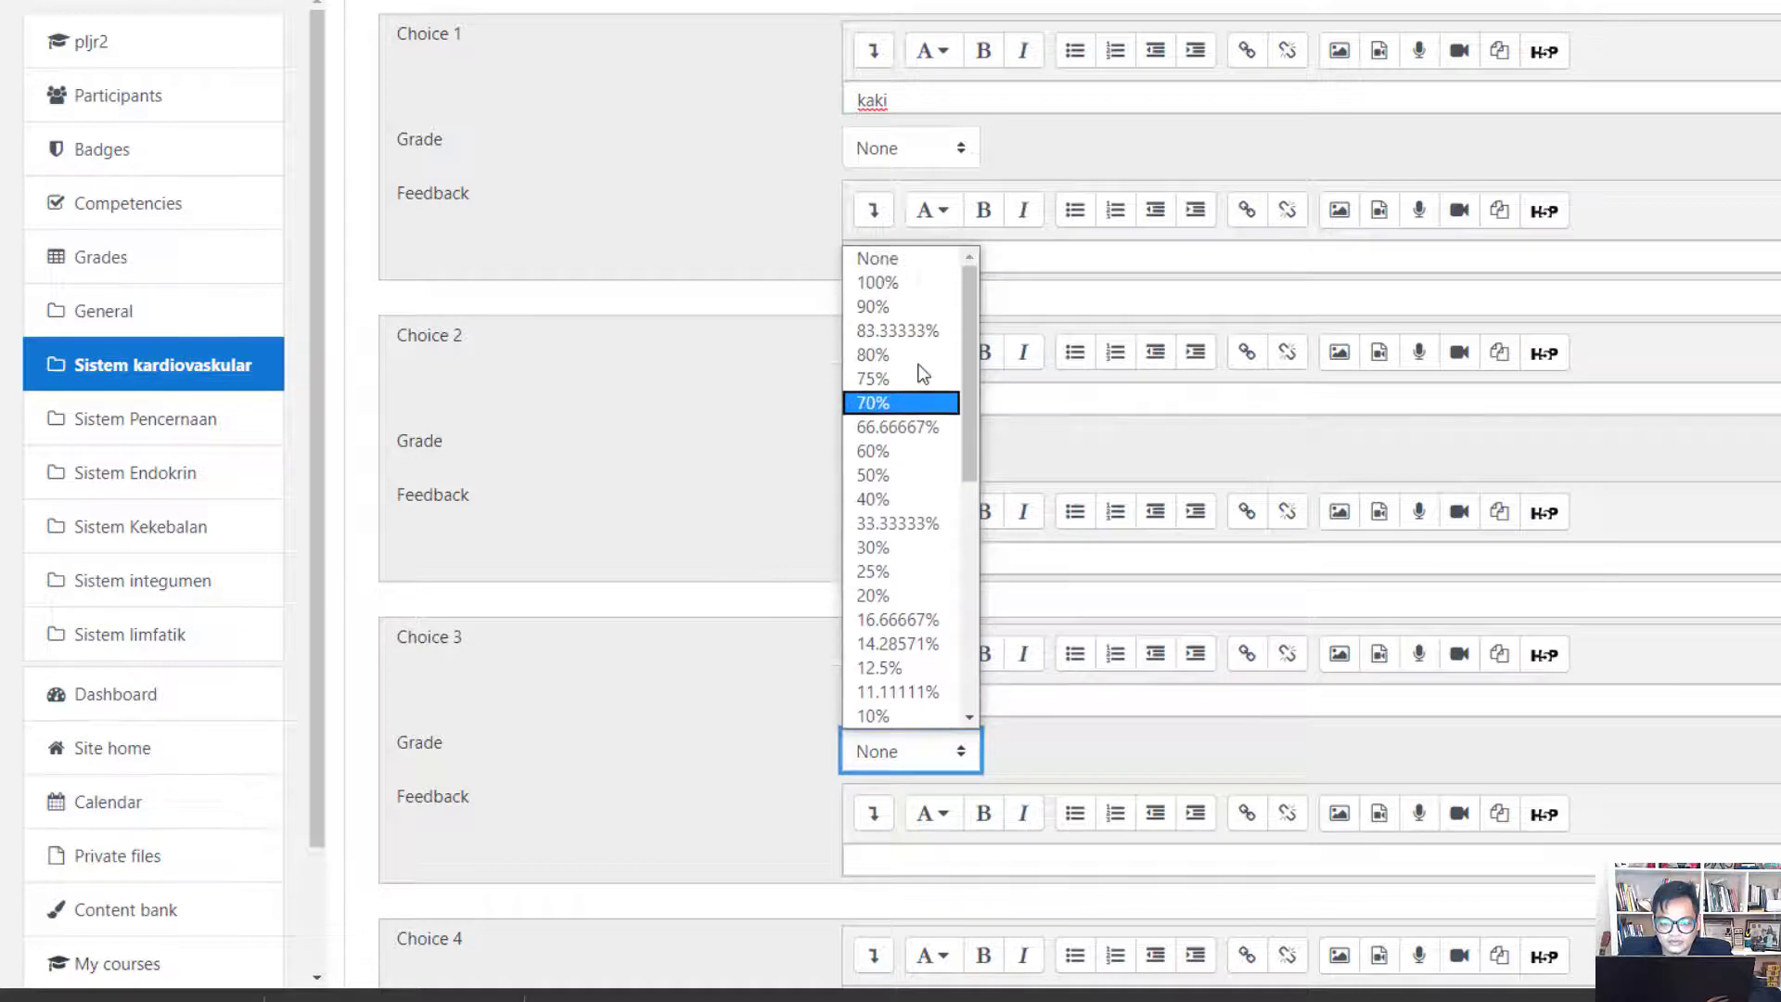
click(889, 283)
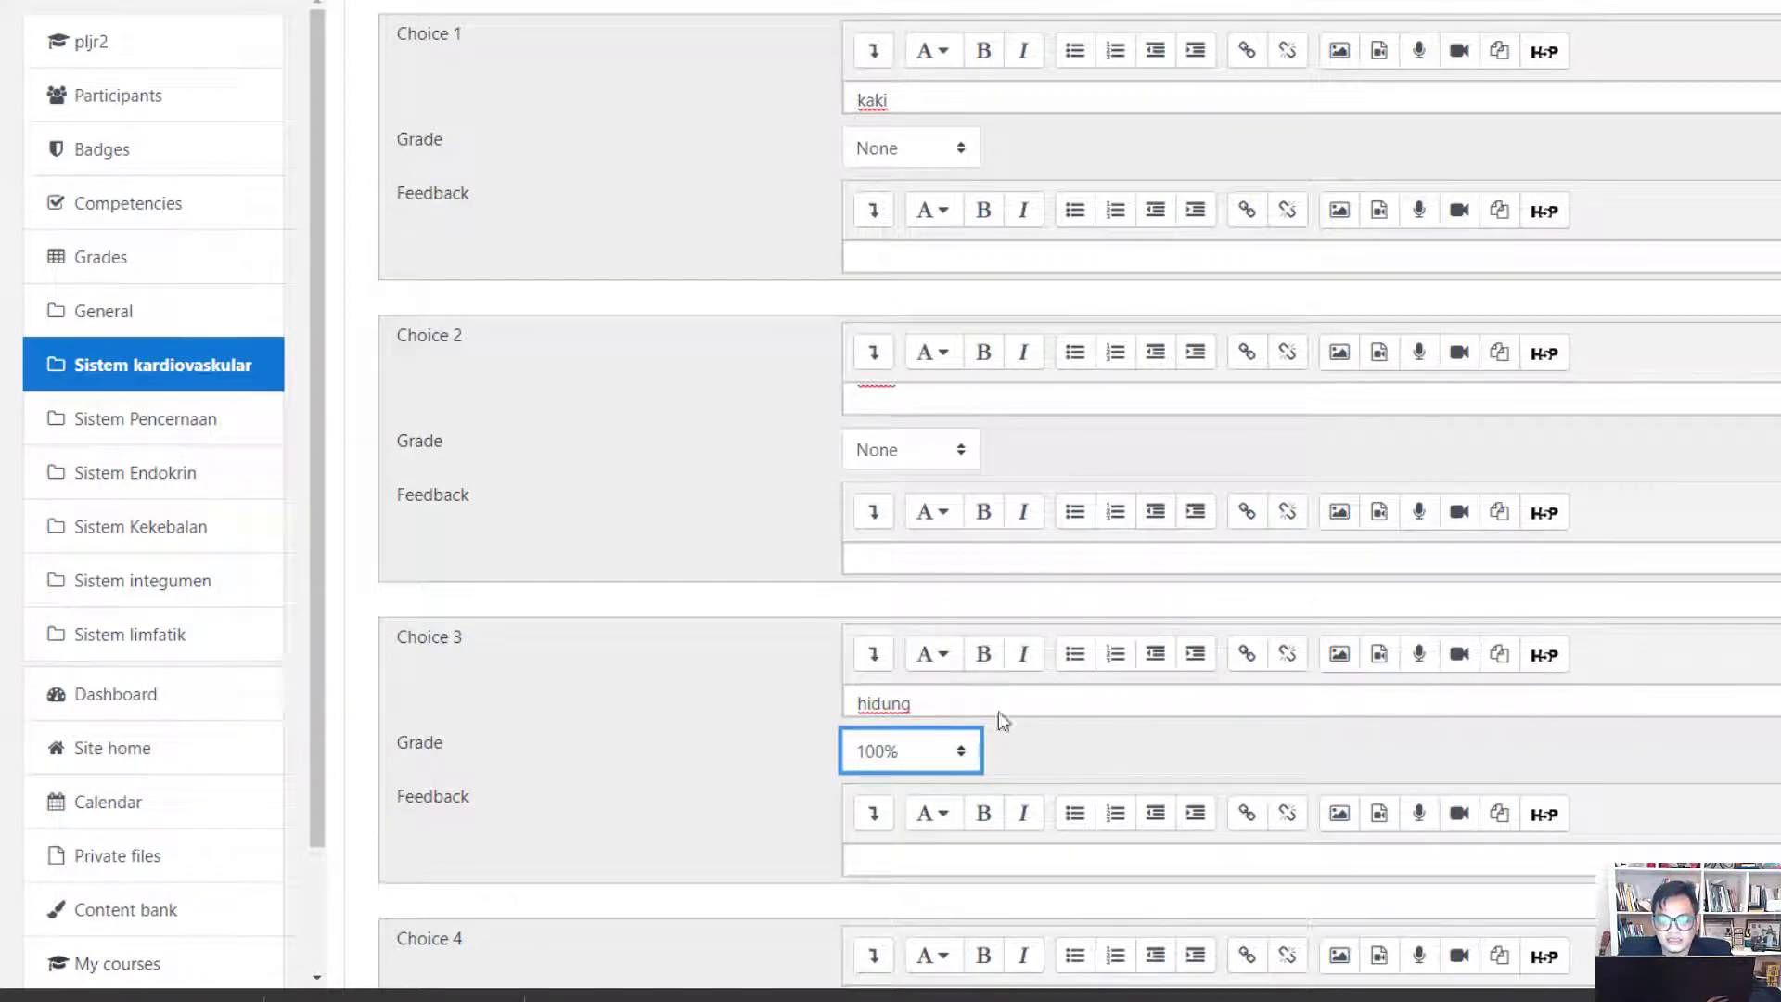
click(939, 761)
scroll(928, 716, down, 1)
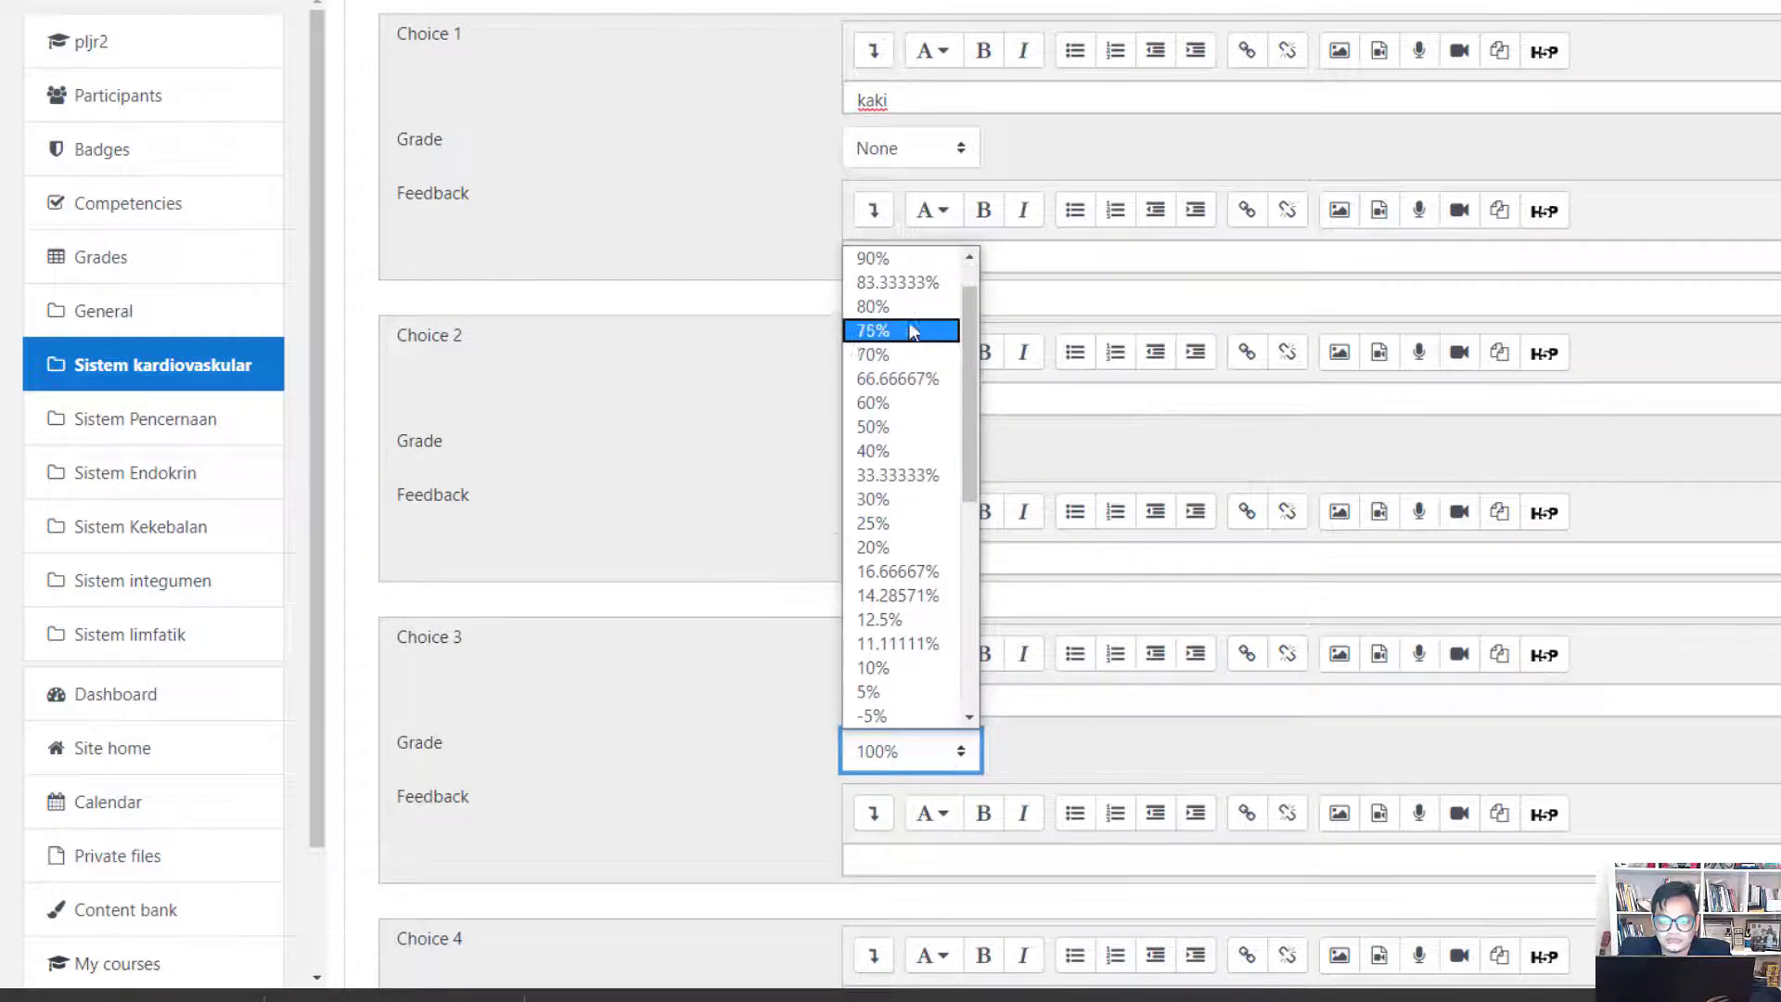
scroll(907, 360, up, 1)
click(886, 283)
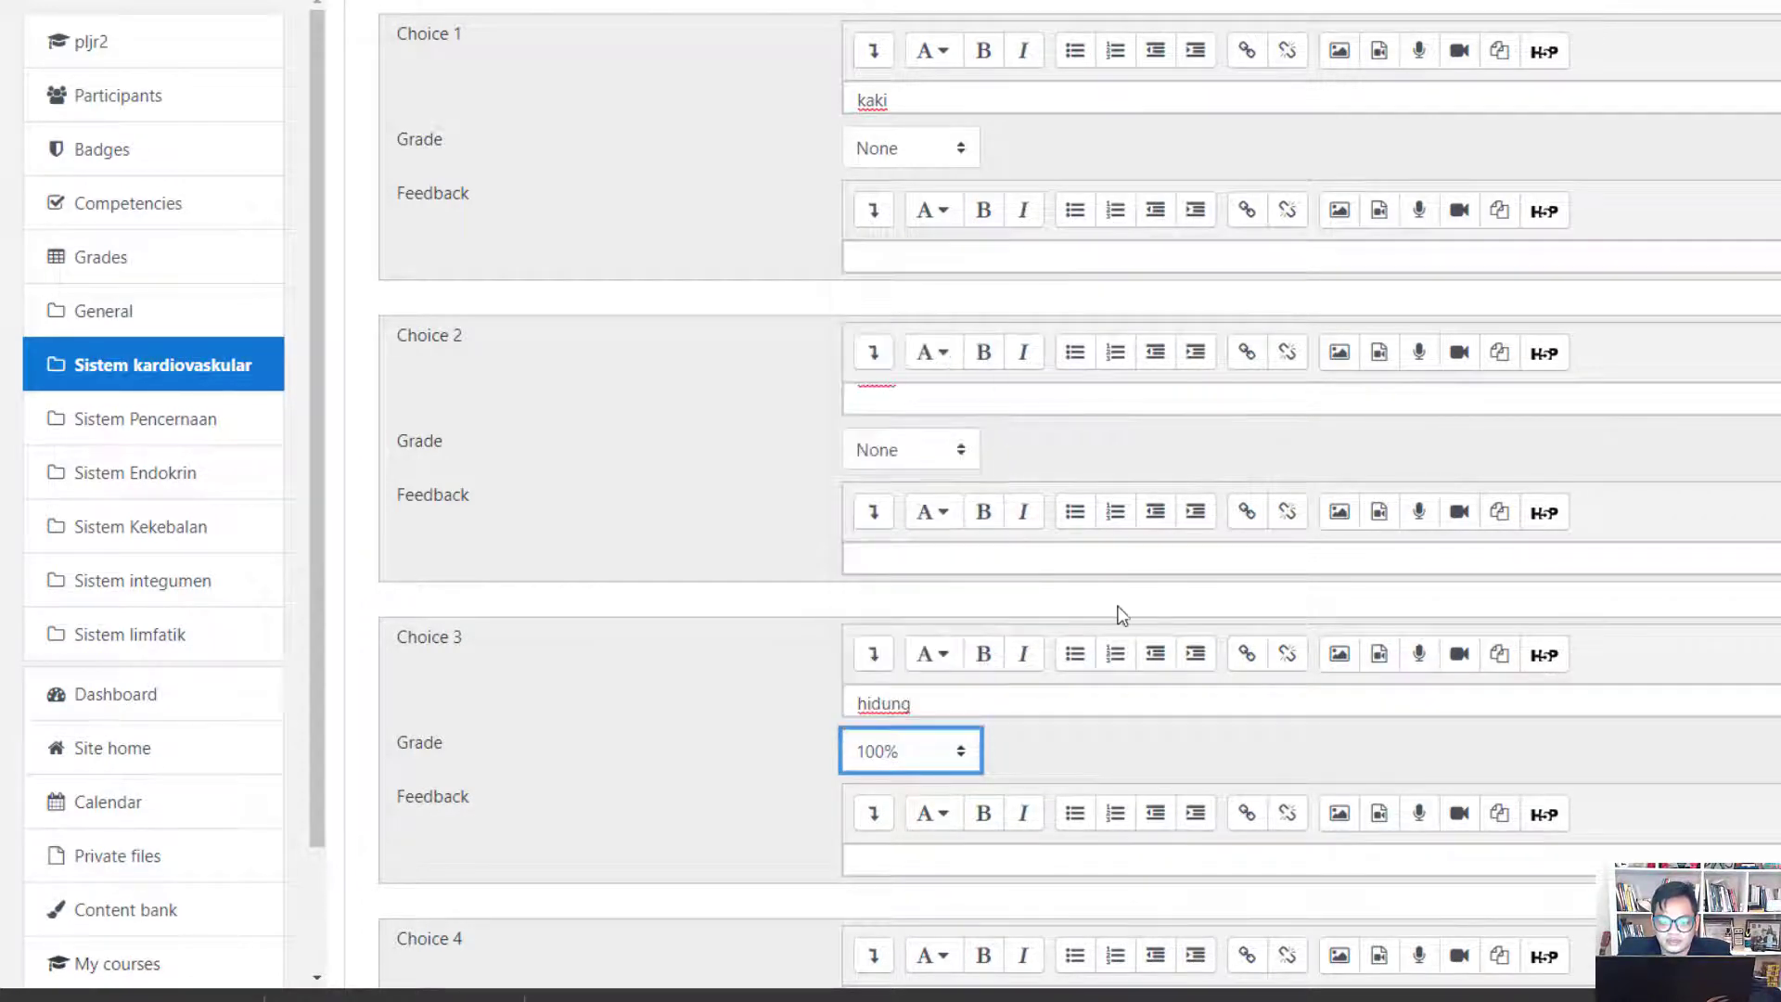
Enter "mulut" as Choice 4 of the question
scroll(1118, 617, down, 2)
click(908, 773)
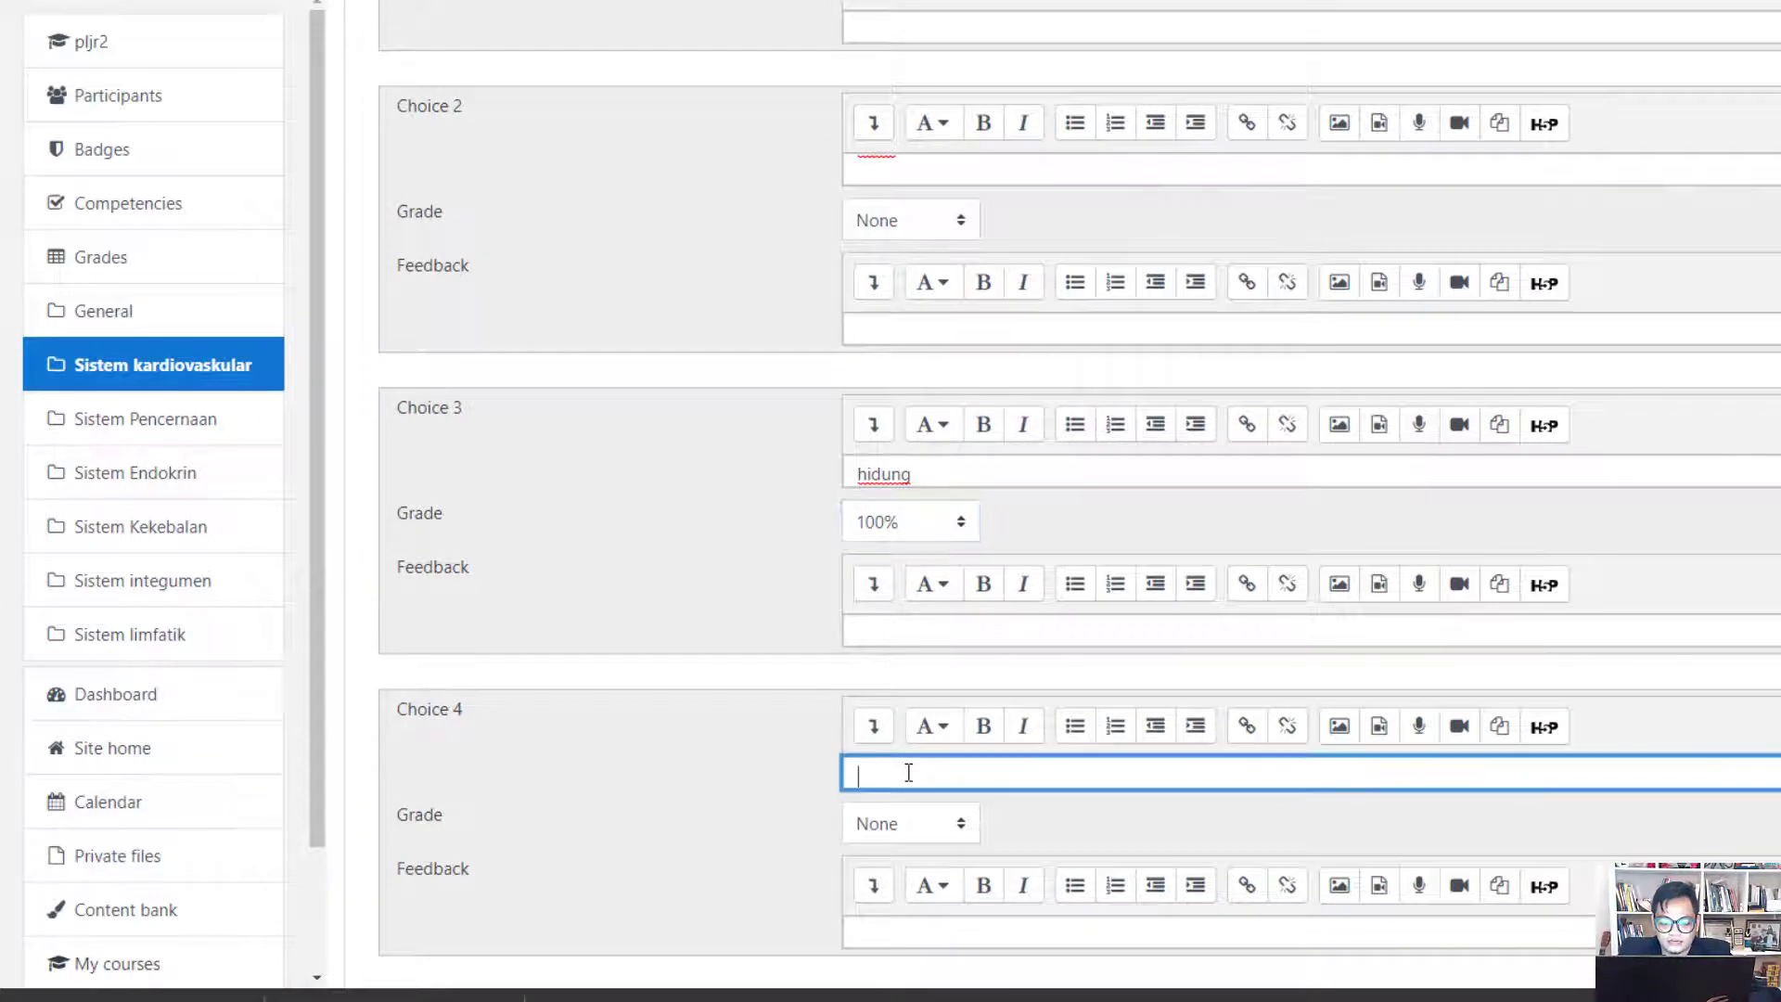
text(mulut)
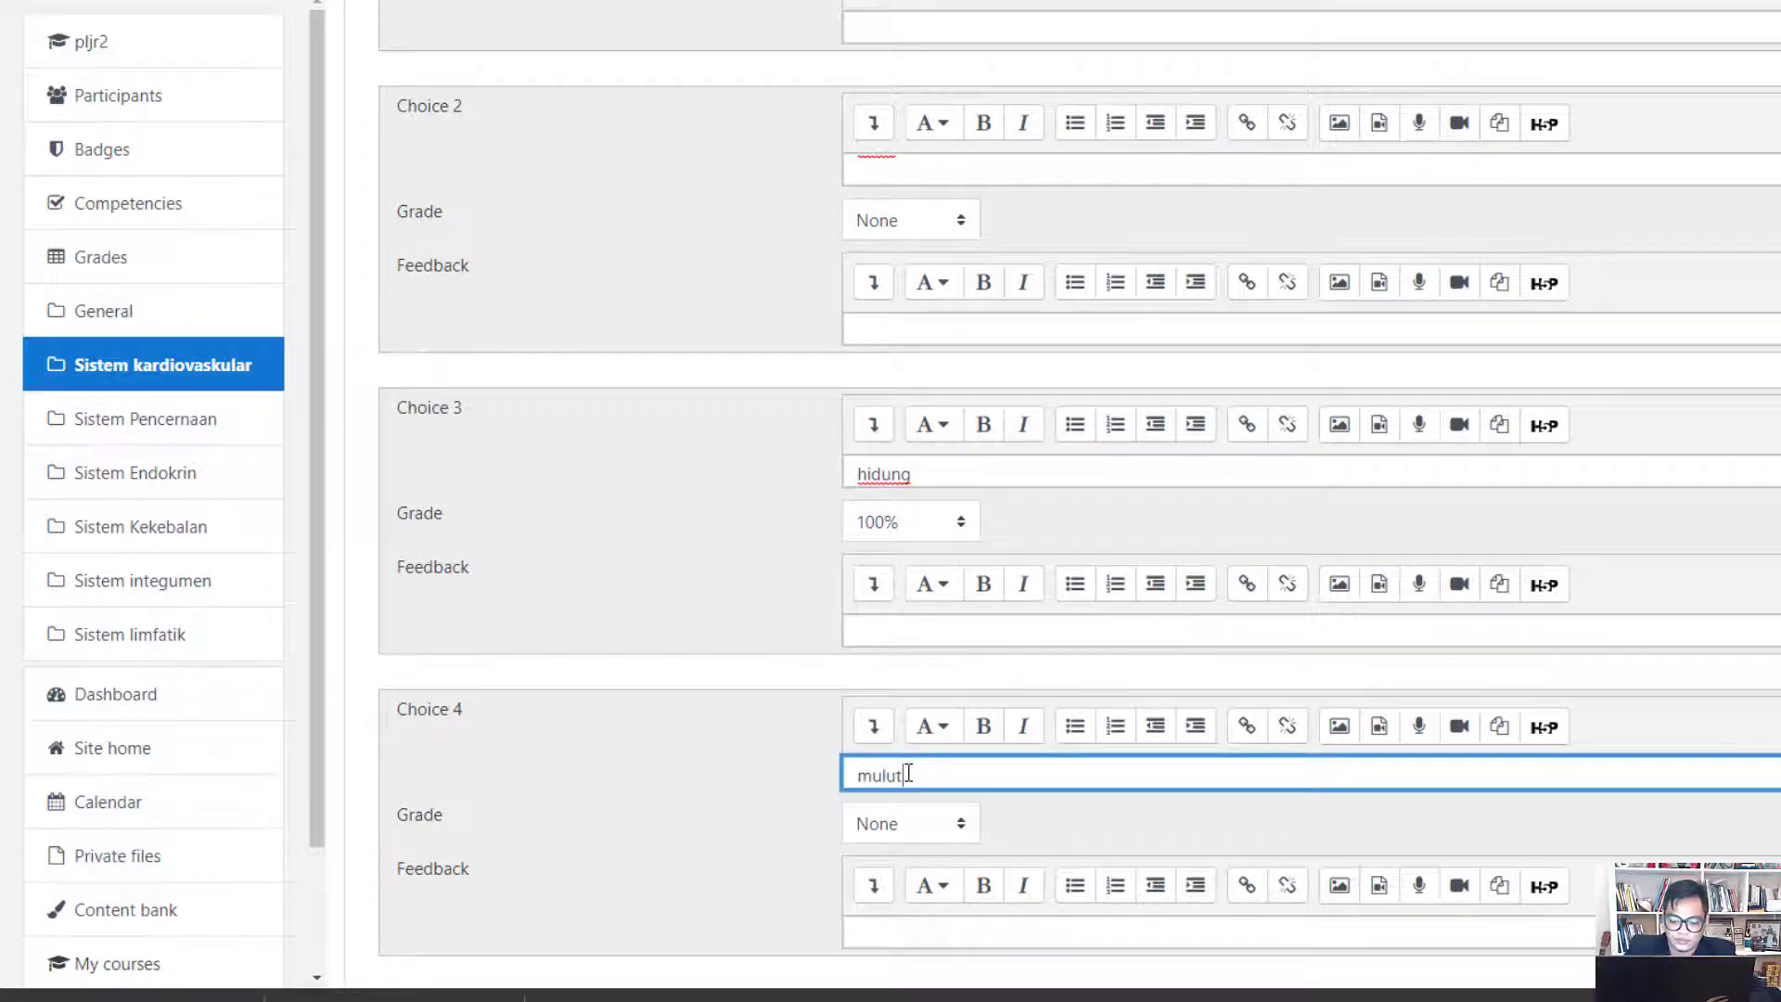
Save the multiple choice question, check its saved settings and answers, and save again to return to the quiz's question list
scroll(883, 770, down, 1)
scroll(795, 725, up, 11)
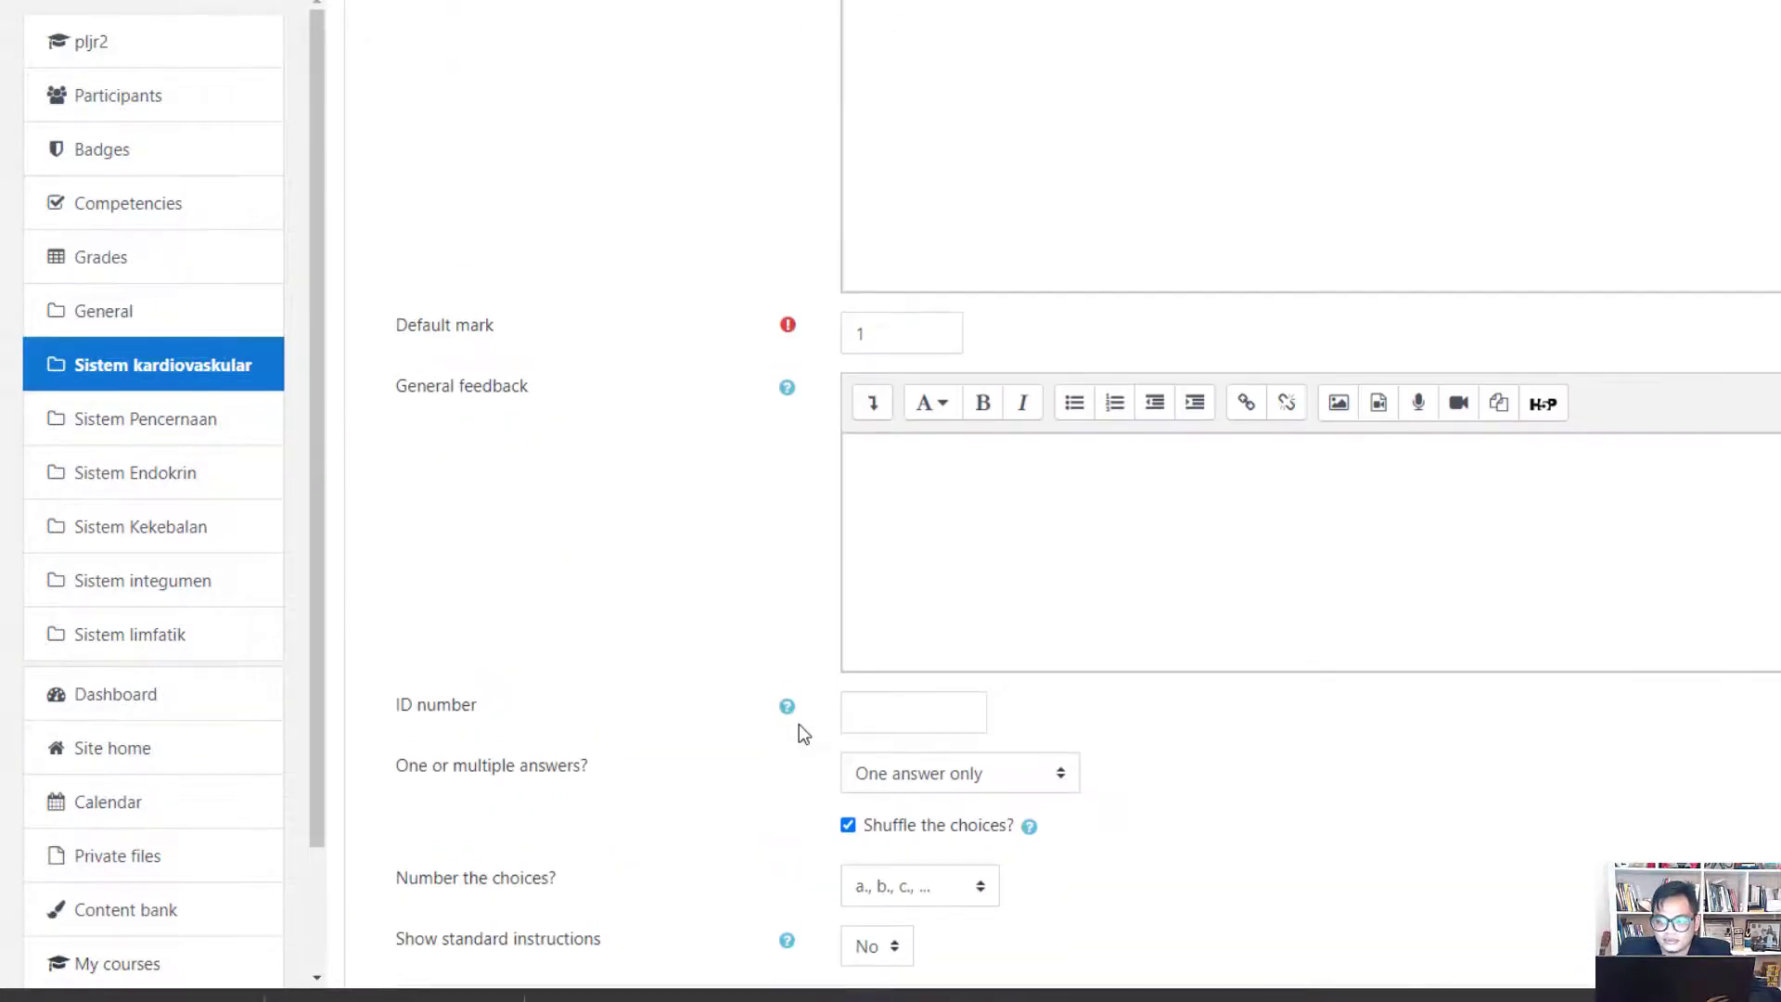
scroll(799, 724, down, 14)
scroll(808, 711, down, 6)
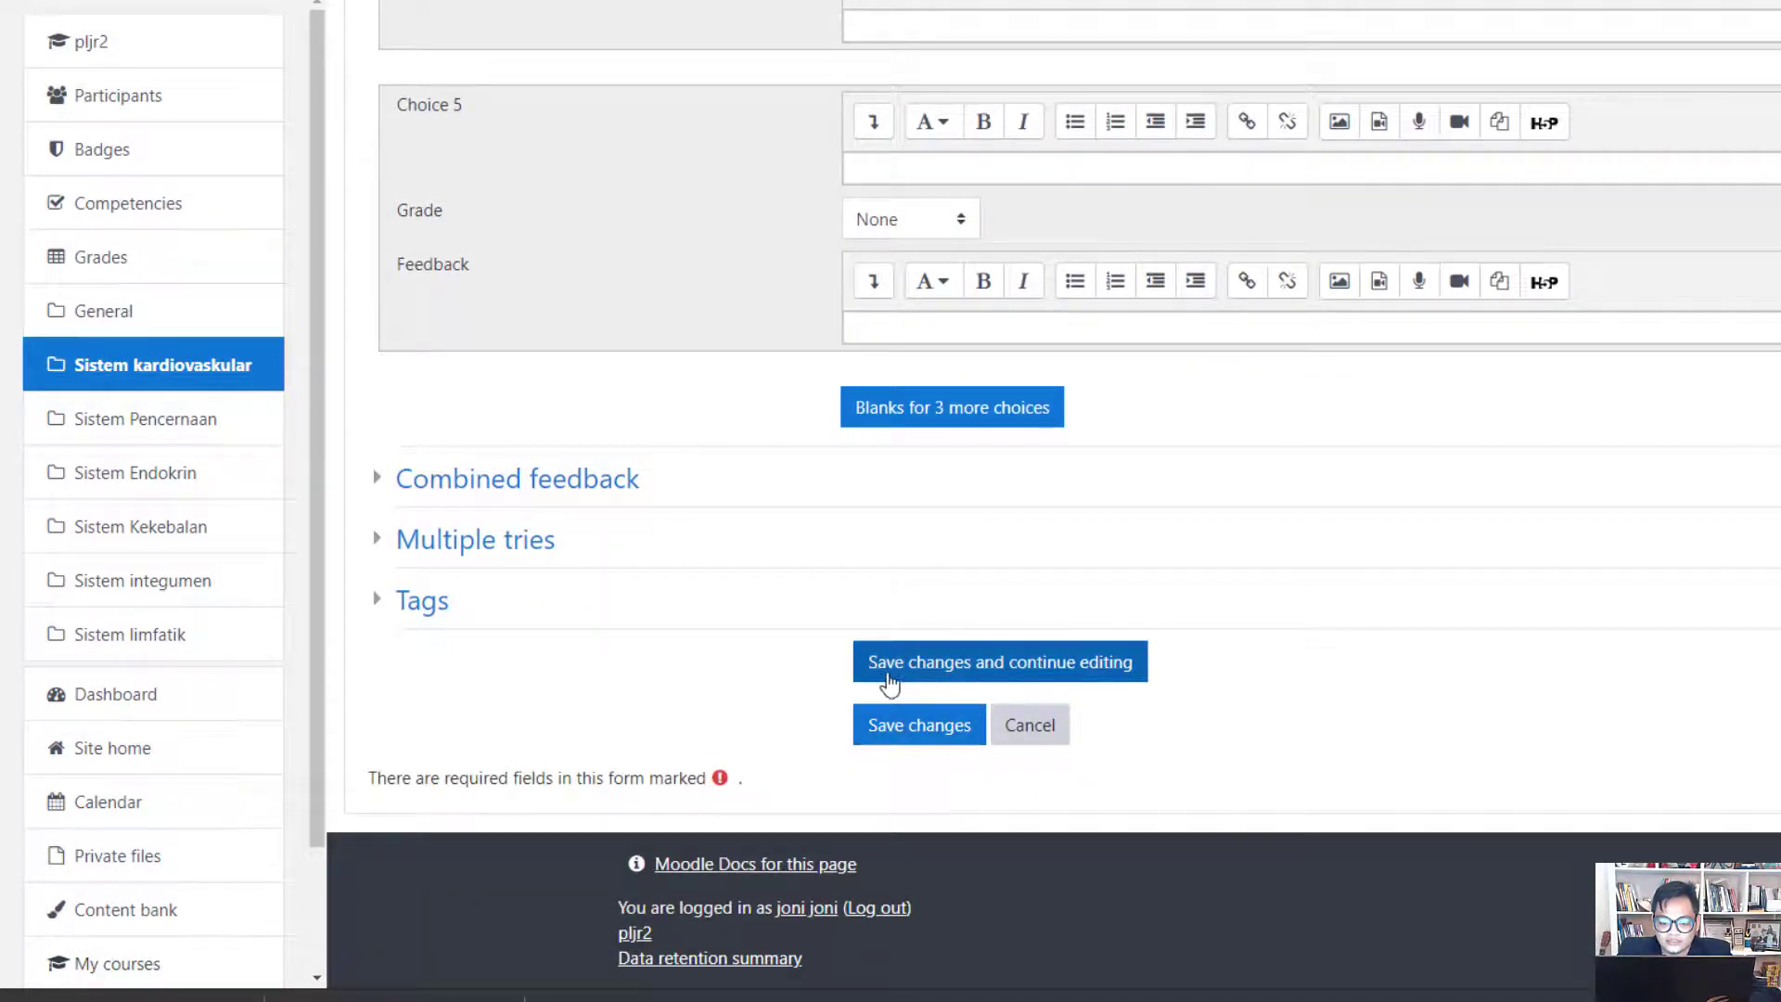
click(957, 670)
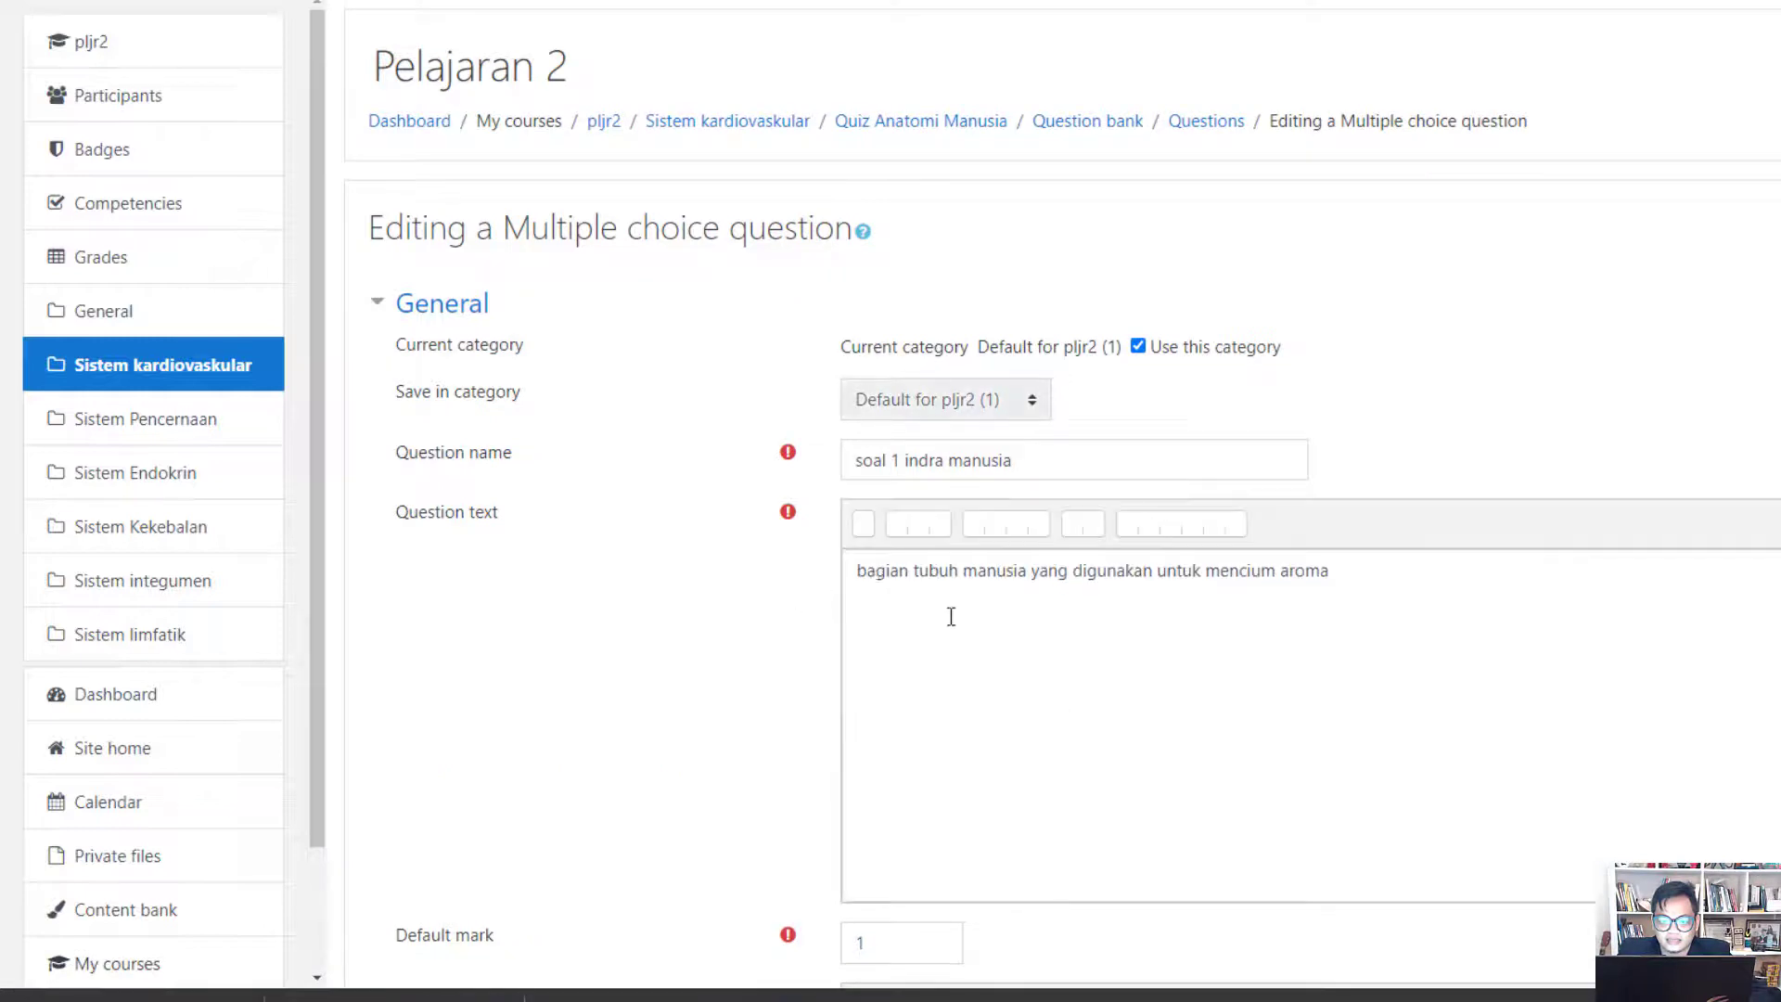
scroll(759, 582, down, 15)
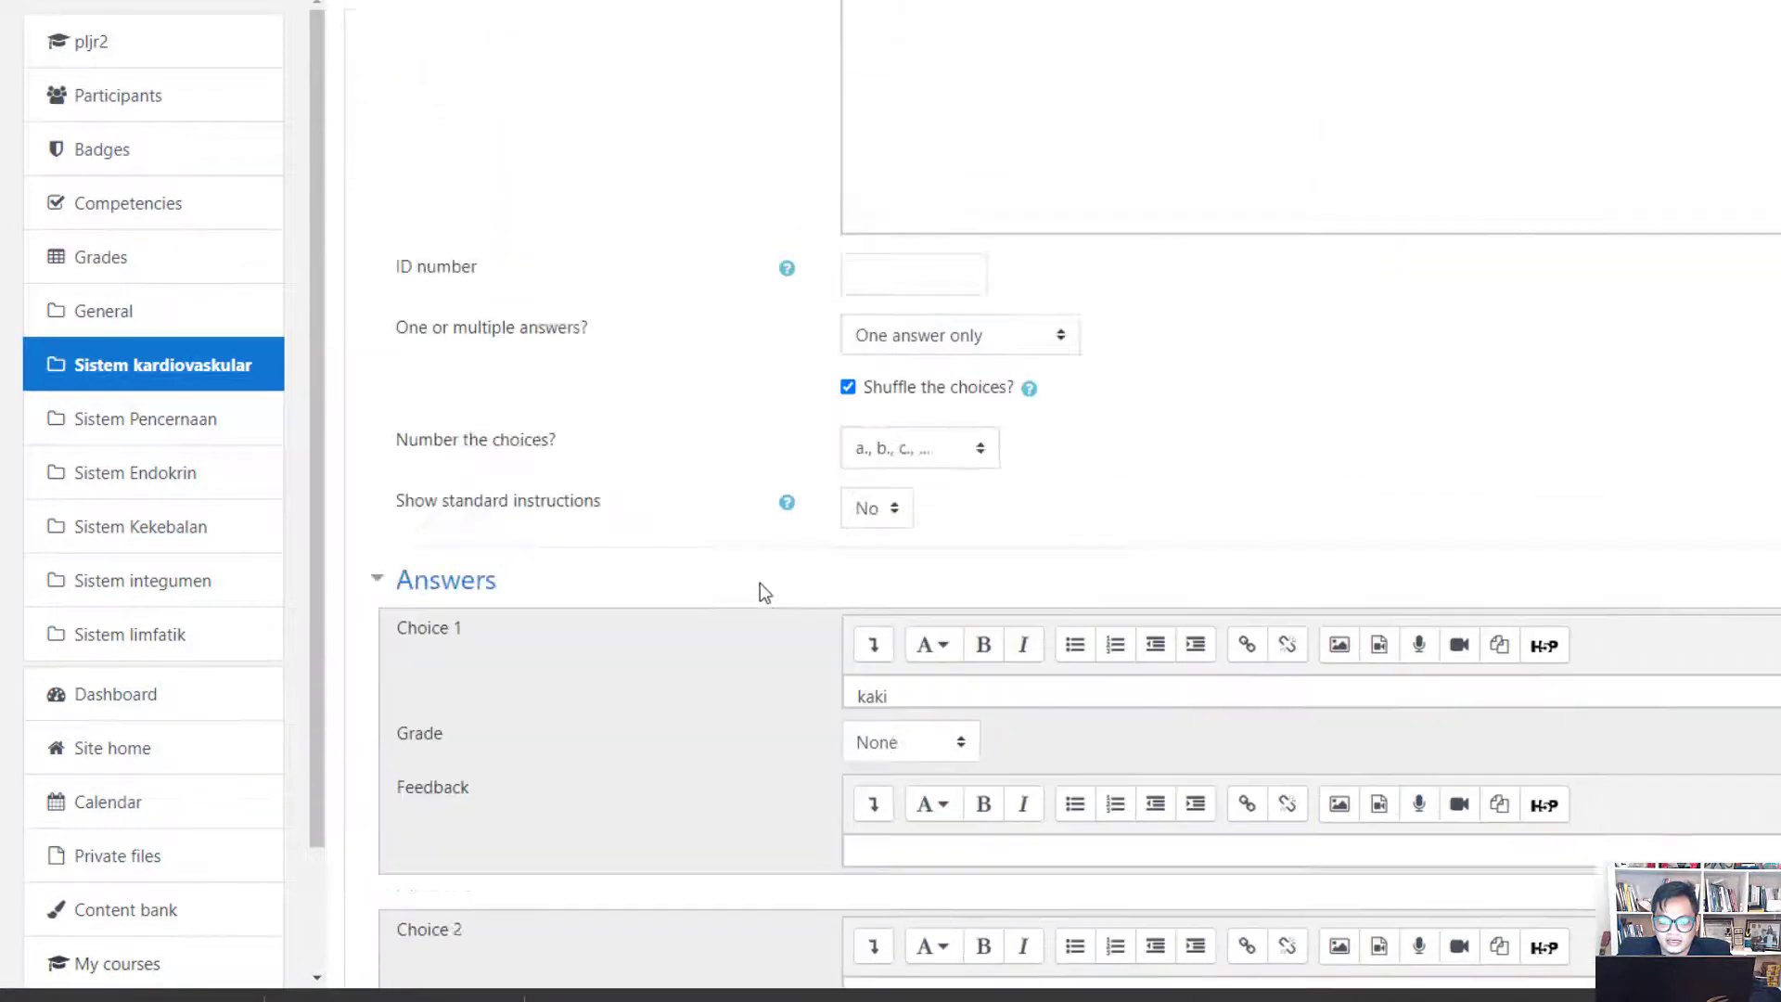
click(918, 716)
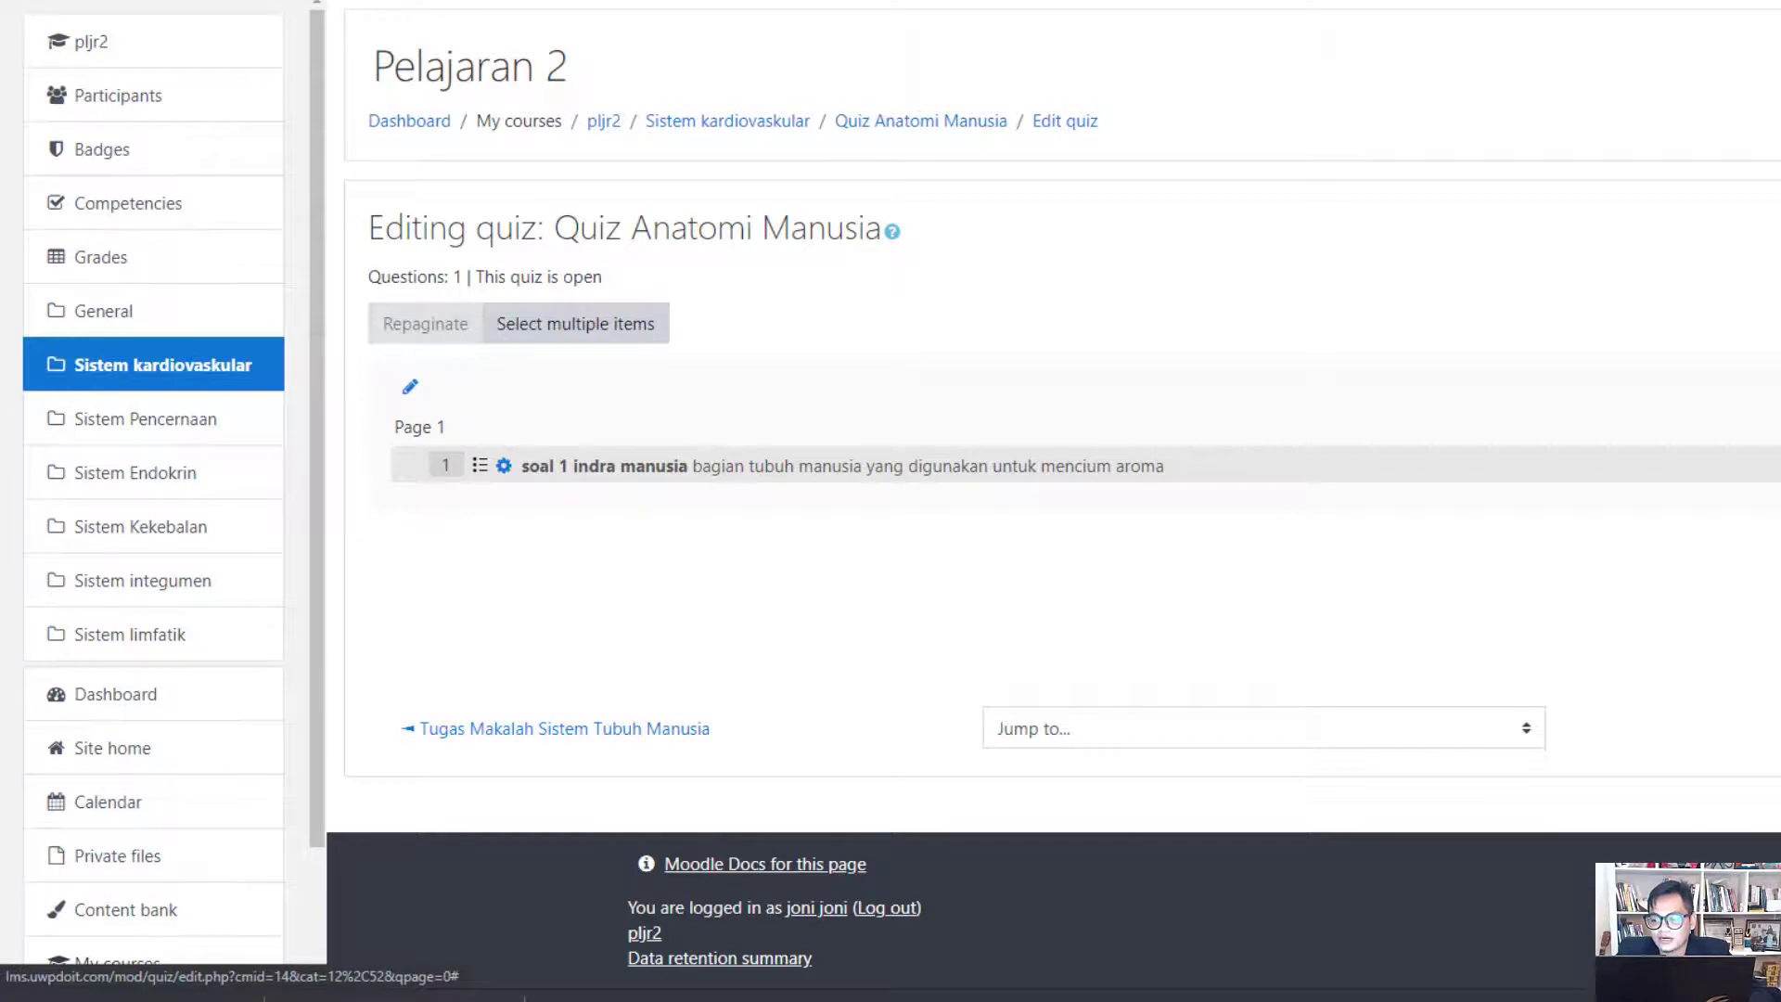
Add a new True/False question to the quiz and name it "soal indra manusia"
click(1776, 454)
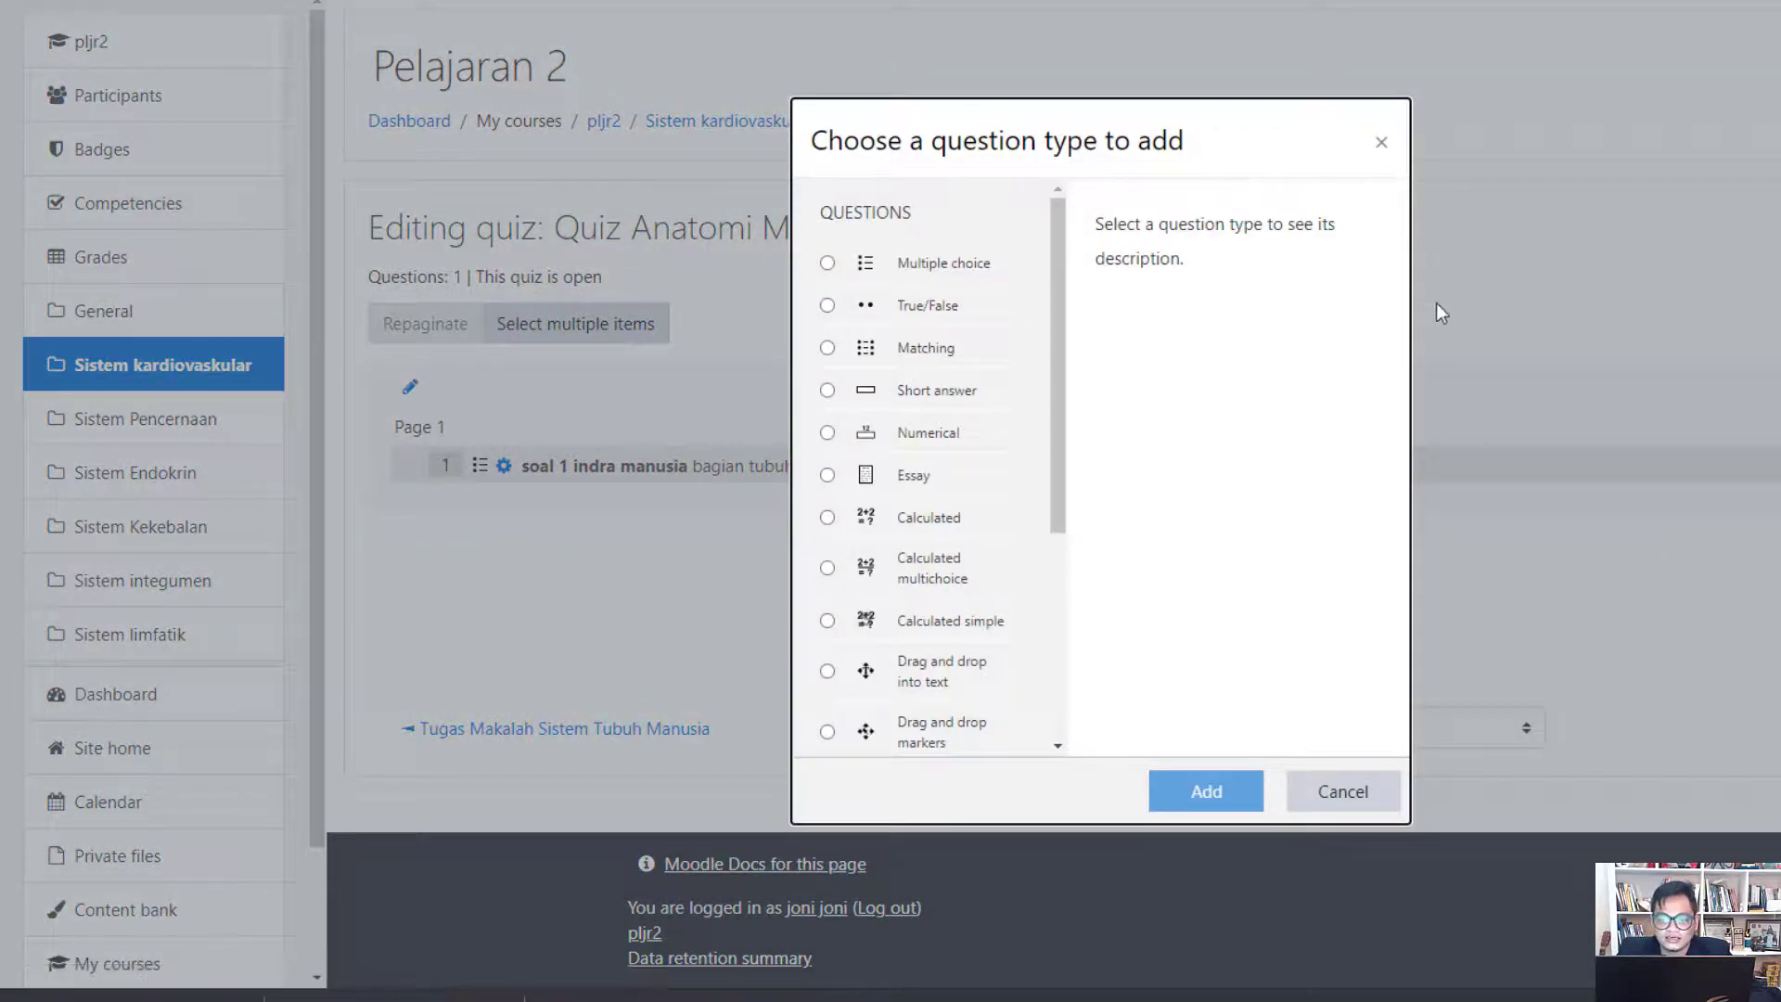
click(840, 307)
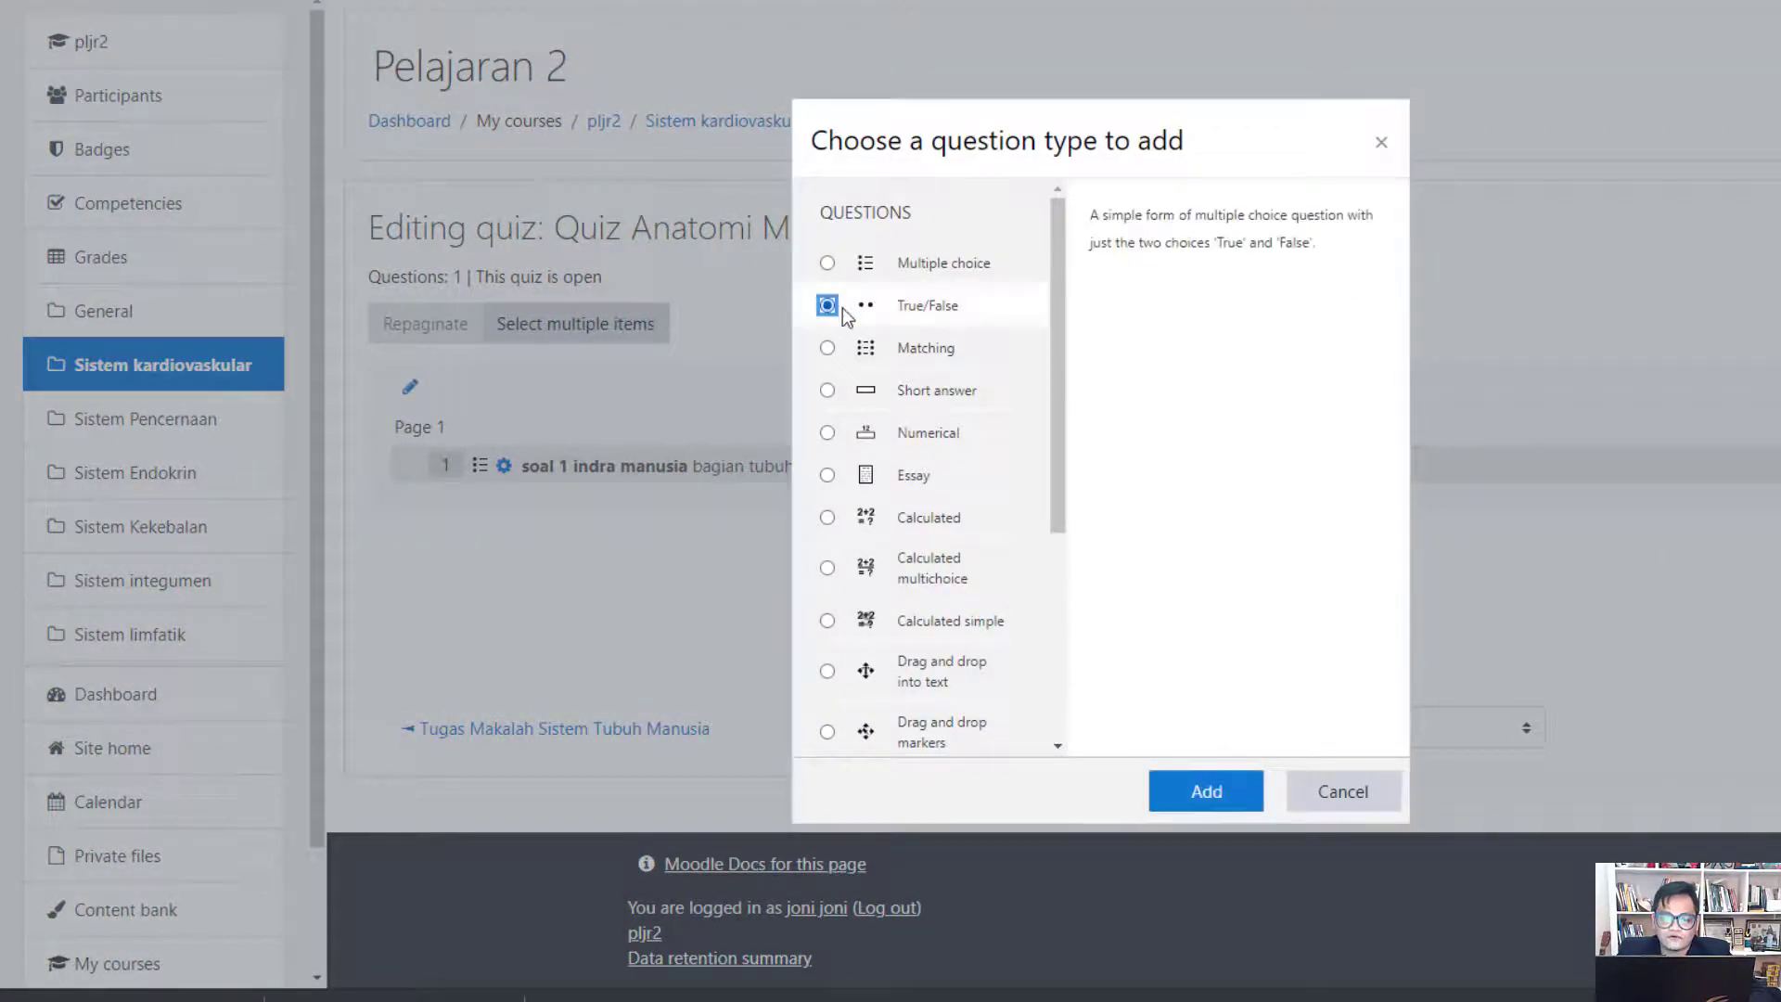
click(1205, 794)
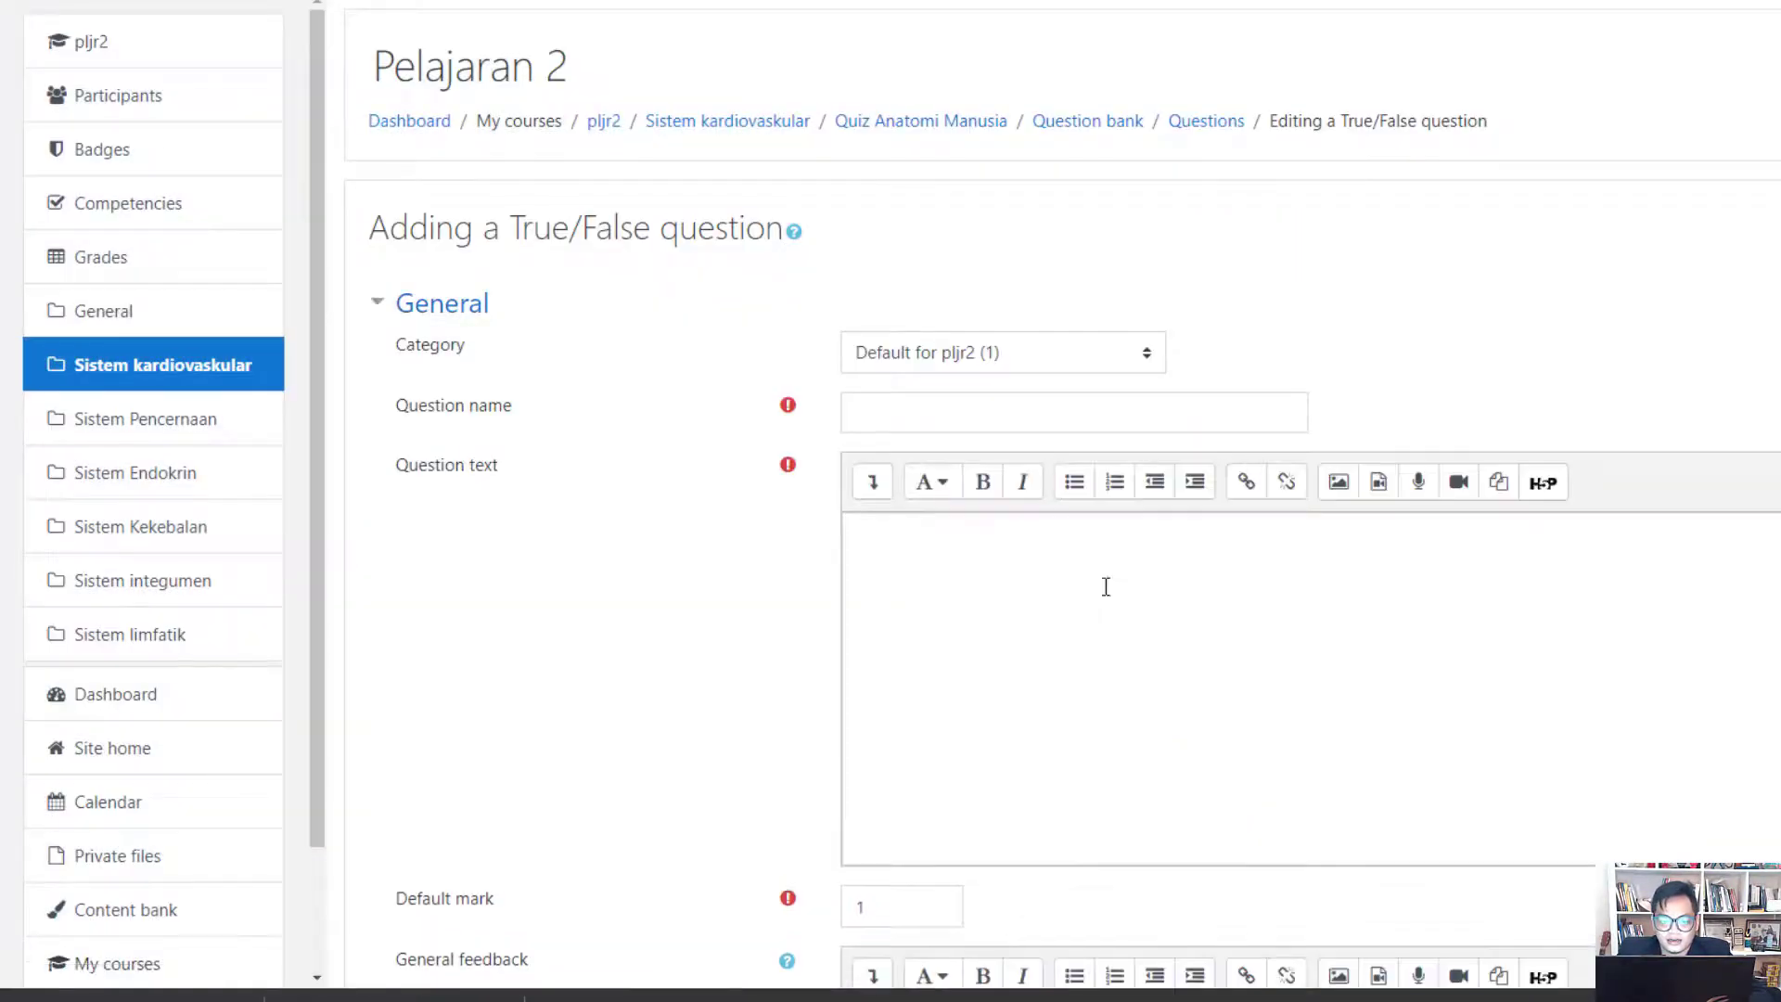
click(1003, 414)
text(s)
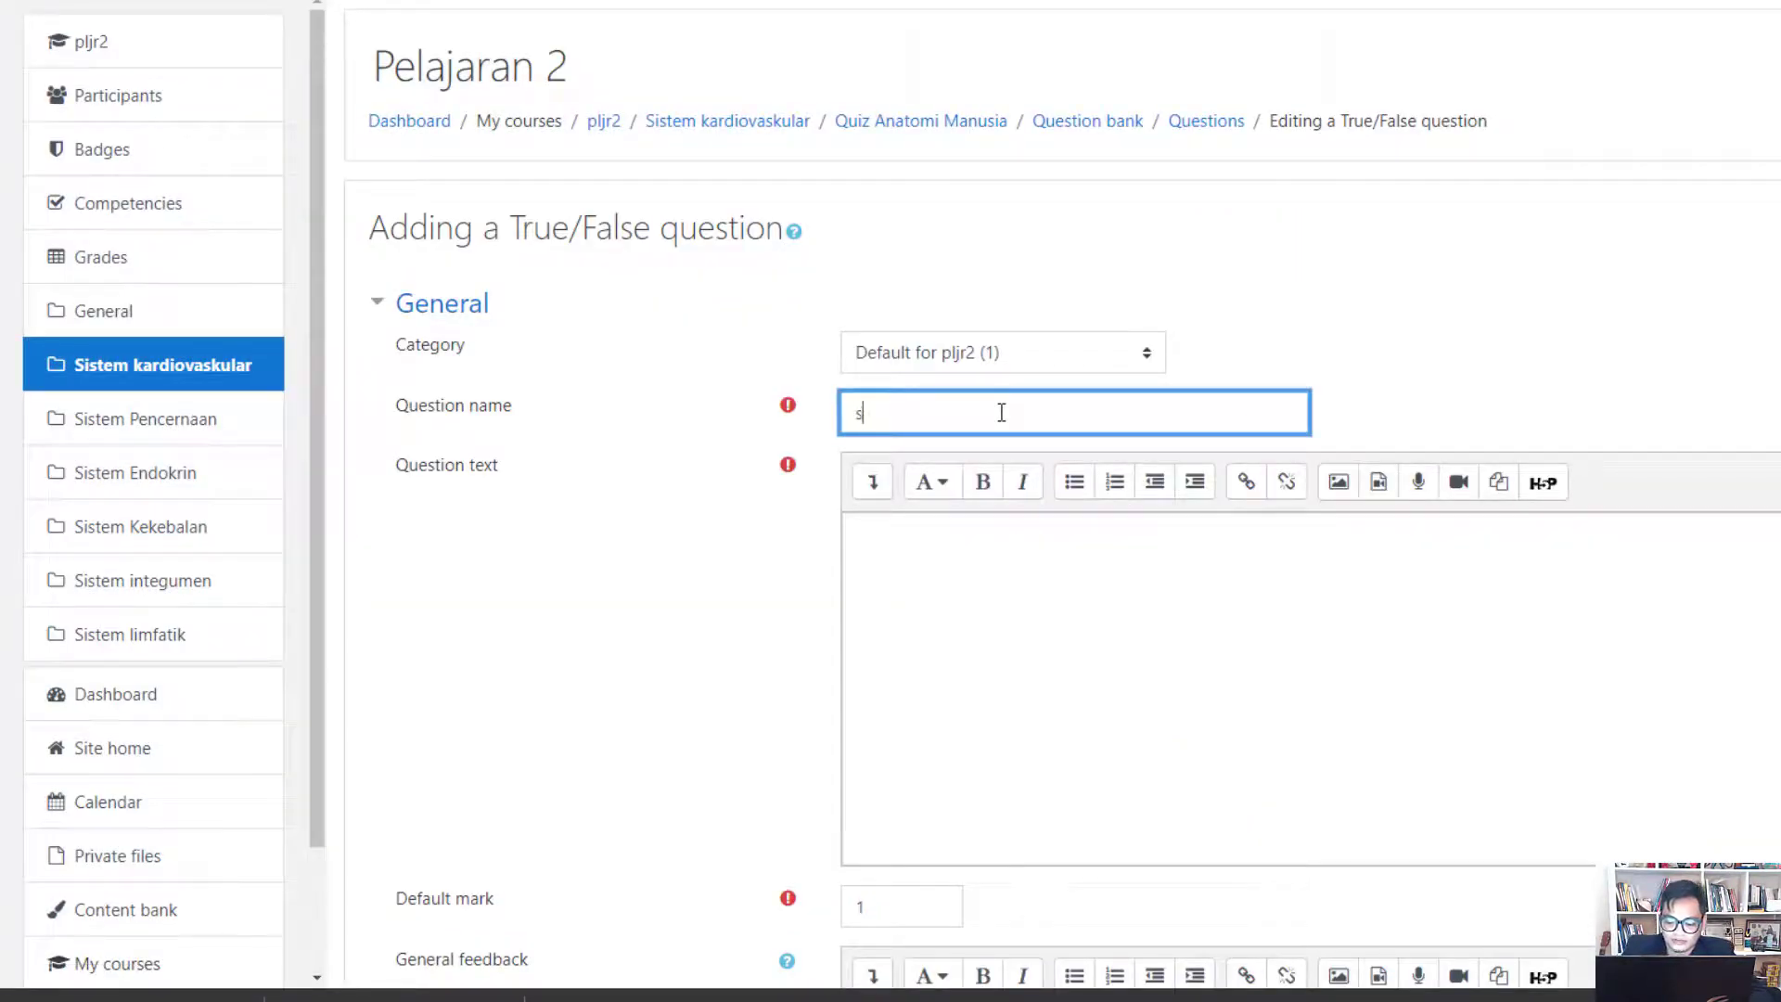
text(oal indra manusia)
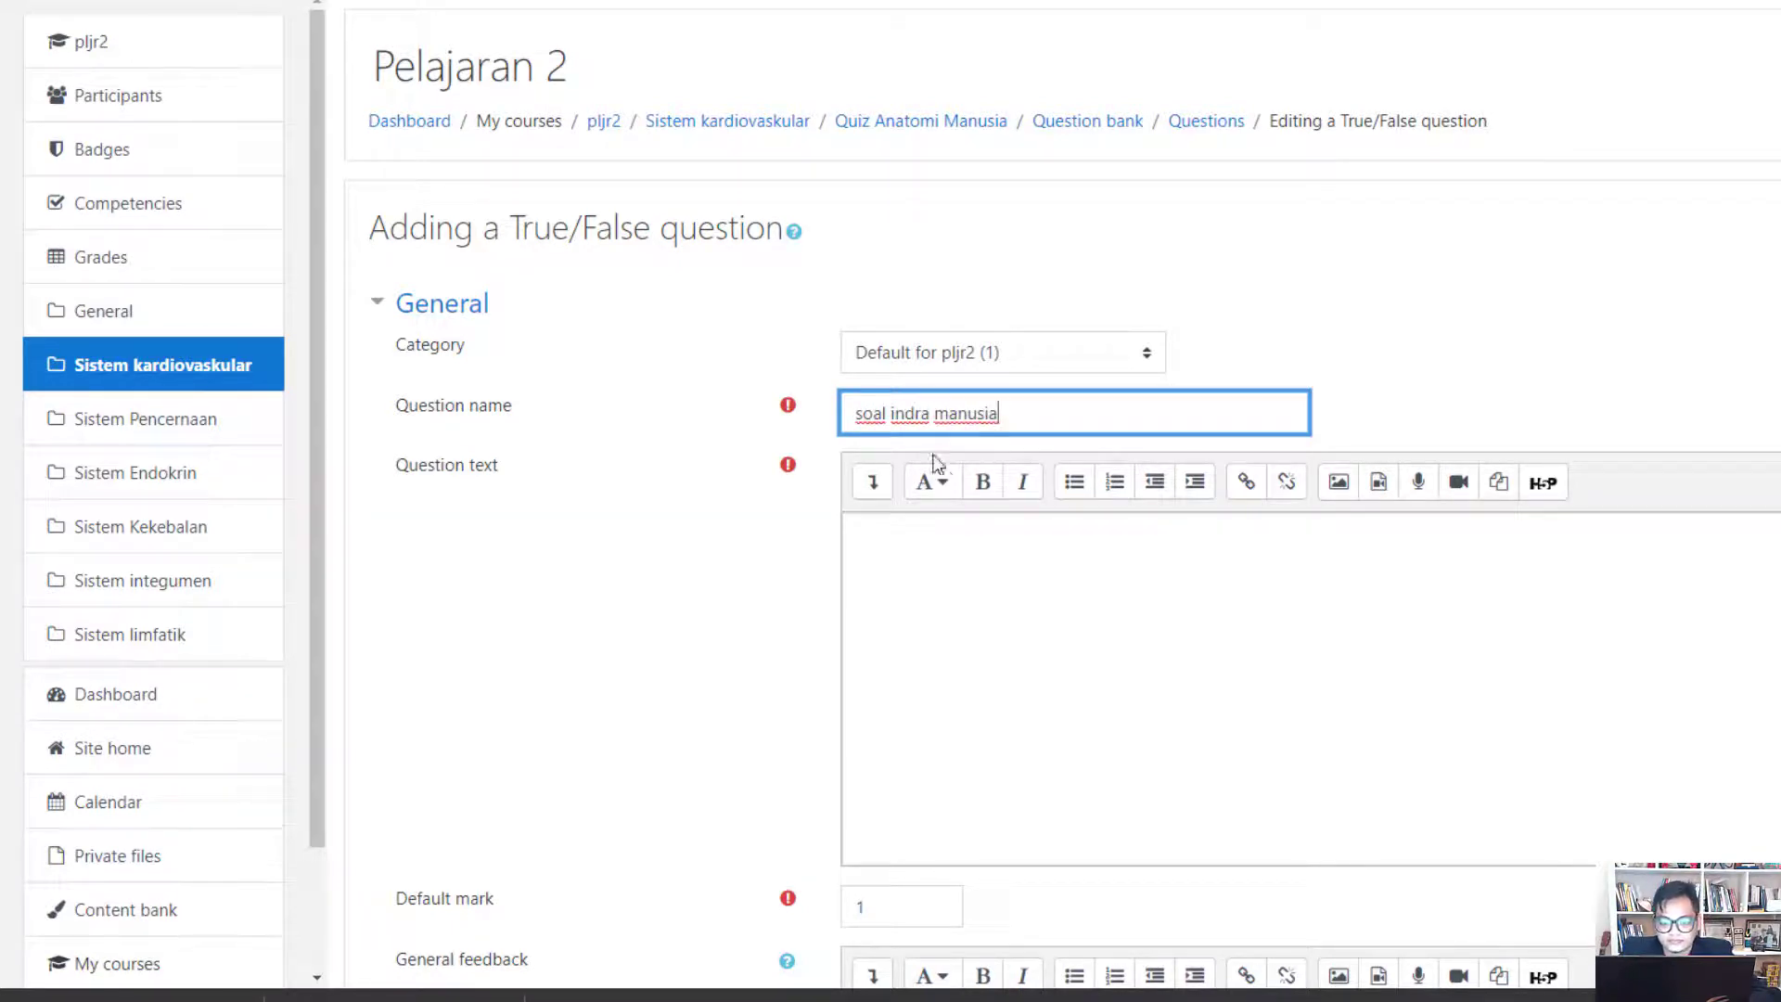
Enter "apakah benar telinga merupakan indra pendengar" as the question text of the True/False question
click(899, 547)
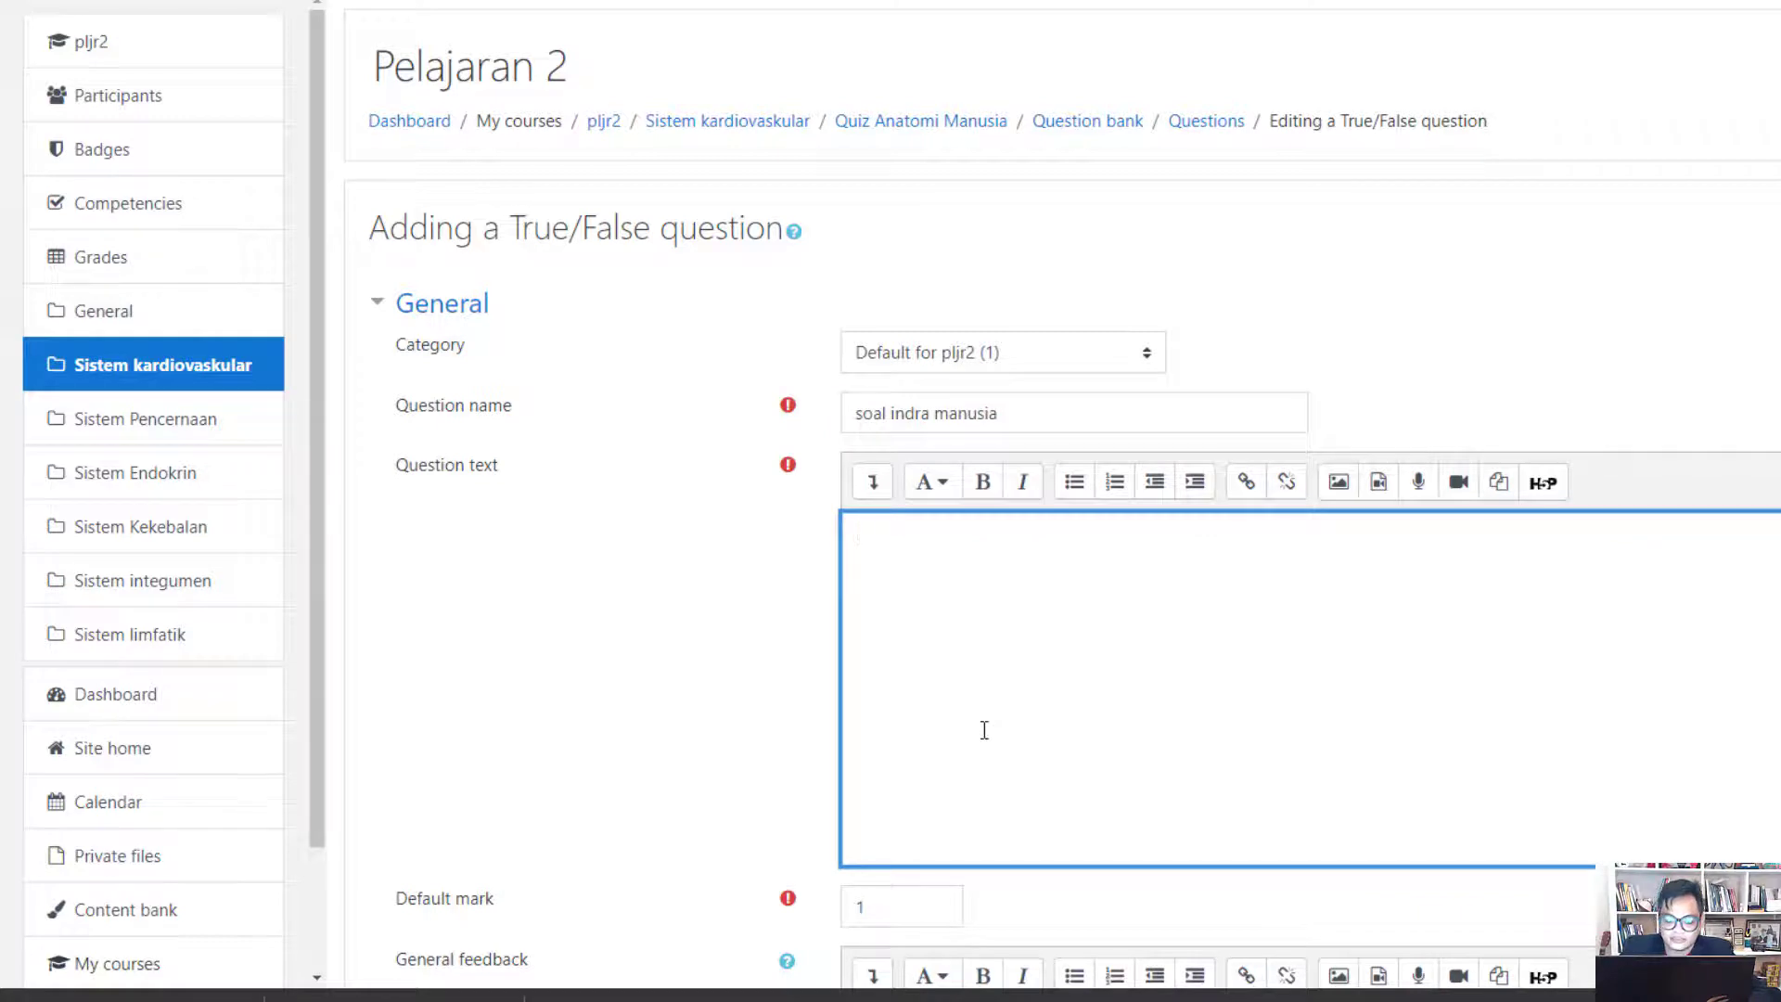
text(apak)
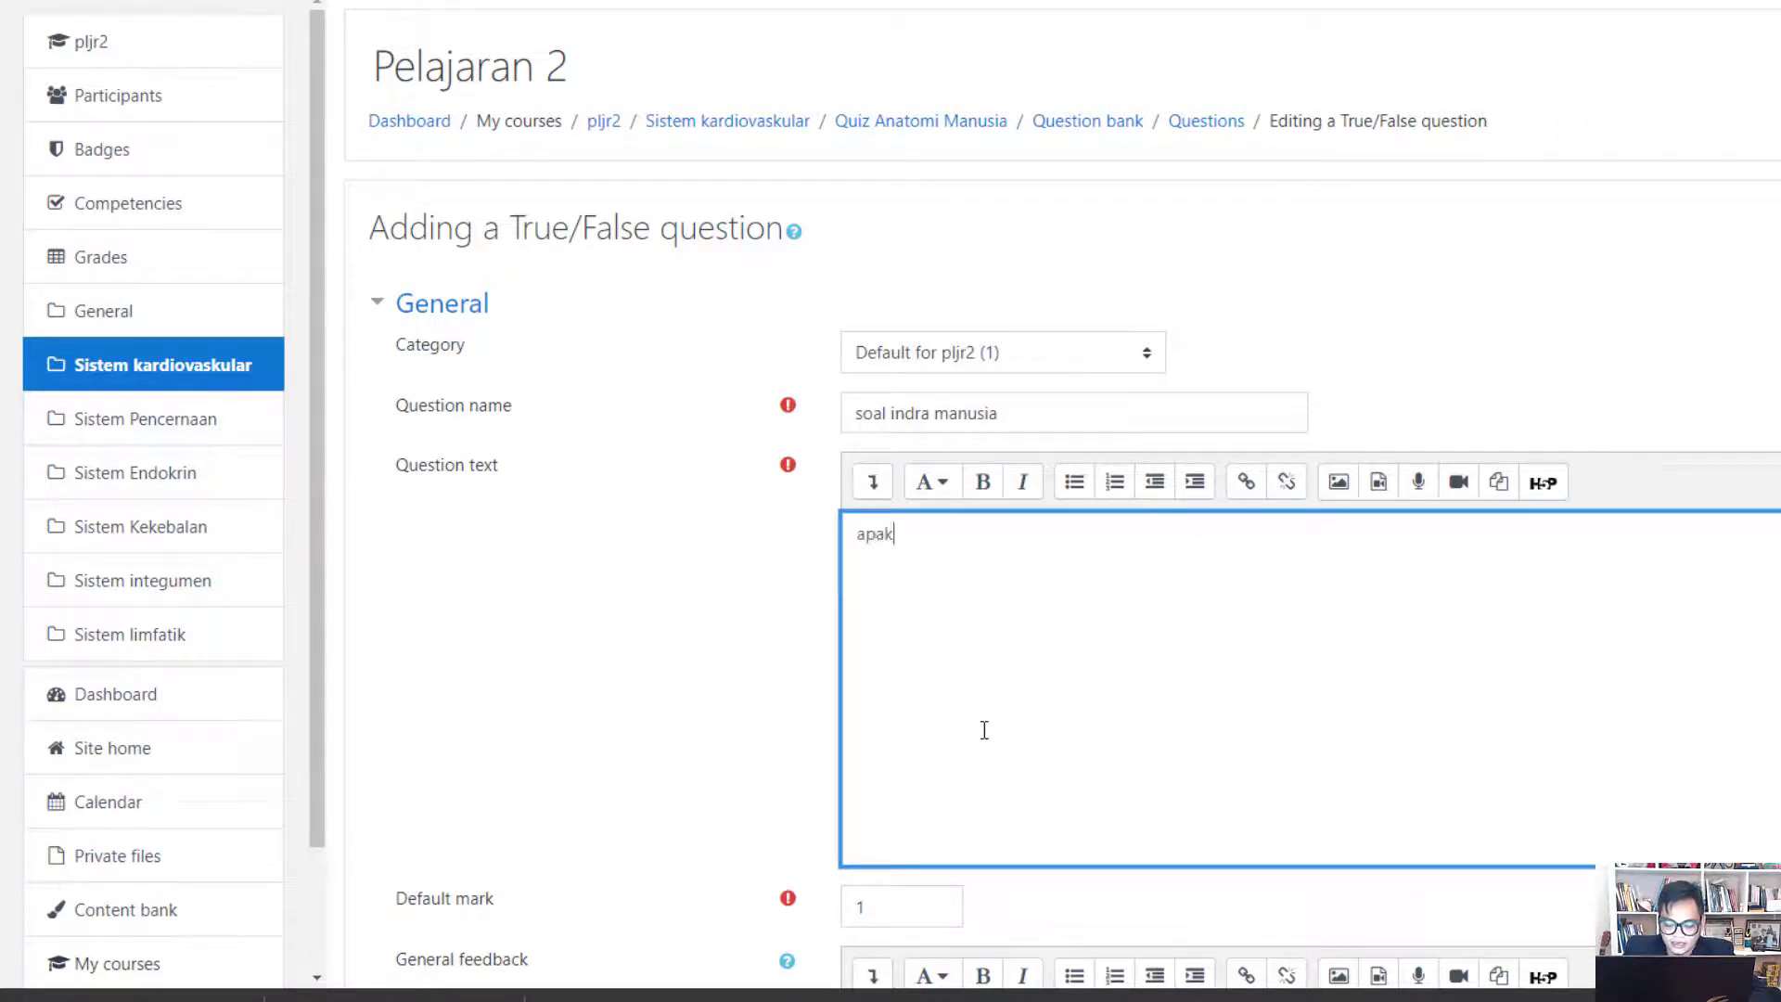
text(ah bena)
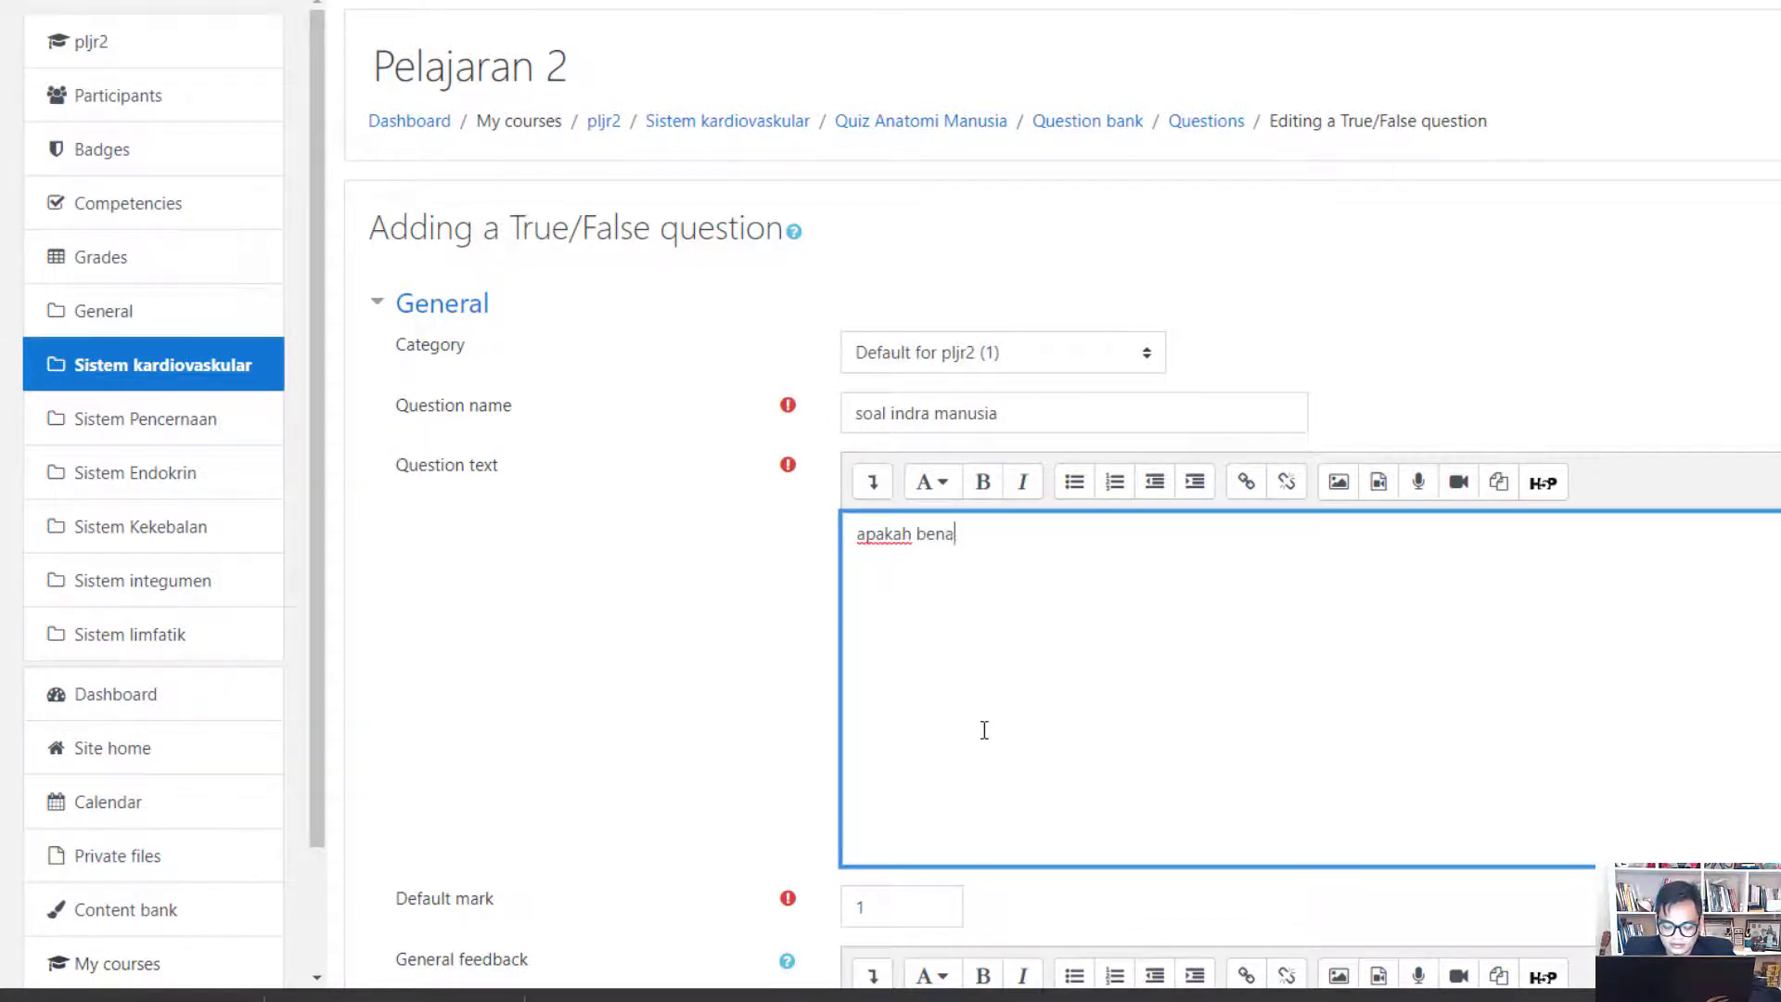
text(r telinga merupak)
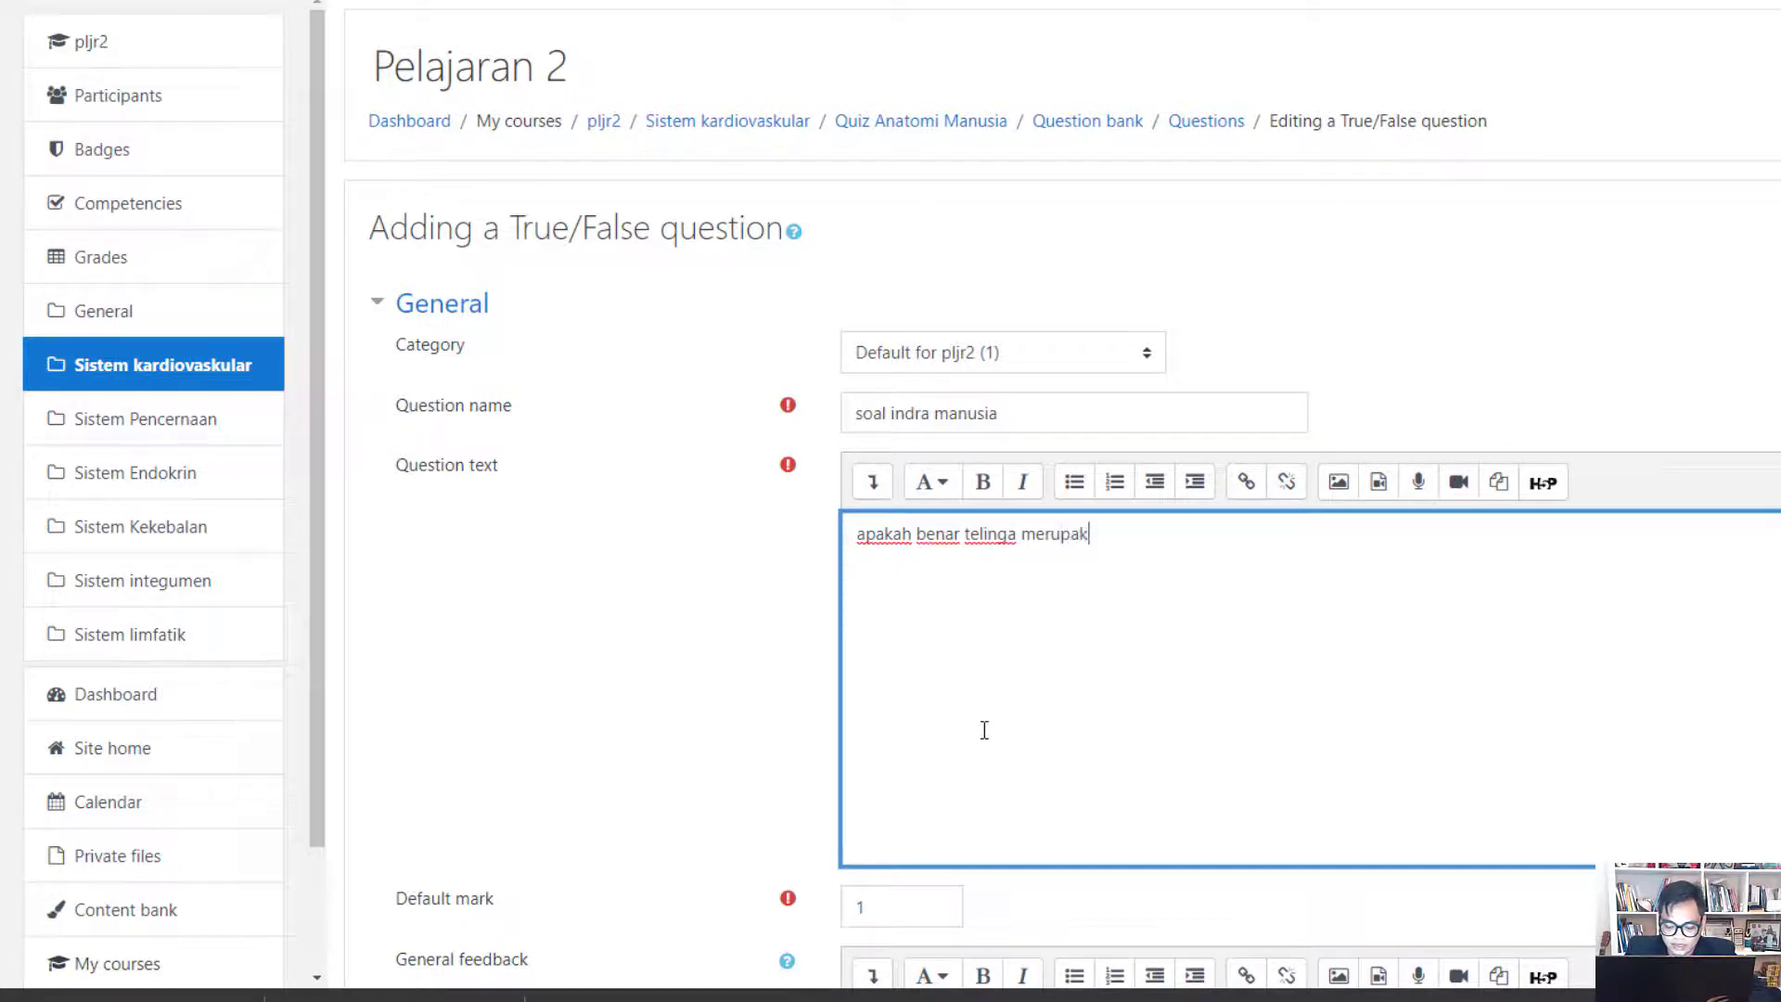
text(an indra pendengar)
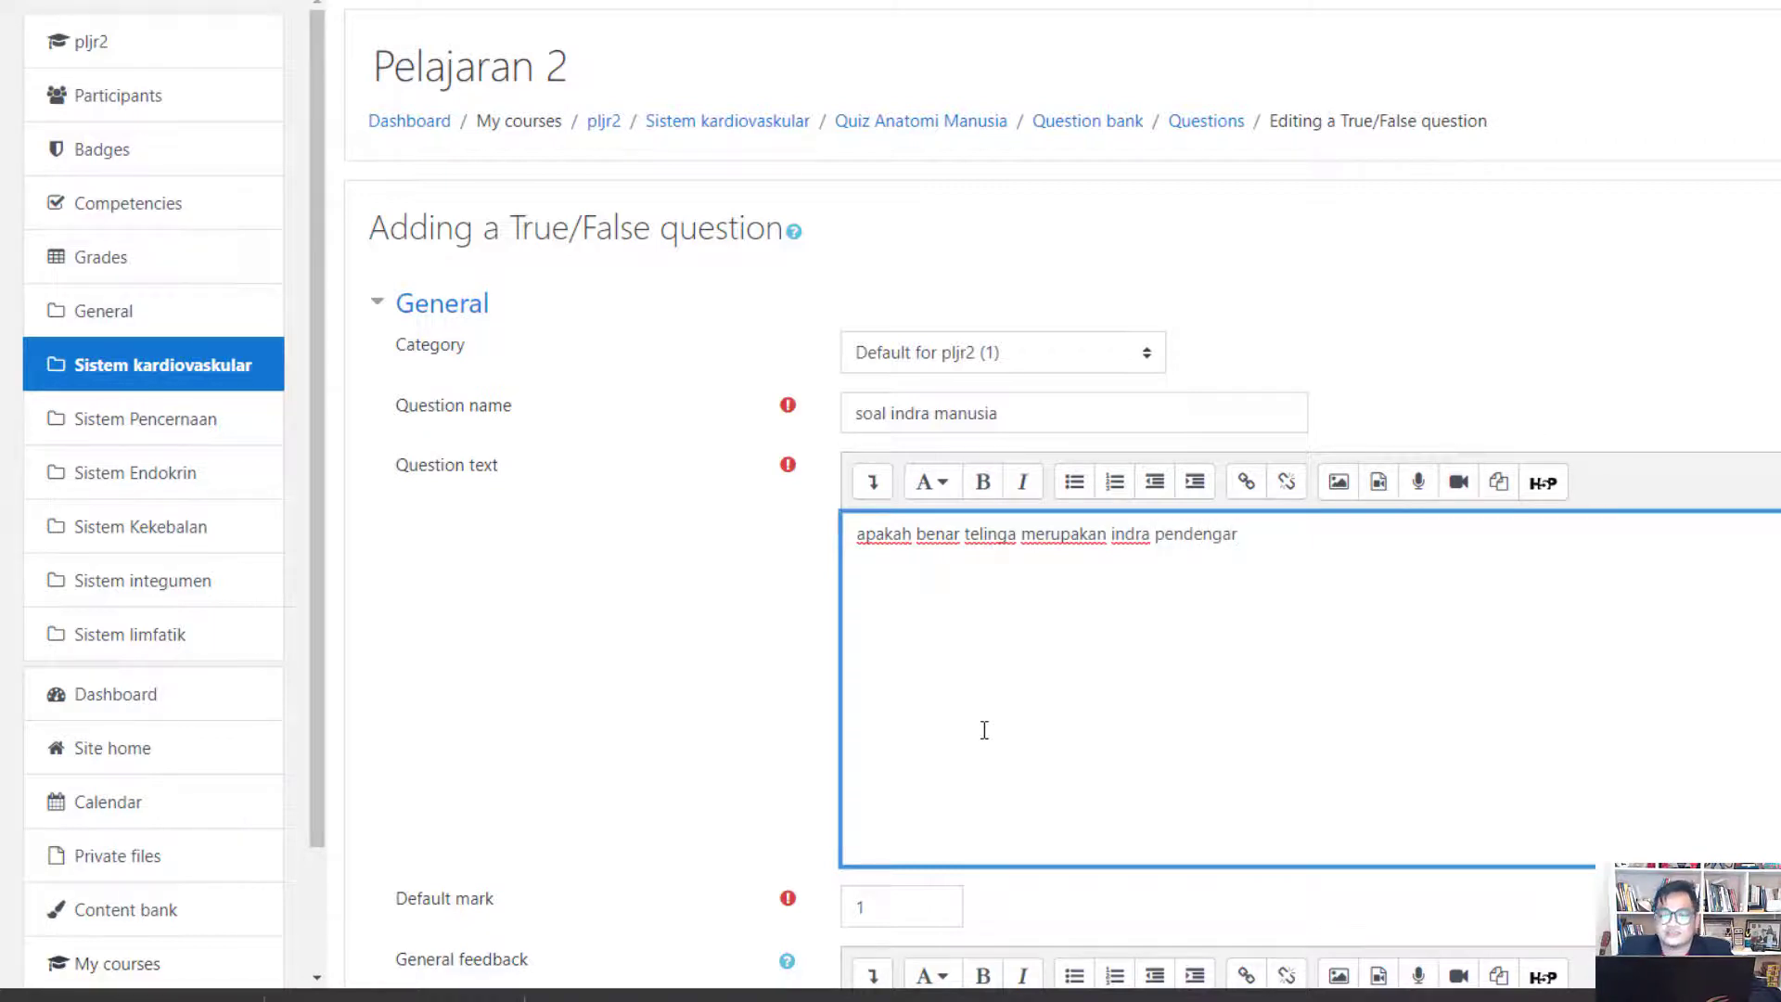
Enter "benar" as the feedback for the response 'True' and "salah" as the feedback for the response 'False'
scroll(996, 730, down, 4)
scroll(974, 700, down, 4)
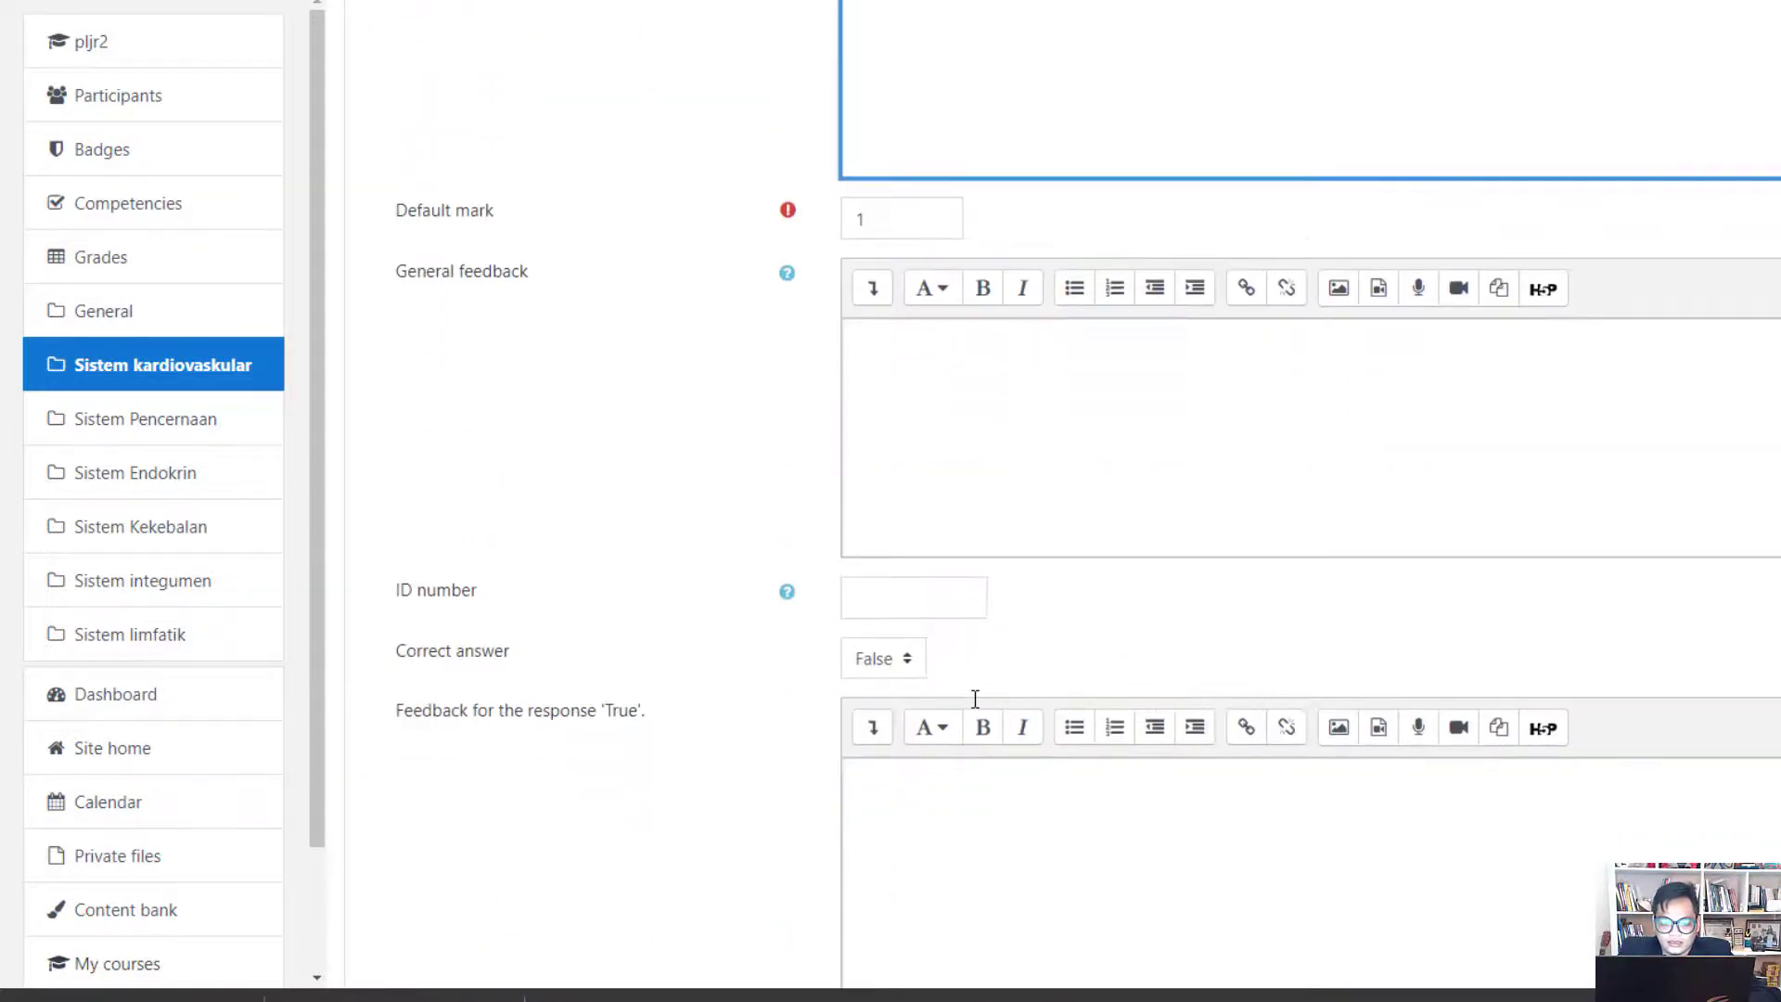
scroll(972, 698, down, 8)
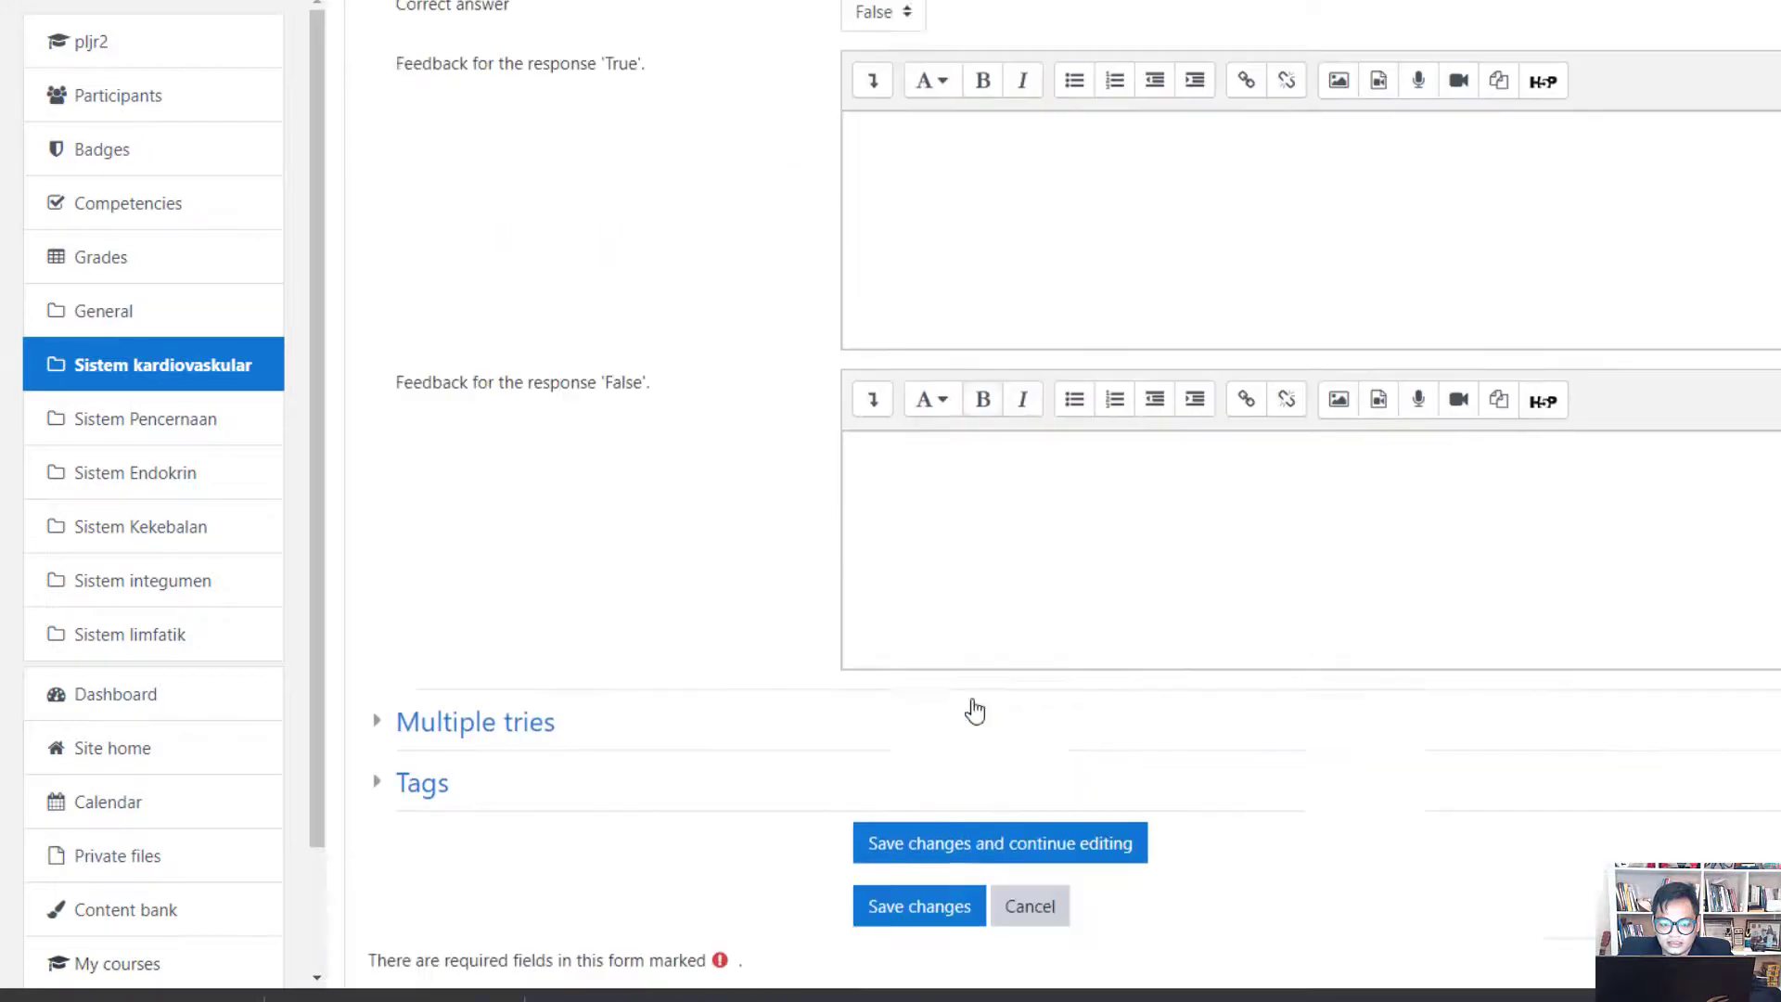
scroll(975, 705, up, 3)
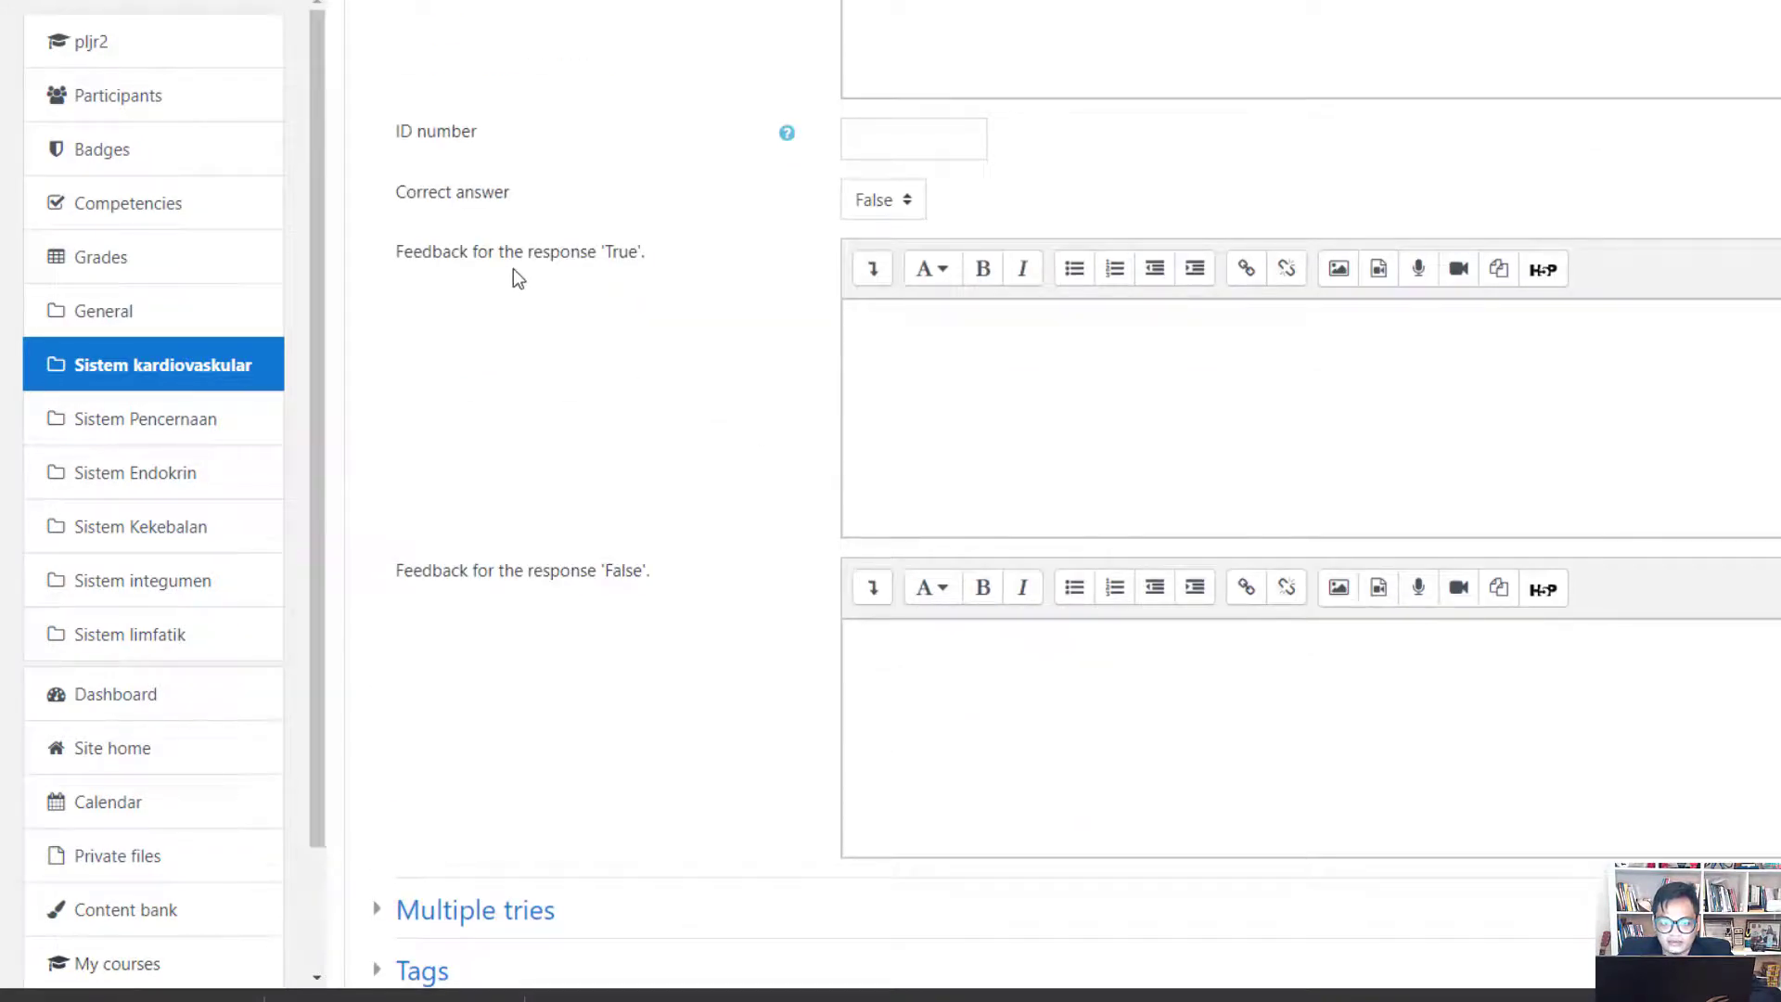
click(914, 339)
text(benar)
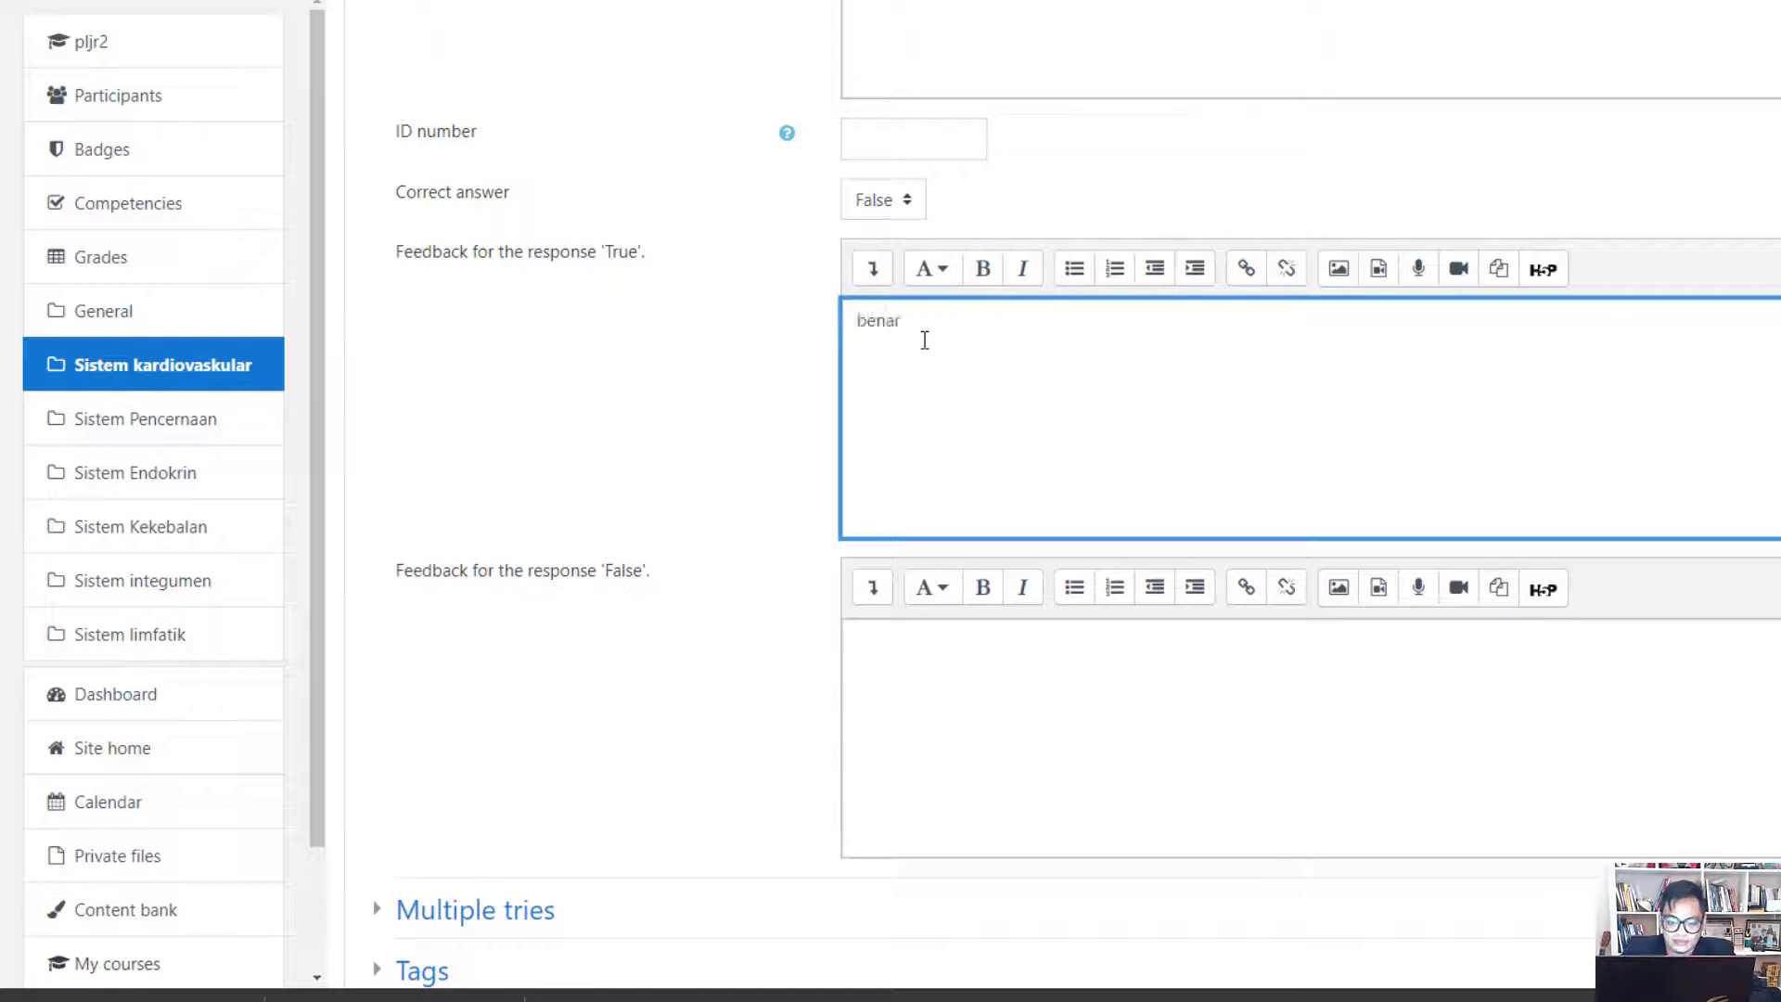
click(927, 658)
text(salah)
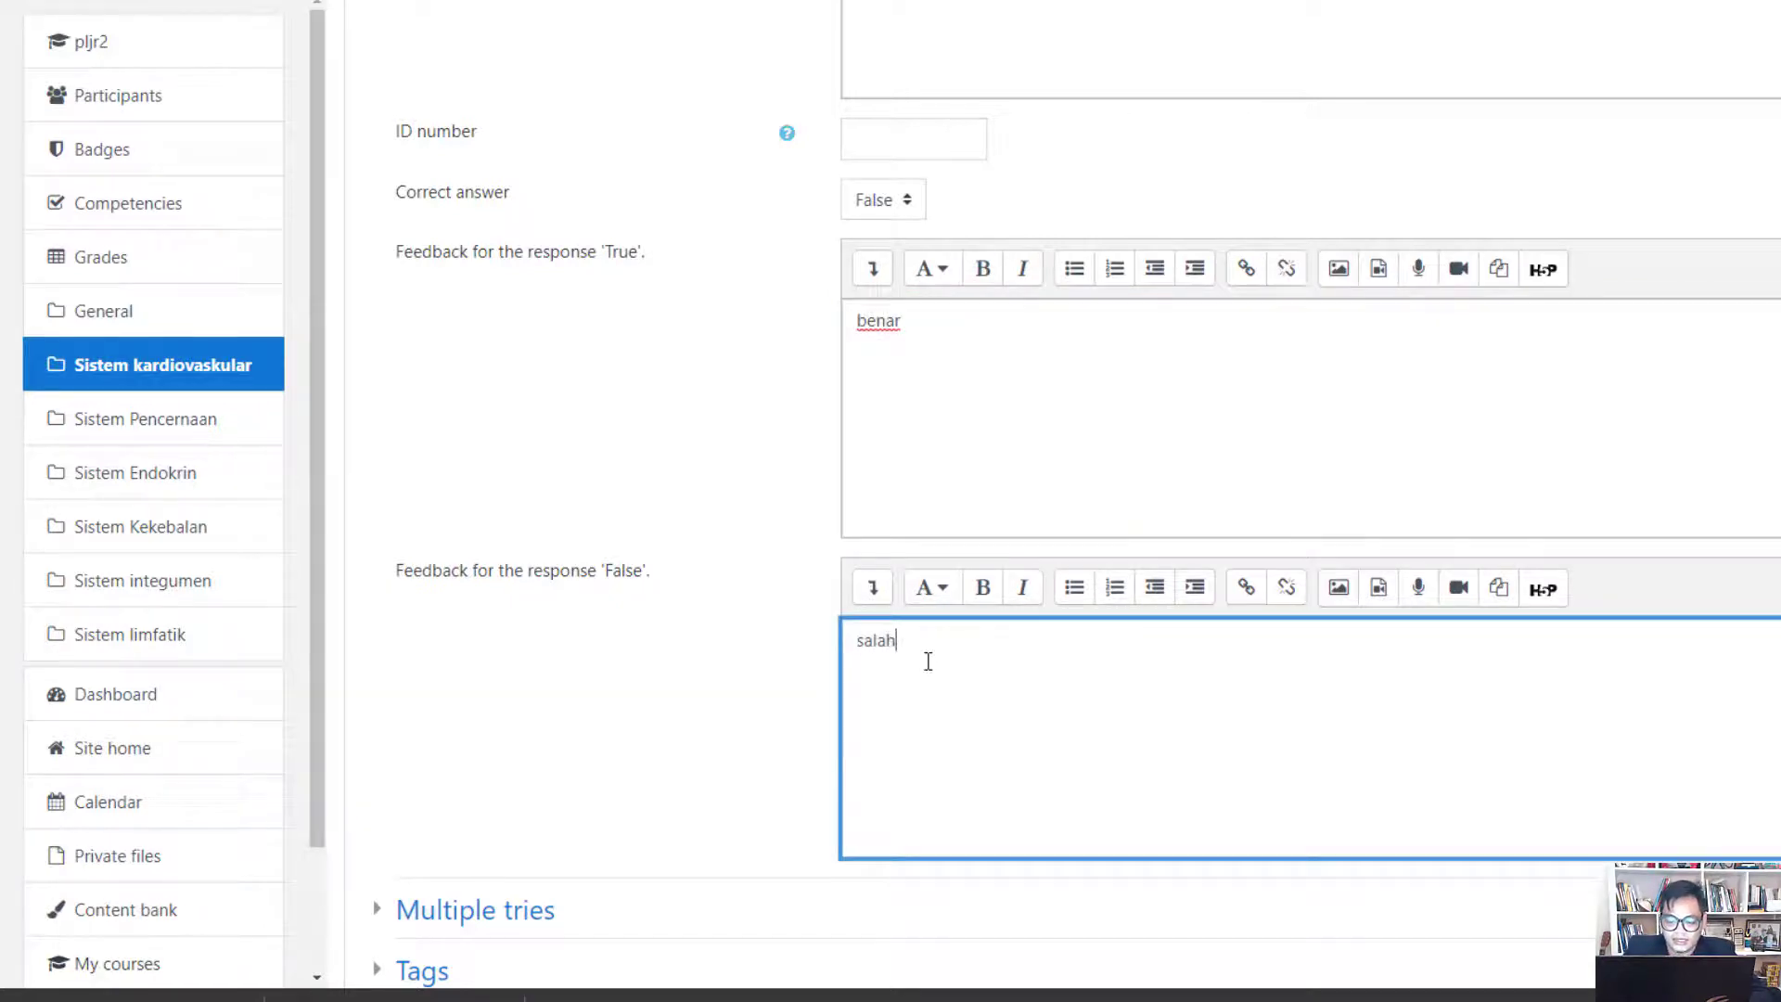
Review the True/False question's text and answer settings, and save it to return to the quiz's question list
scroll(932, 583, up, 3)
scroll(934, 552, up, 2)
scroll(1113, 566, down, 2)
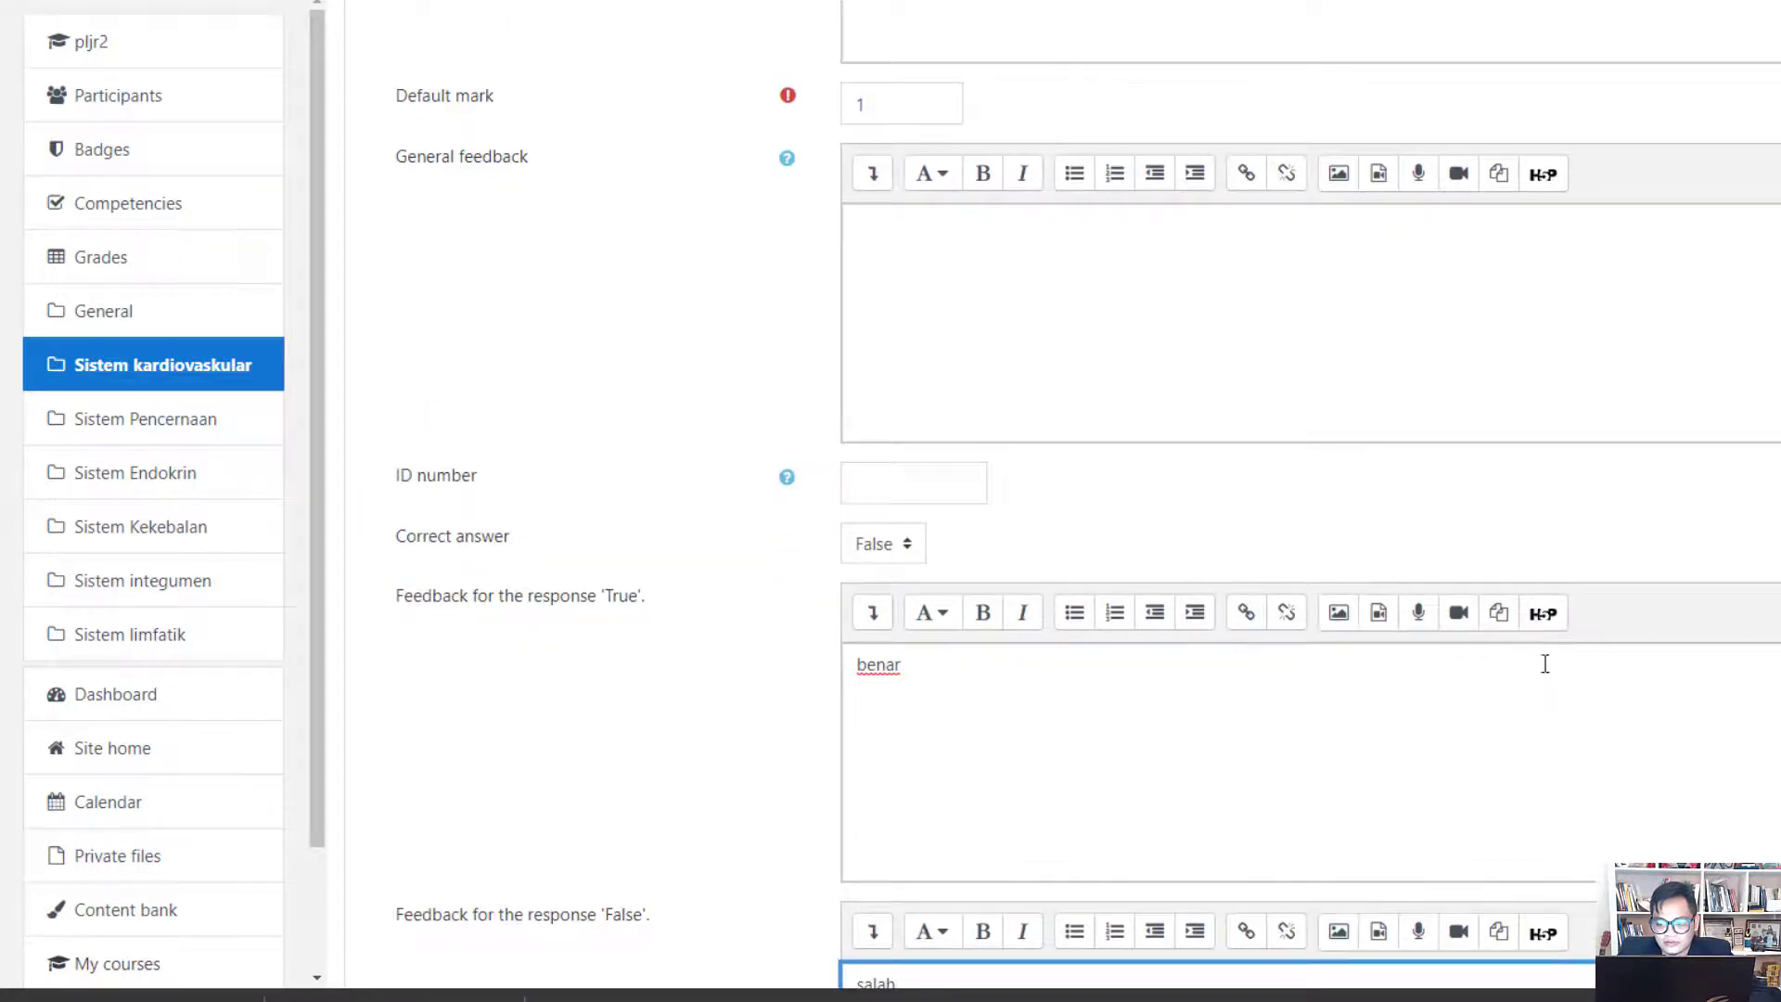
scroll(1450, 735, up, 3)
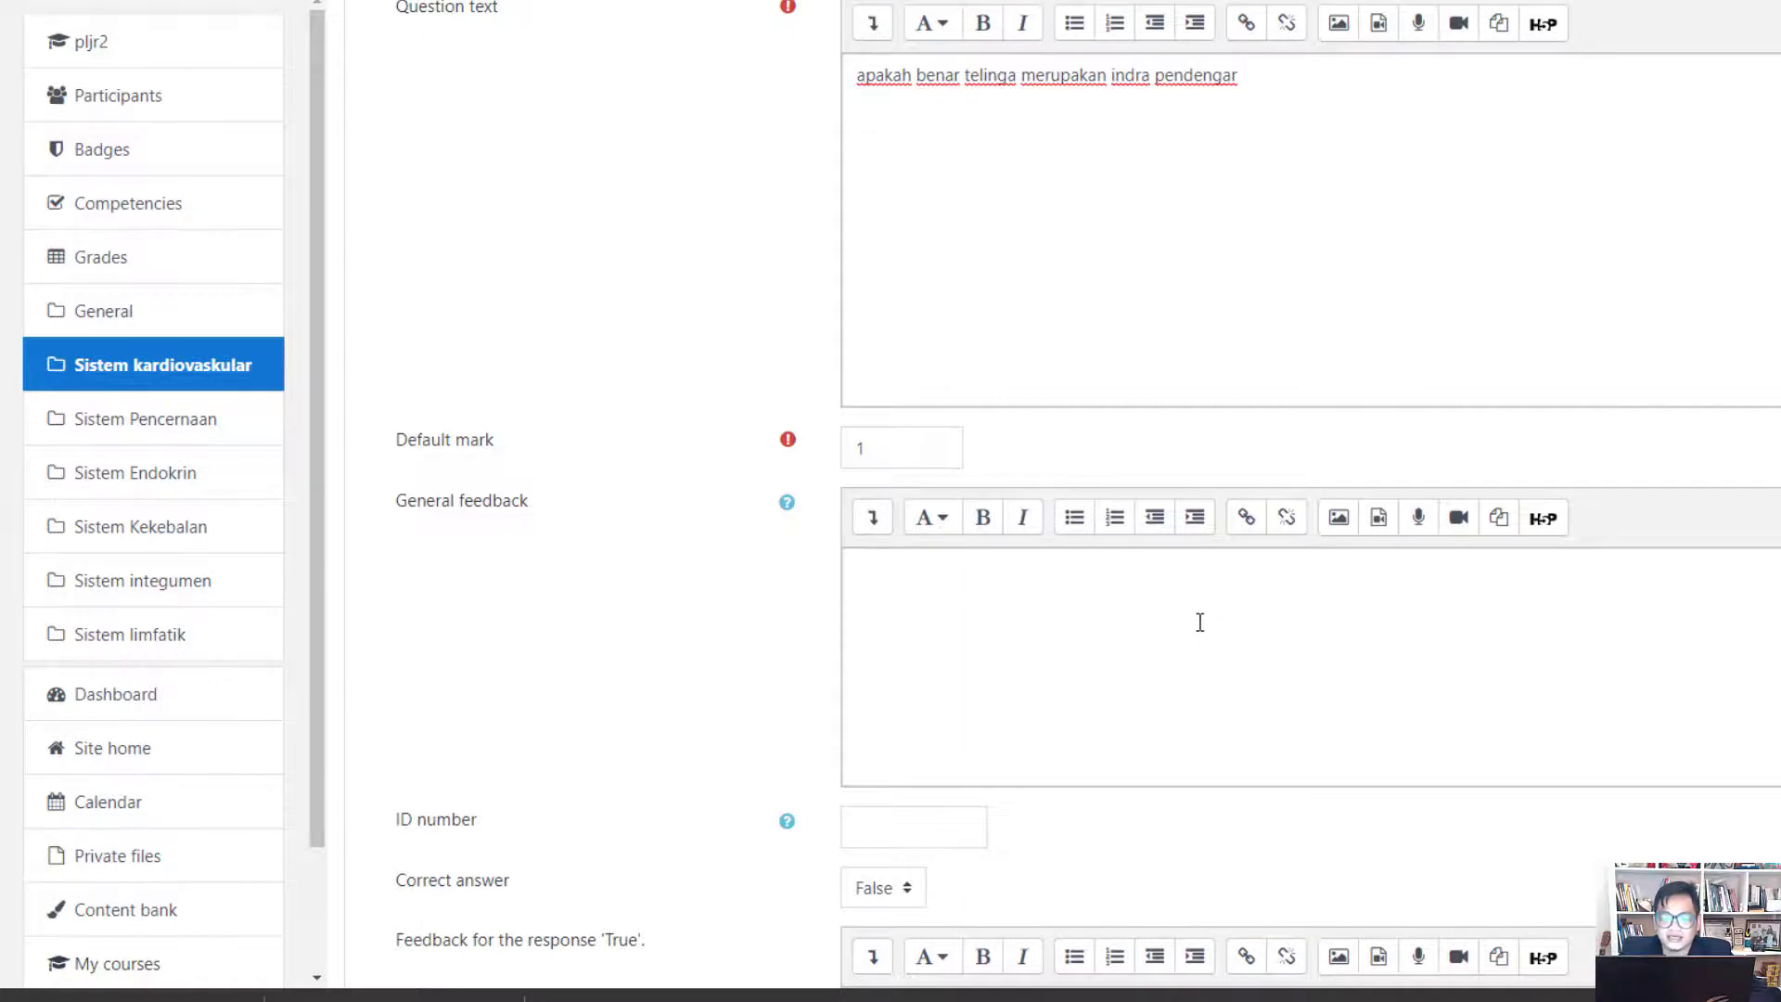
scroll(1202, 623, down, 1)
scroll(1058, 591, down, 8)
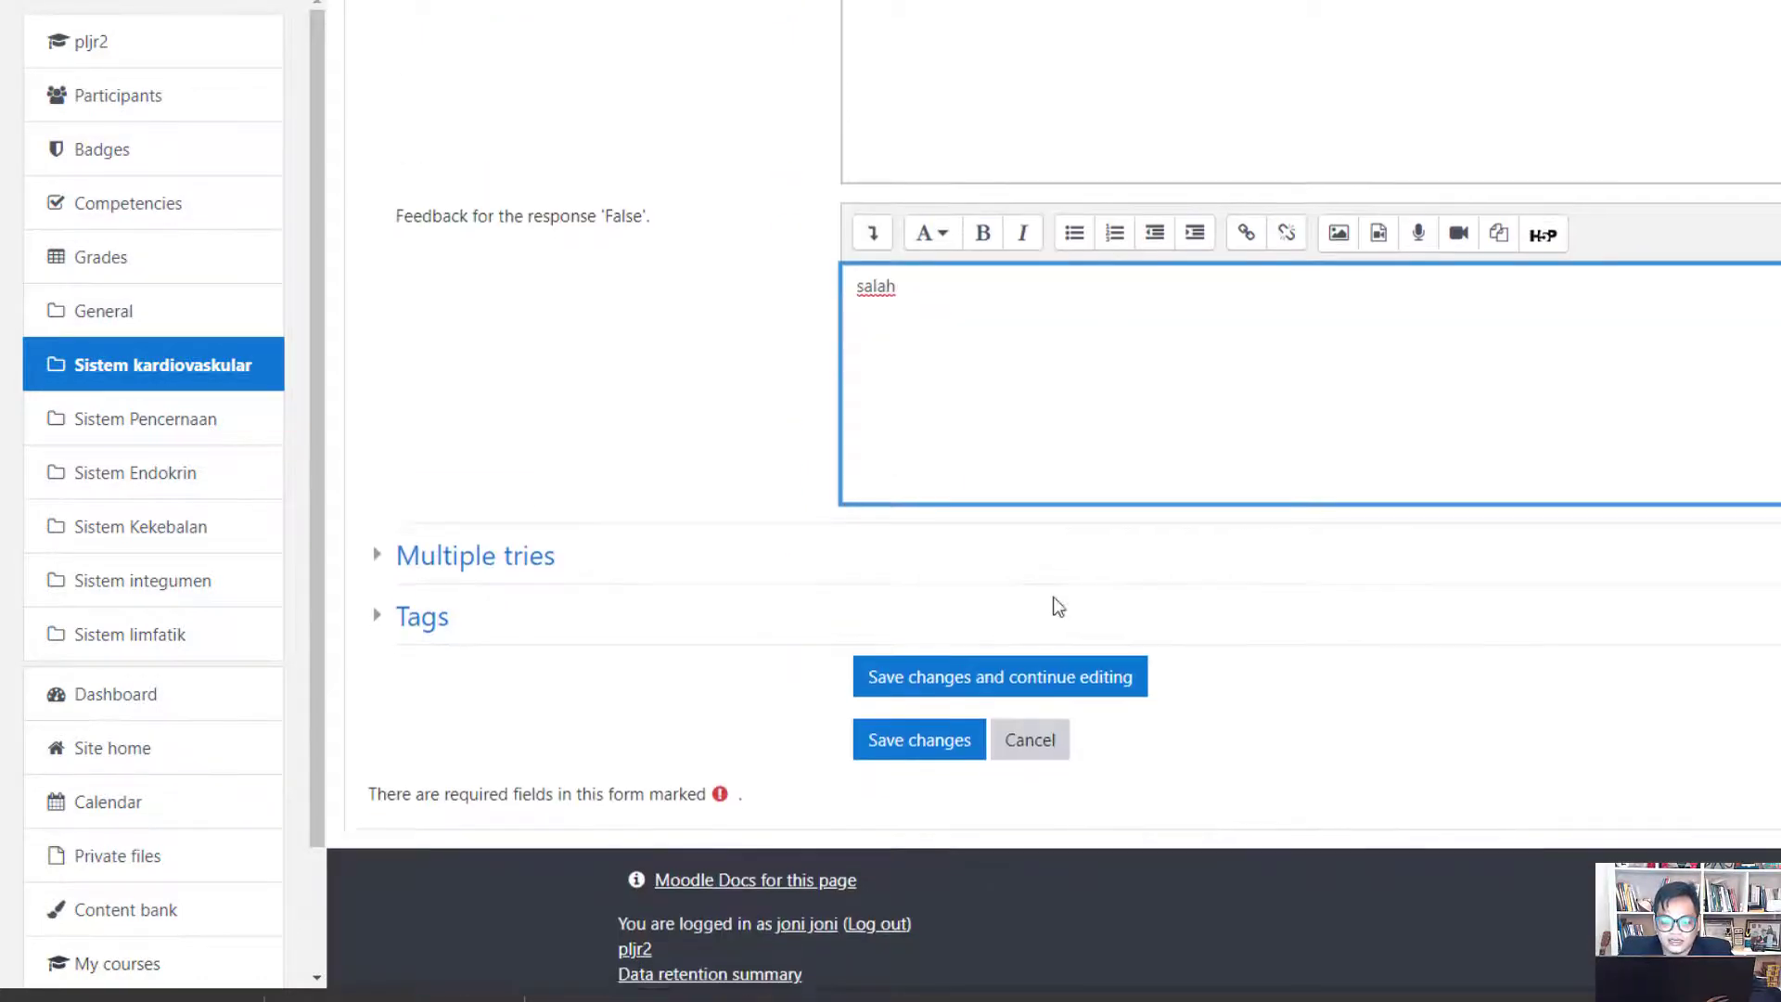
click(921, 725)
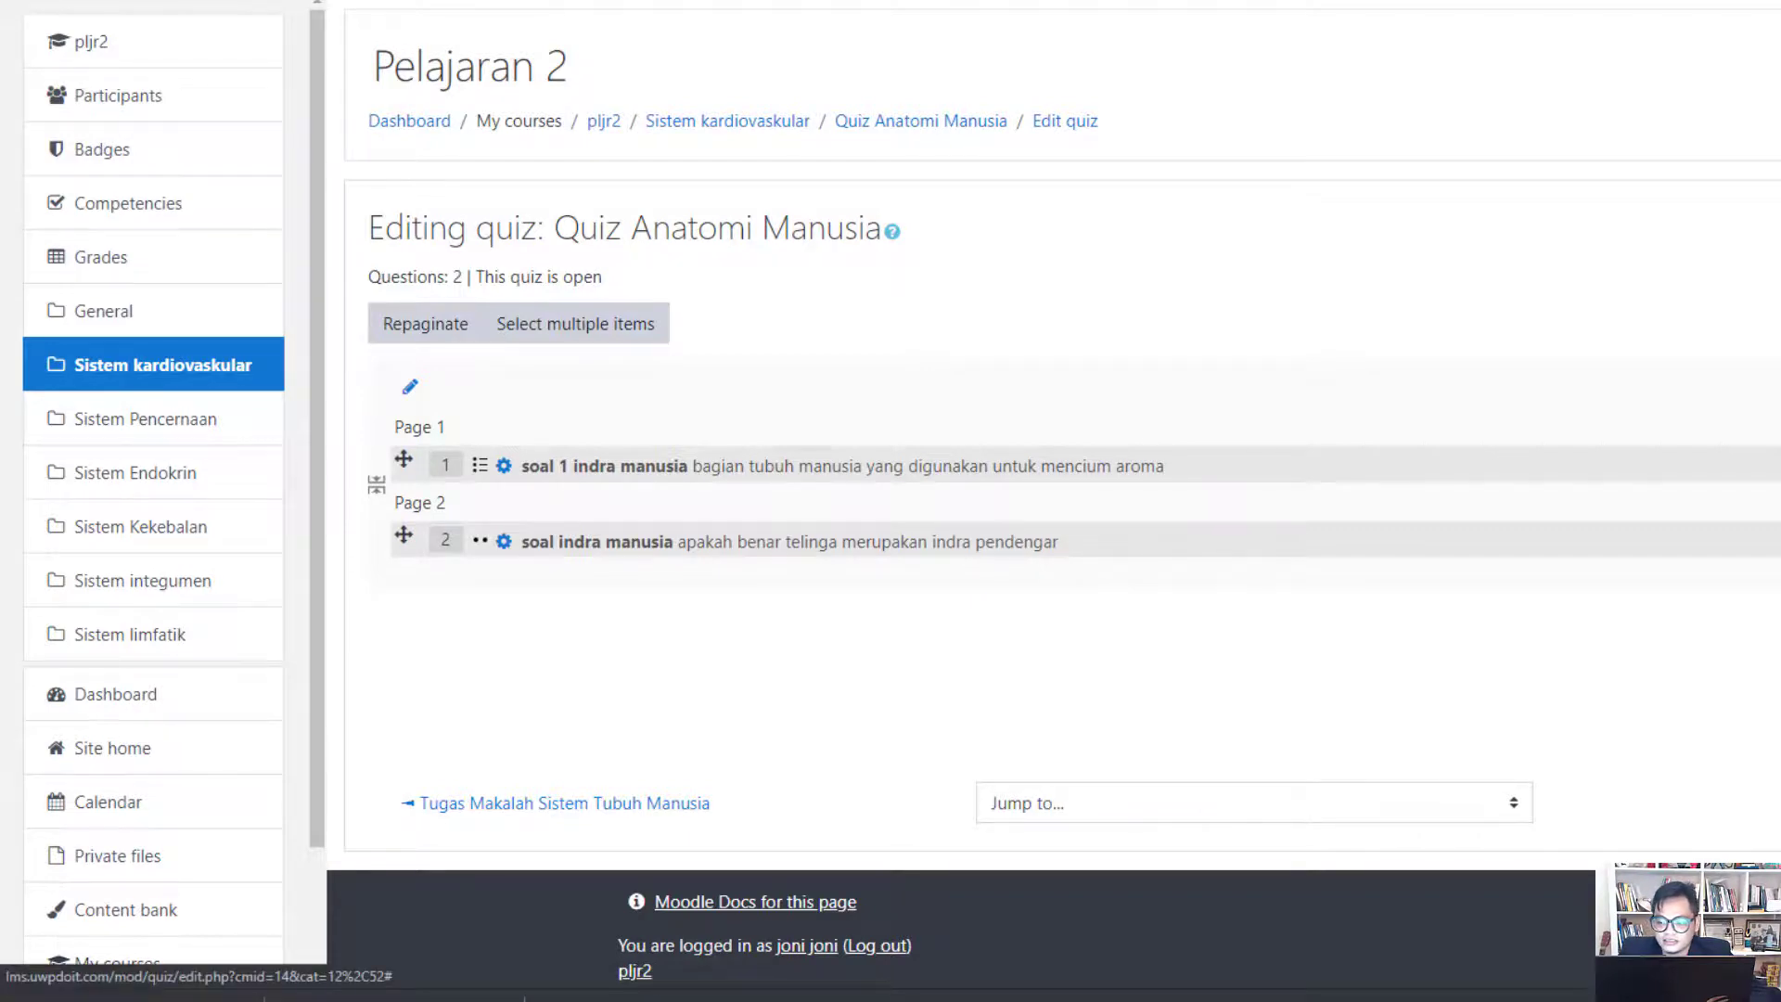
Add a new short answer question to the quiz and name it "soal 3 indra manusia"
click(1779, 608)
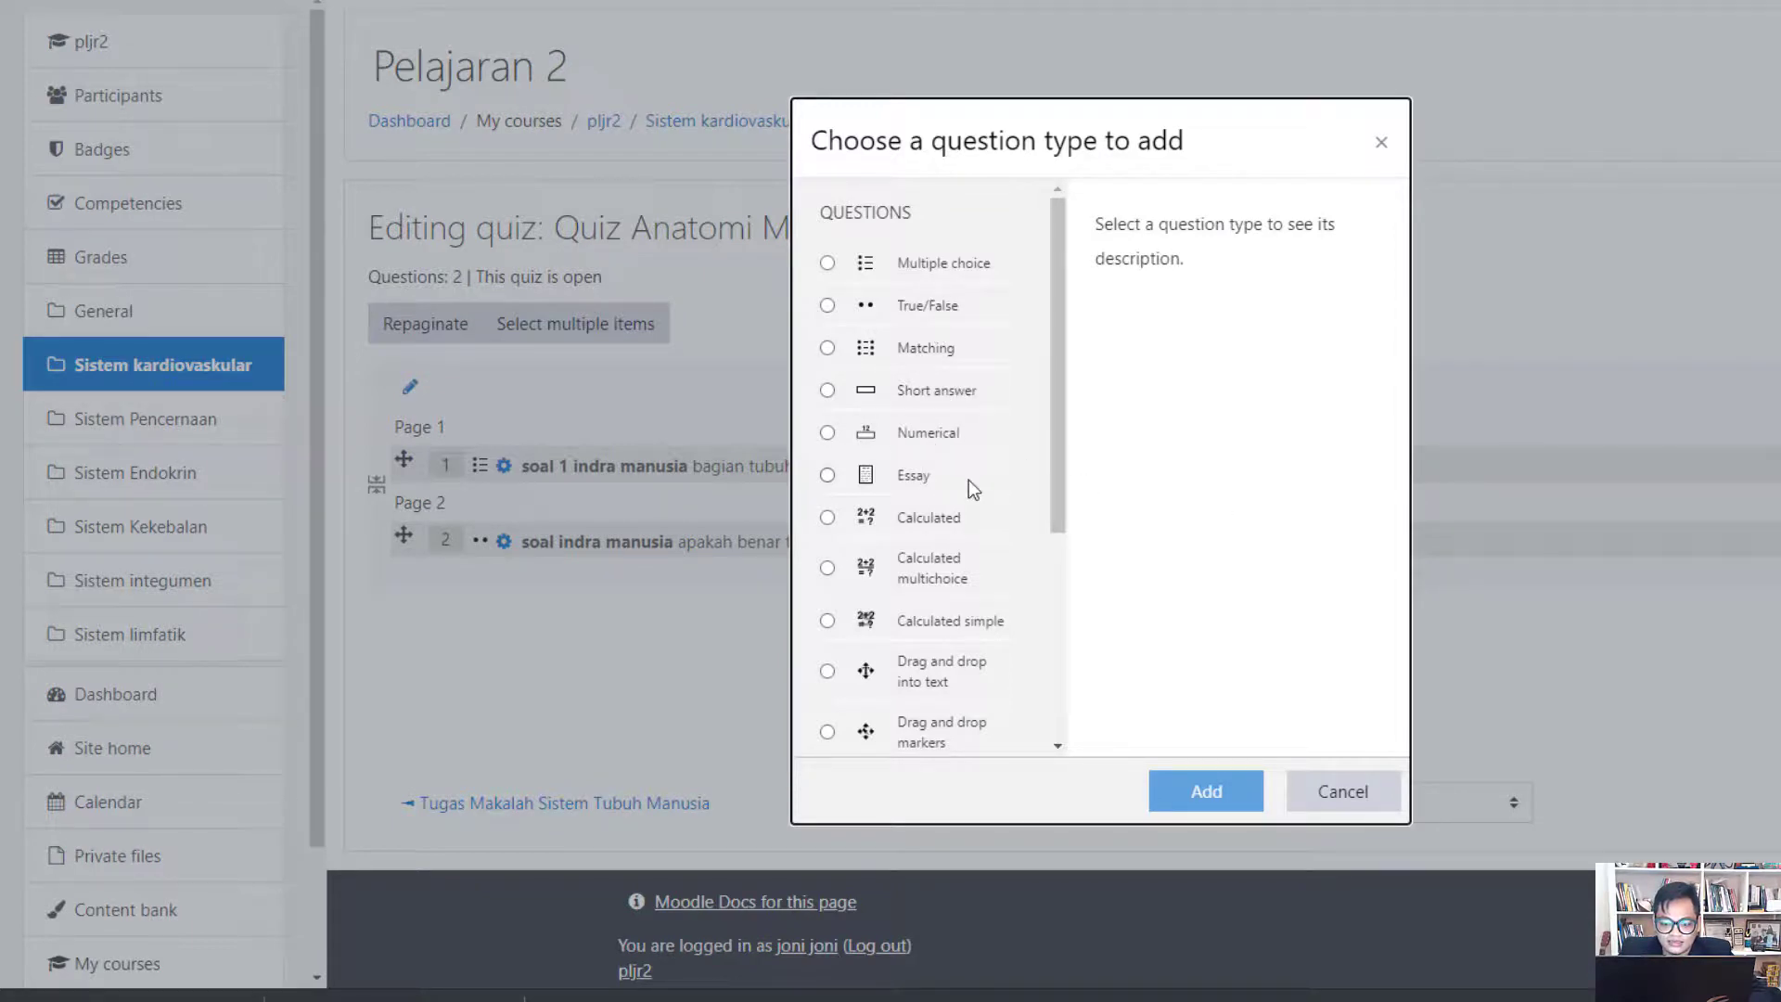
scroll(968, 481, down, 3)
scroll(968, 480, down, 1)
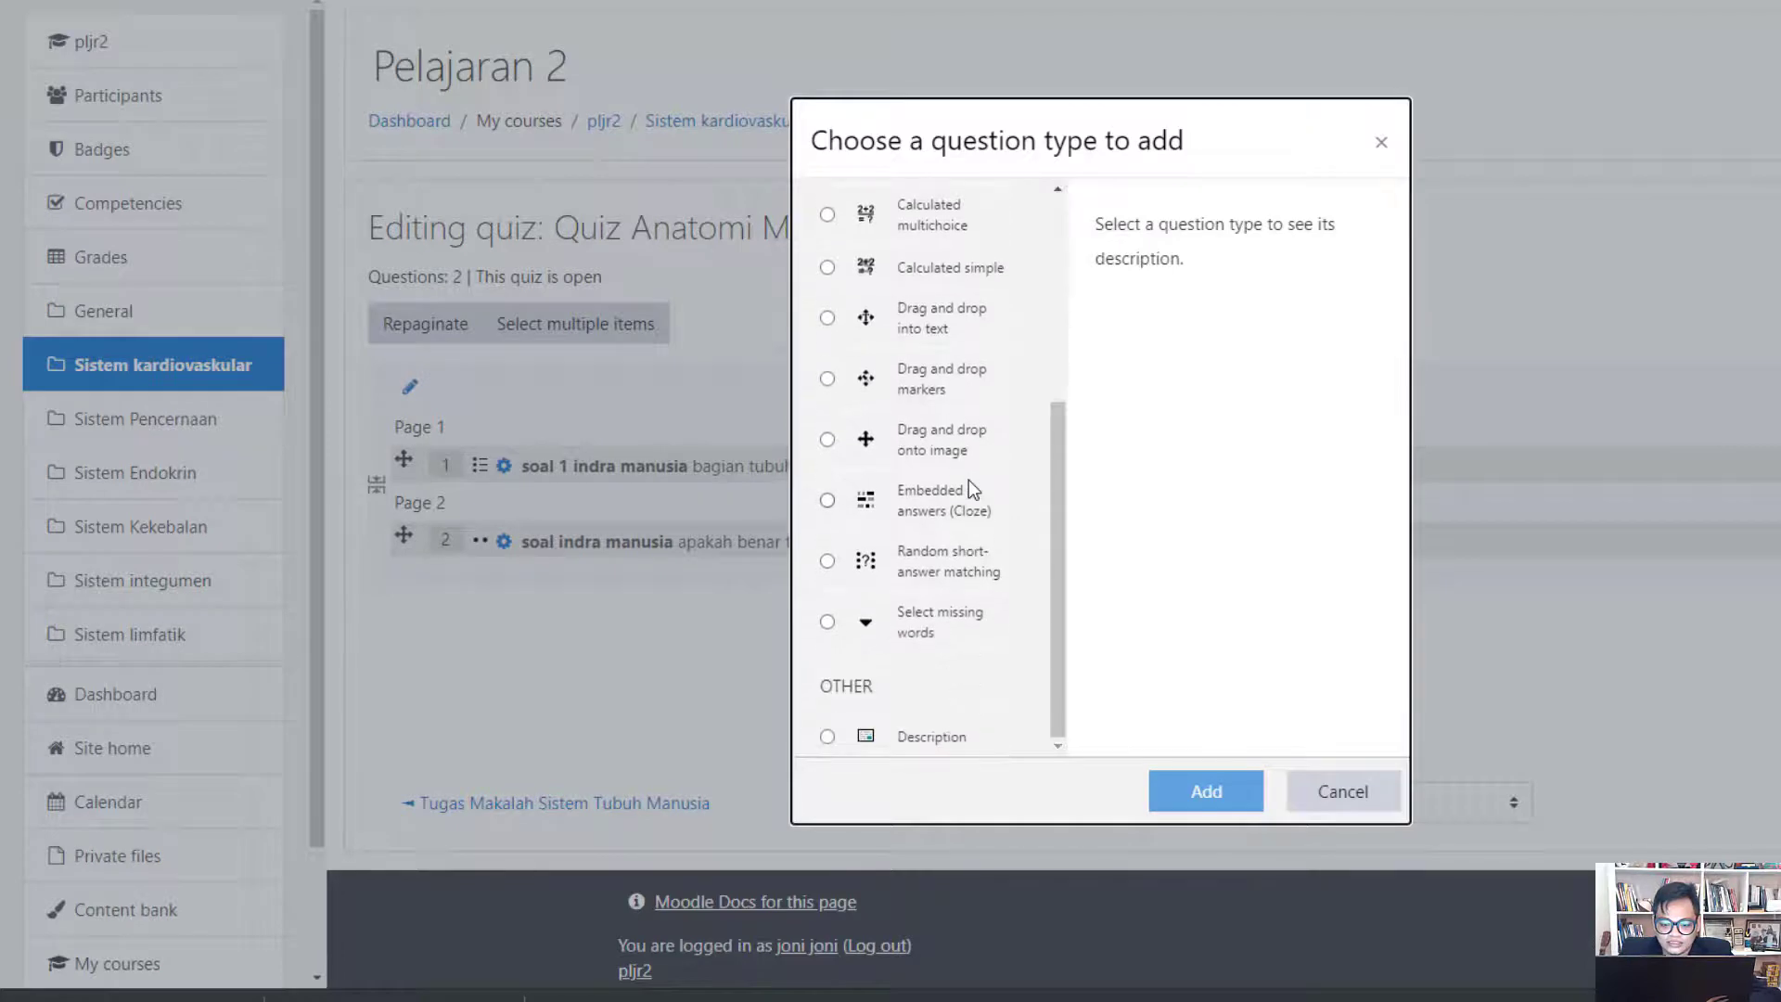
scroll(959, 714, up, 4)
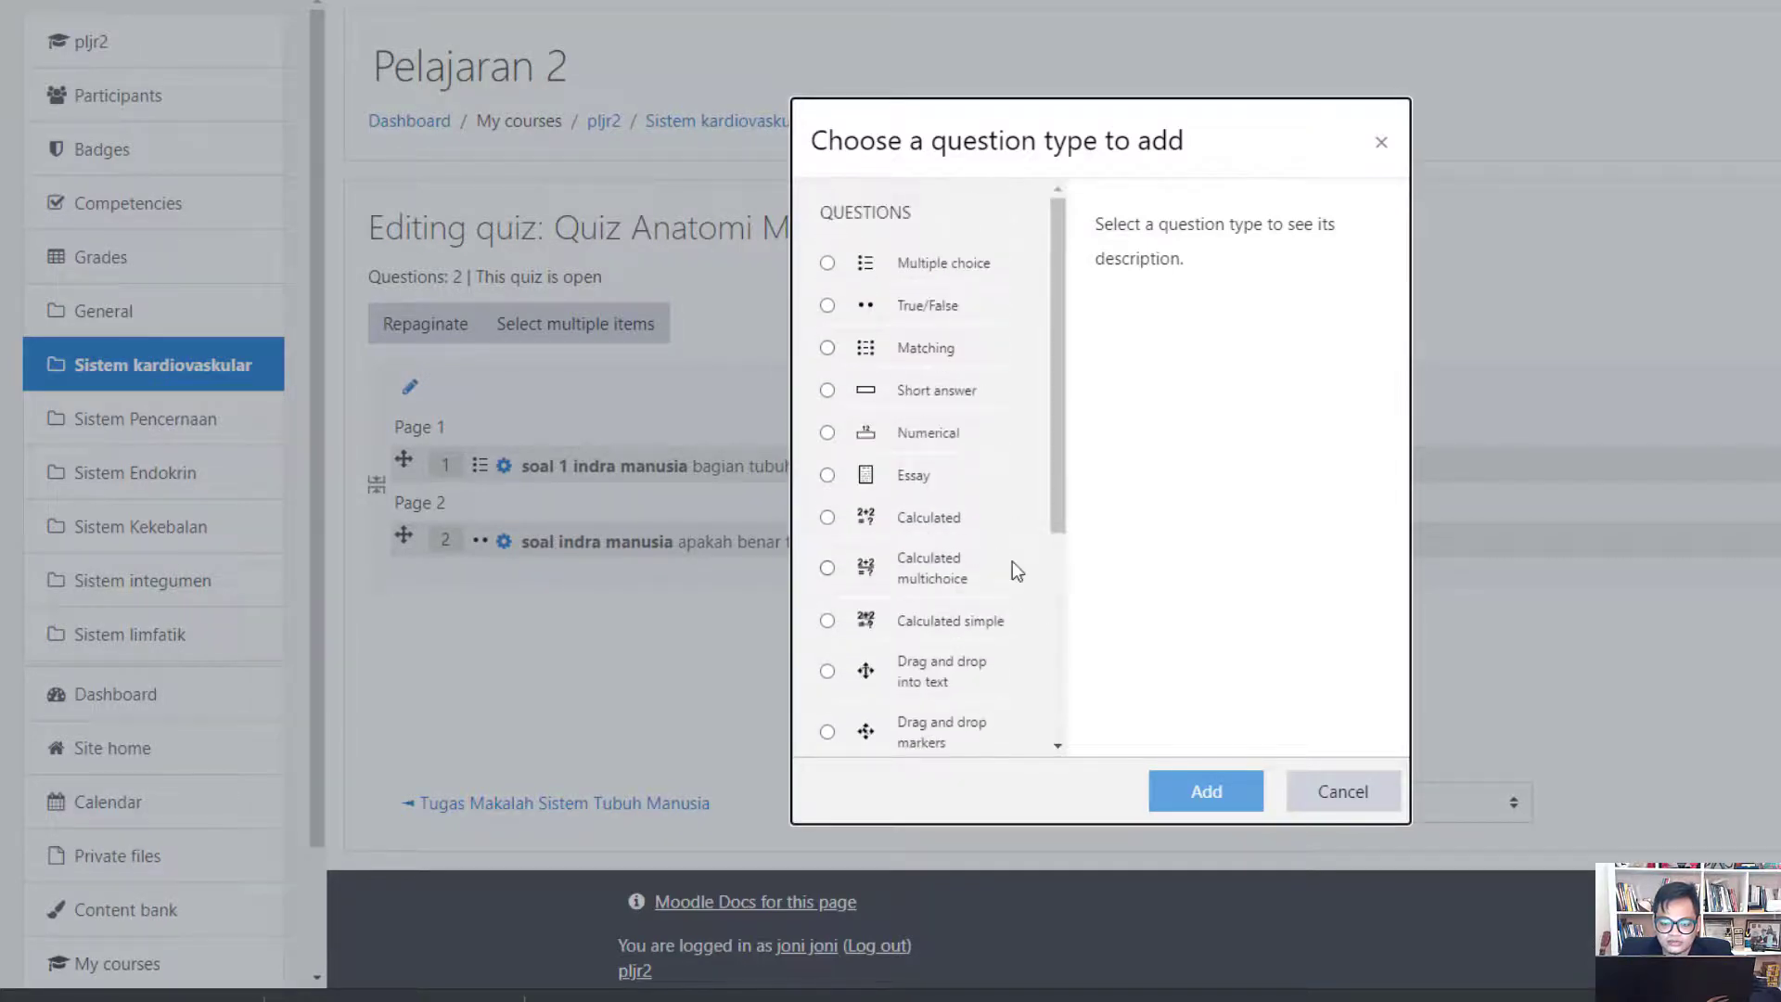
click(826, 390)
click(1240, 772)
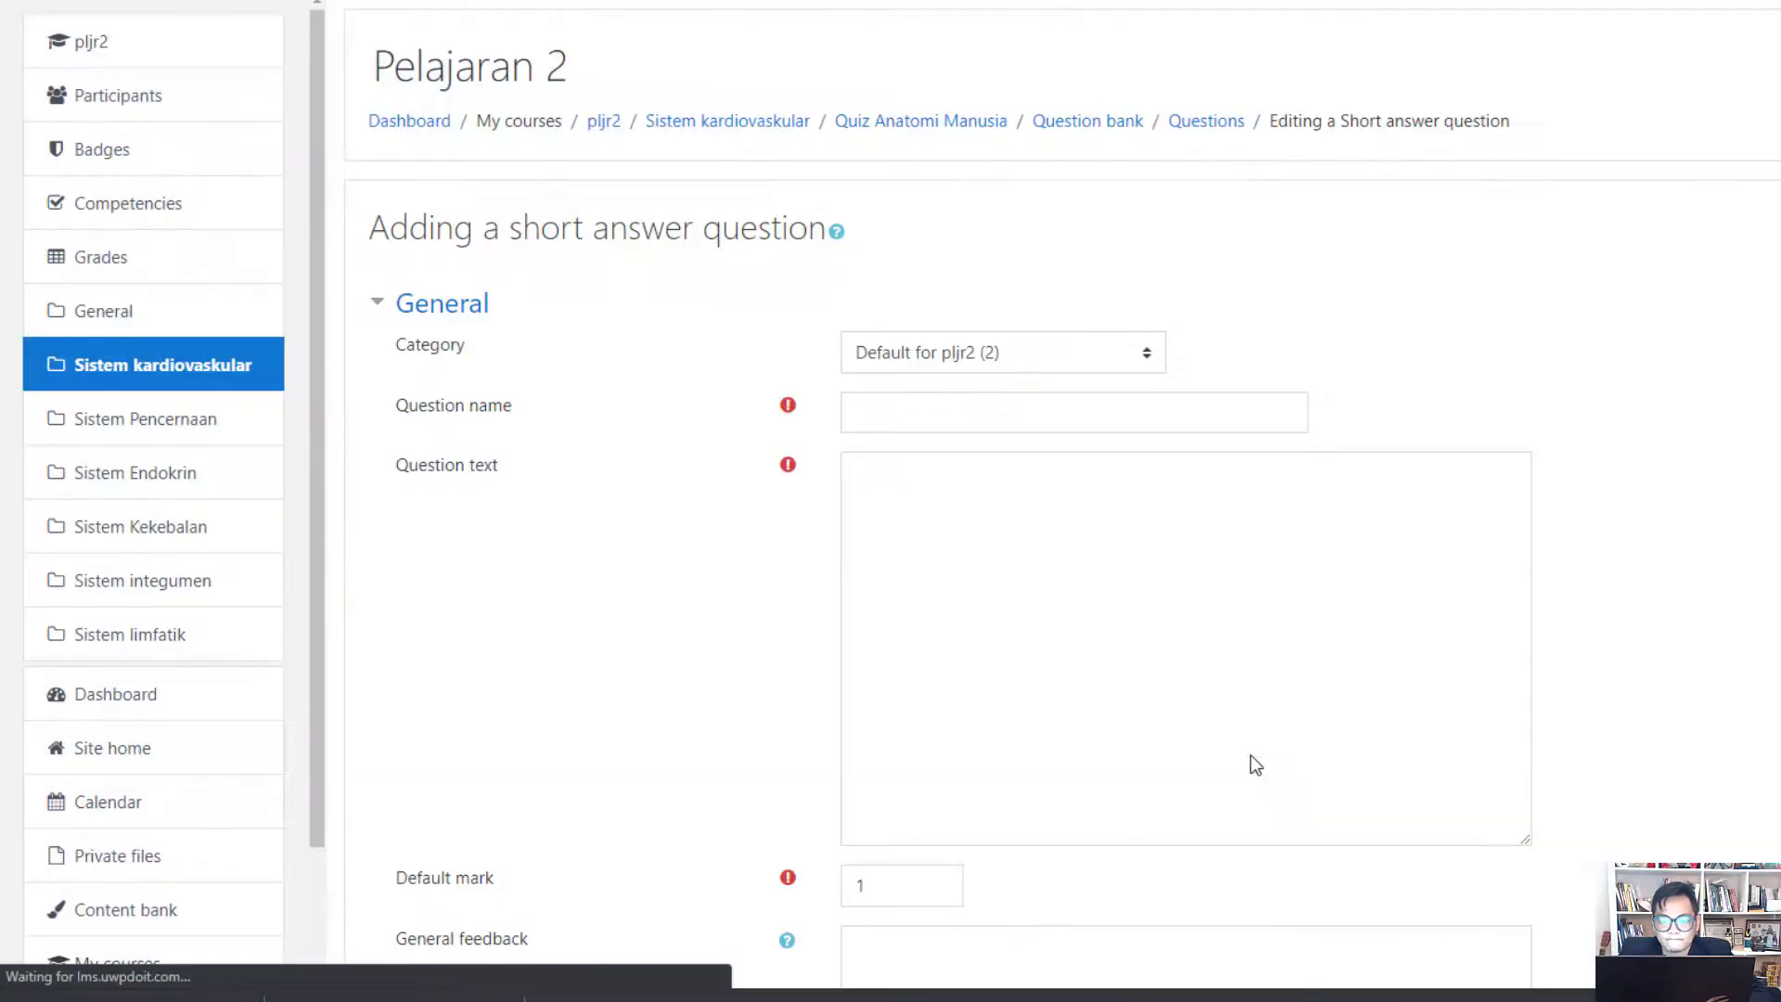
click(970, 420)
text(soal 3)
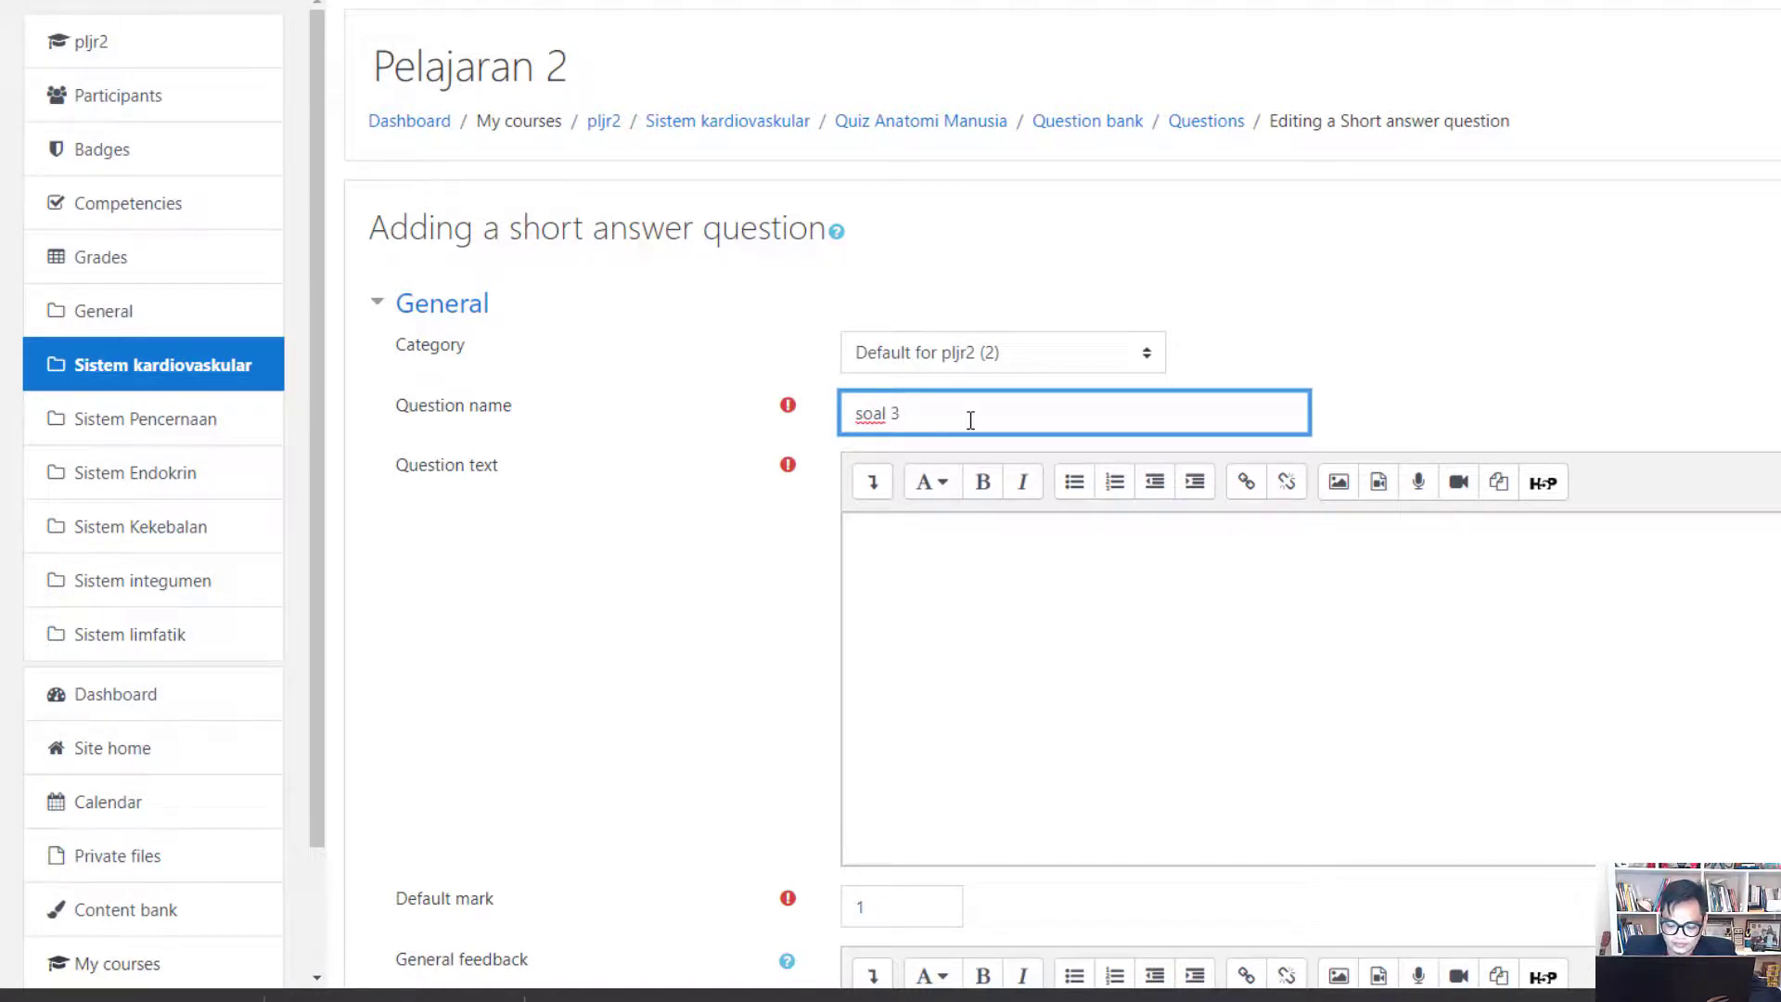
text(indra manusia)
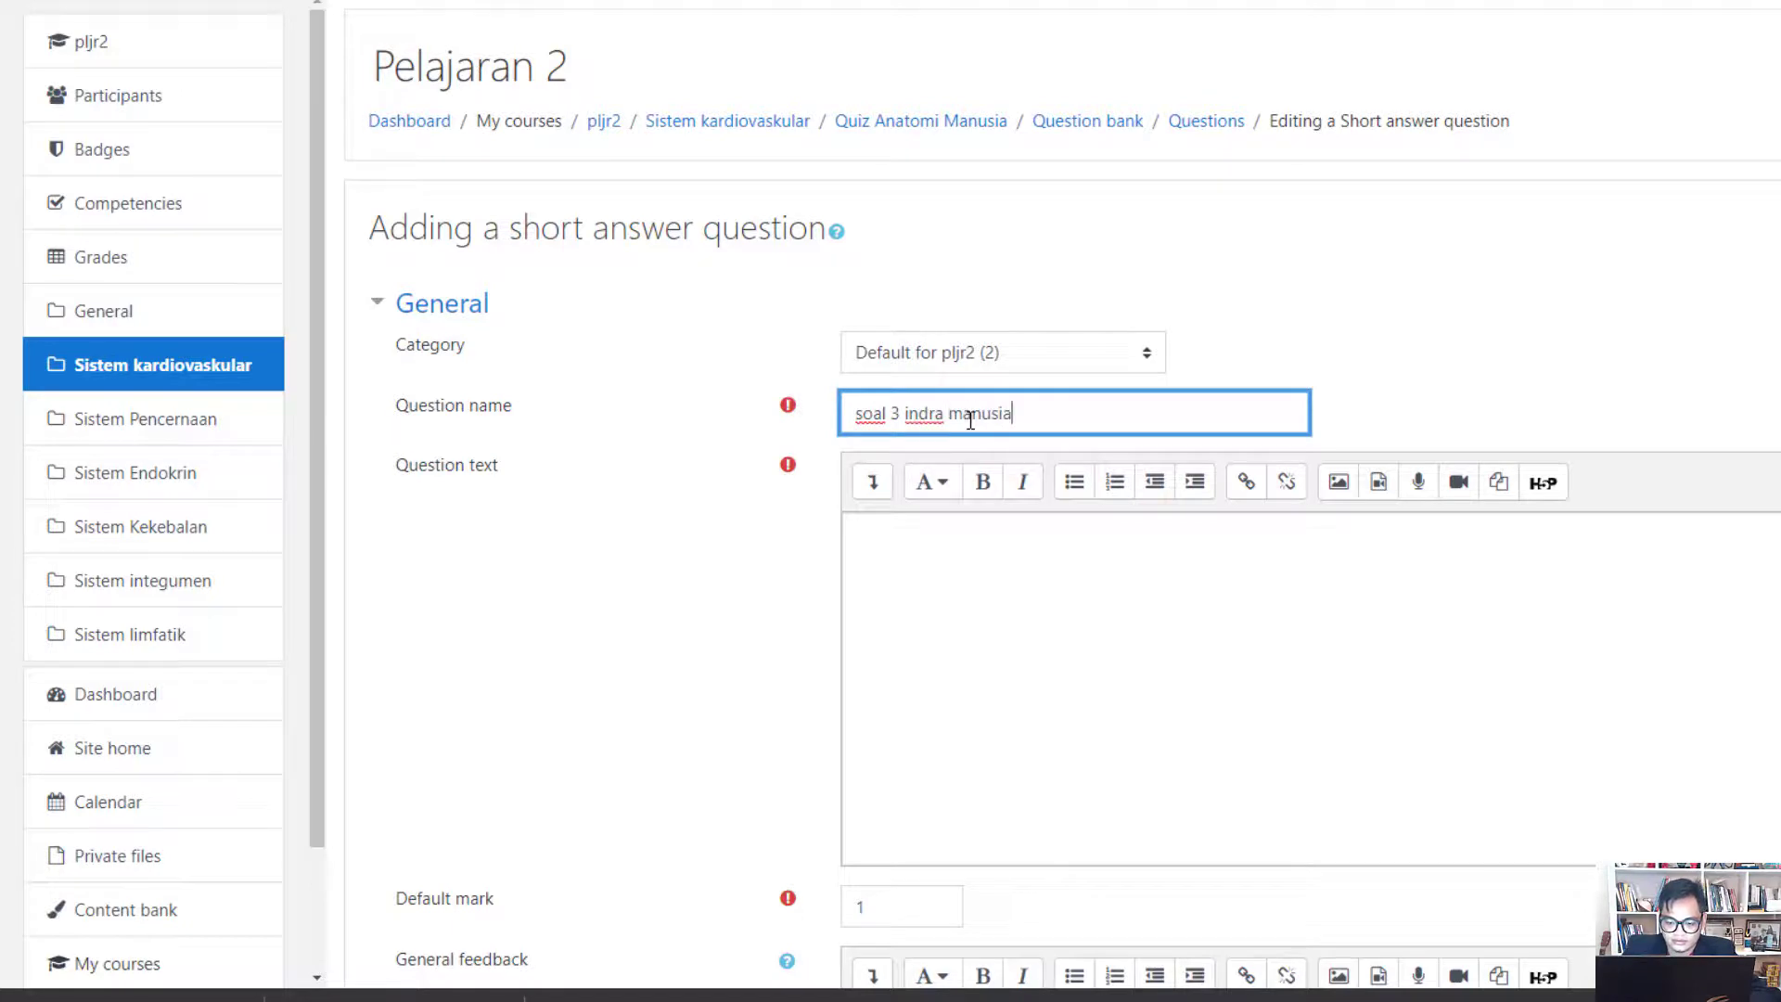
Enter "sebutkan macam macam indra manusia" as the question text of the short answer question
click(1015, 610)
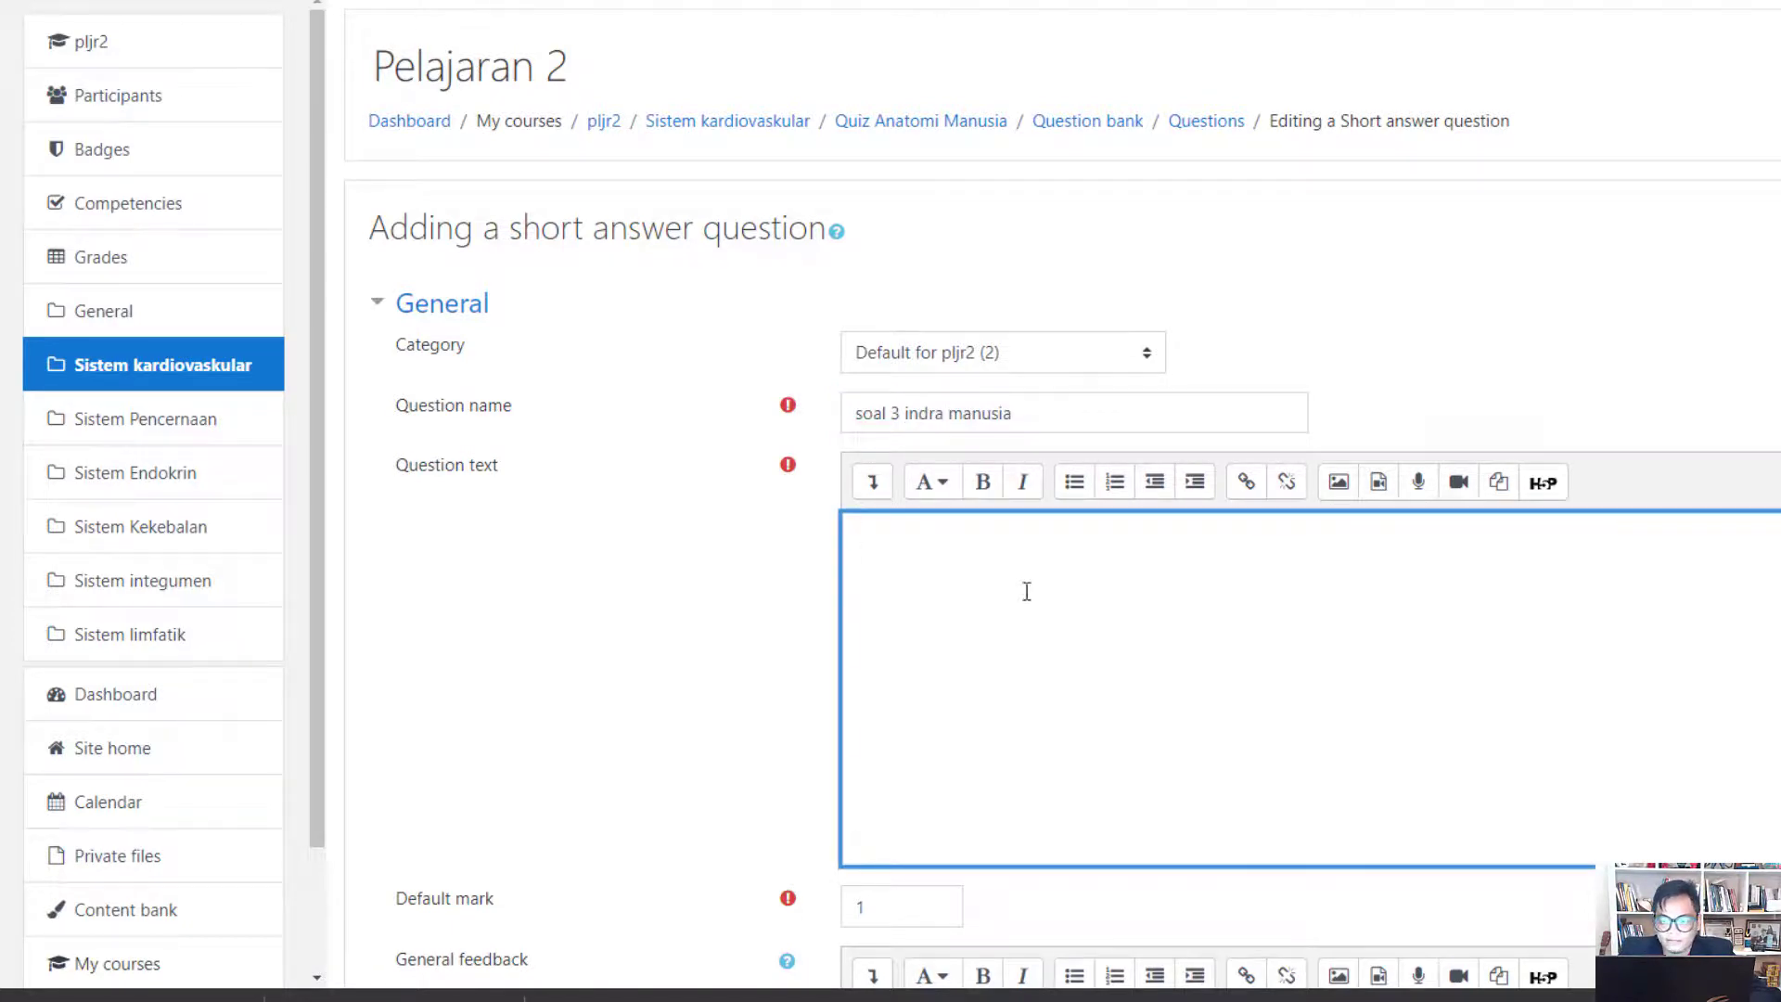
scroll(1122, 552, down, 2)
text(seb)
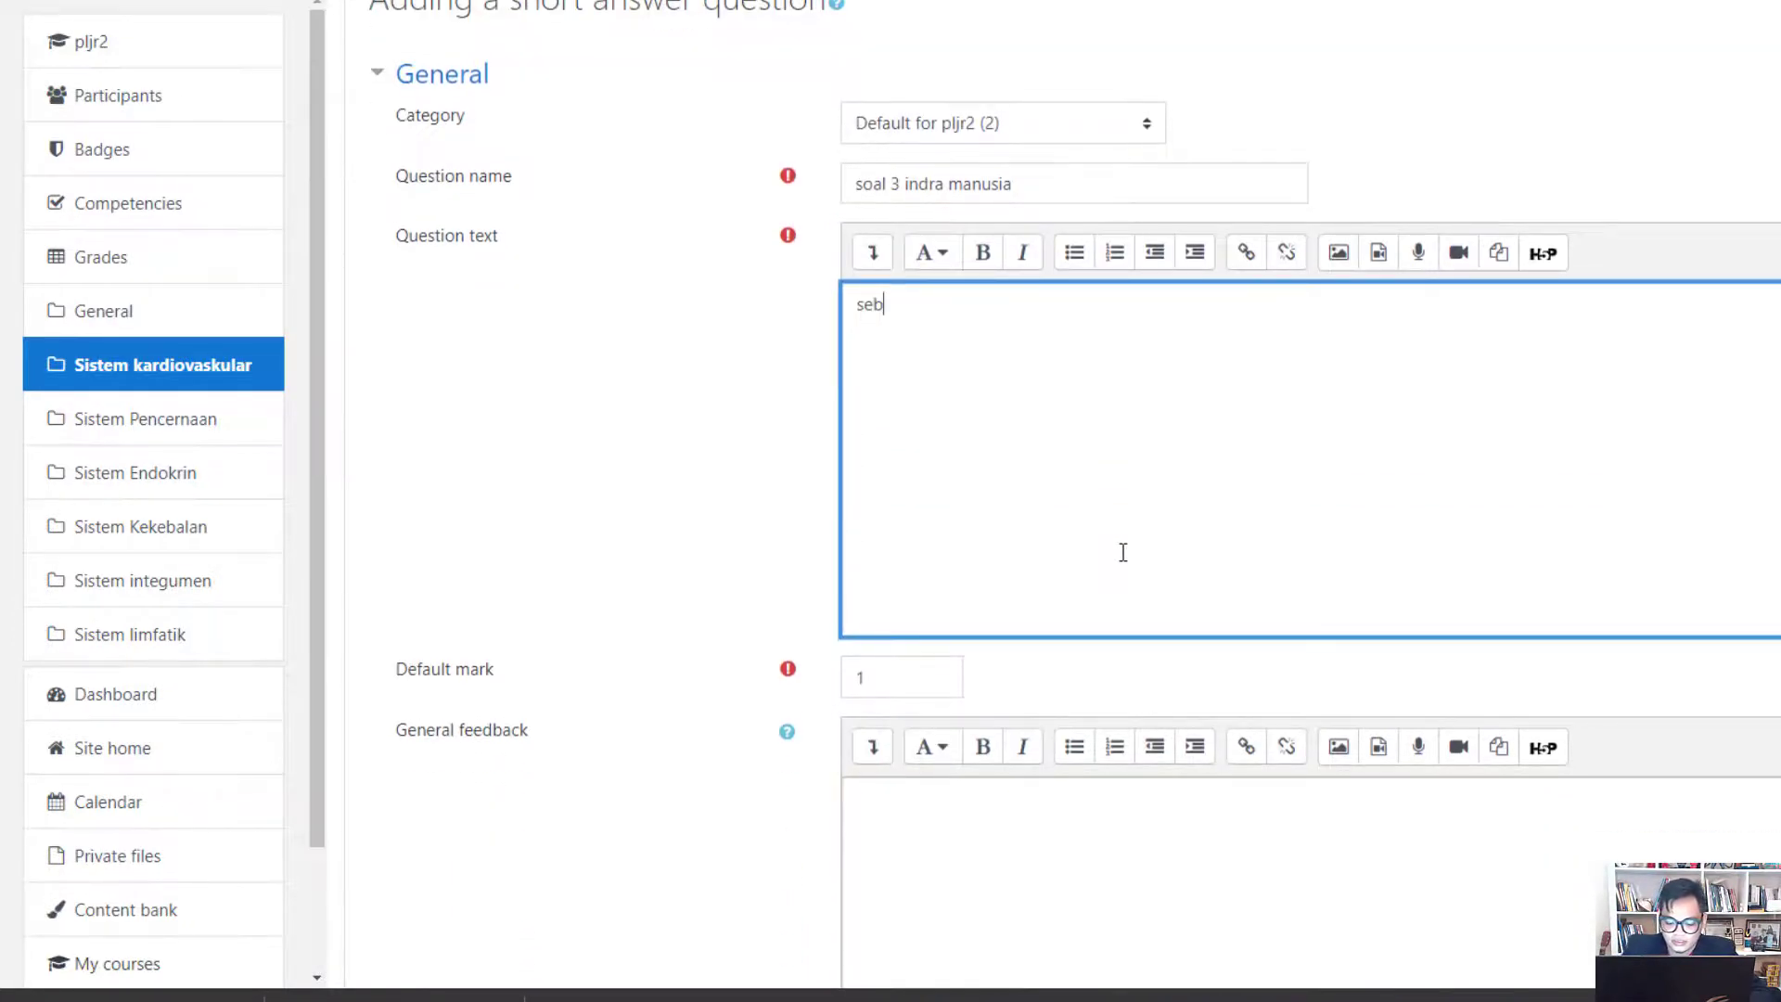
text(utkan macam macam indra)
key(BackSpace)
text(ra manusia)
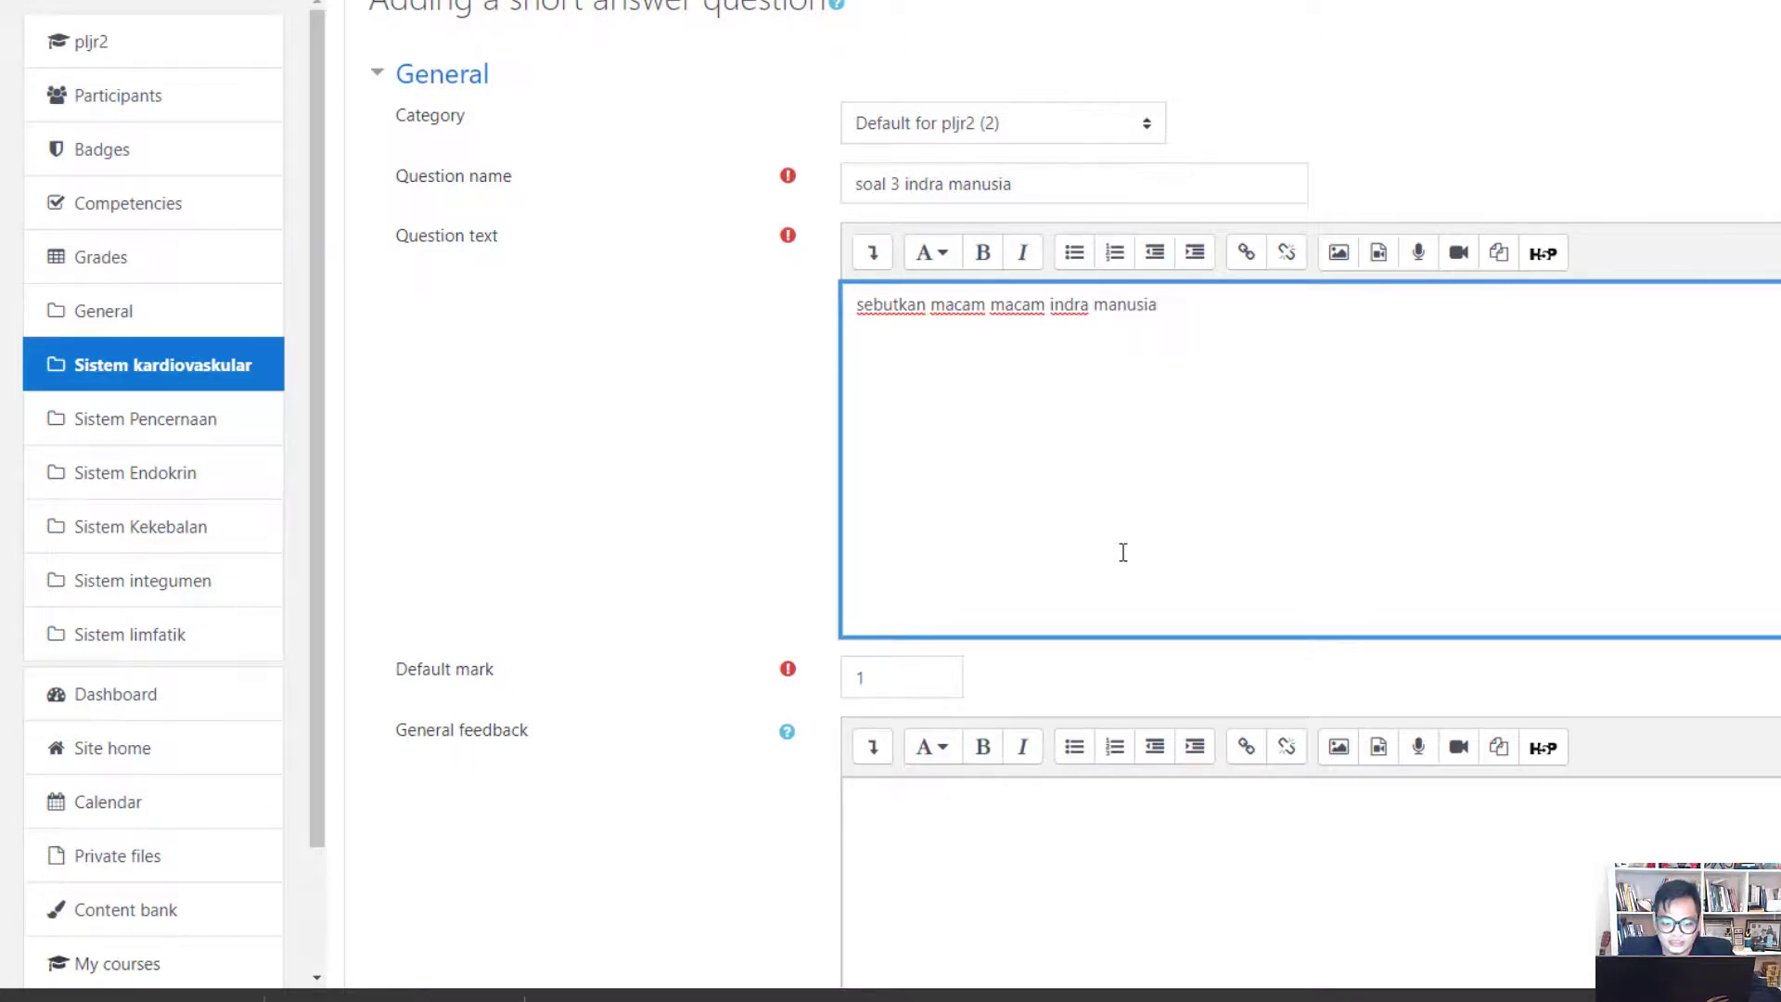
Enter "mata" as Answer 1, "hidung" as Answer 2 and "mulut" as Answer 3 of the short answer question
scroll(1132, 594, down, 6)
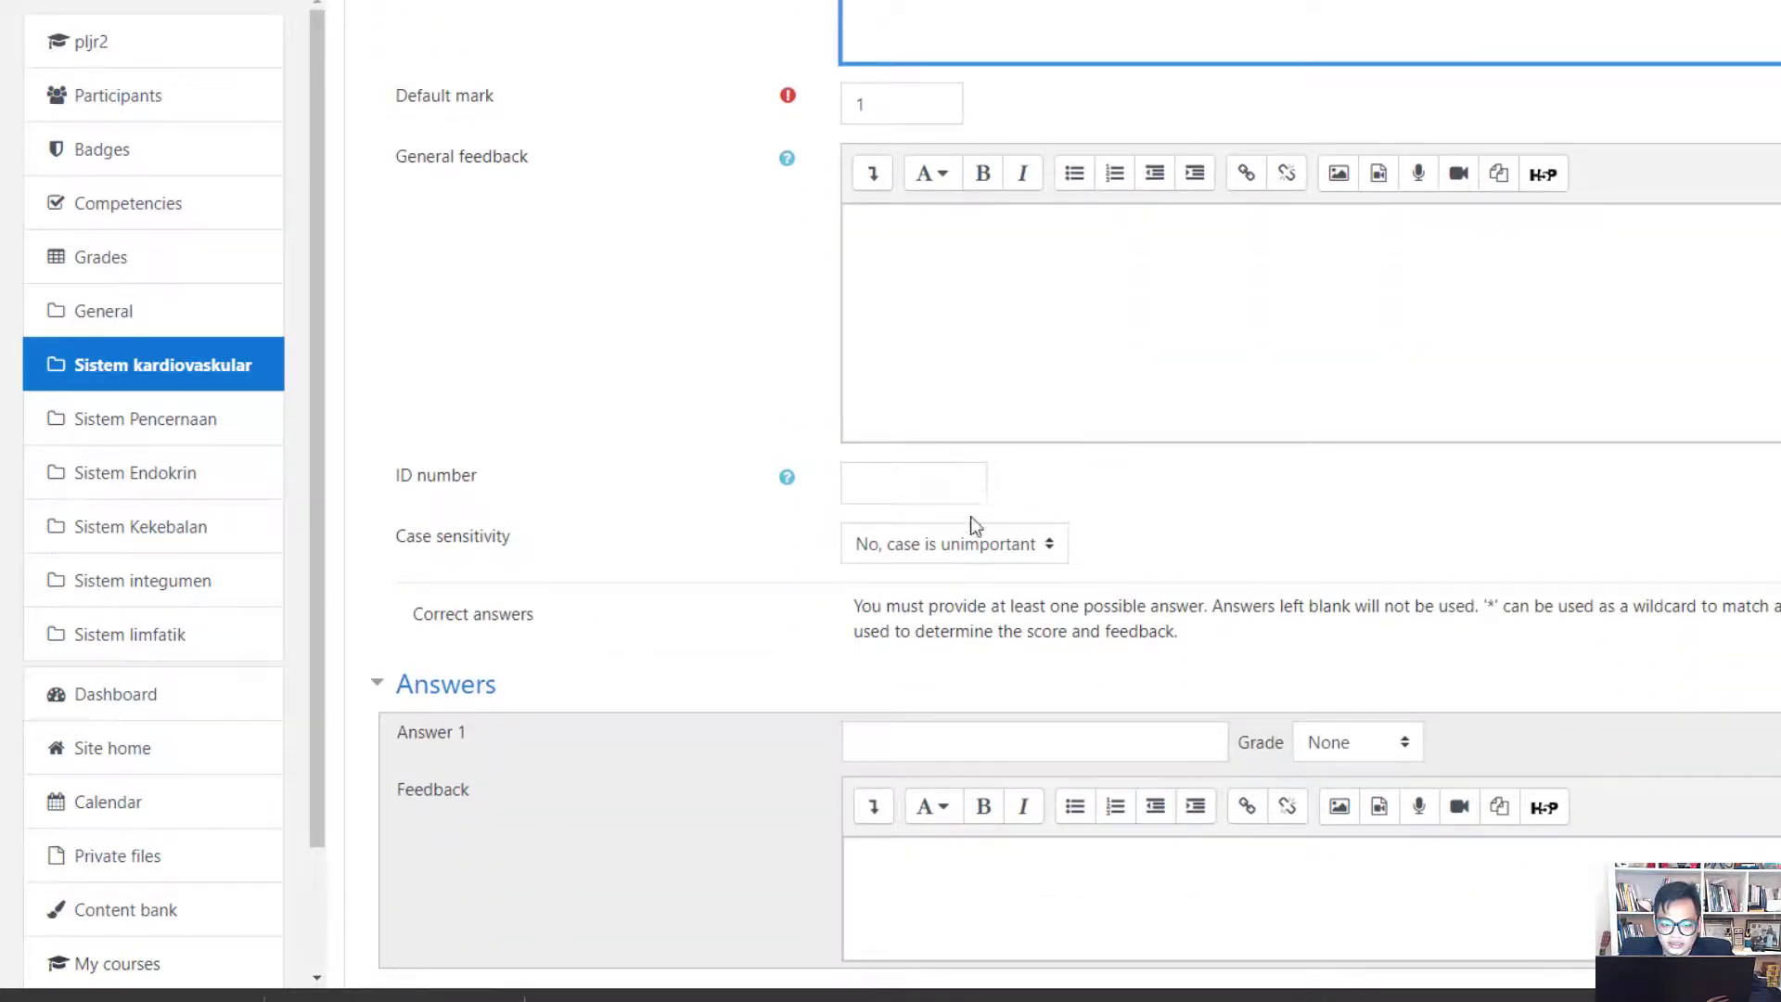
scroll(727, 579, down, 5)
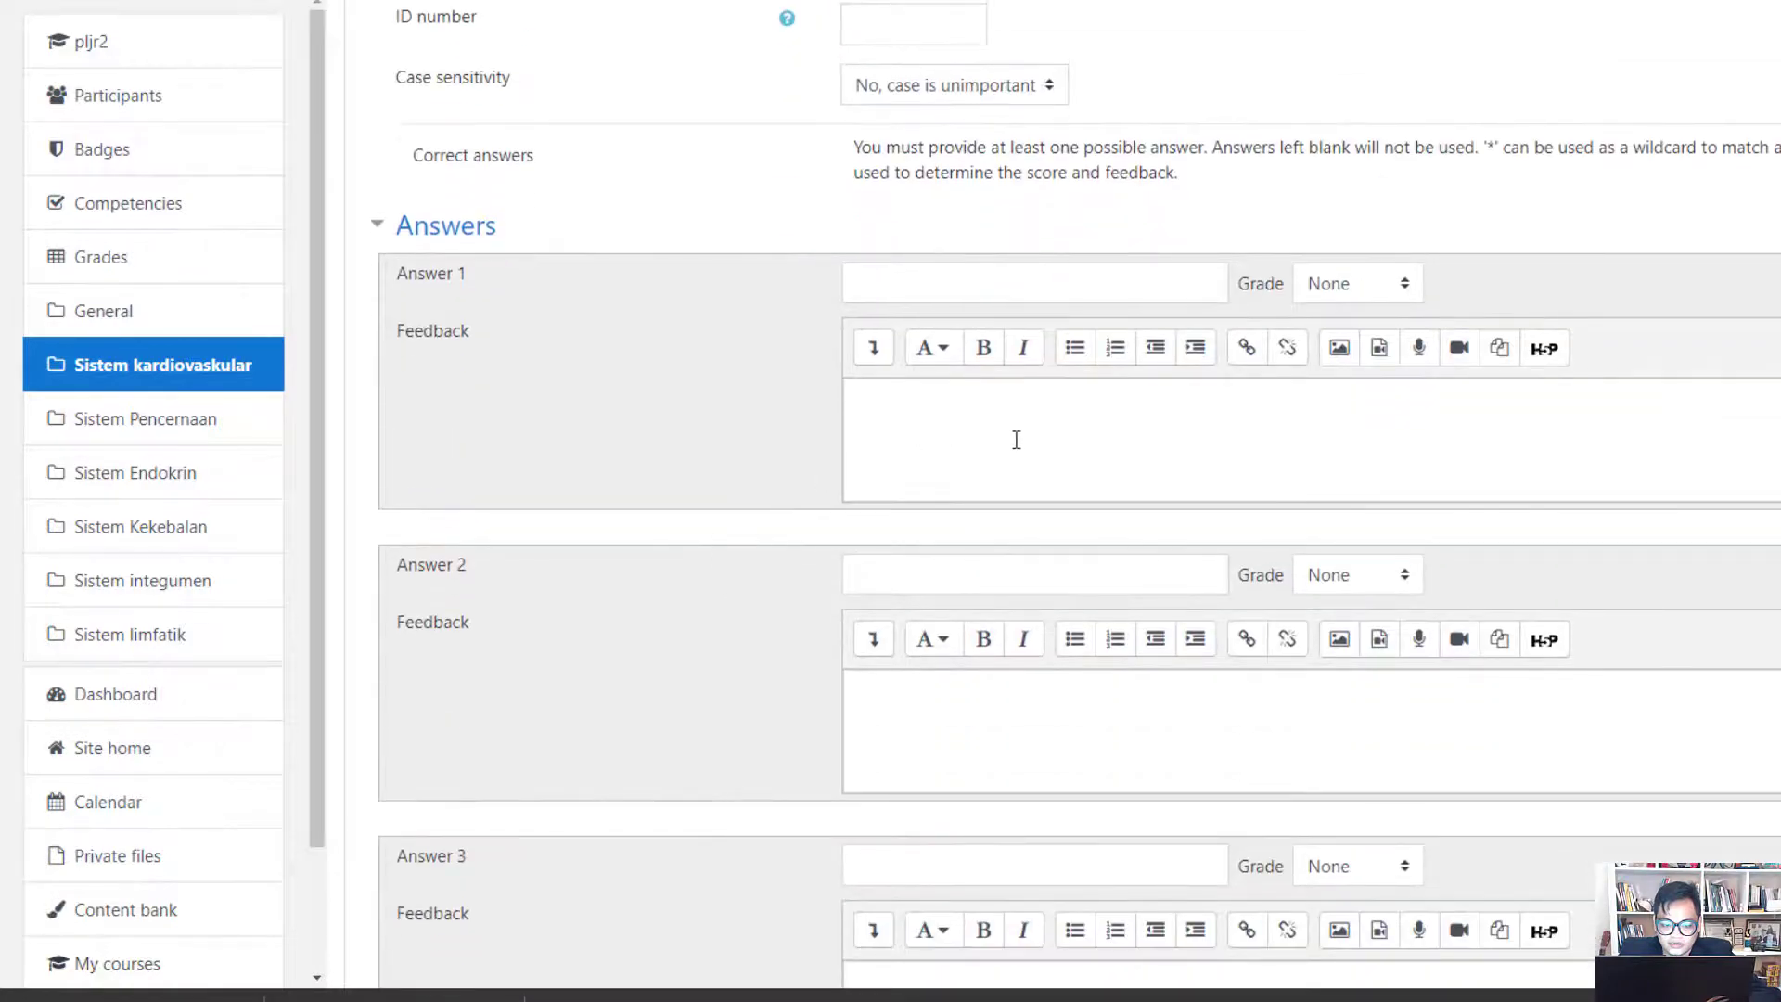
click(1057, 455)
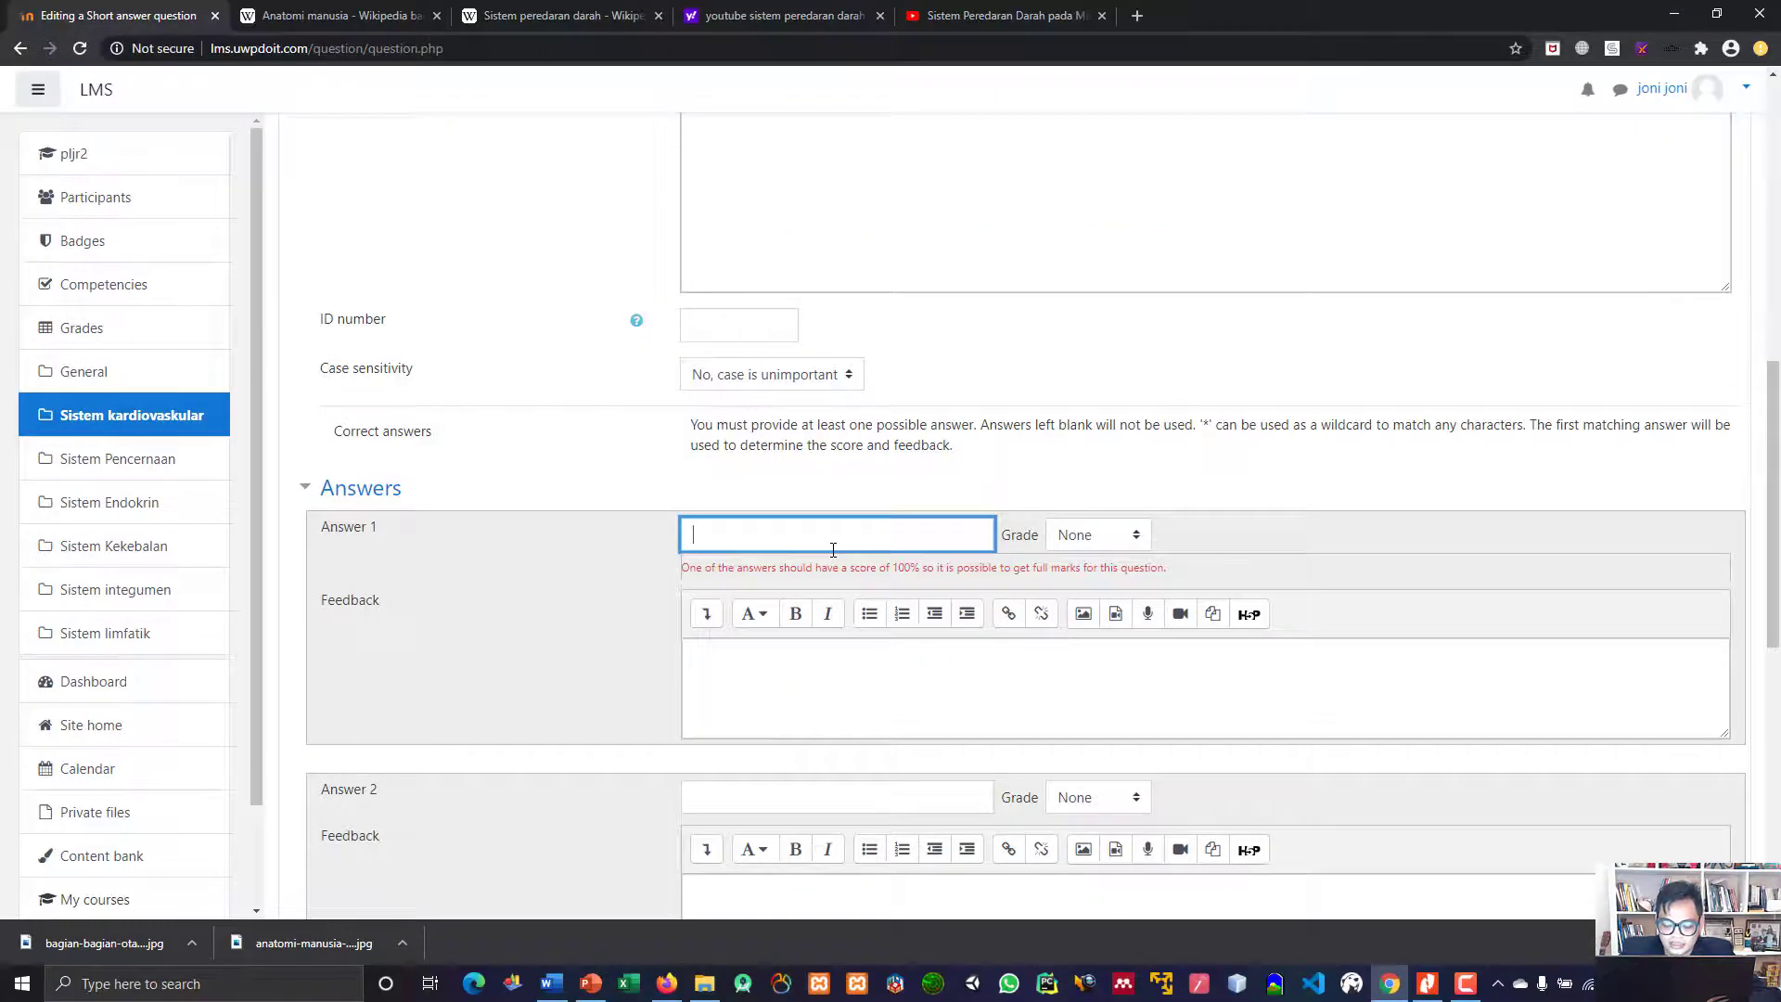
text(mata)
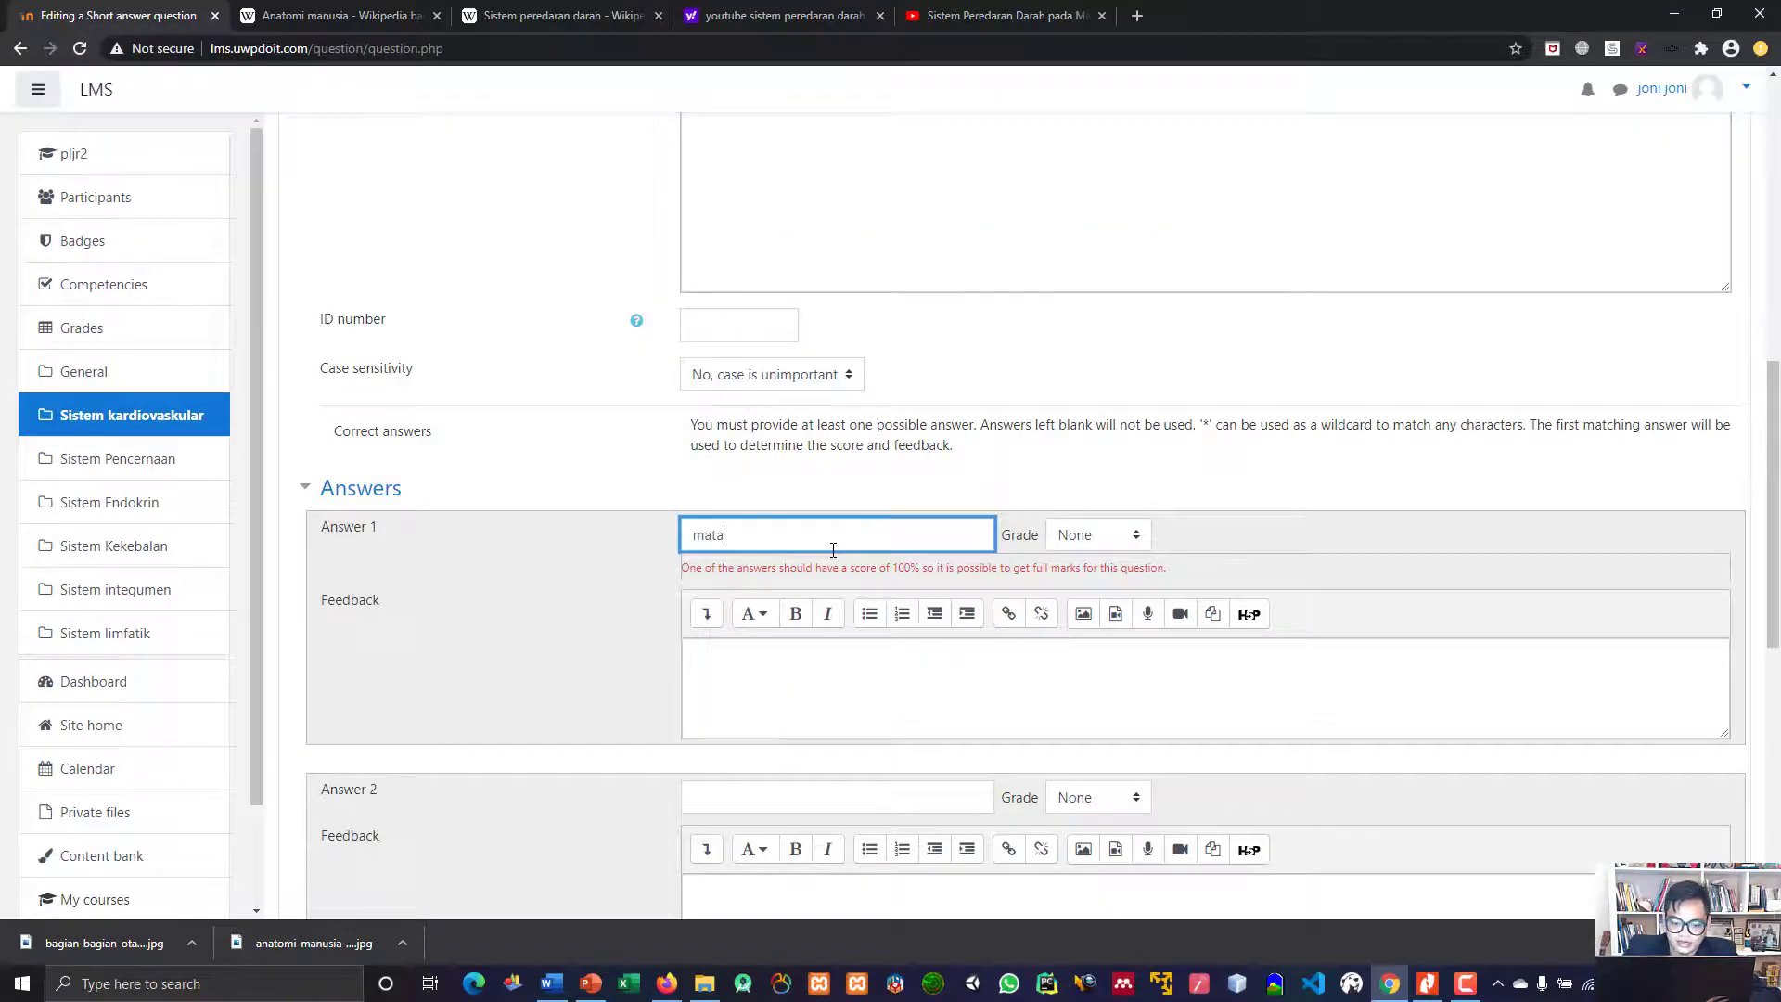
scroll(817, 594, down, 1)
click(762, 699)
text(hidung)
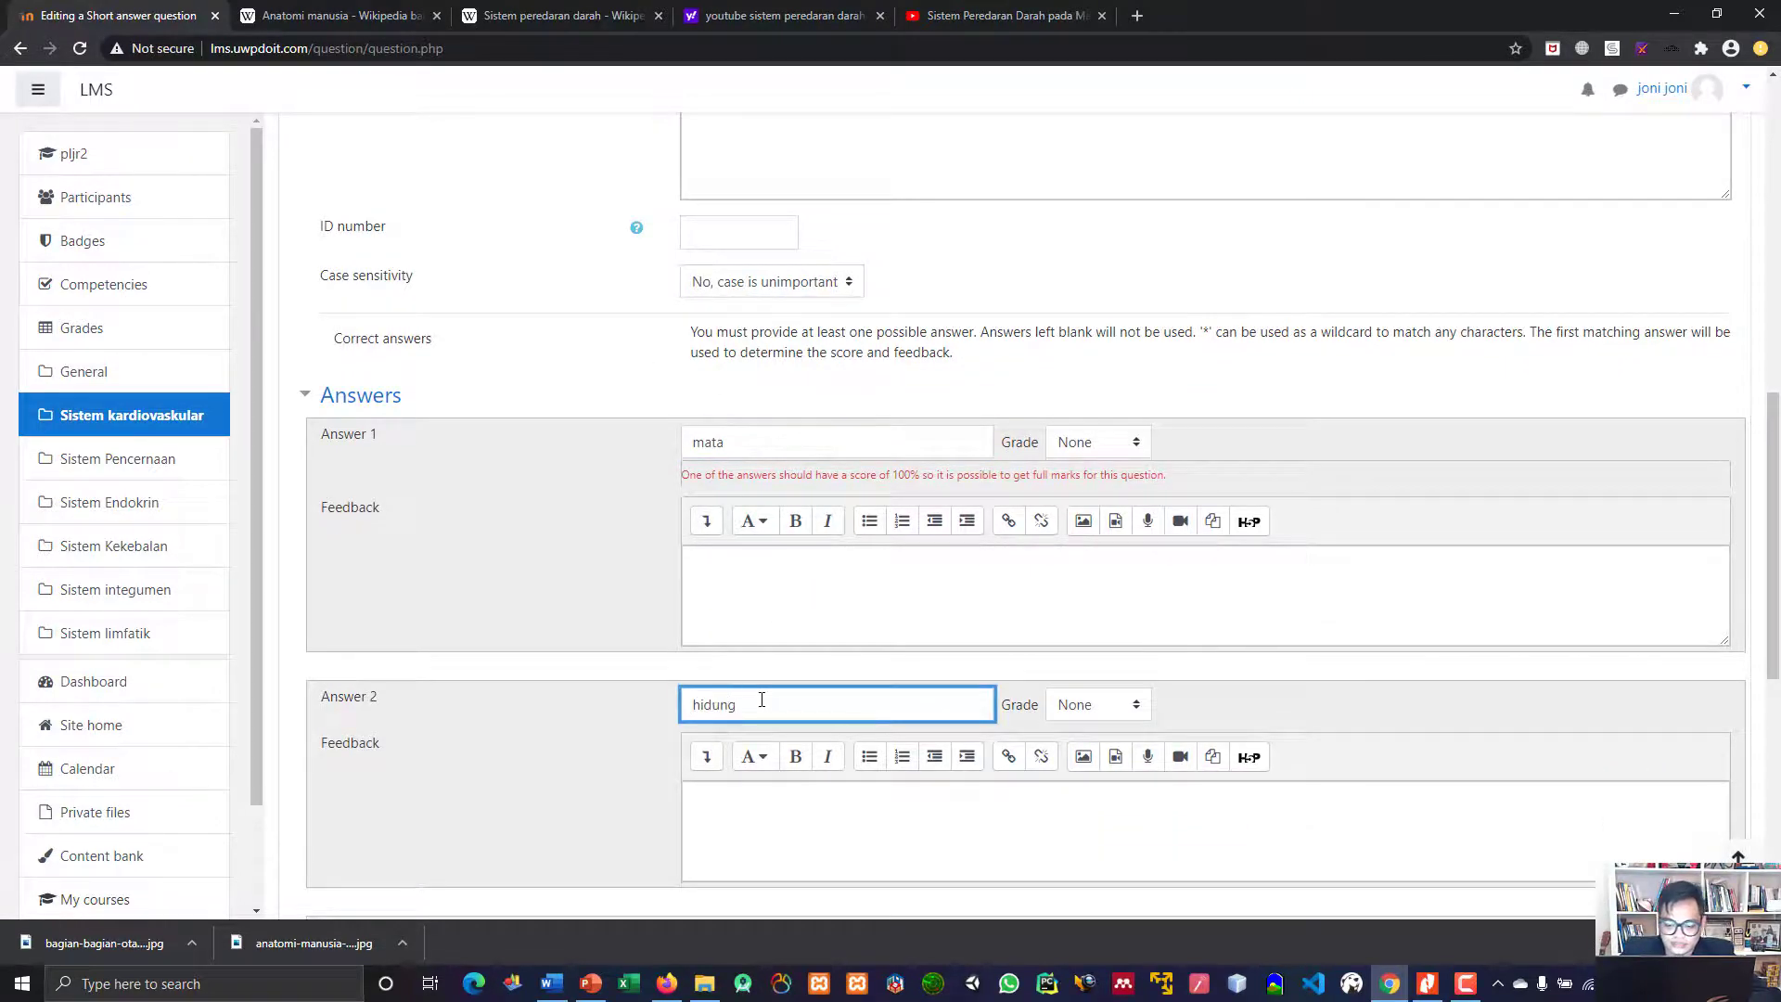
scroll(765, 667, down, 5)
click(779, 466)
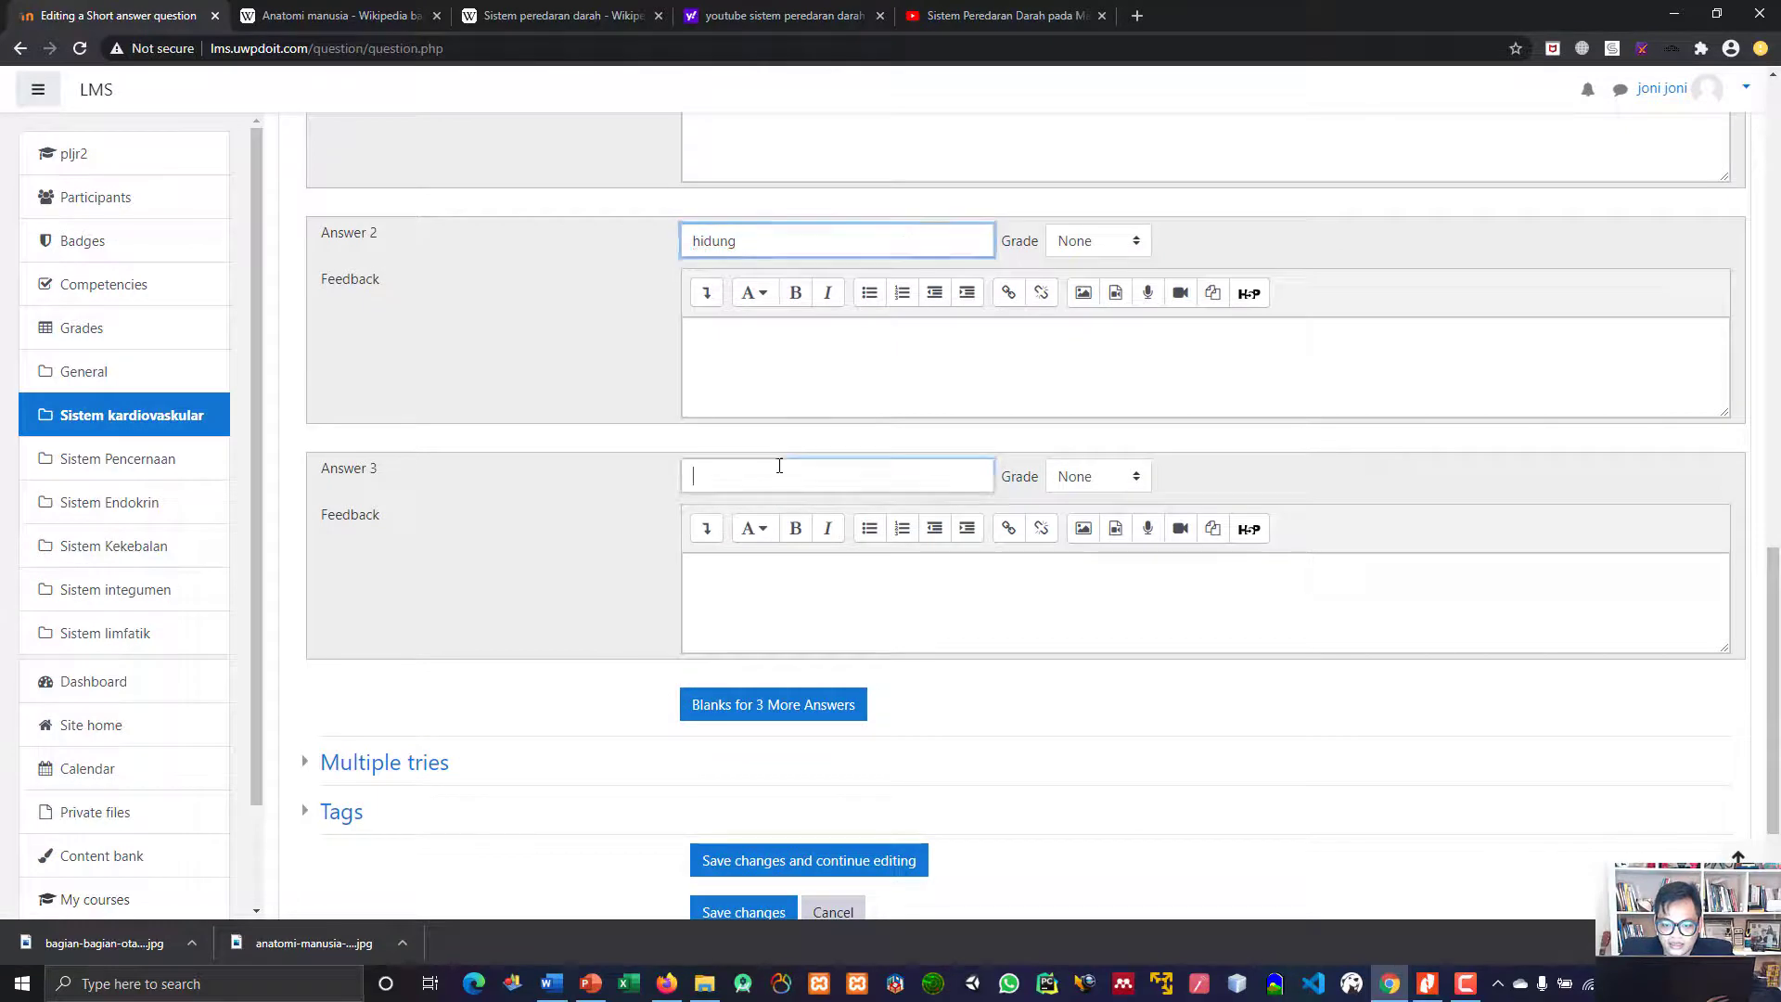
text(mulut)
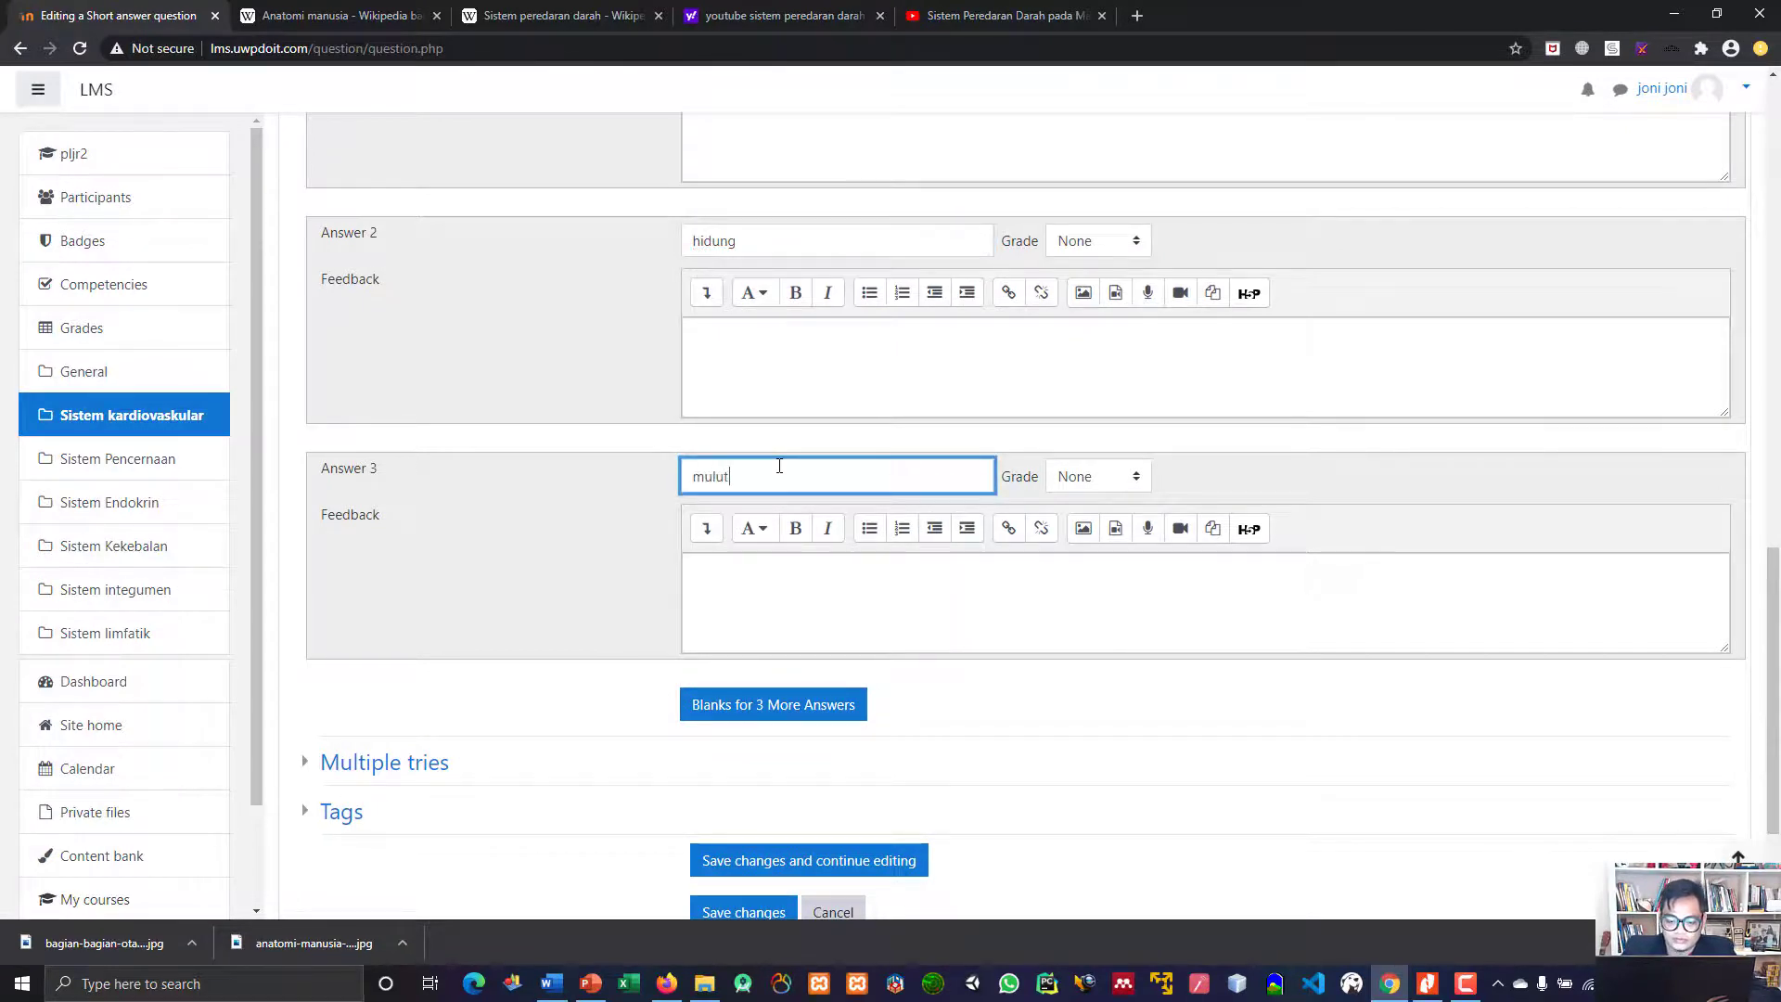
Set the grade of all three answers, mata, hidung and mulut, to 100%
scroll(776, 465, up, 3)
click(1100, 259)
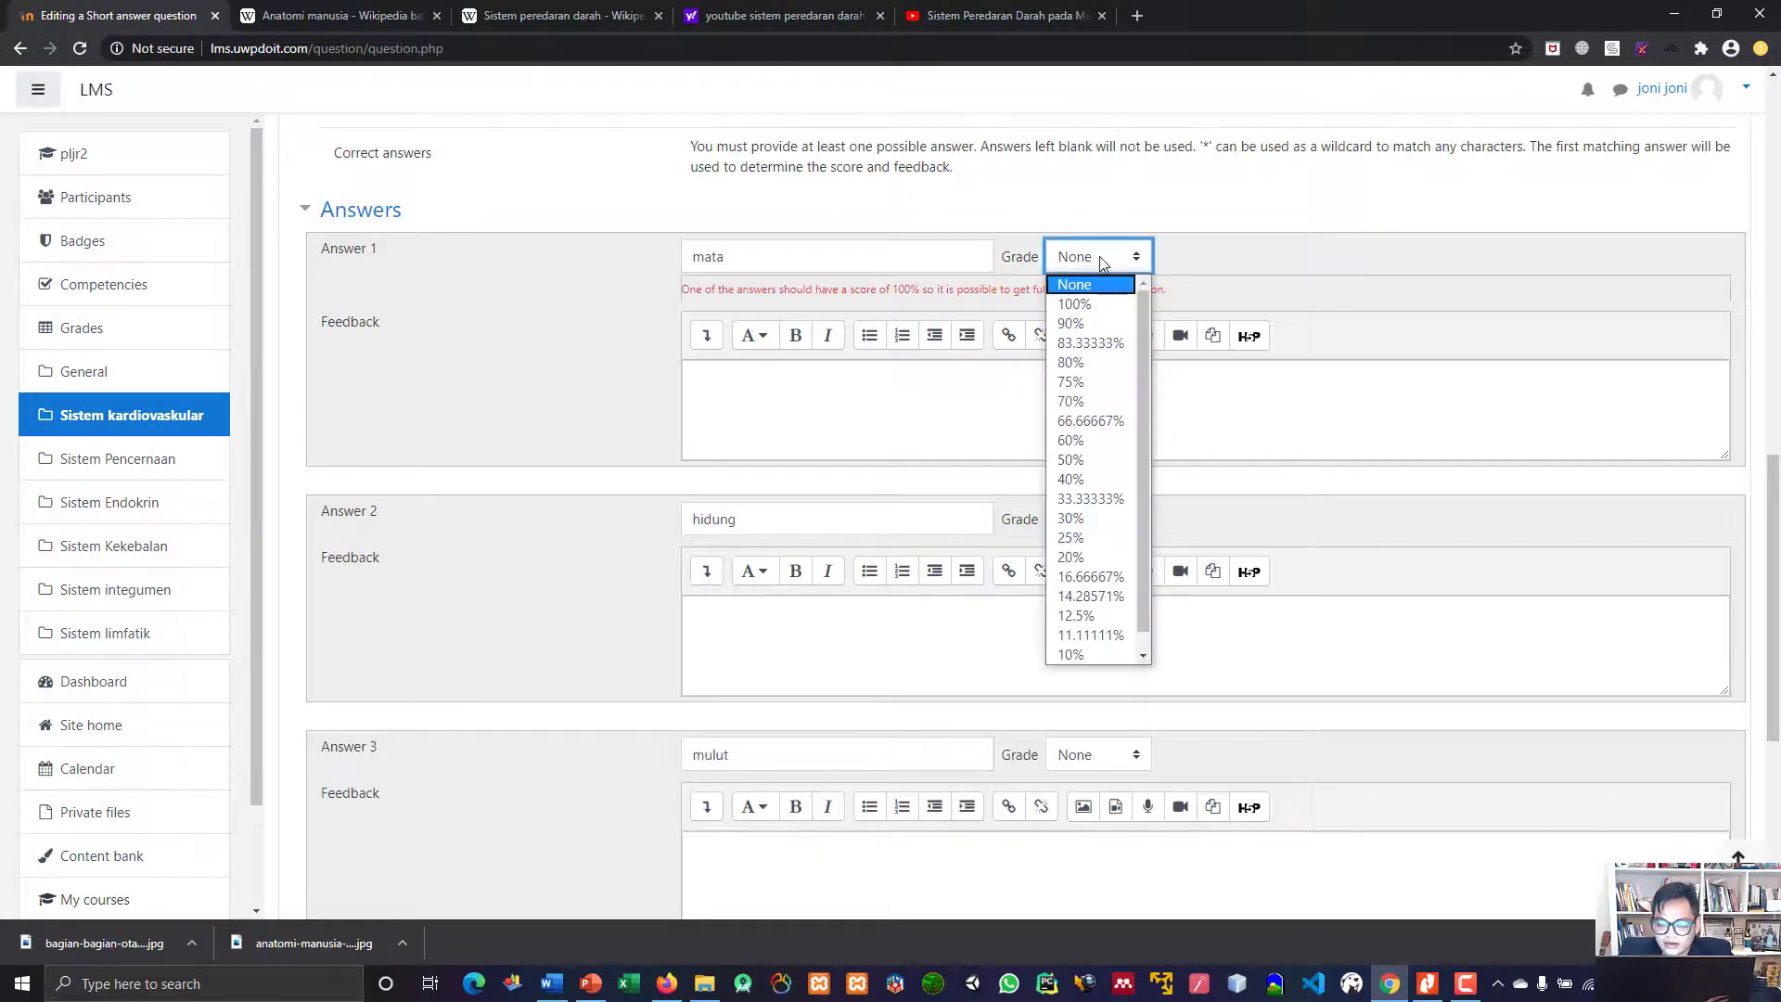
click(1076, 304)
click(1091, 524)
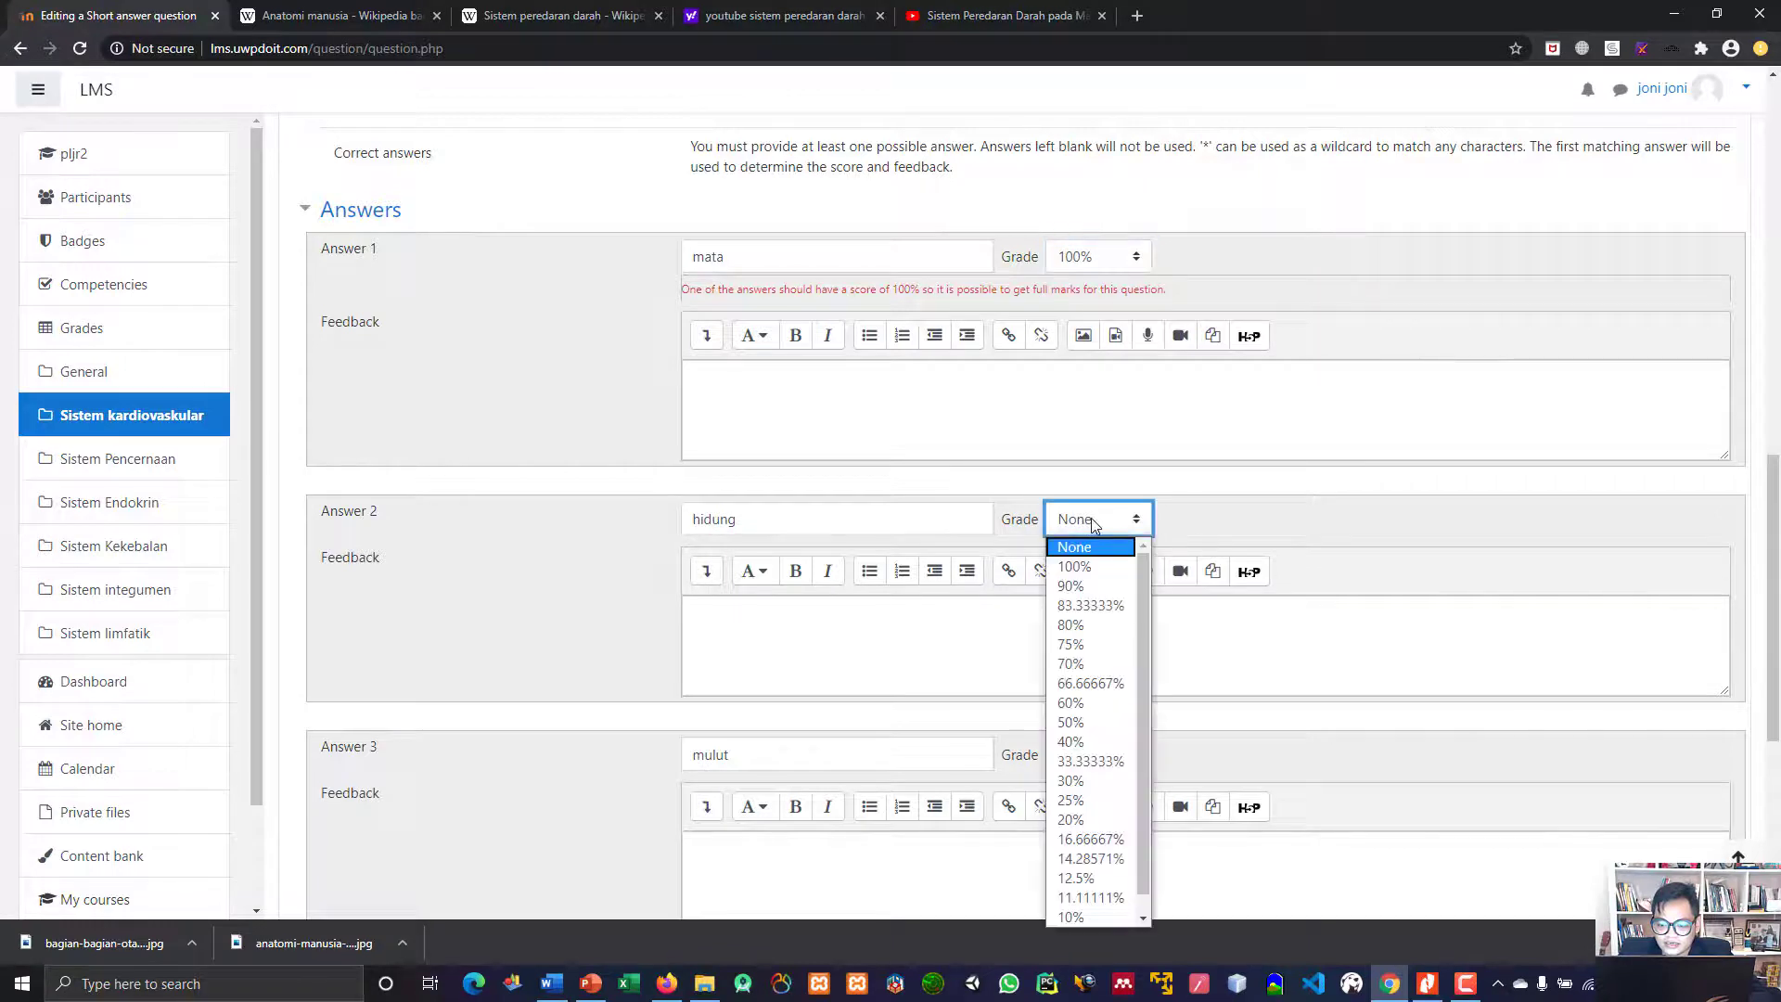
click(1078, 561)
click(1101, 759)
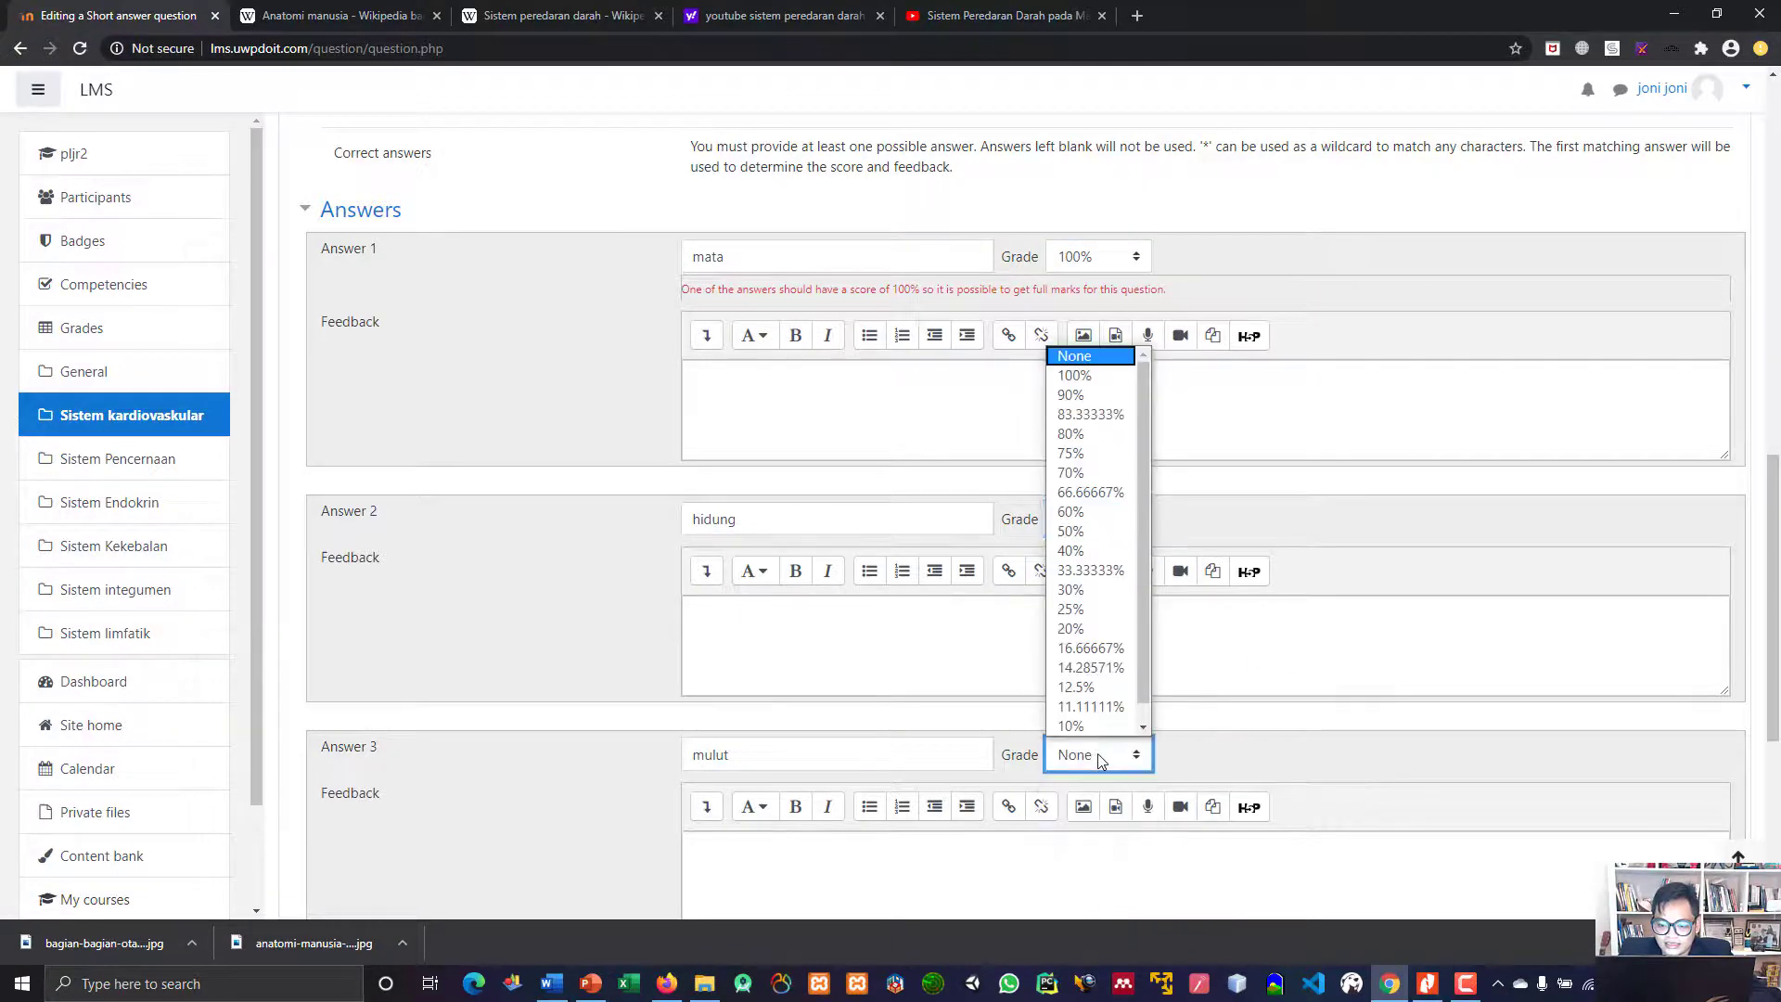
click(1092, 377)
Save the short answer question to the quiz and save the quiz's maximum grade on the editing page
scroll(965, 604, down, 5)
click(753, 712)
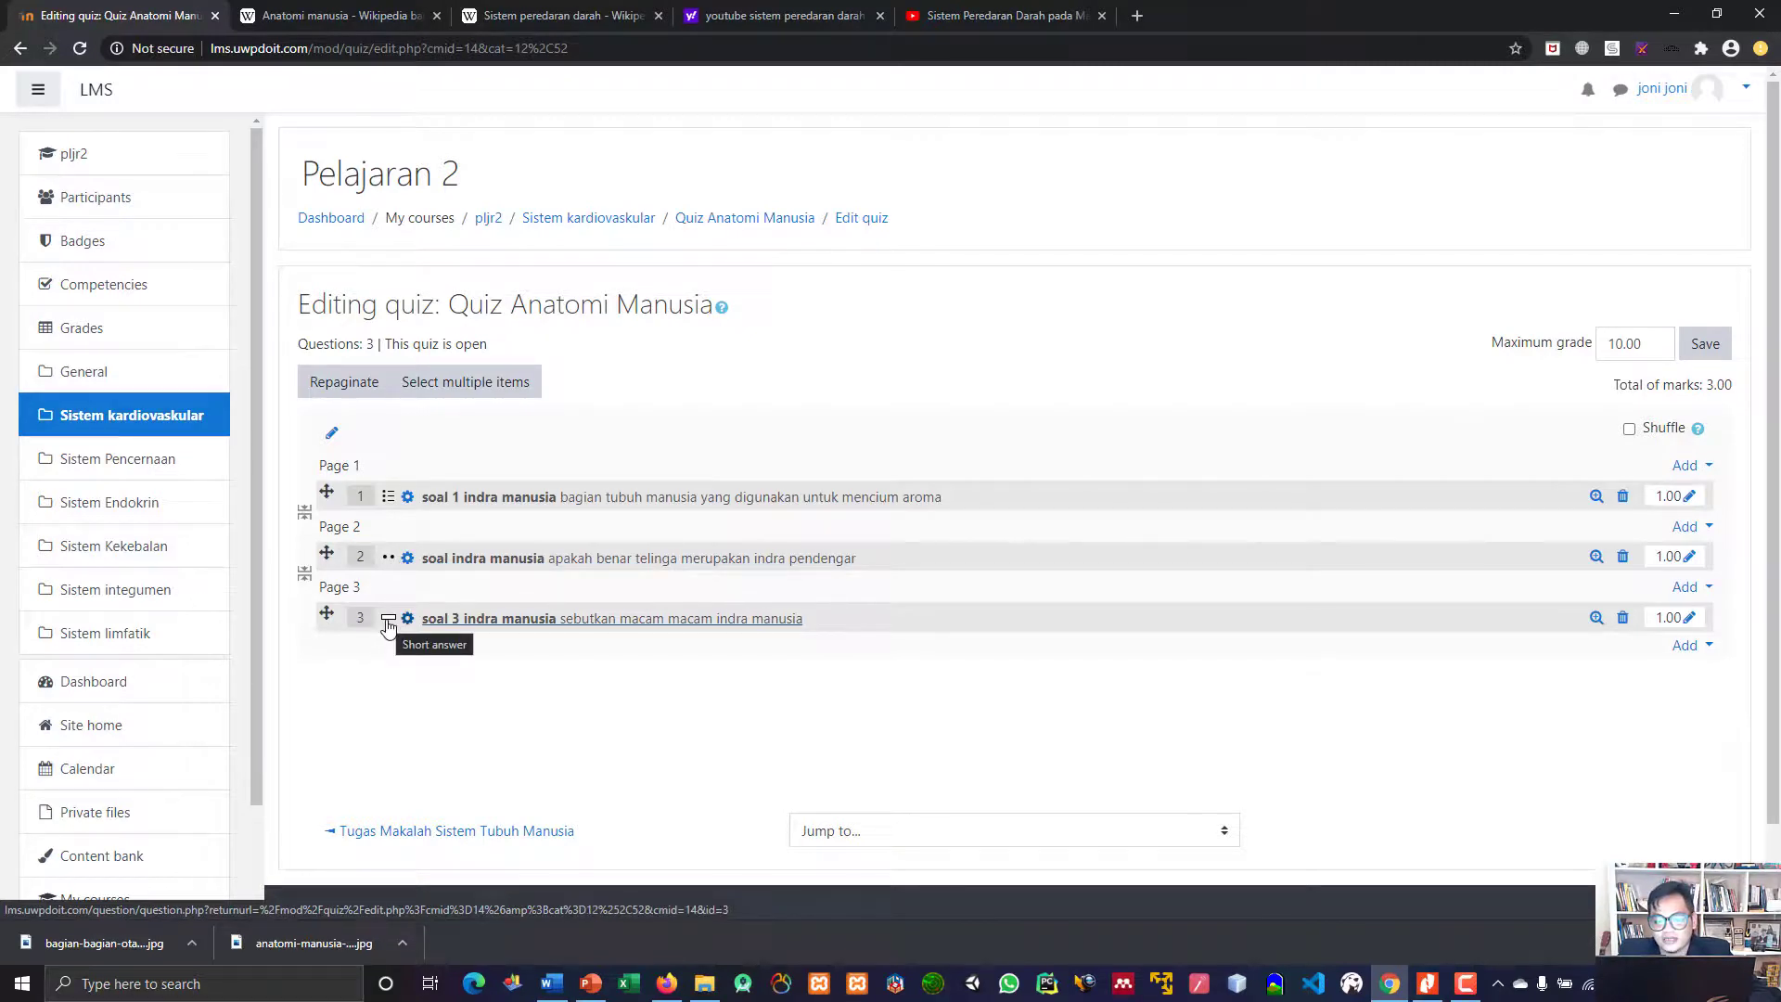
click(1709, 353)
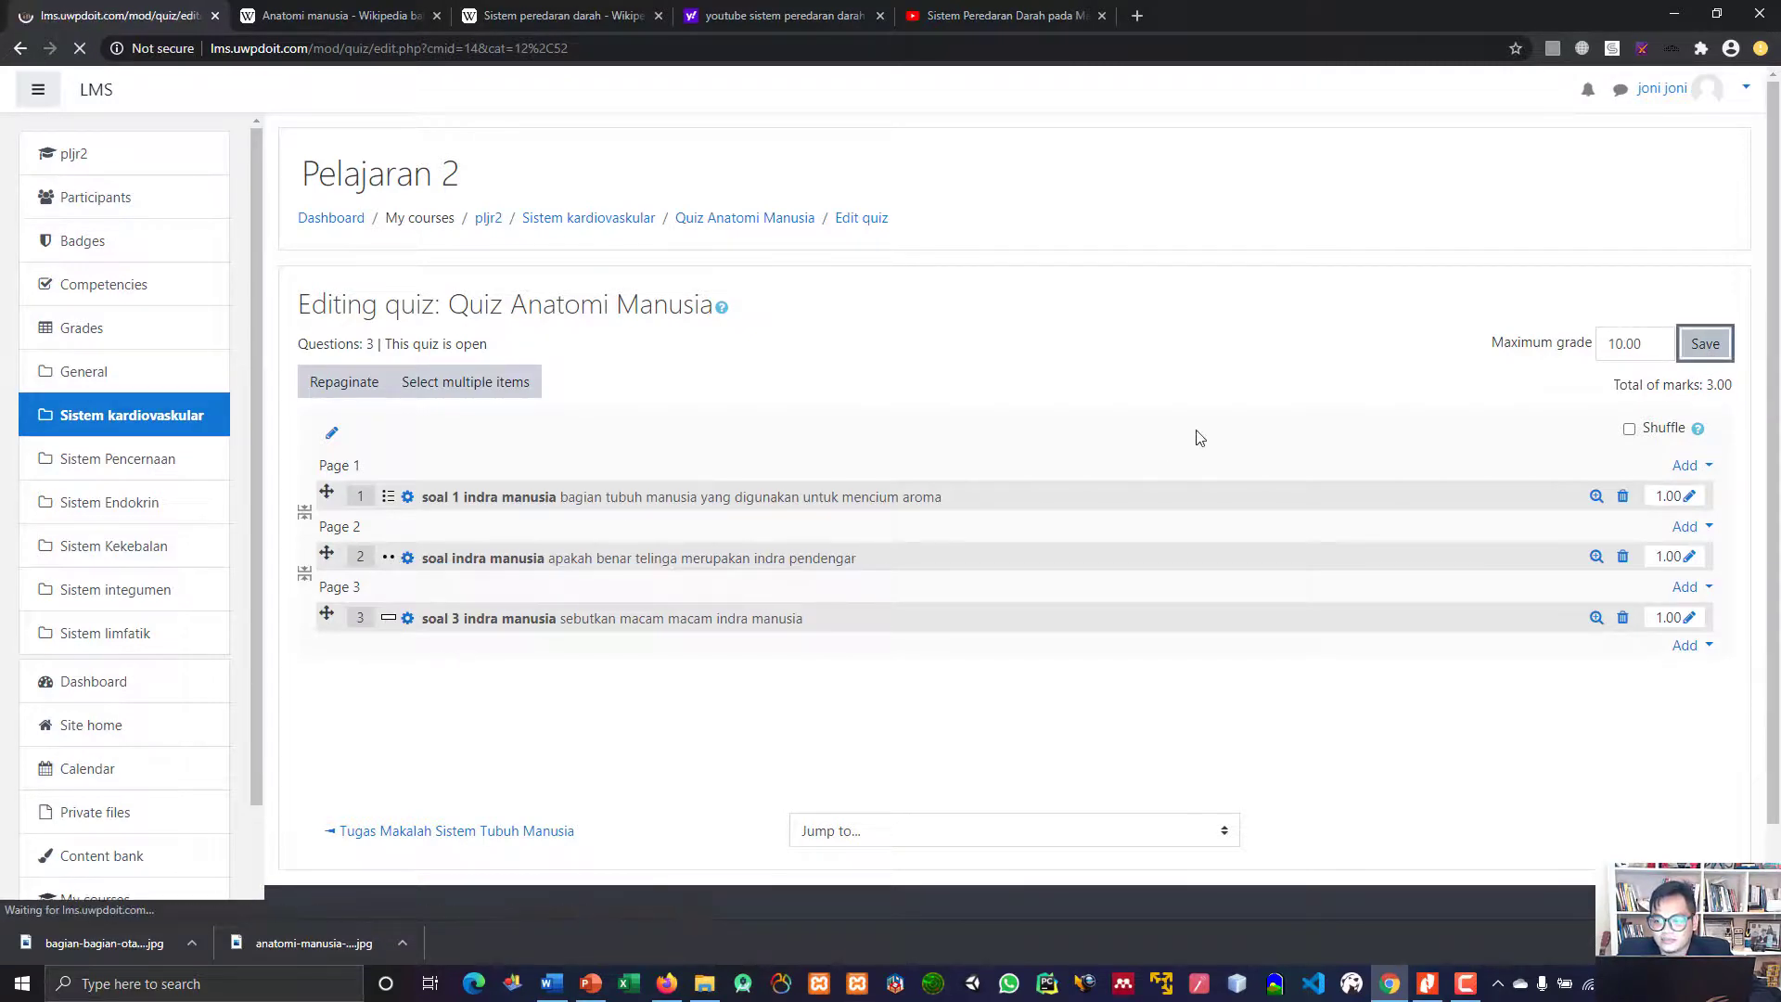
Enter 100 as the quiz's maximum grade and set the mark of question 1, soal 1 indra manusia, to 40
double_click(1645, 343)
text(100)
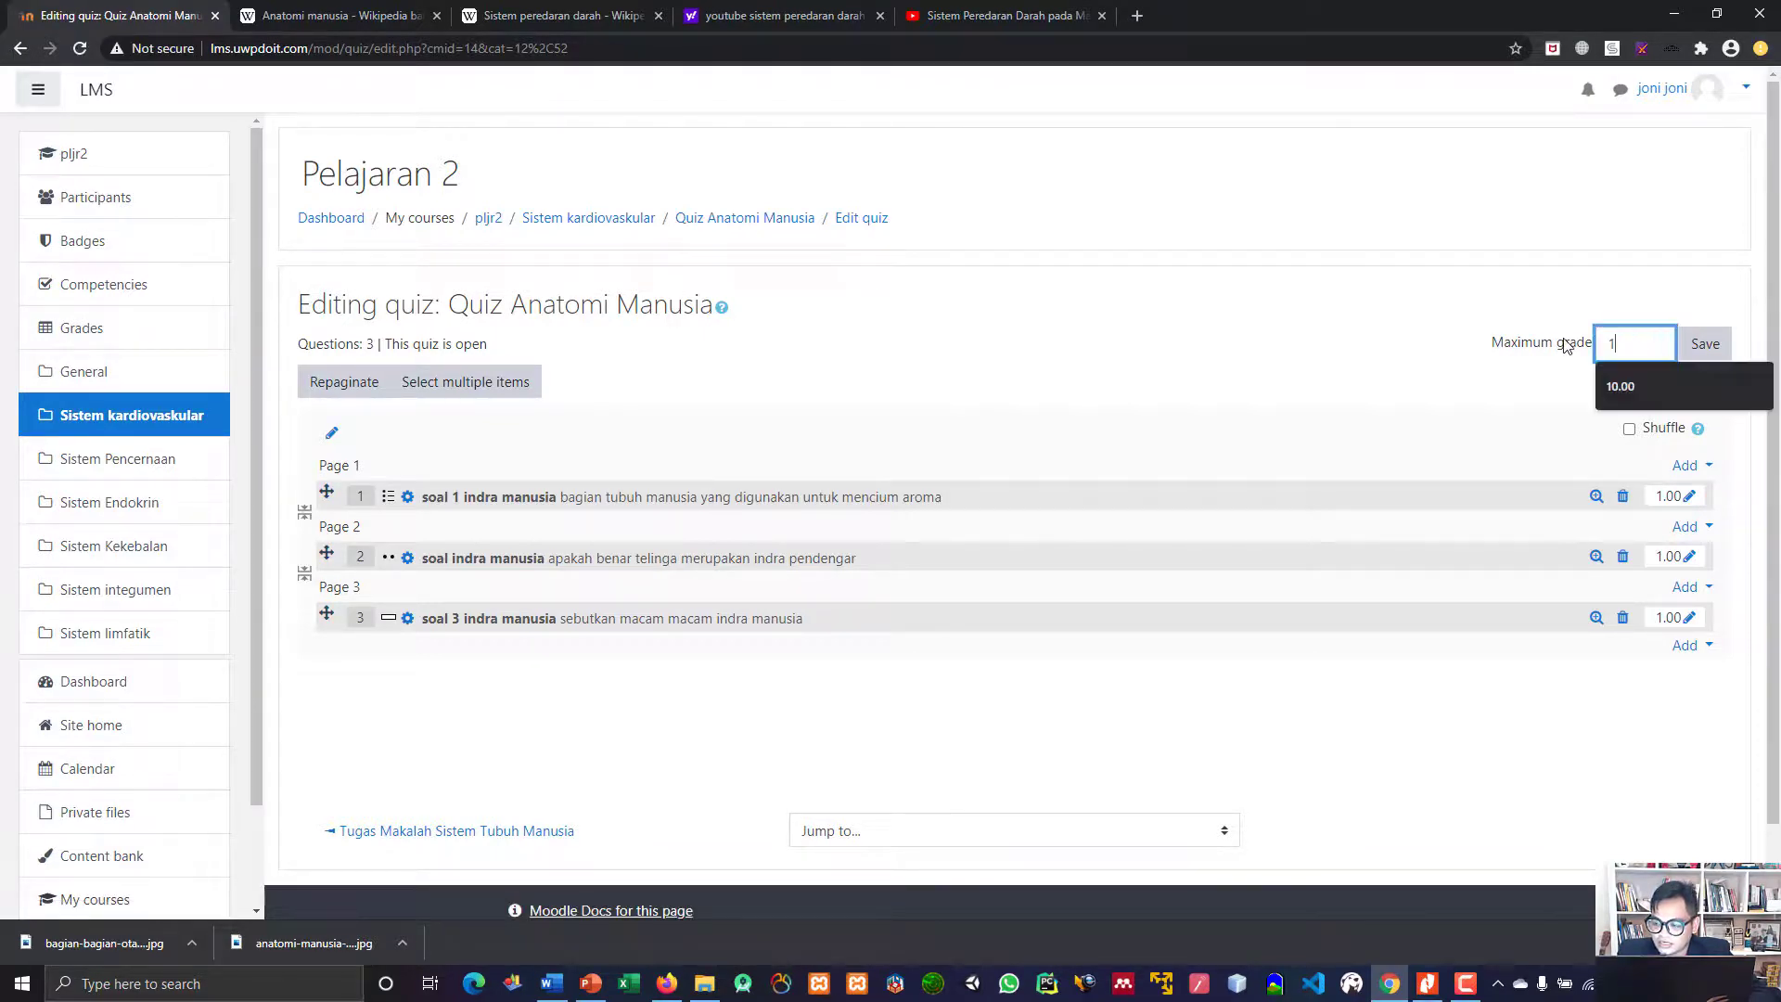
click(1665, 497)
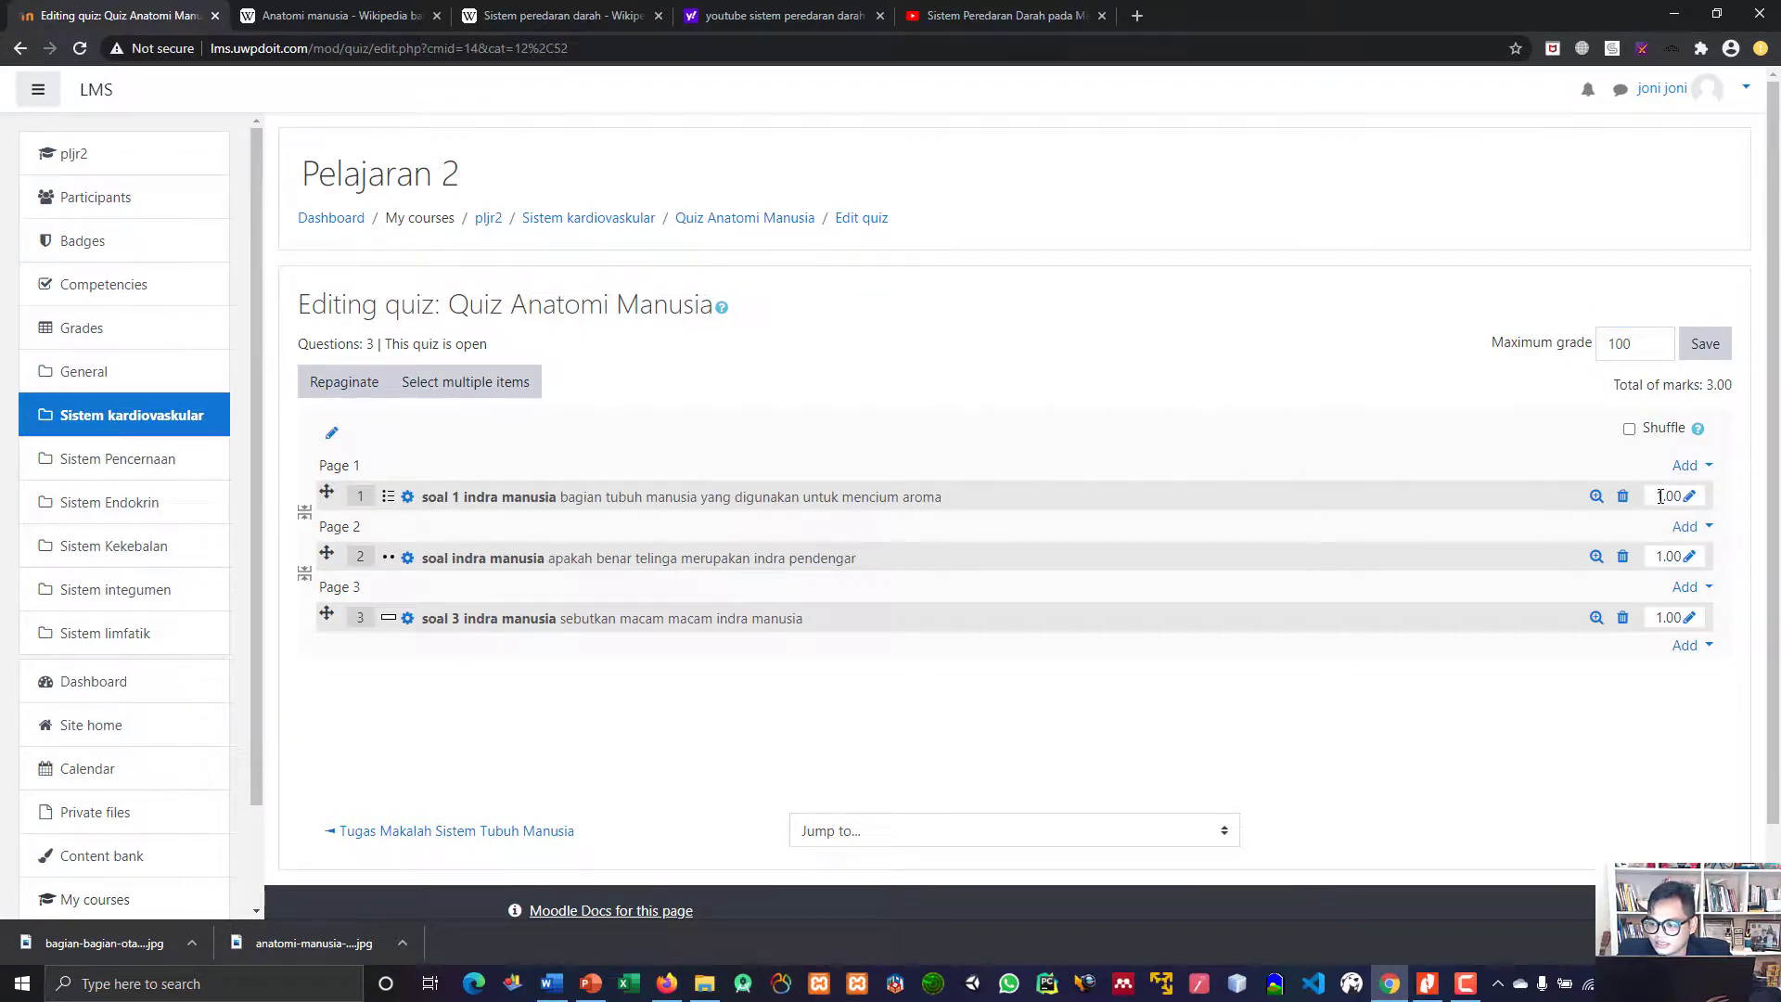
click(1660, 497)
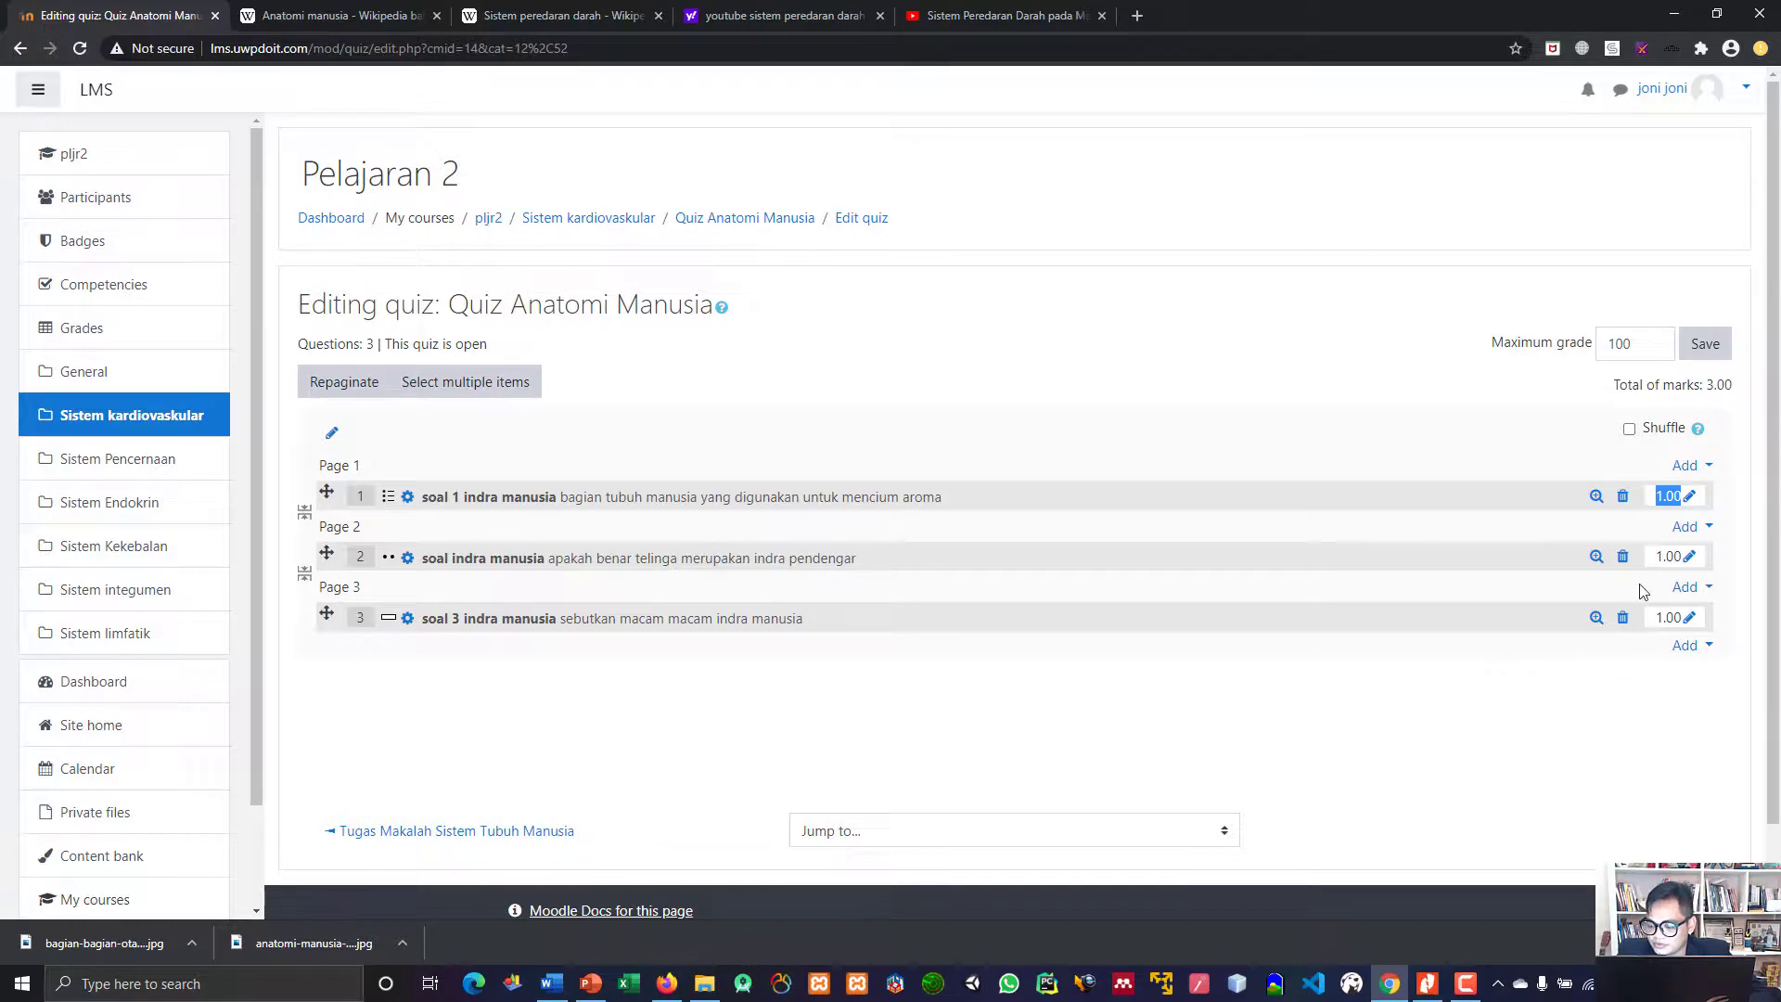
text(40)
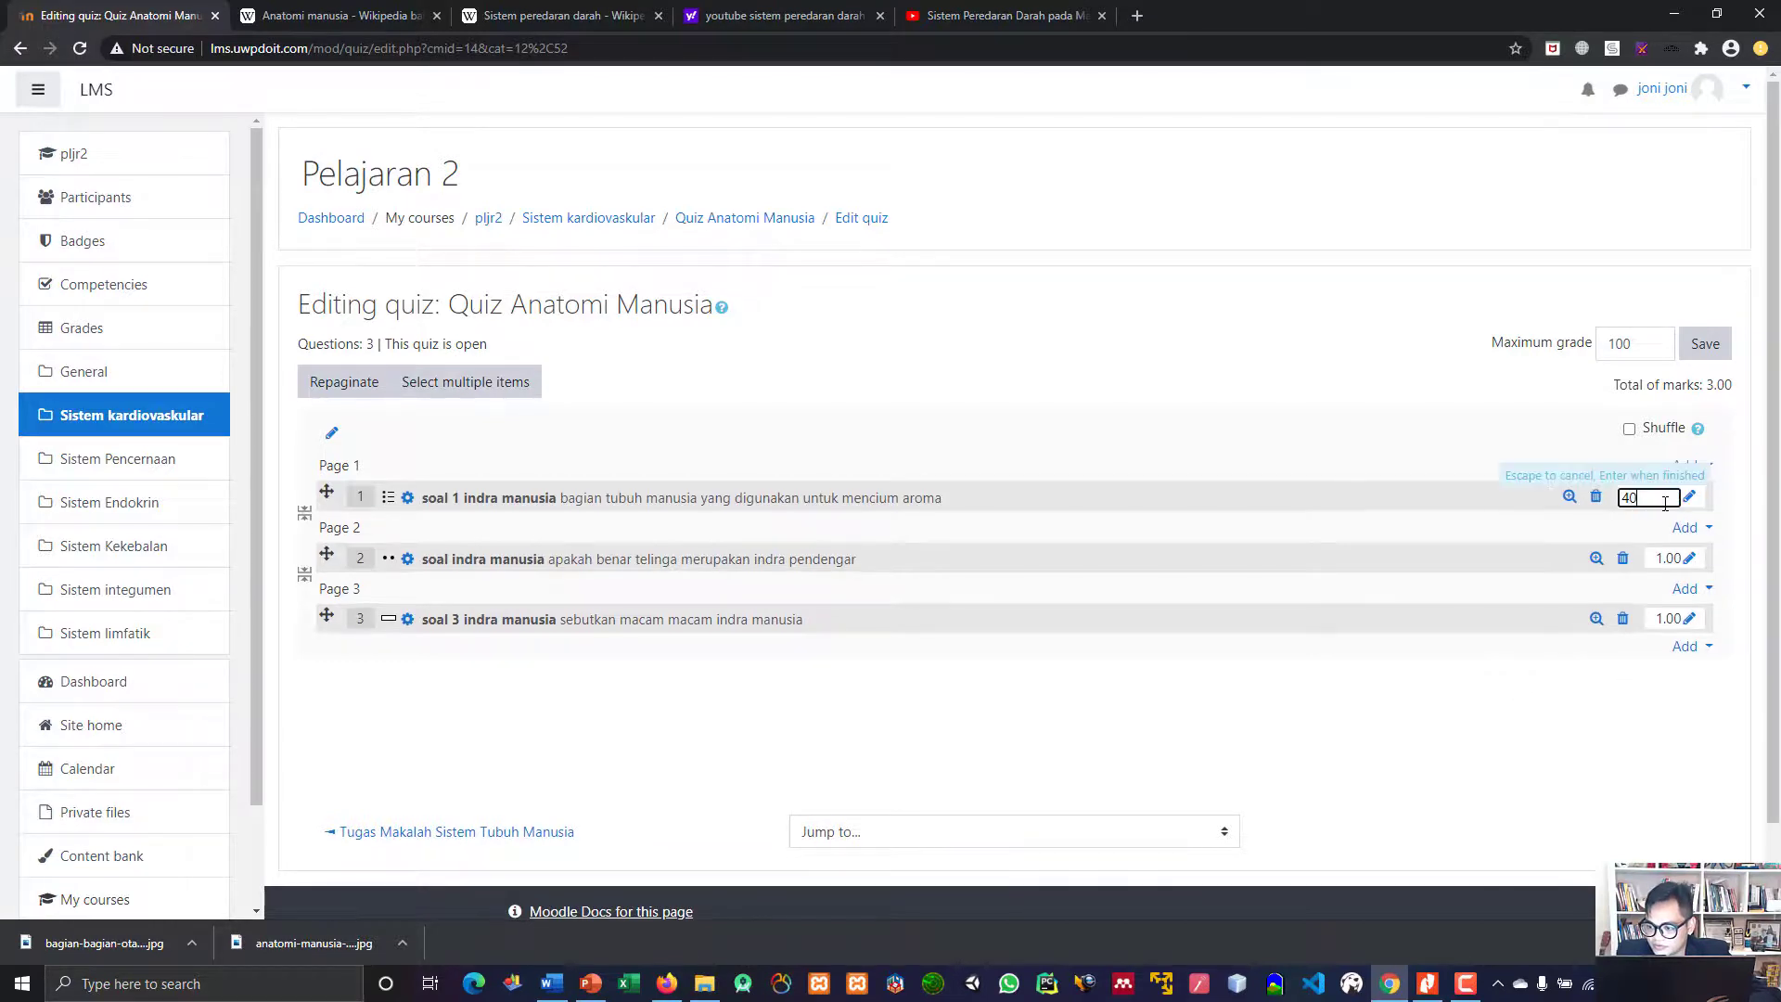
key(Return)
Set the marks of questions 2 and 3 to 30 each and save the quiz's maximum grade
click(1688, 559)
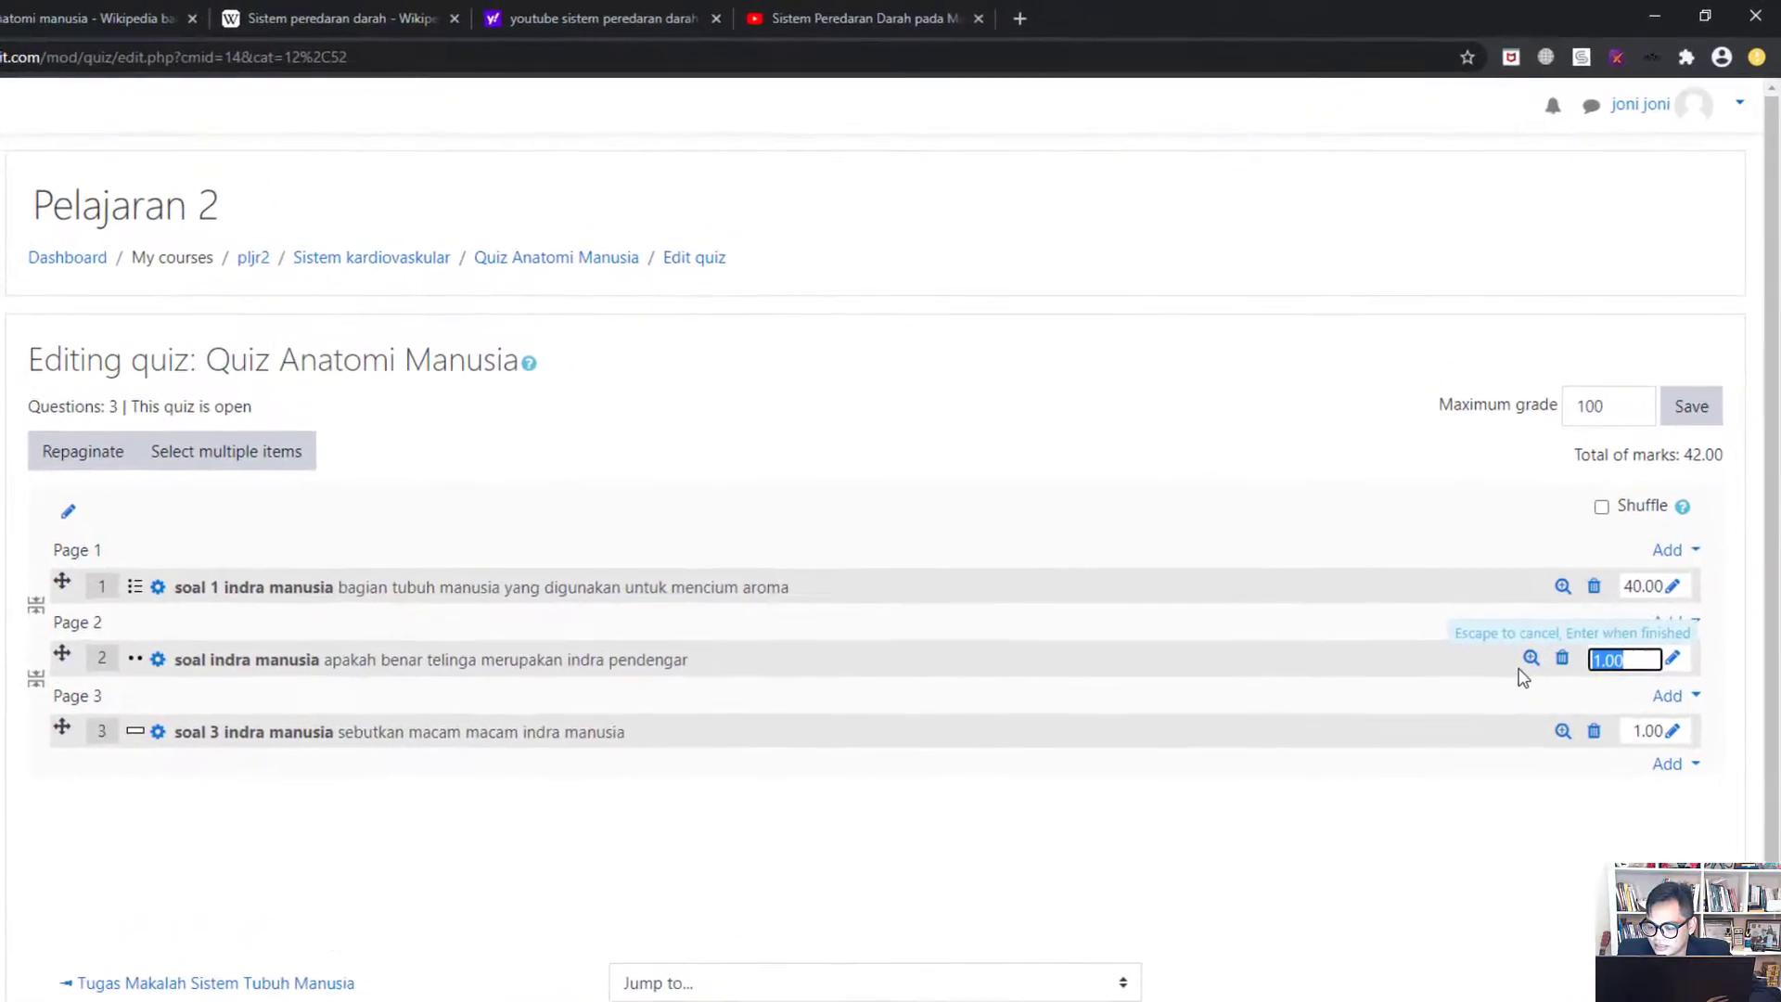
text(3)
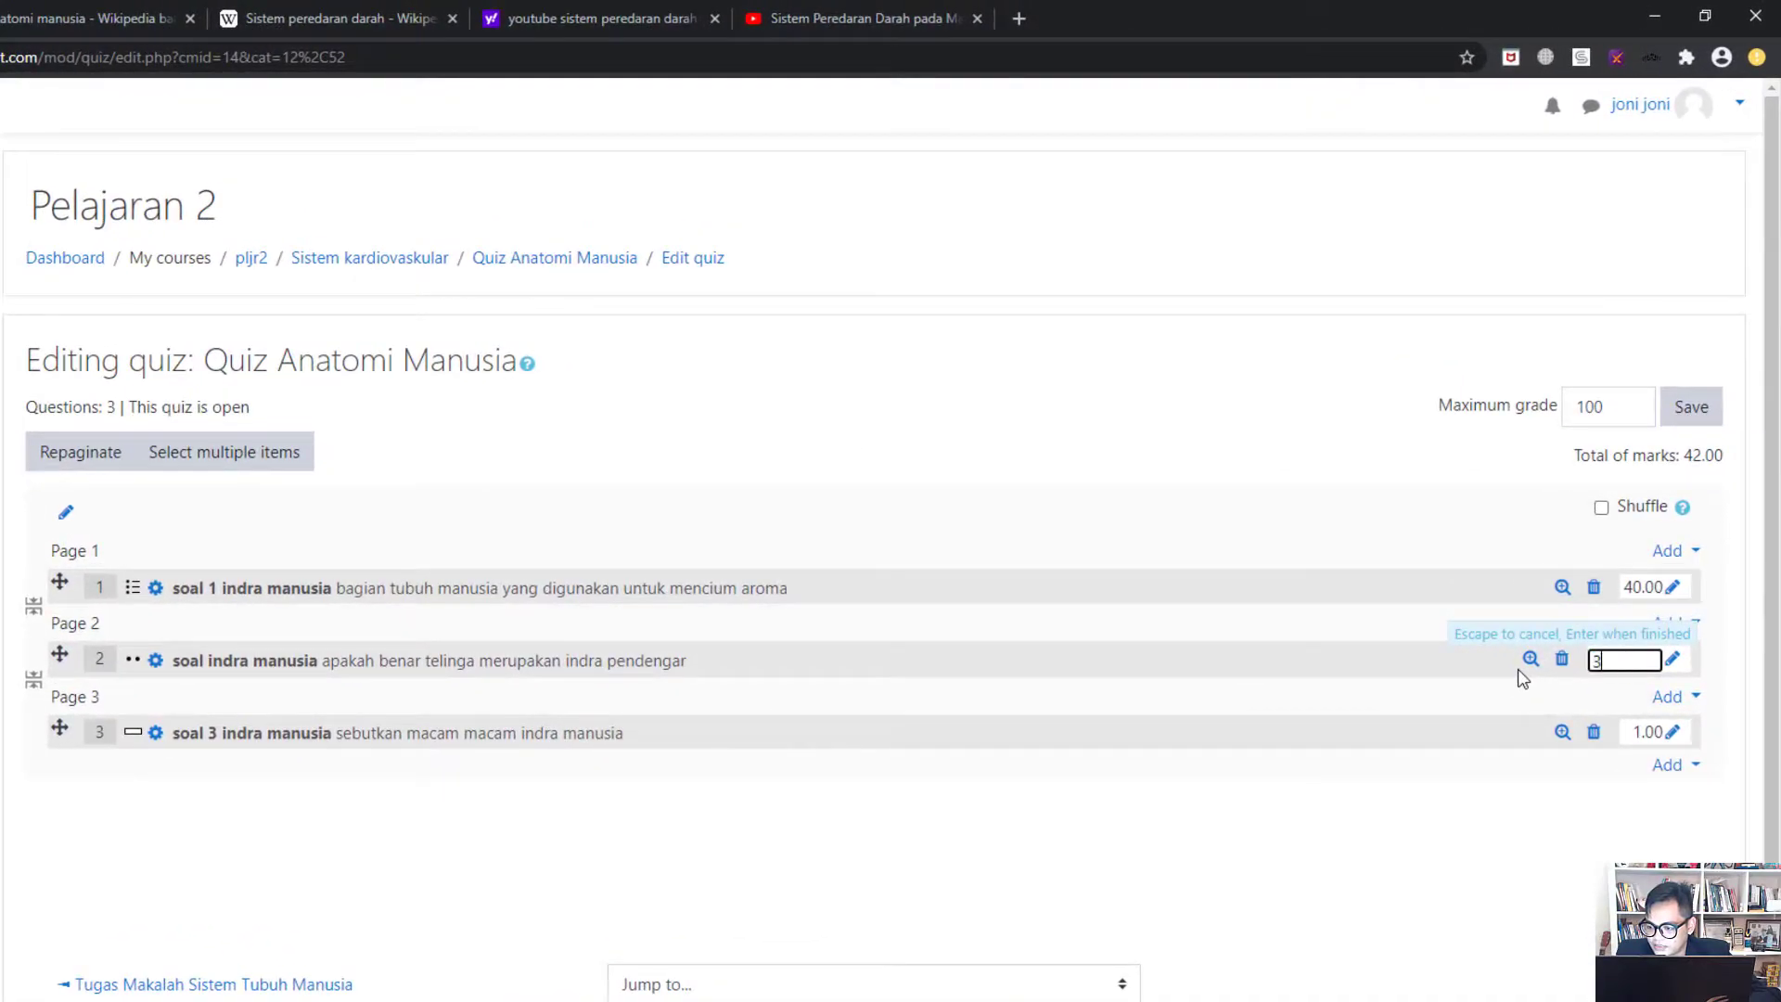
text(0)
key(Return)
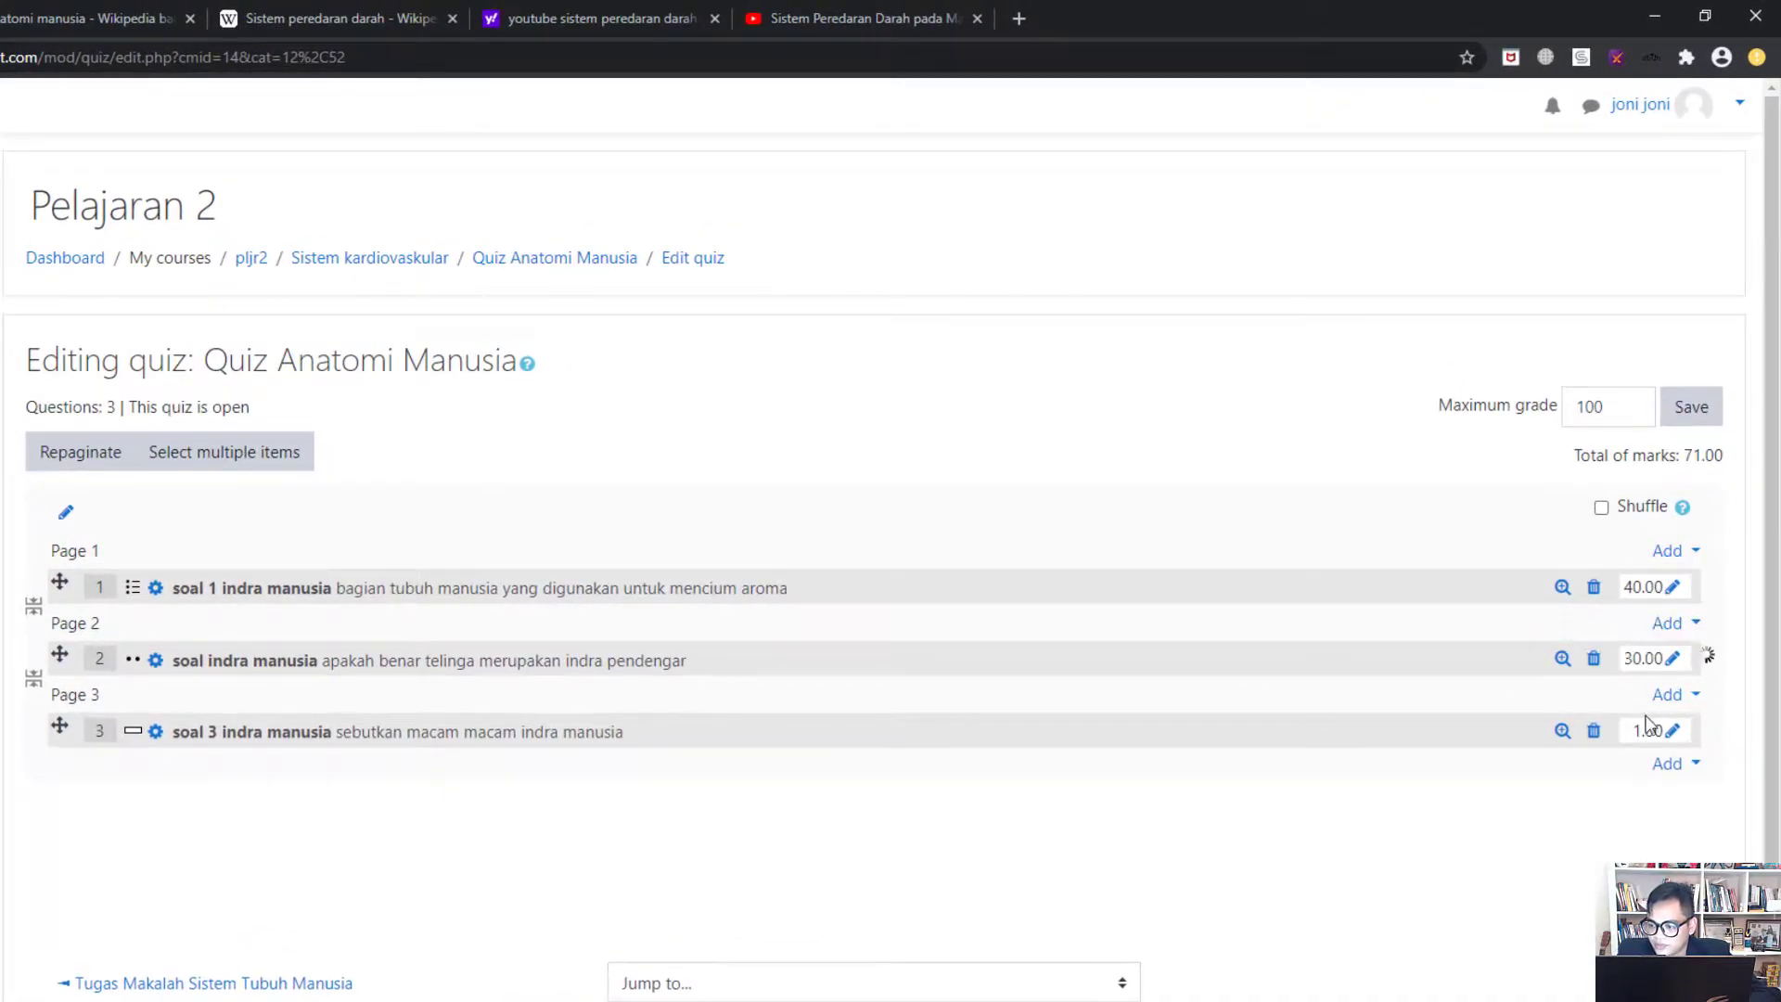
click(1672, 731)
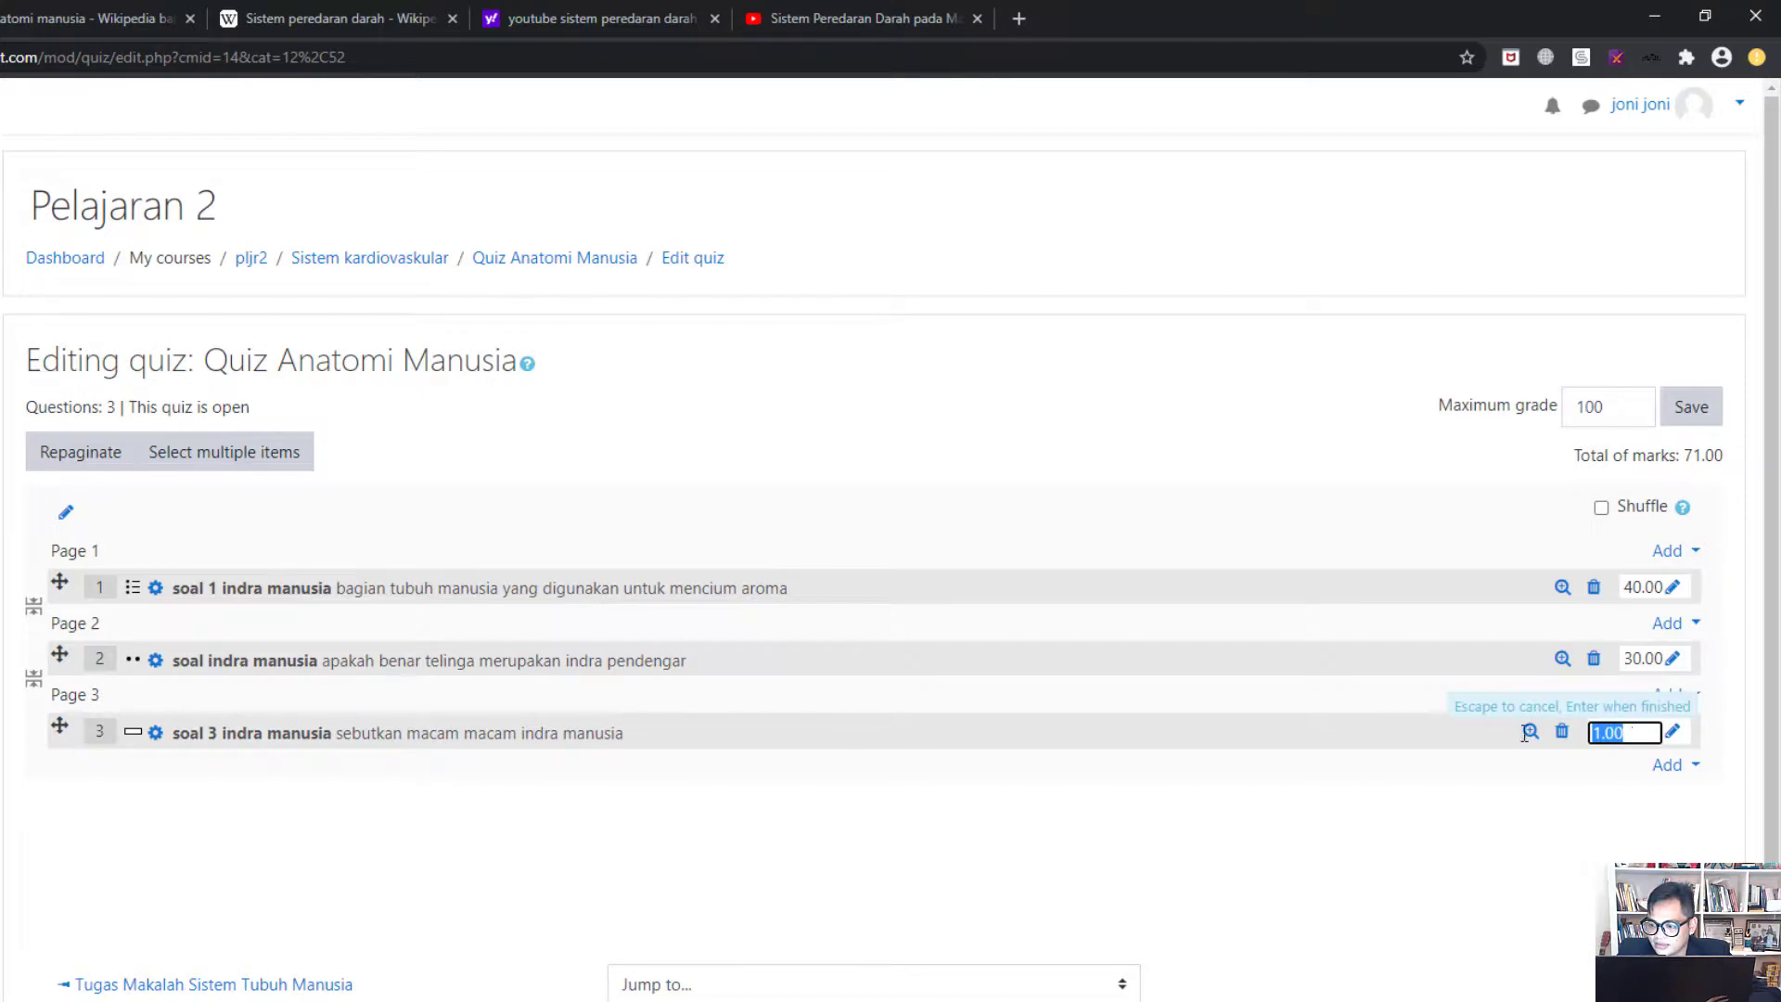
text(30)
key(Return)
click(1686, 418)
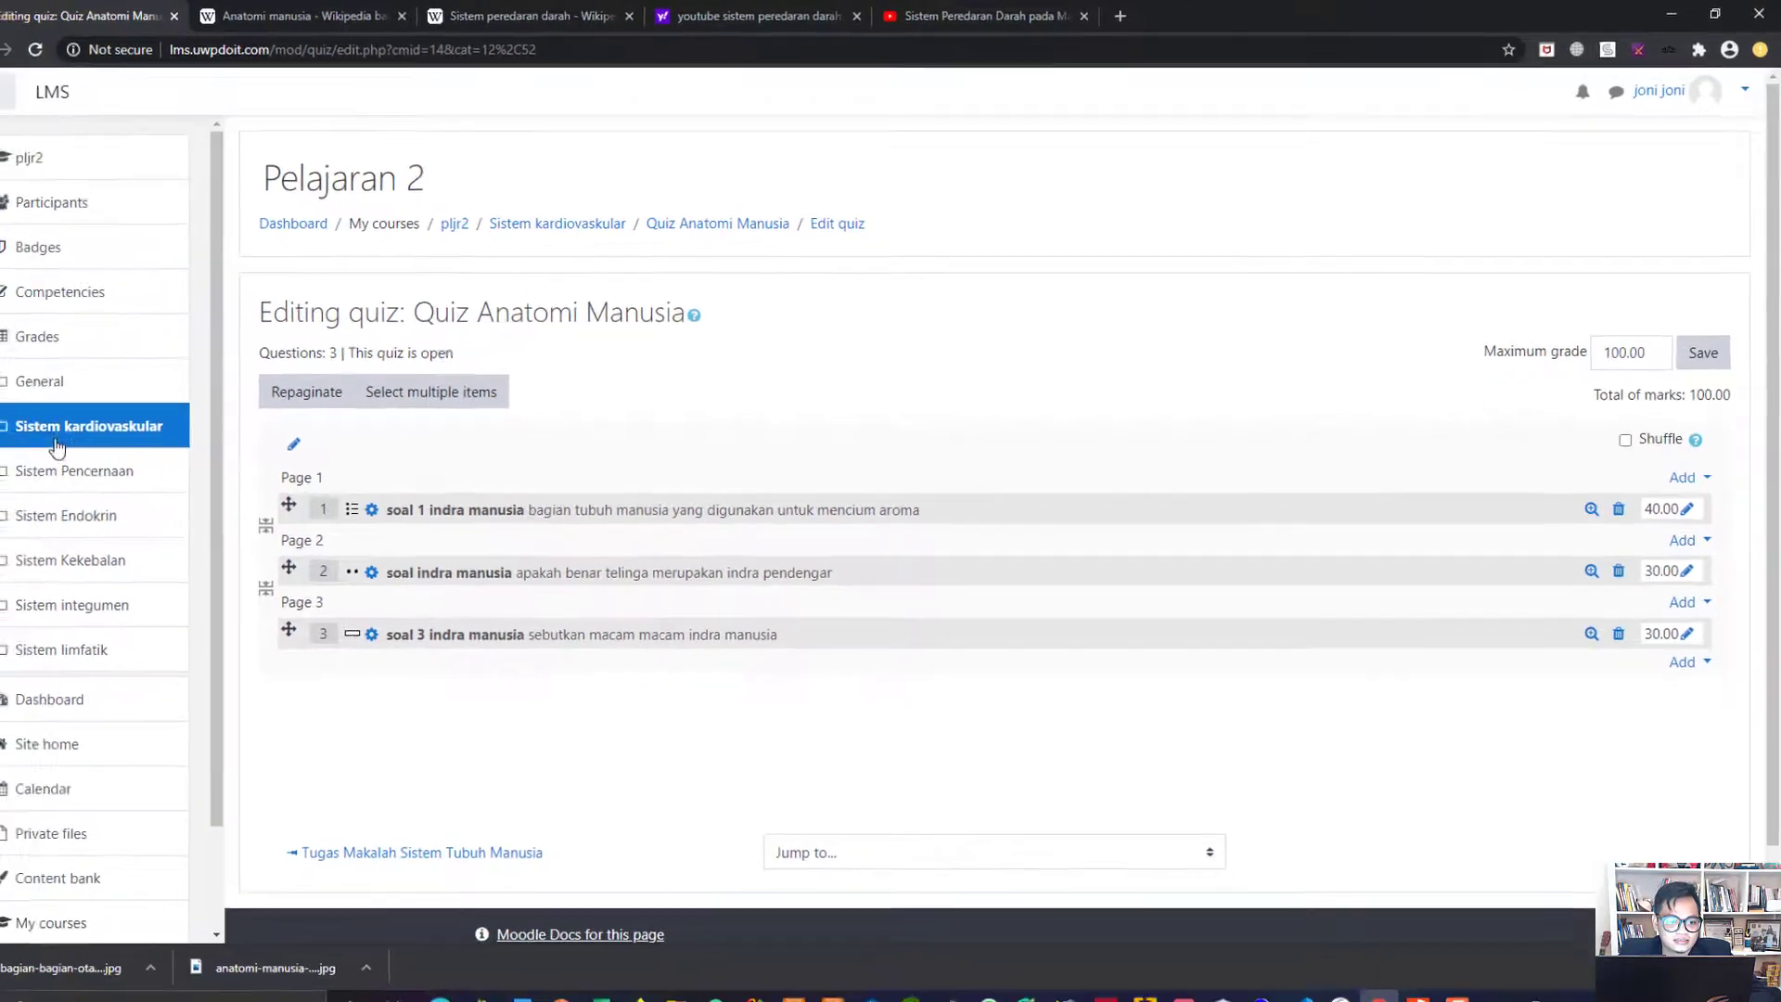
Go back to the Sistem kardiovaskular section, open Quiz Anatomi Manusia and start its preview
click(55, 436)
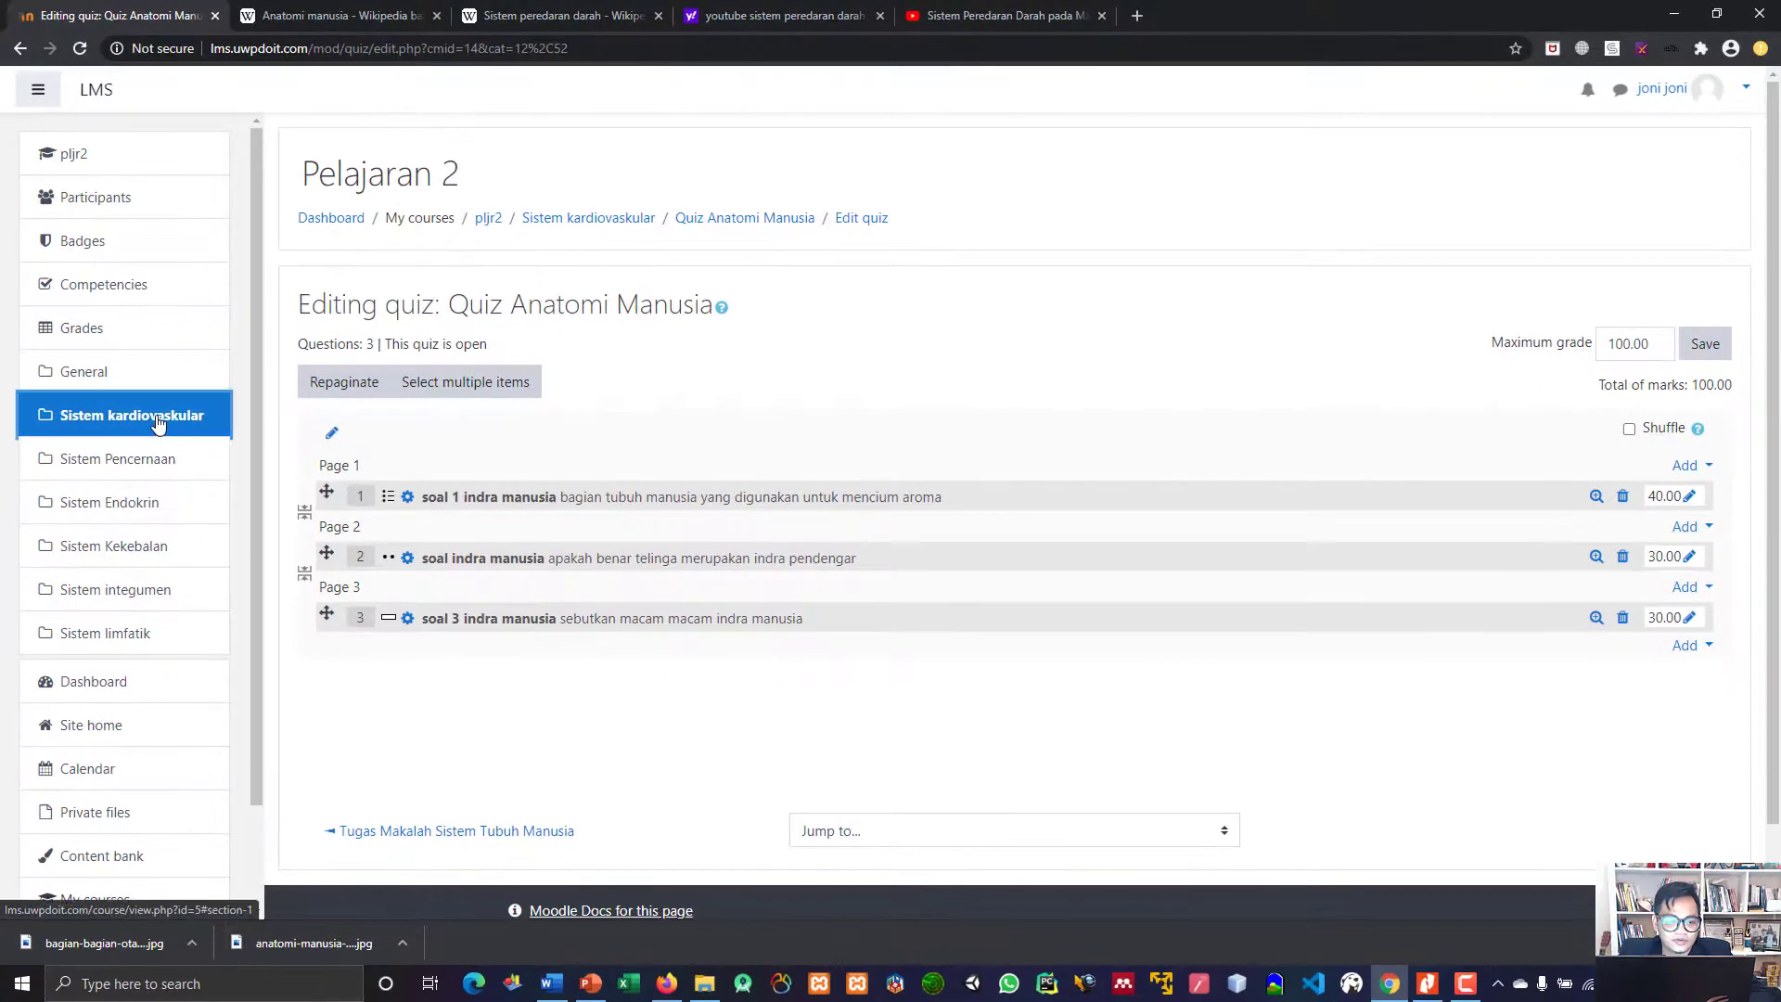
scroll(918, 459, down, 8)
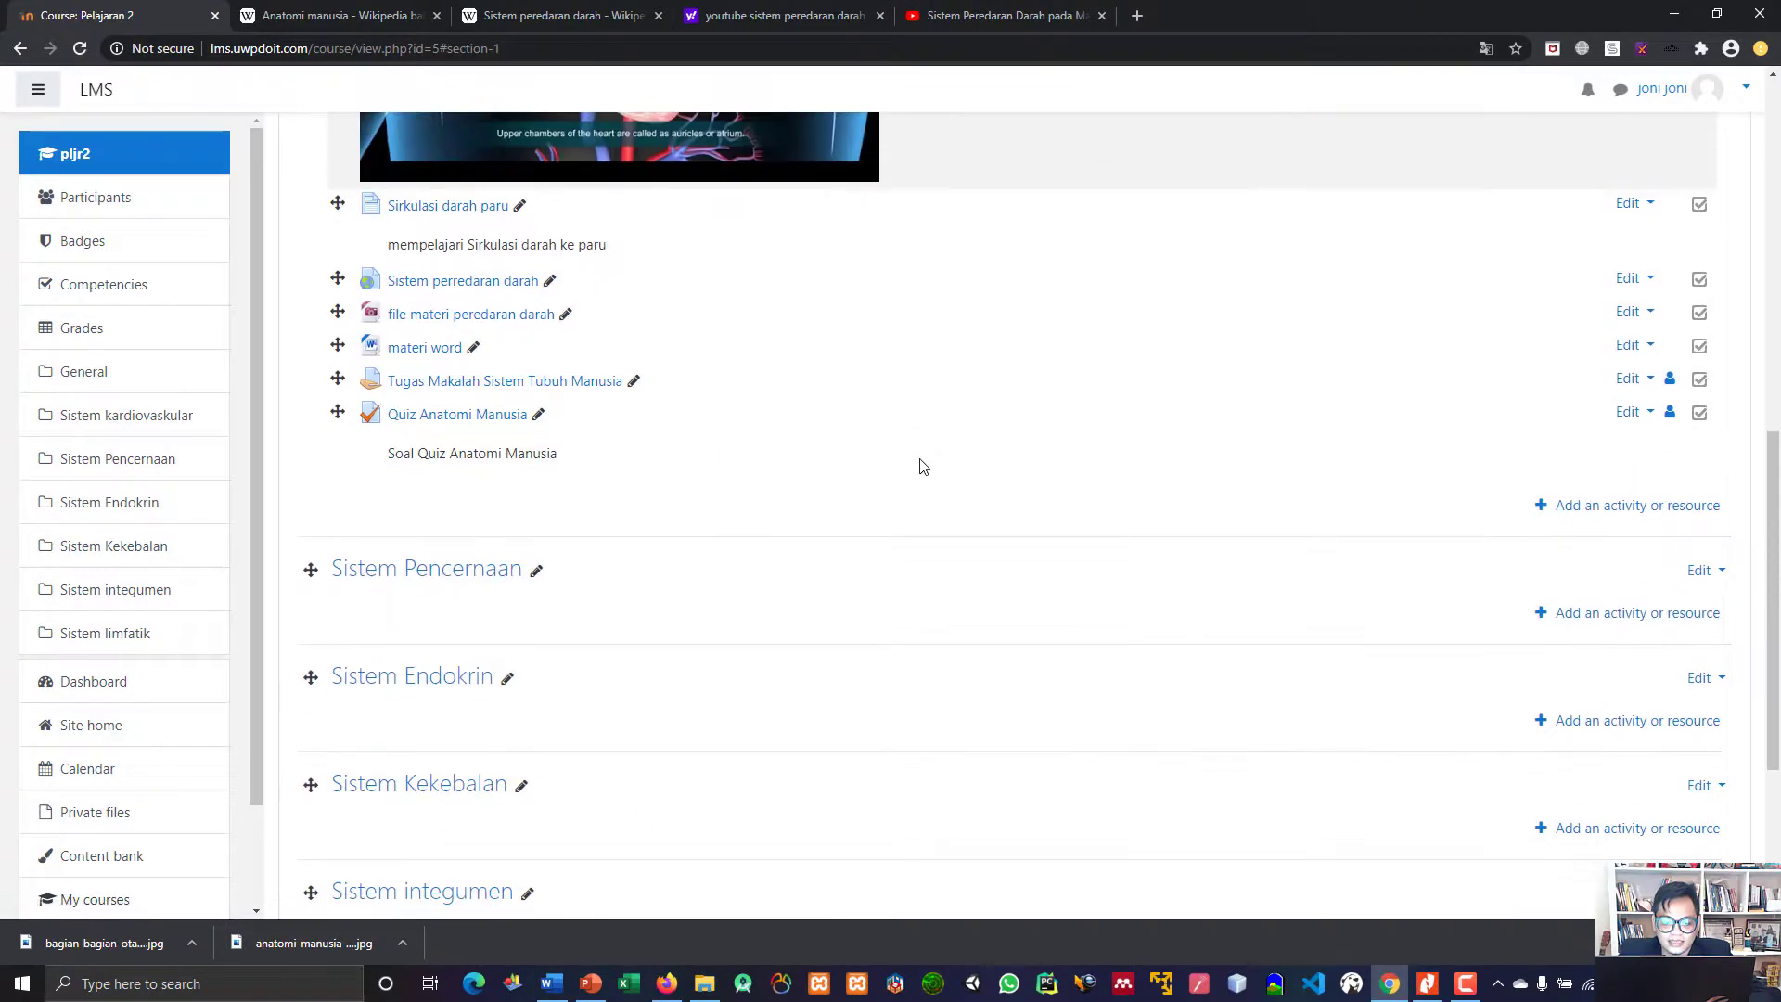
scroll(918, 455, up, 3)
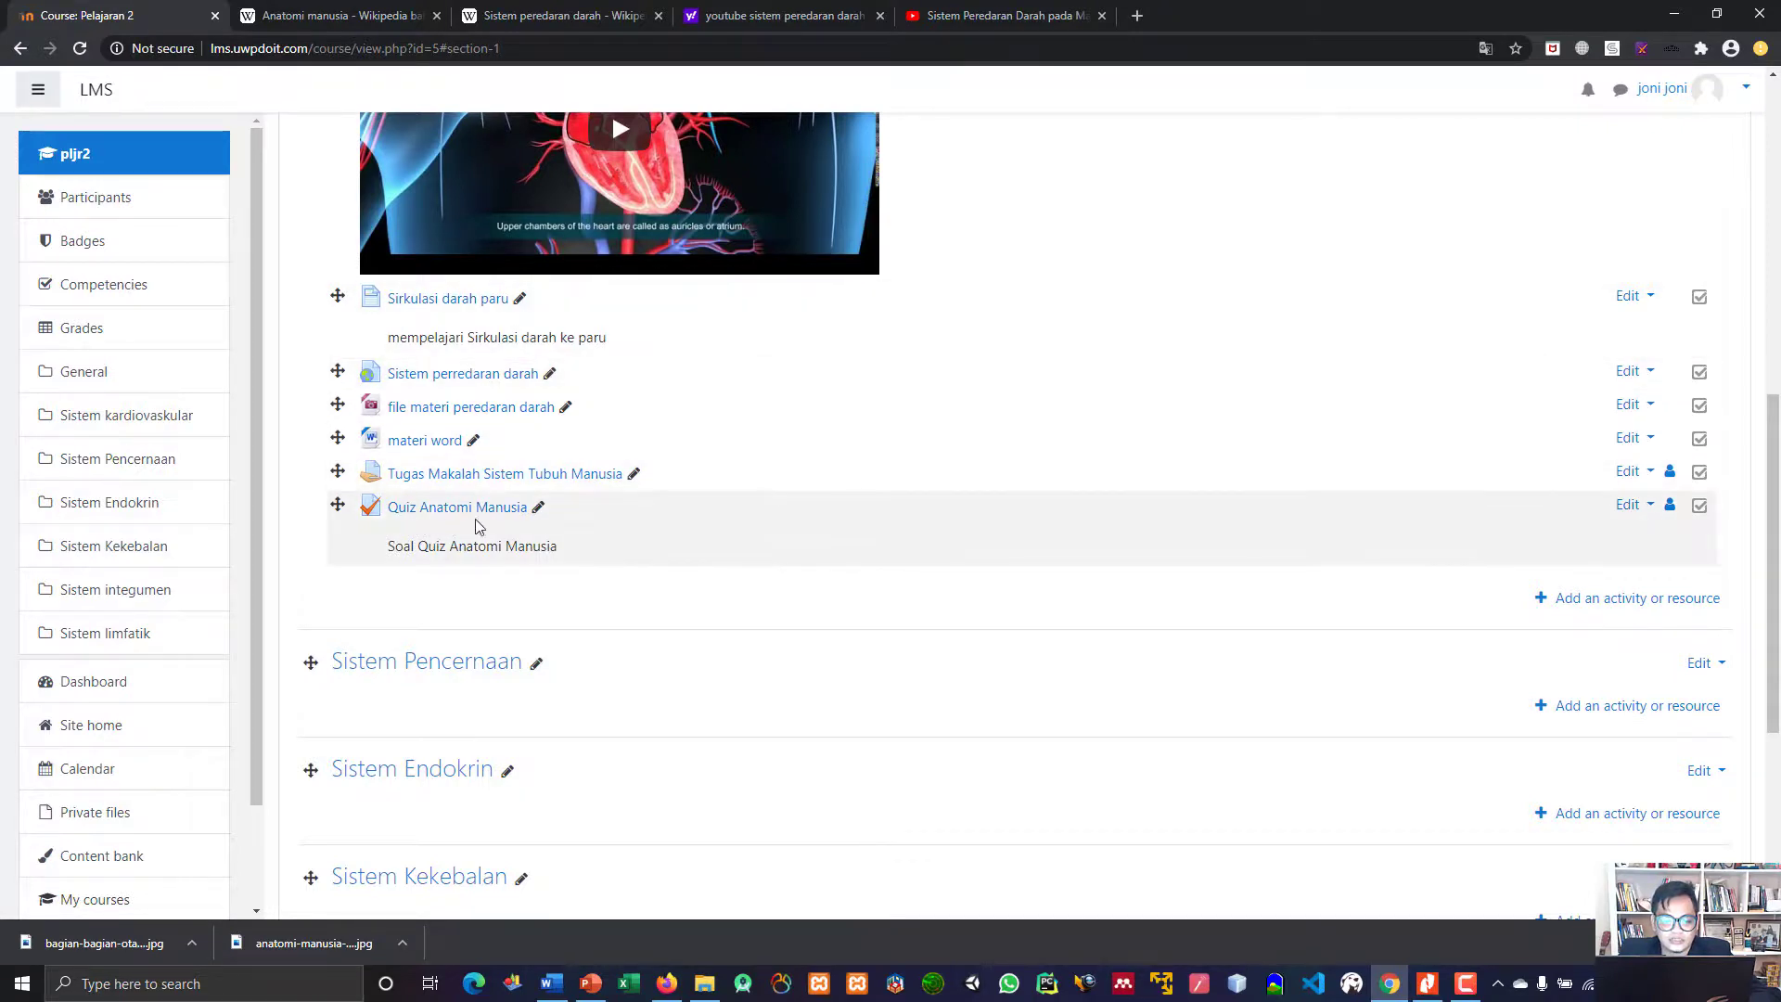
click(449, 506)
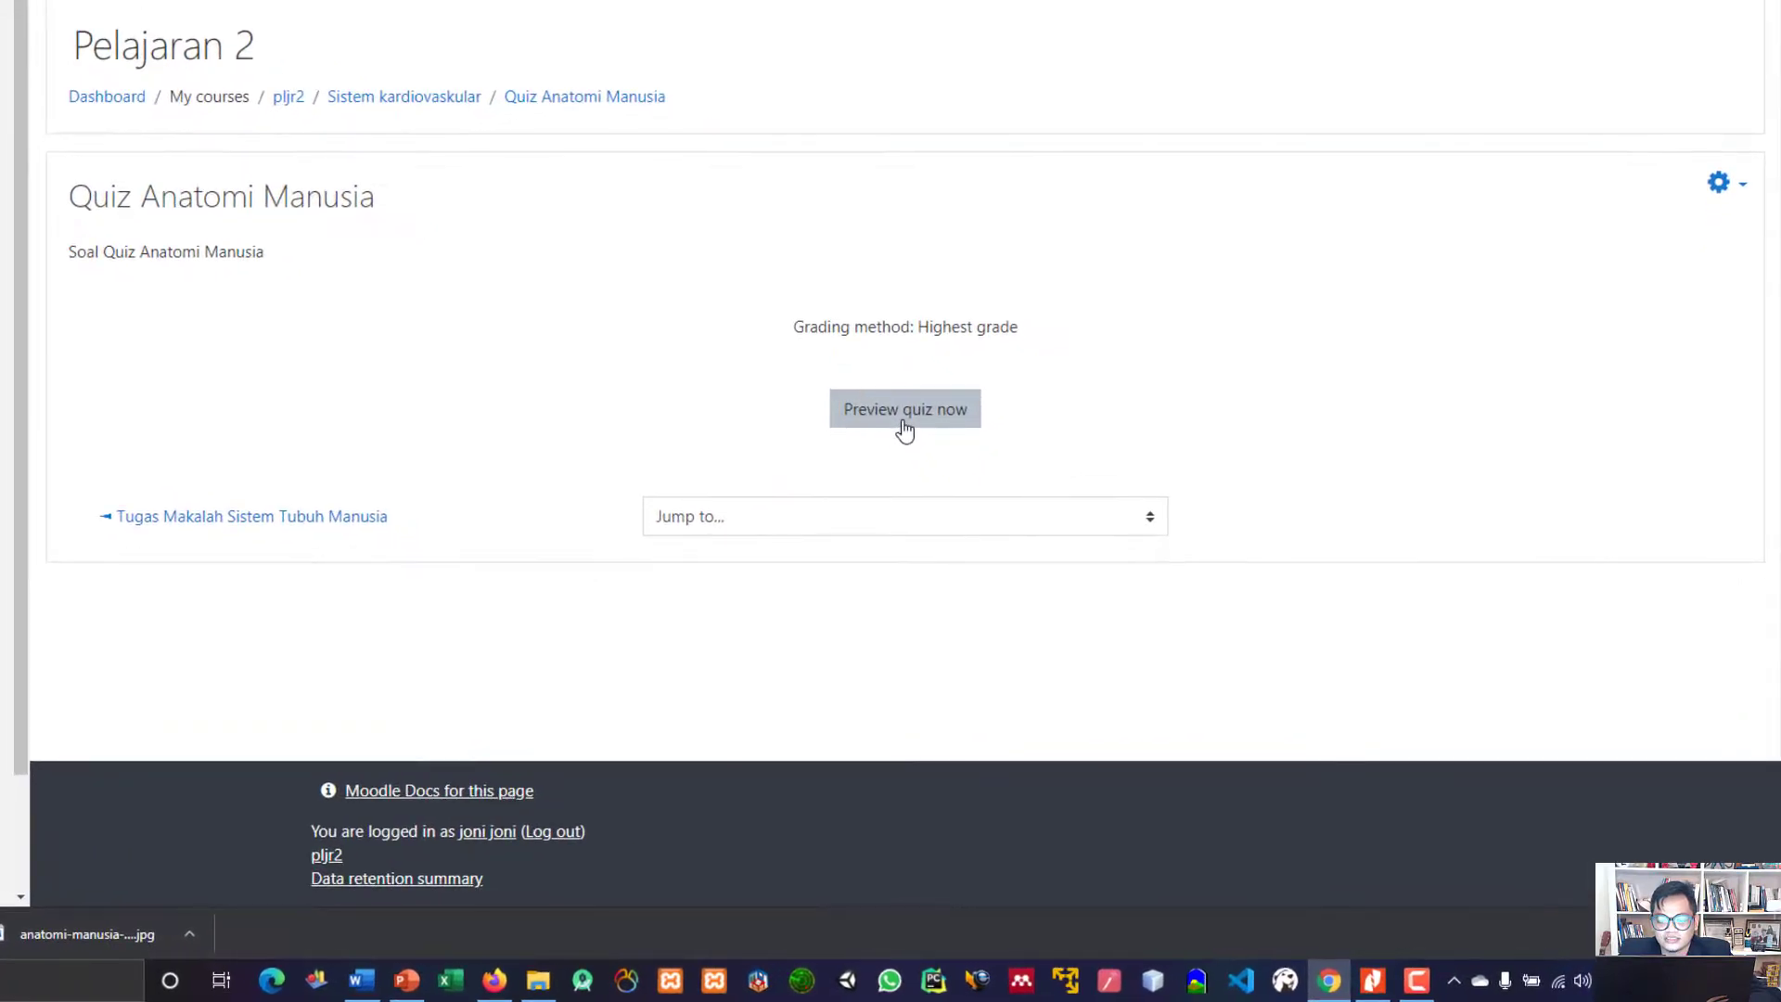
click(905, 428)
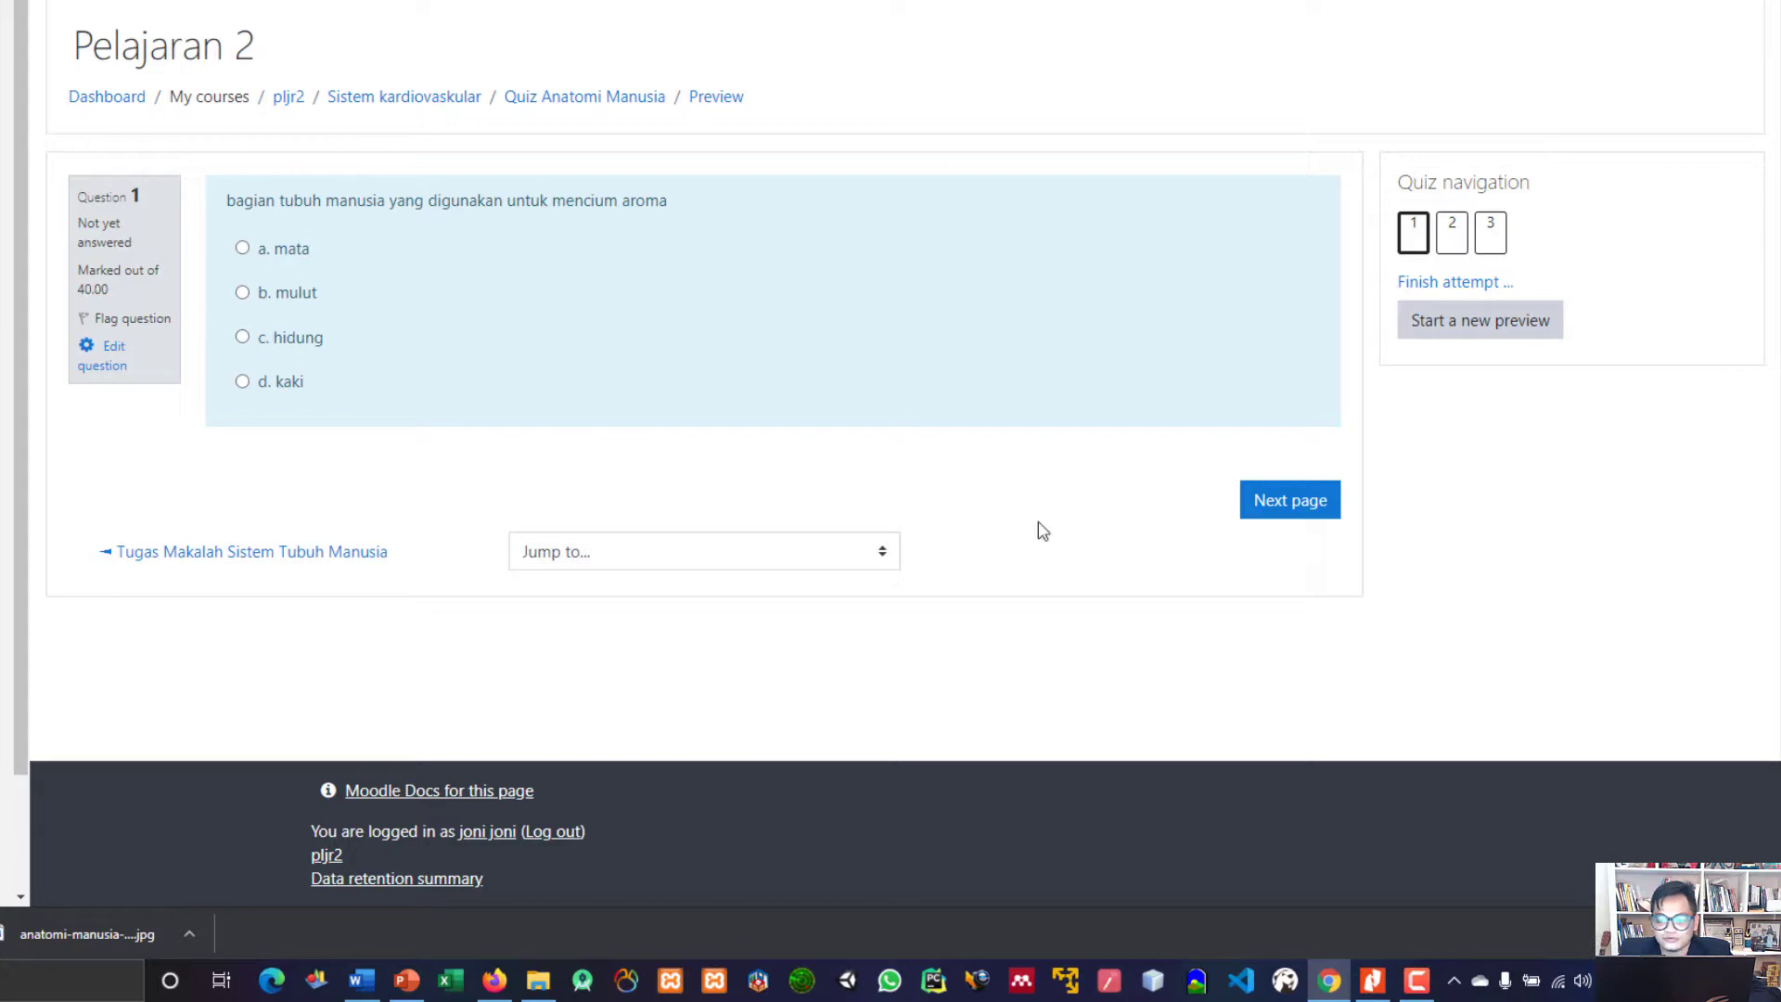
Page through the previewed questions, answering True to question 2, and return to the activity list of Sistem kardiovaskular
click(1278, 502)
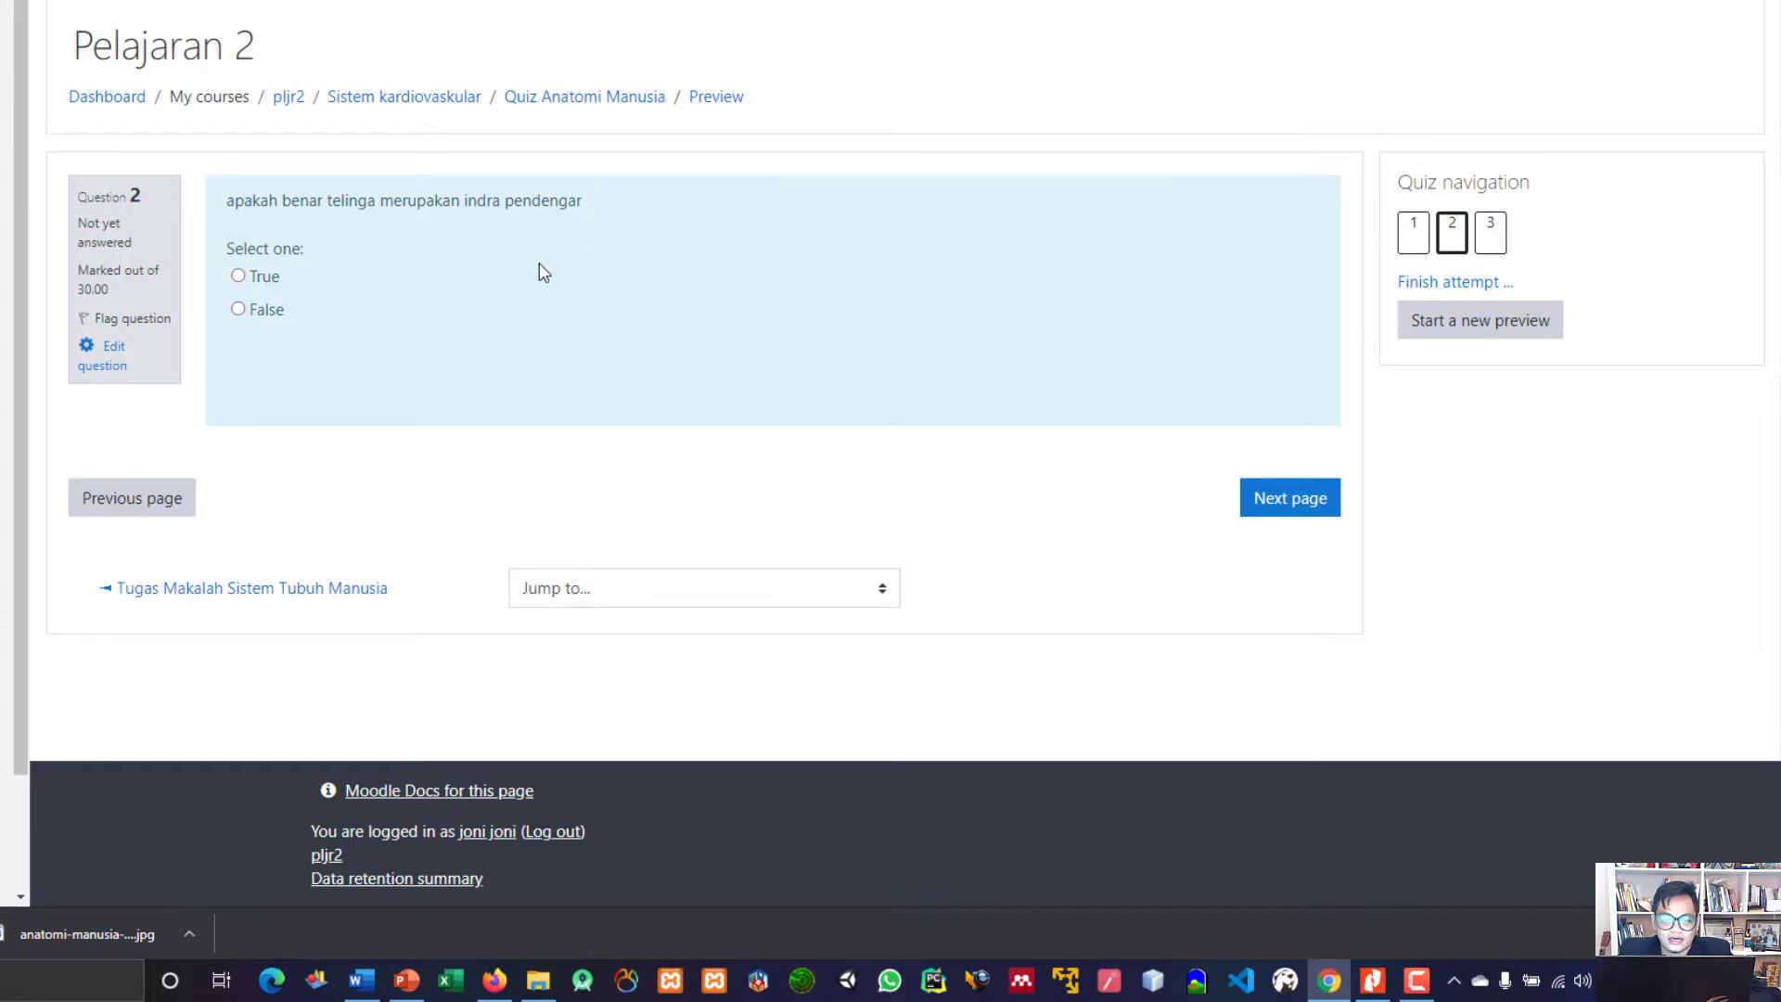
click(239, 277)
click(1286, 501)
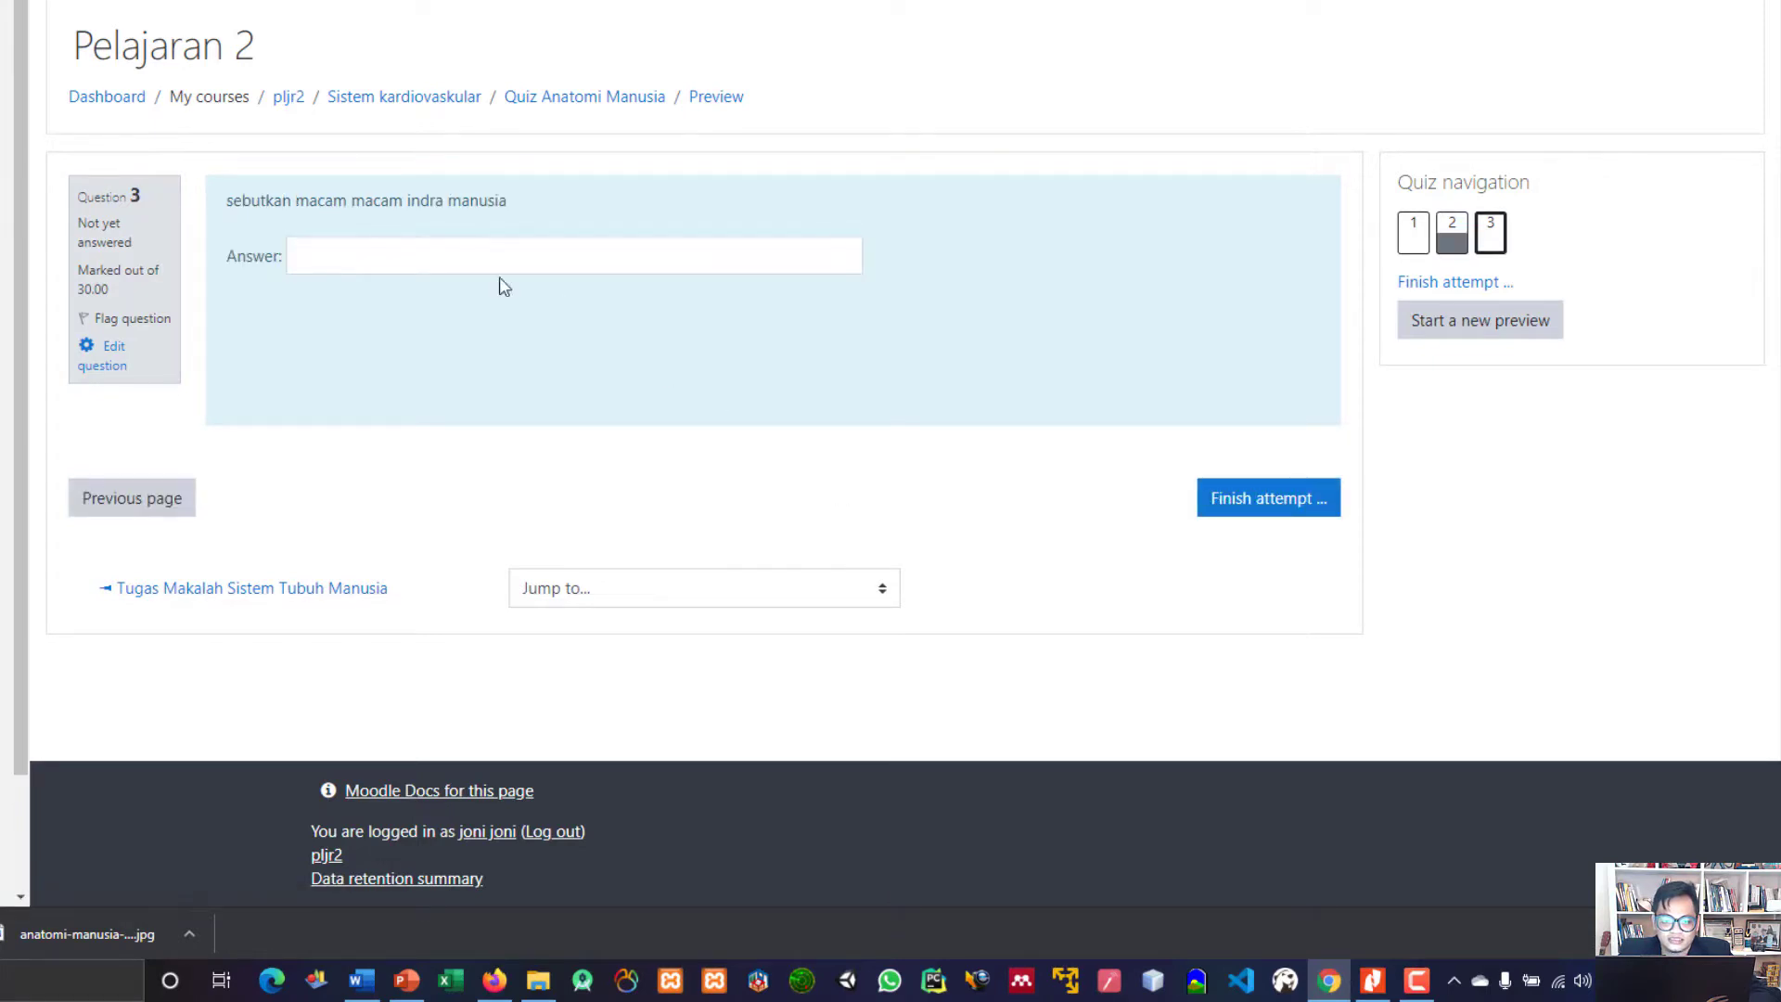
click(497, 262)
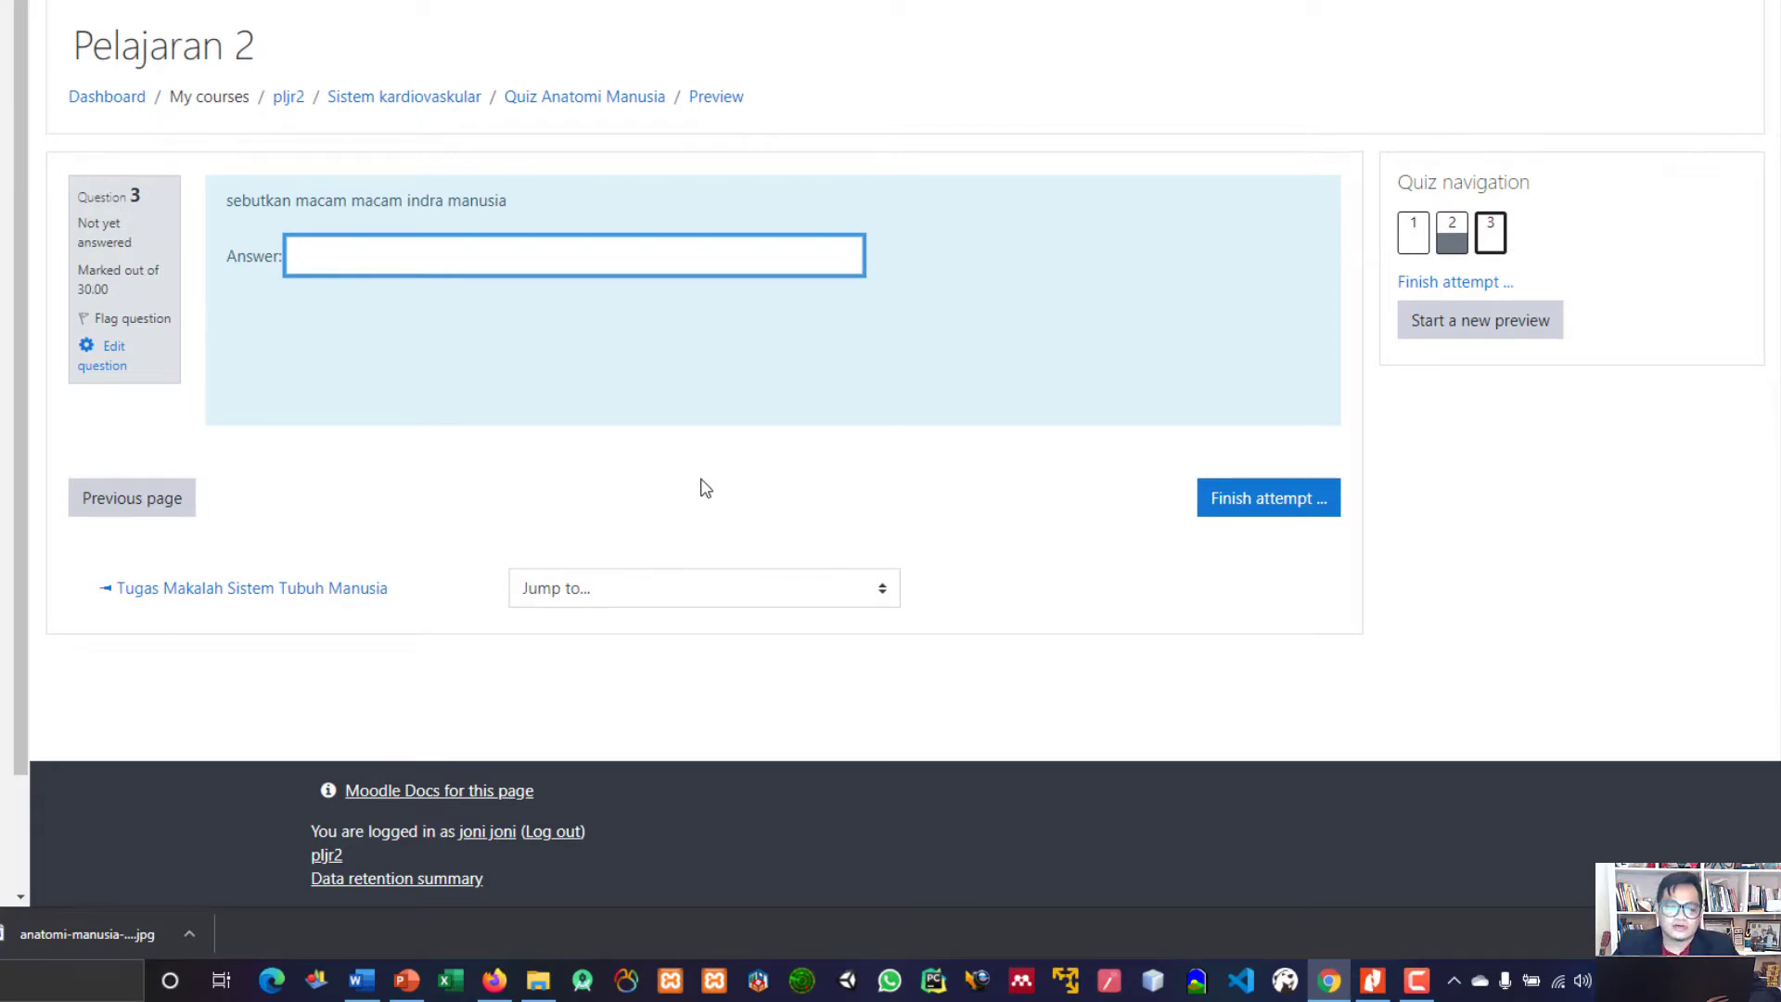
click(167, 417)
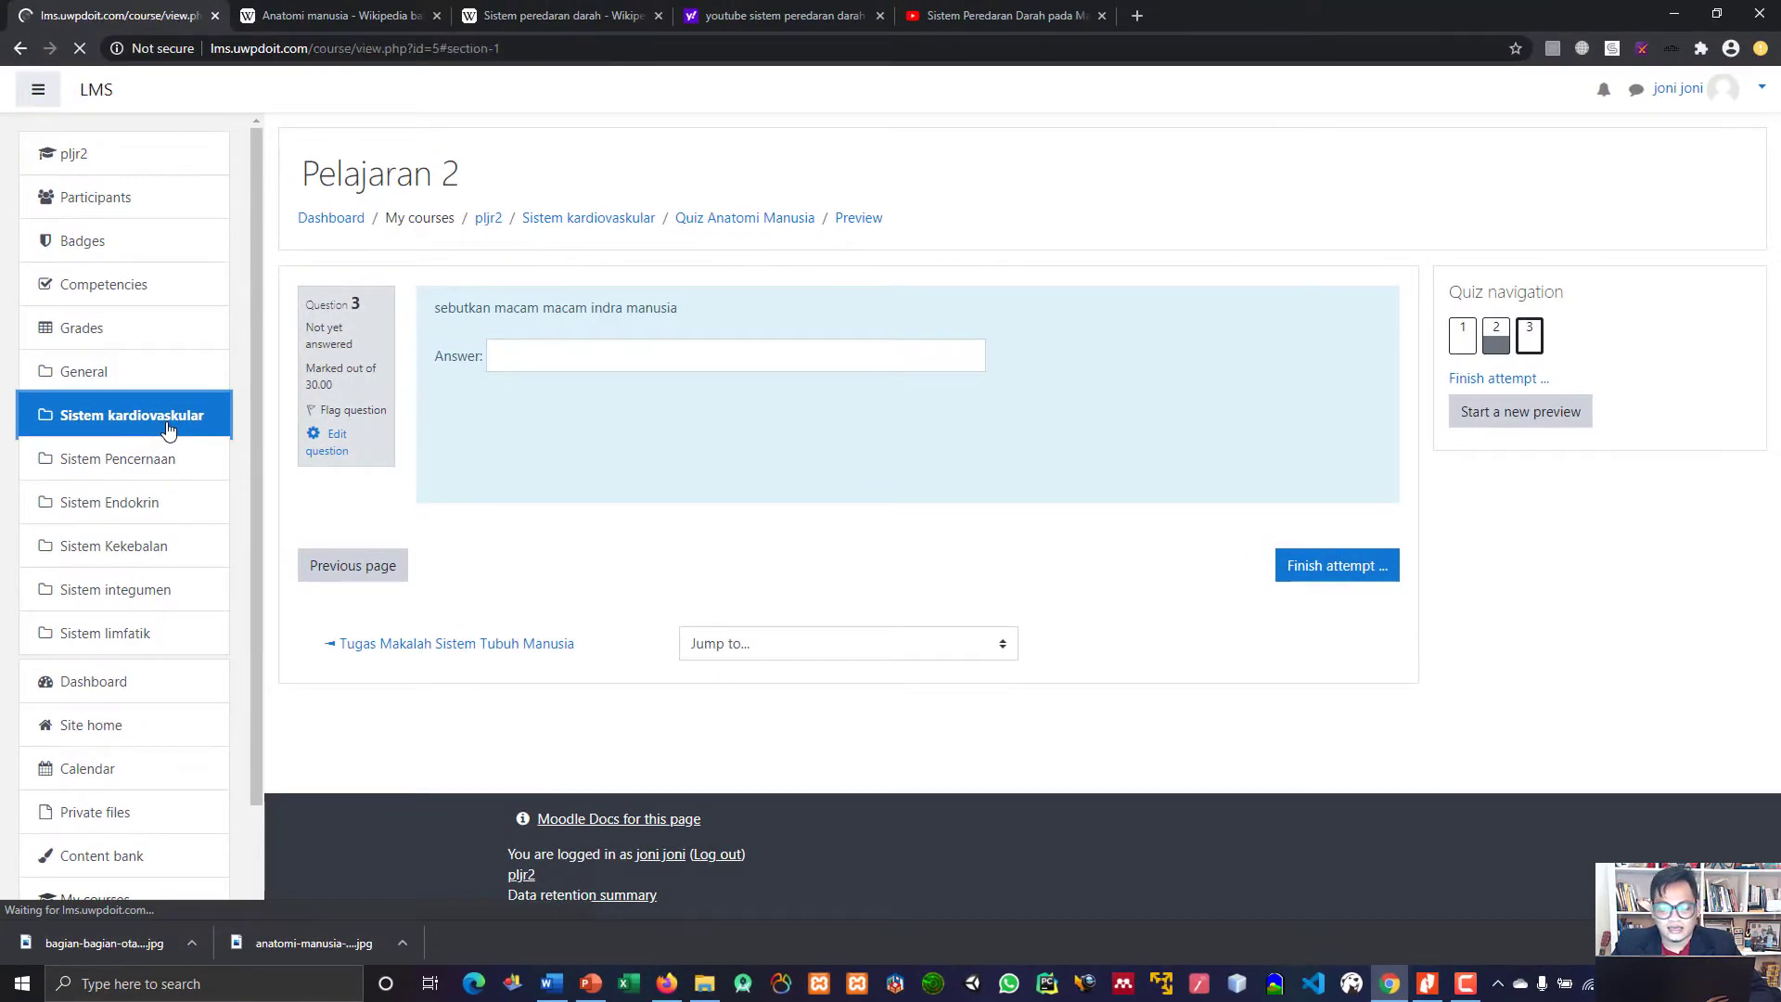
scroll(517, 638, down, 3)
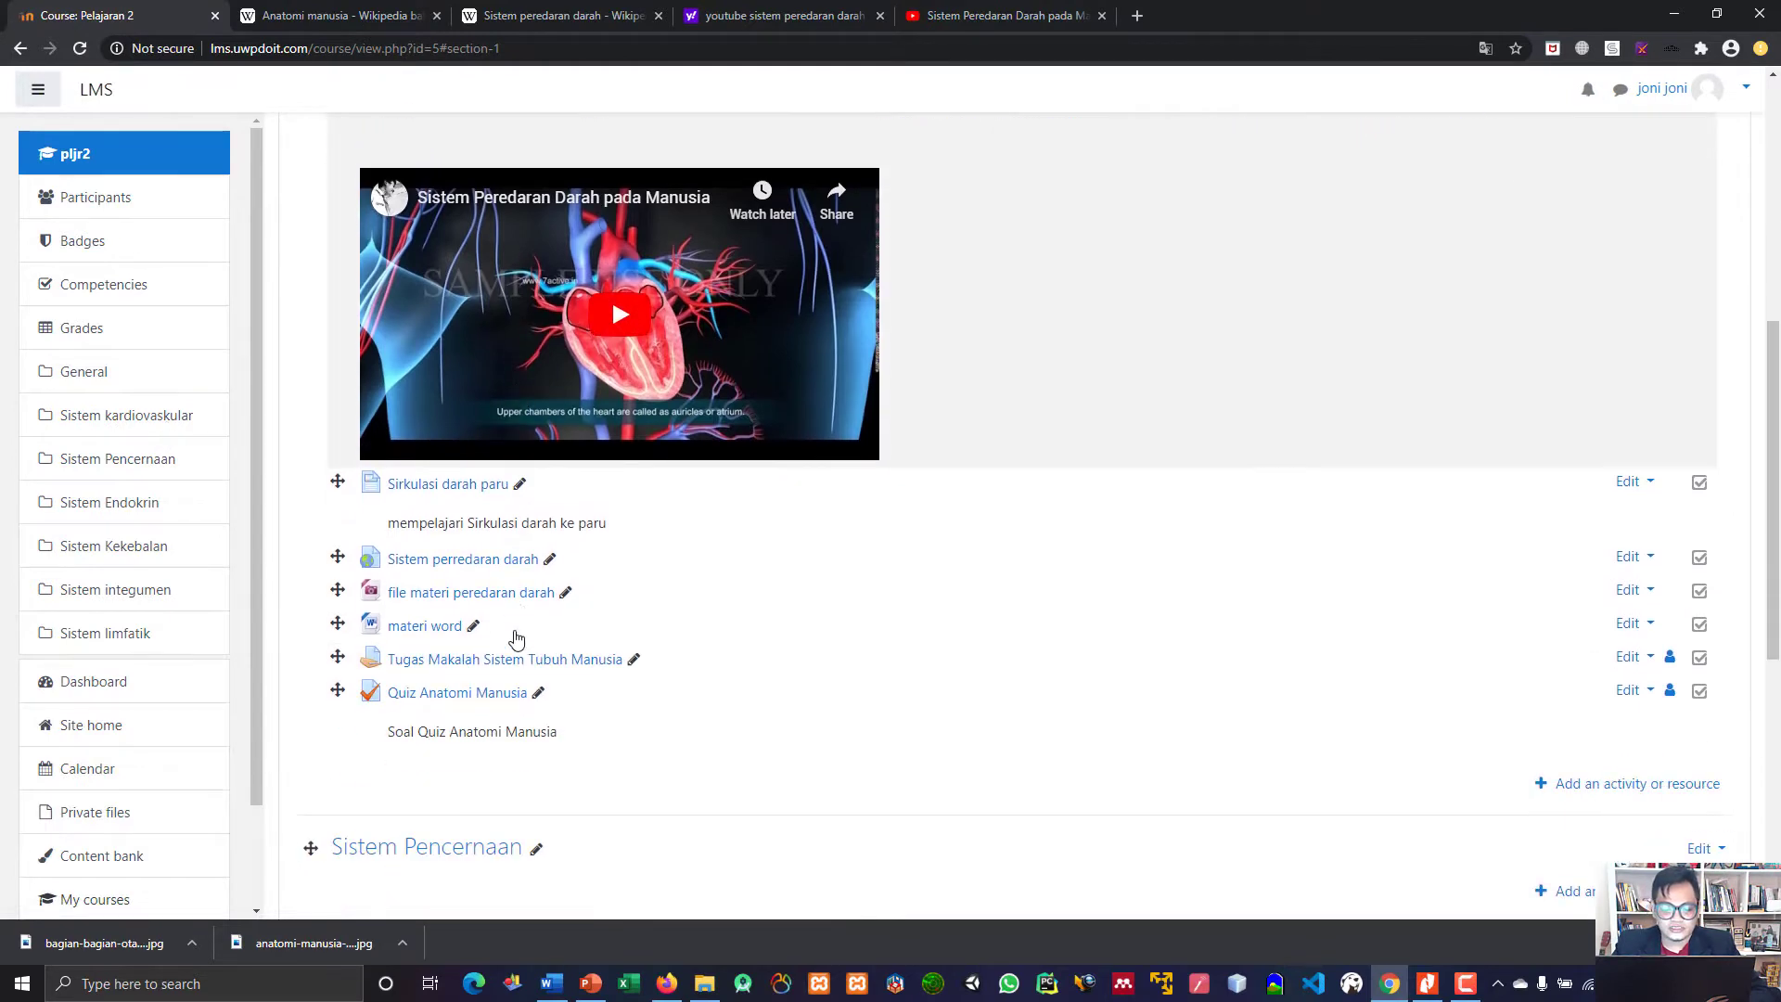